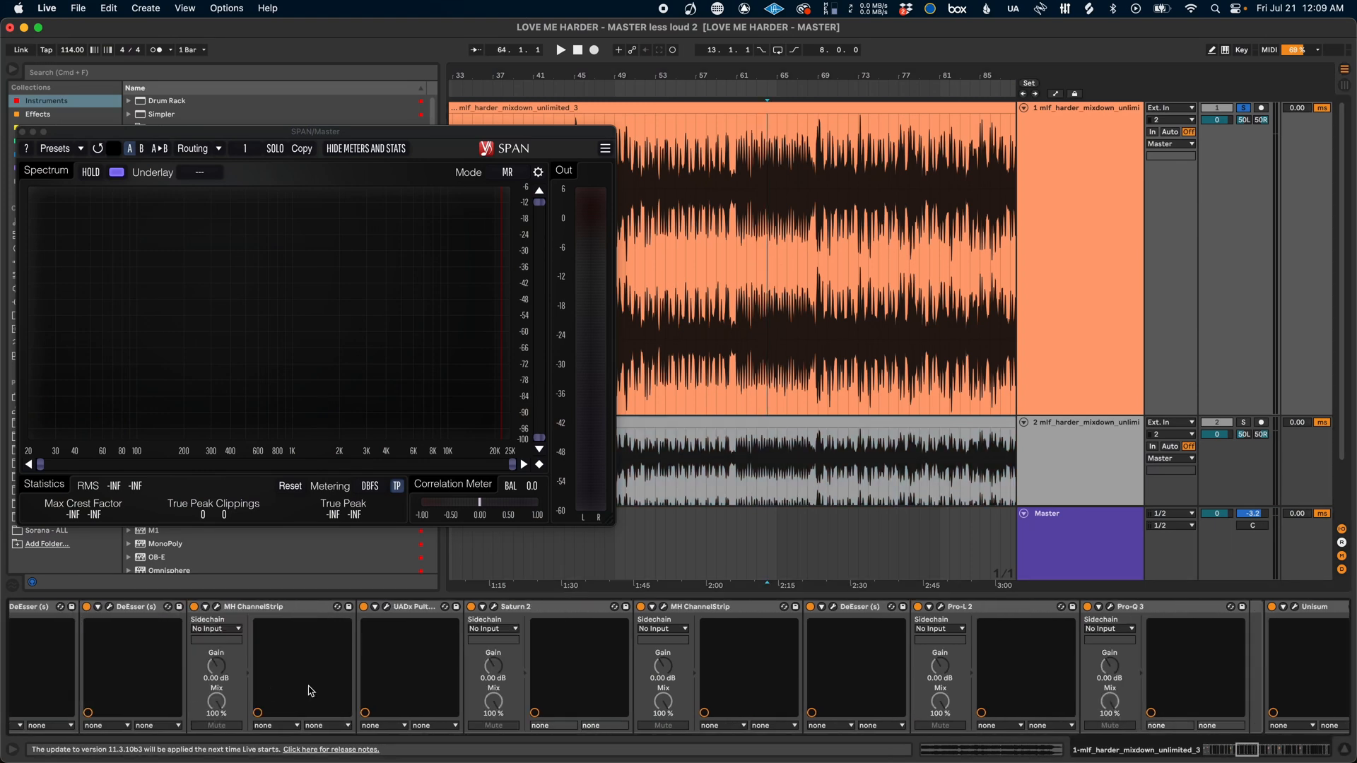
Look through the mastering device chain and compare the SIDE chain's devices with those of the chain below it
scroll(311, 690, "right", 10)
scroll(312, 691, "left", 20)
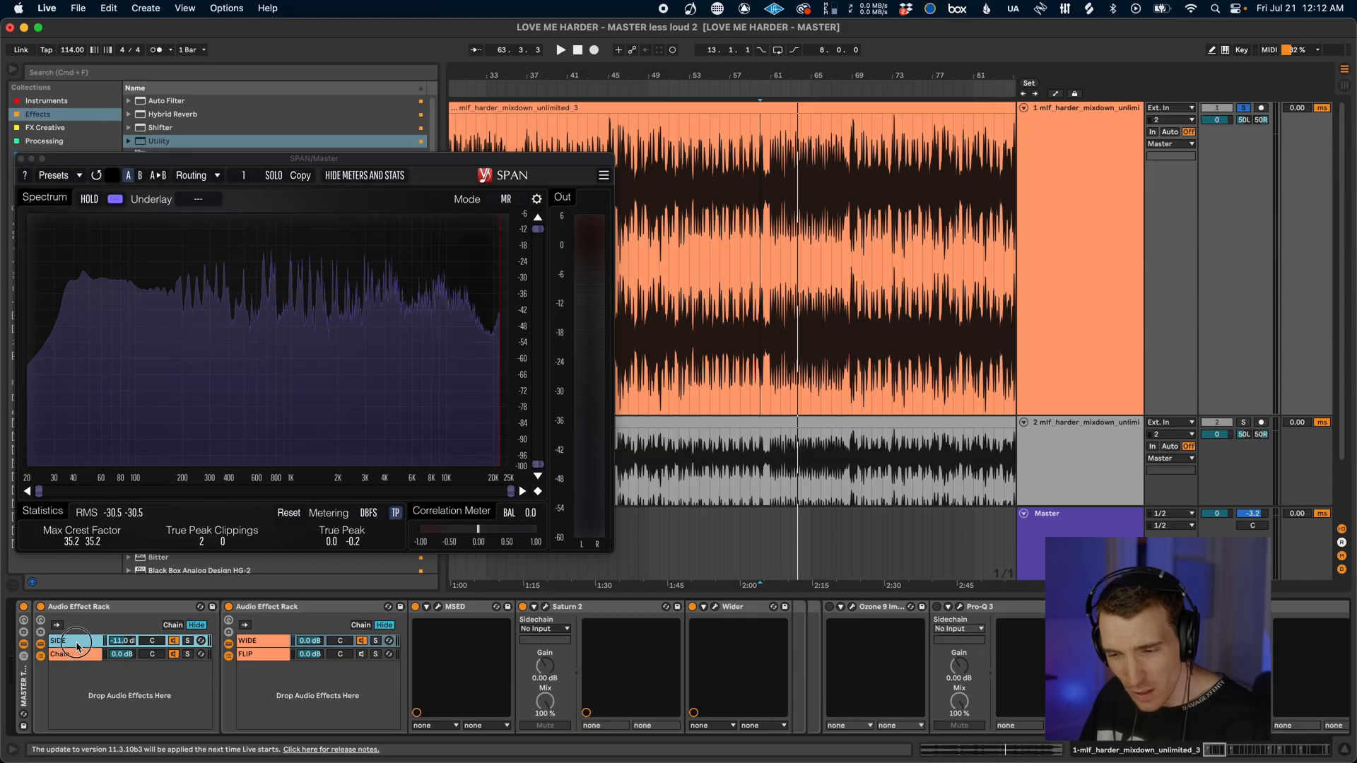
left_click(78, 657)
left_click(84, 642)
left_click(84, 654)
left_click(83, 641)
left_click(83, 654)
left_click(84, 642)
left_click(106, 612)
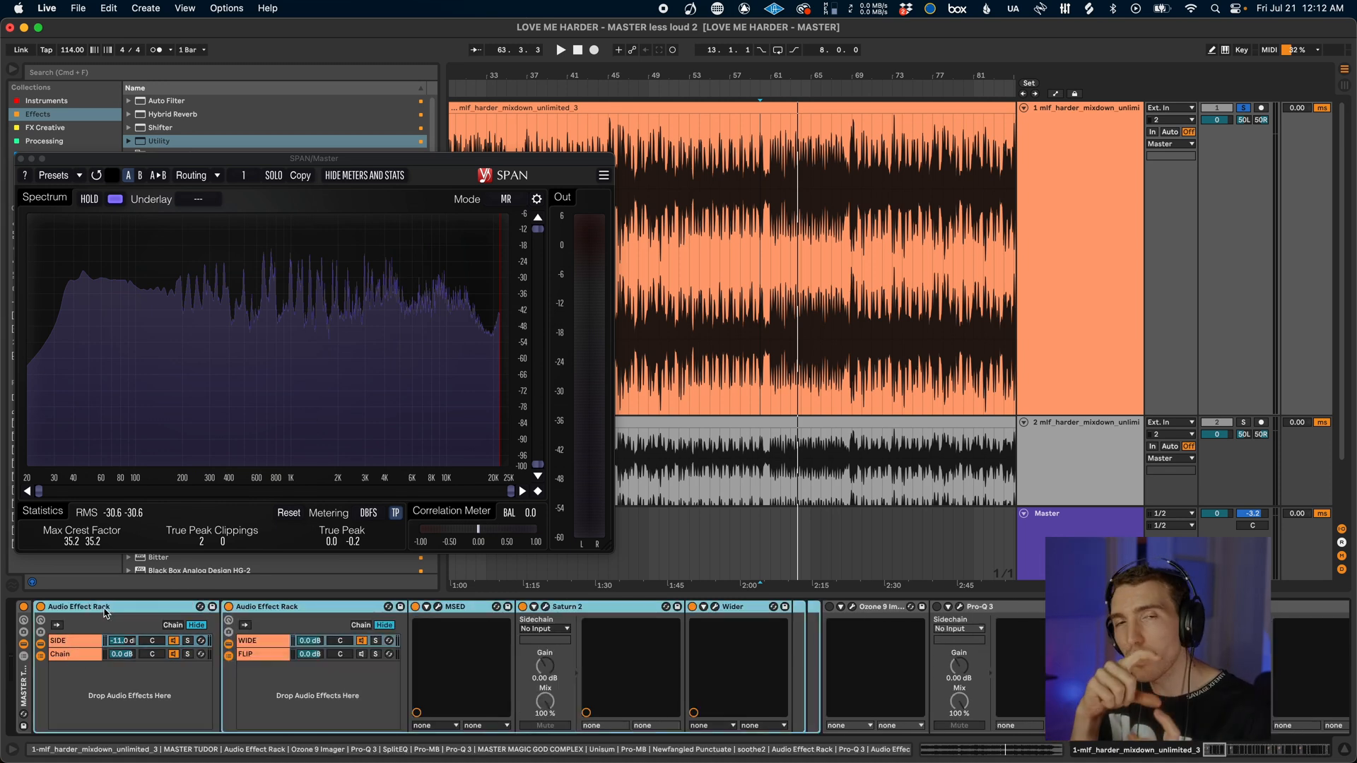
Rename the chain below SIDE in the first Audio Effect Rack to MAIN and bring the SIDE chain's devices back into view
left_click(81, 655)
left_click(76, 644)
left_click(79, 655)
left_click(77, 642)
left_click(78, 654)
left_click(77, 641)
left_click(80, 654)
left_click(73, 642)
left_click(81, 655)
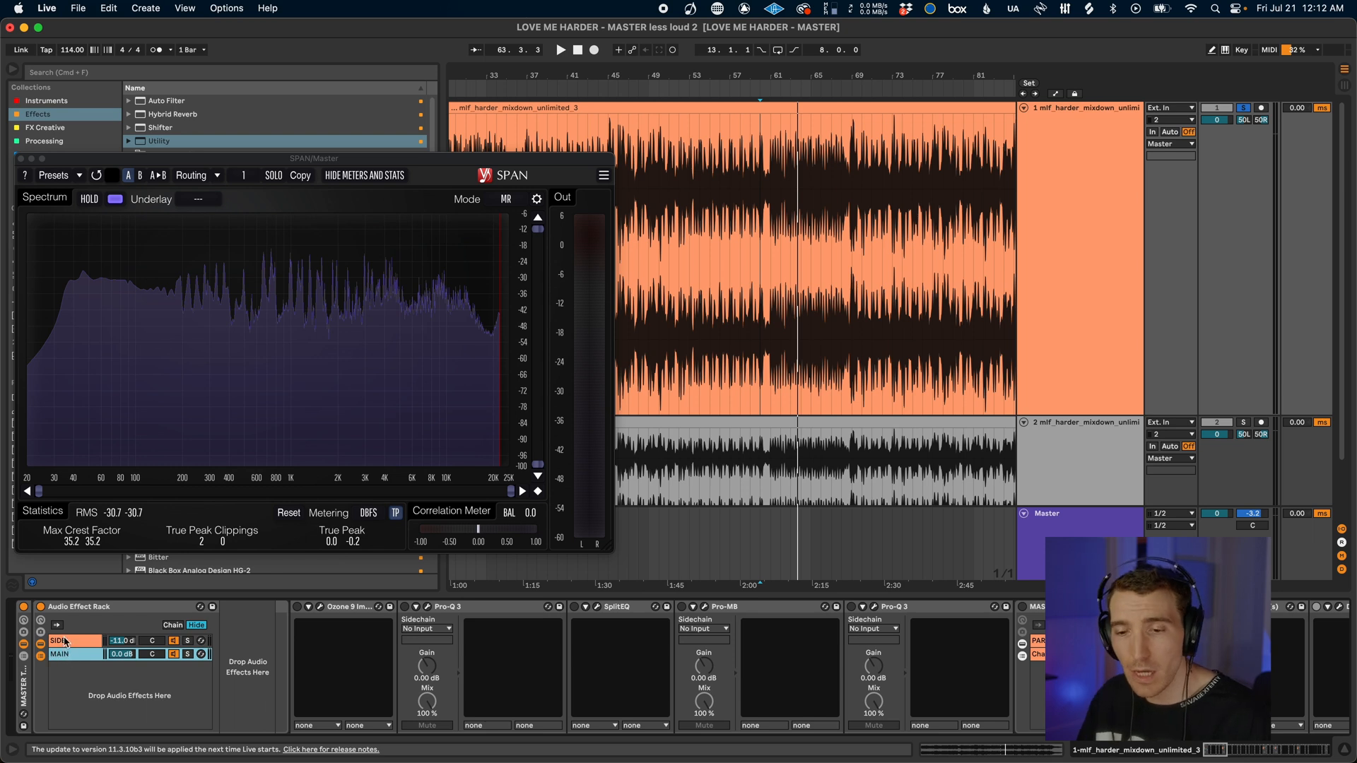
left_click(67, 642)
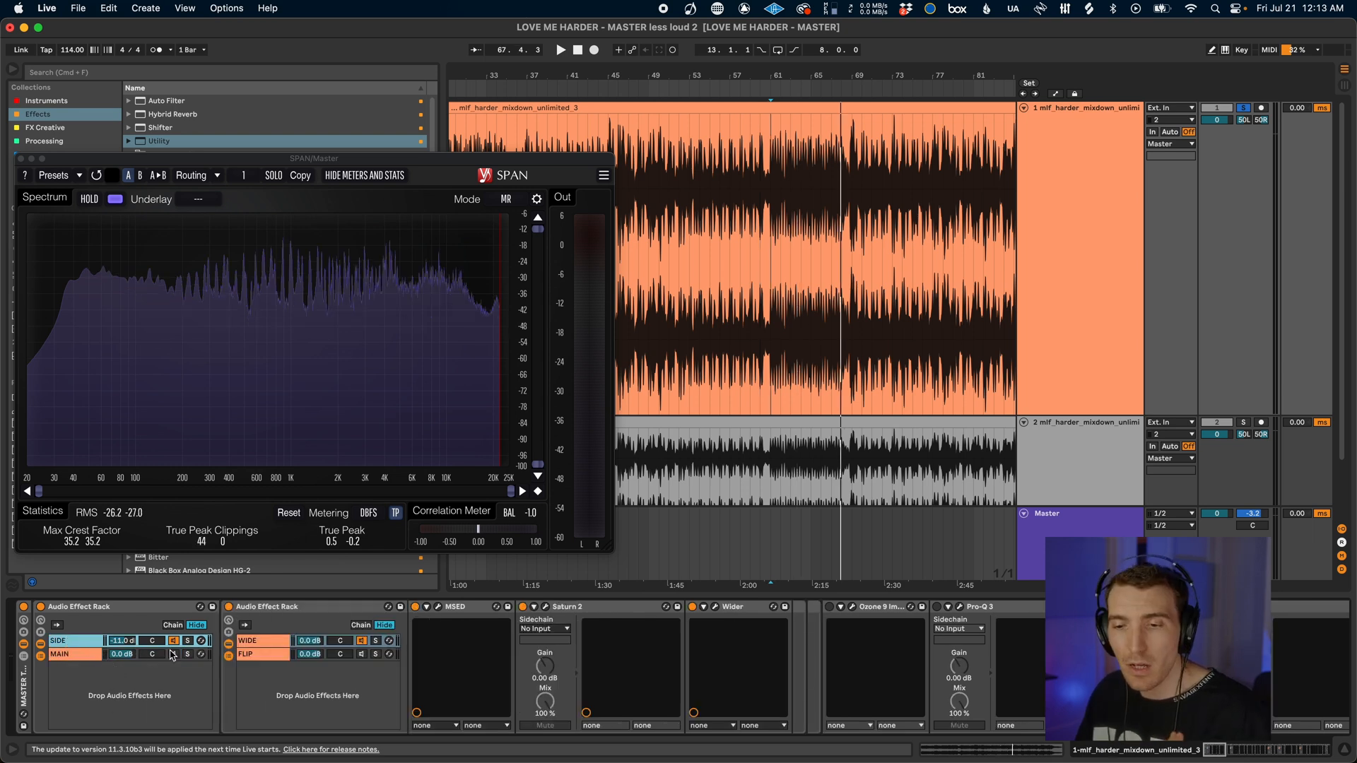
Solo the SIDE chain in the first Audio Effect Rack and listen to it from bar 61
left_click(187, 653)
left_click(187, 642)
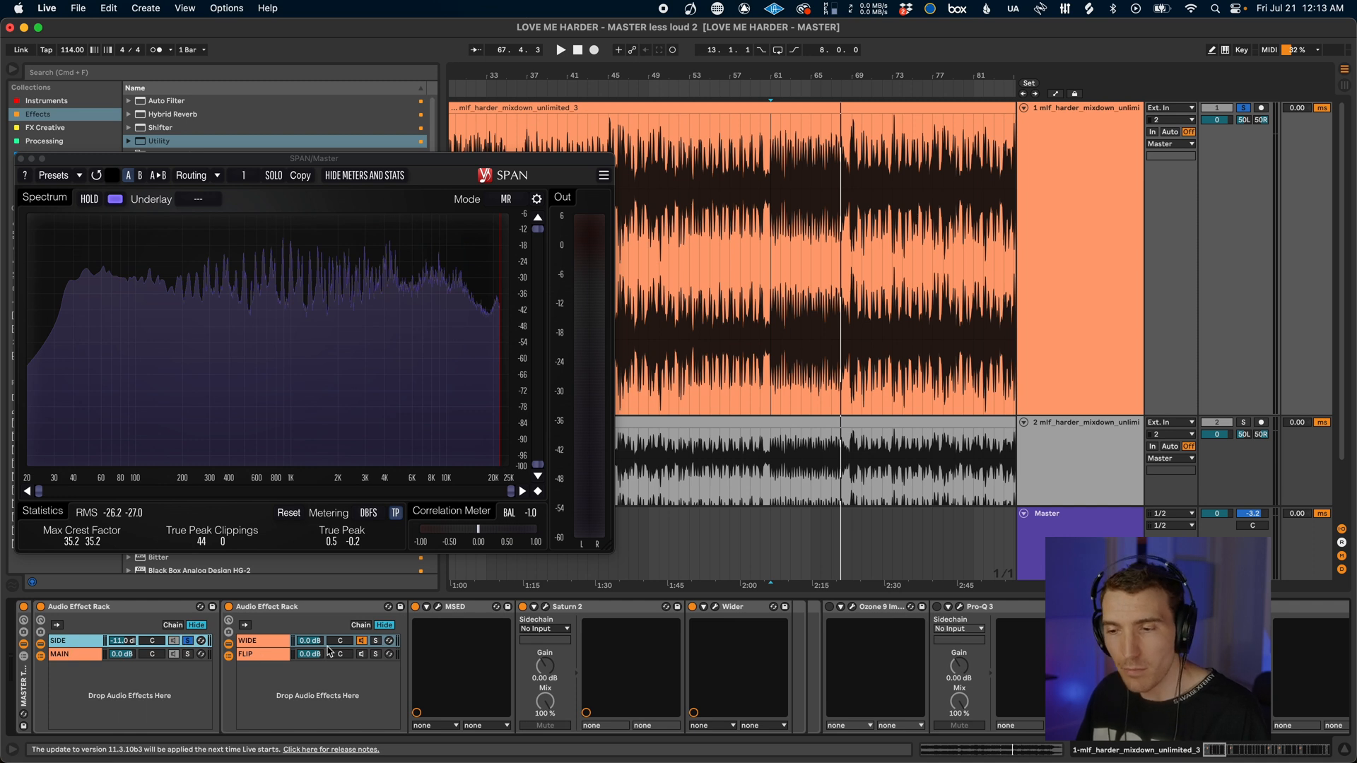
left_click(625, 608)
left_click(472, 607)
key("space")
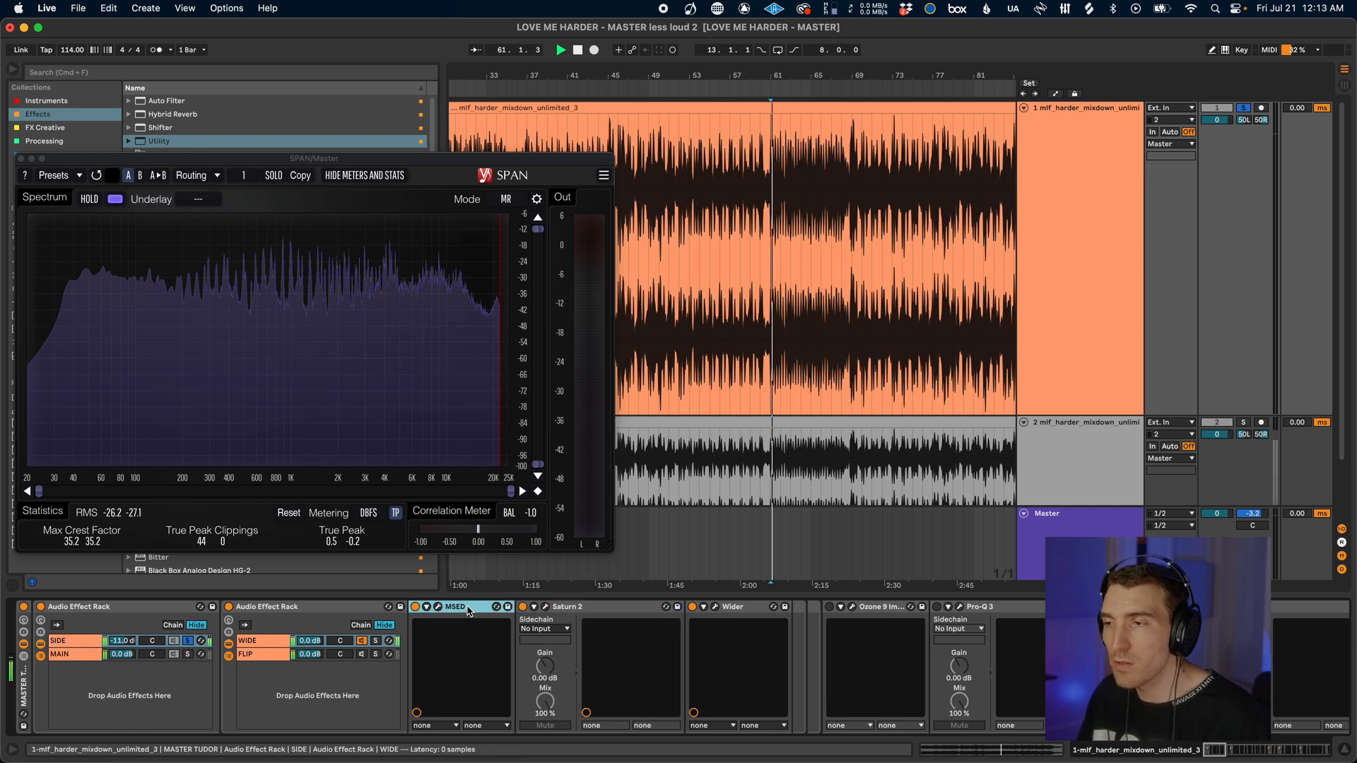
key("space")
scroll(763, 668, "right", 10)
scroll(763, 667, "left", 10)
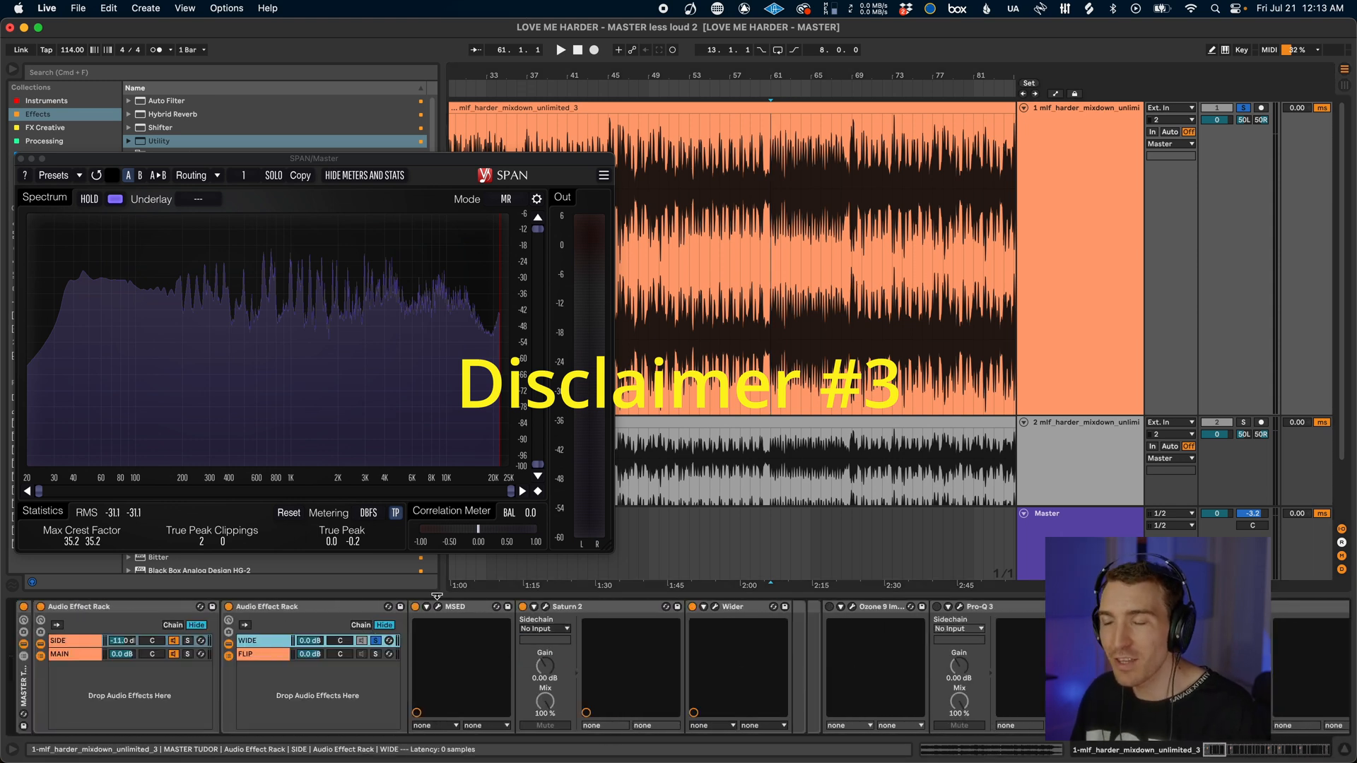
key("space")
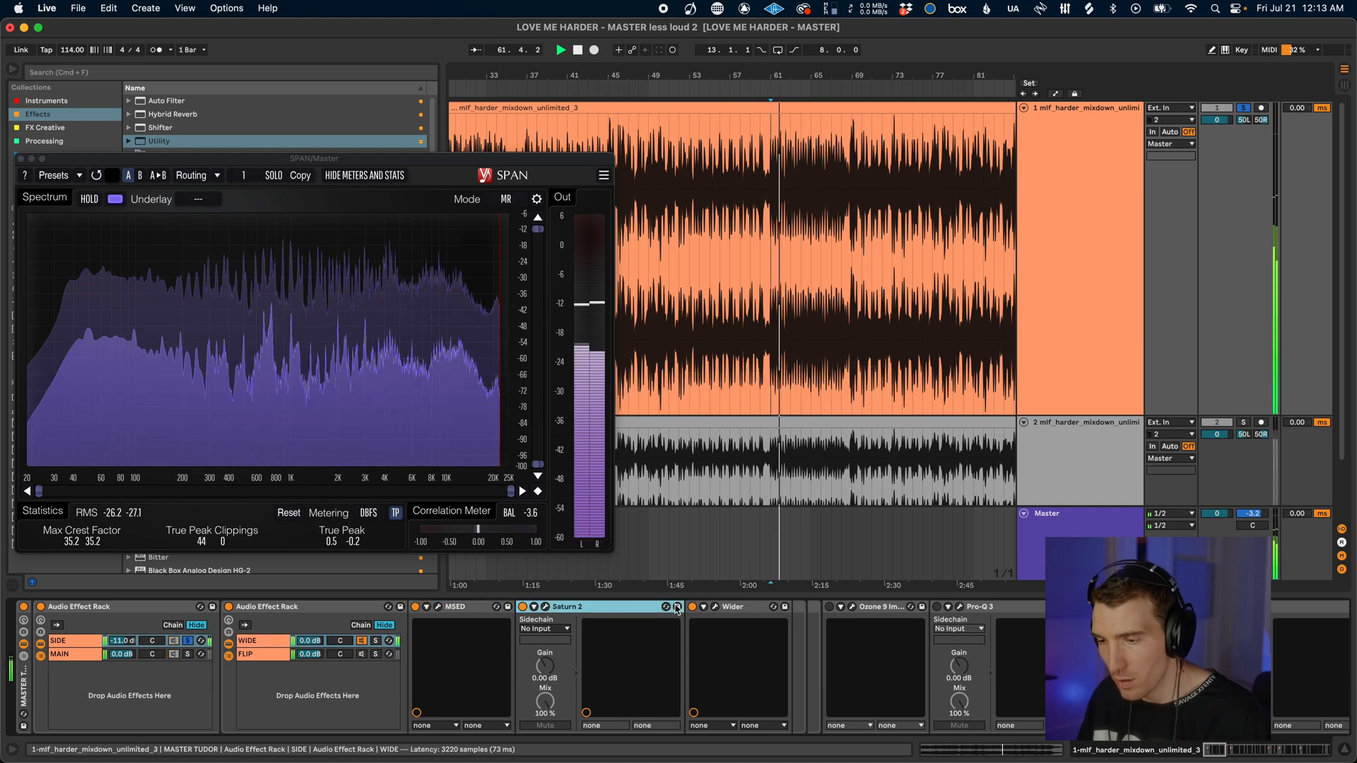
Bypass Wider during playback and inspect the MSED and Saturn 2 plug-in settings on the SIDE chain
left_click(735, 608, "shift")
left_click(523, 608)
left_click(437, 607)
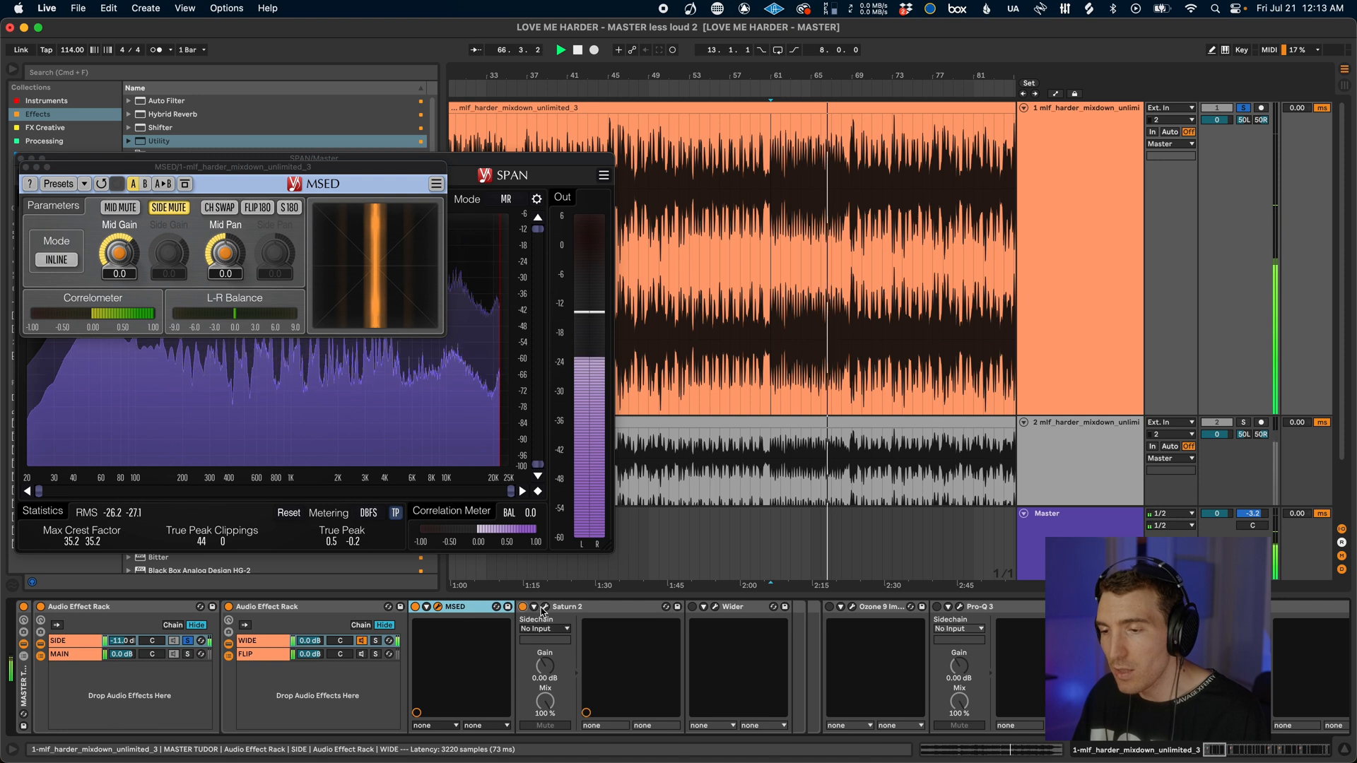
left_click(605, 687)
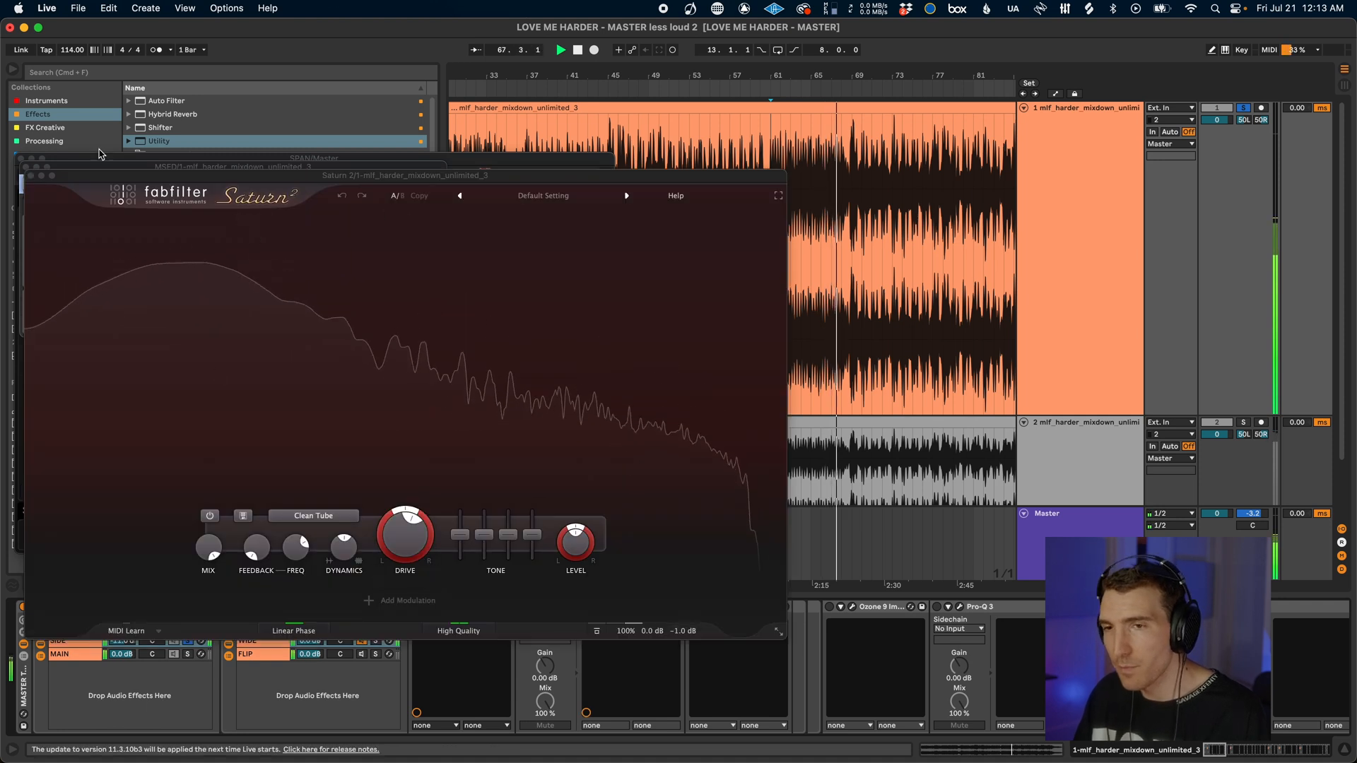
left_click(30, 175)
Turn Wider back on, check its plug-in window, and close the Wider and MSED windows
left_click(693, 607)
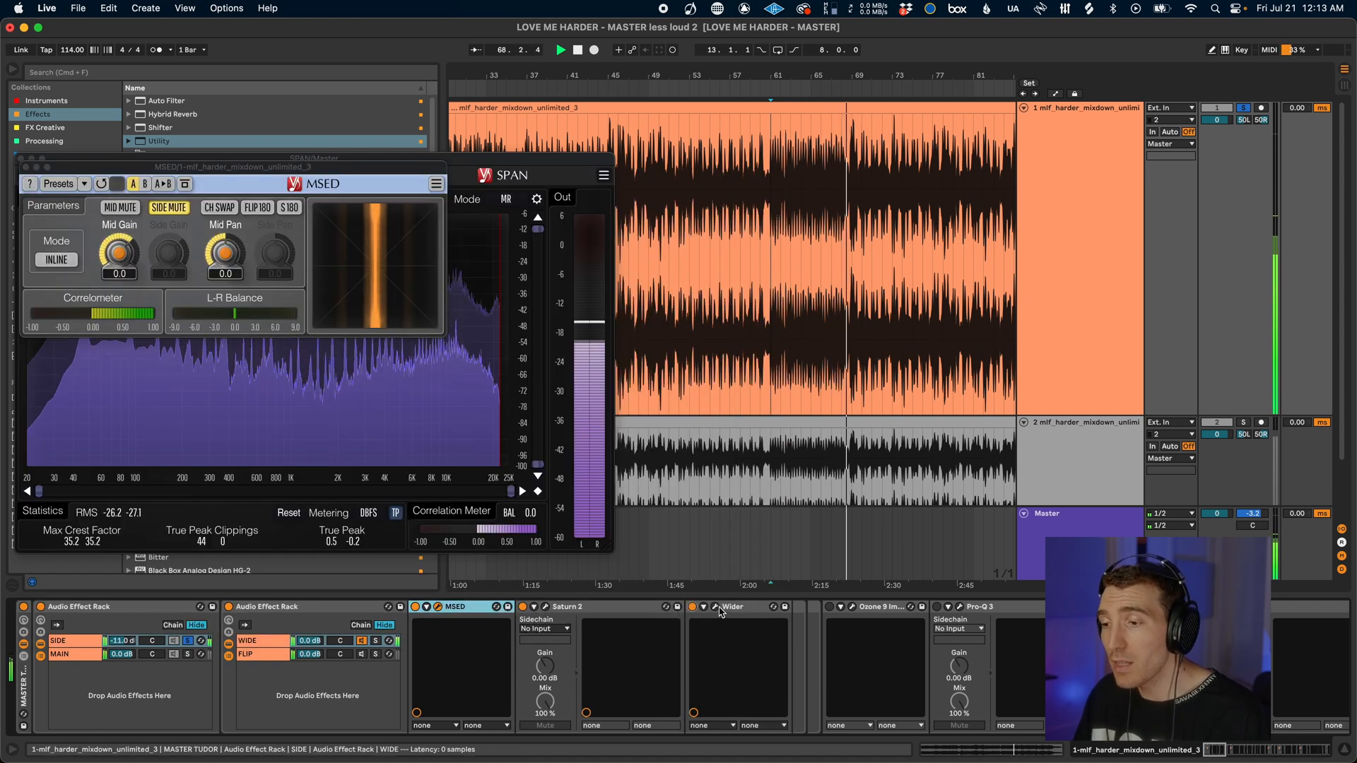
left_click(715, 607)
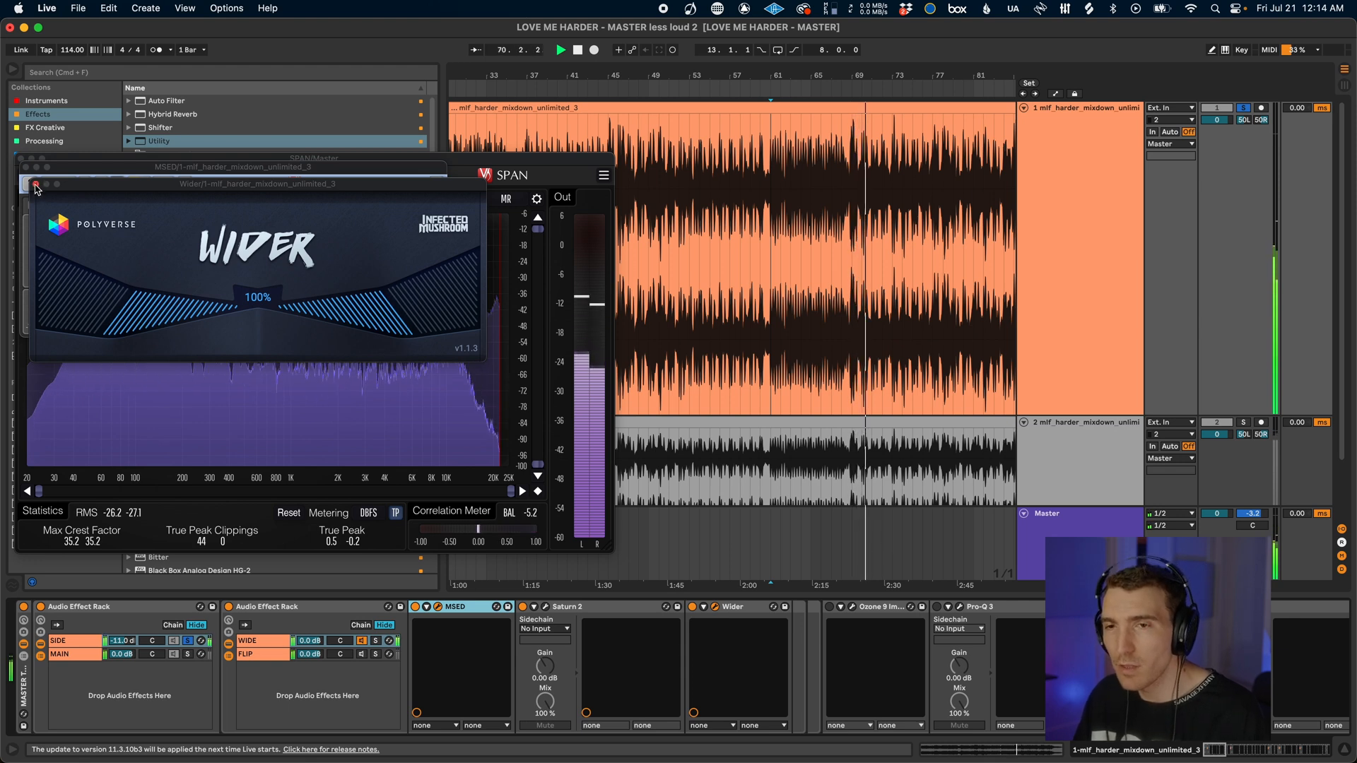
left_click(36, 185)
left_click(25, 167)
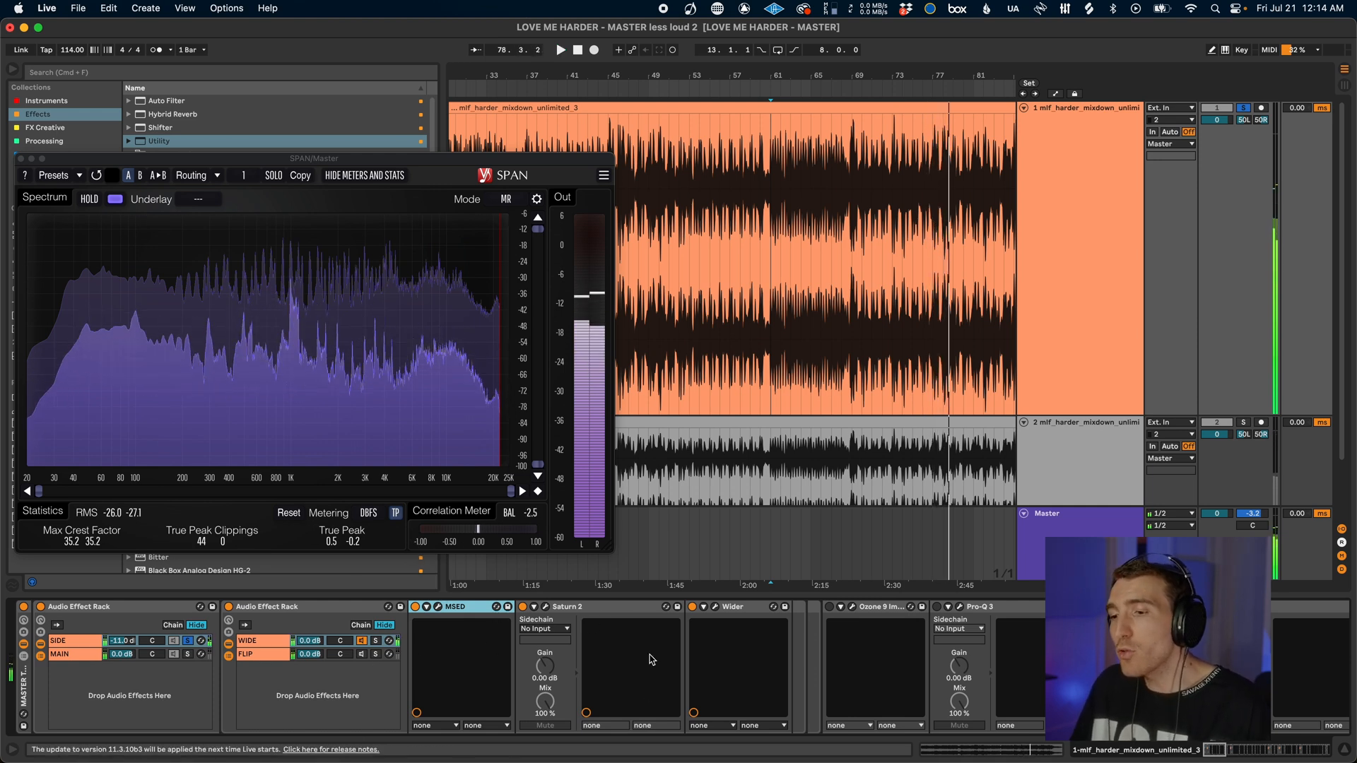
Examine the width setting of the Wider plug-in on the WIDE chain, and close its window
left_click(735, 608)
left_click(716, 607)
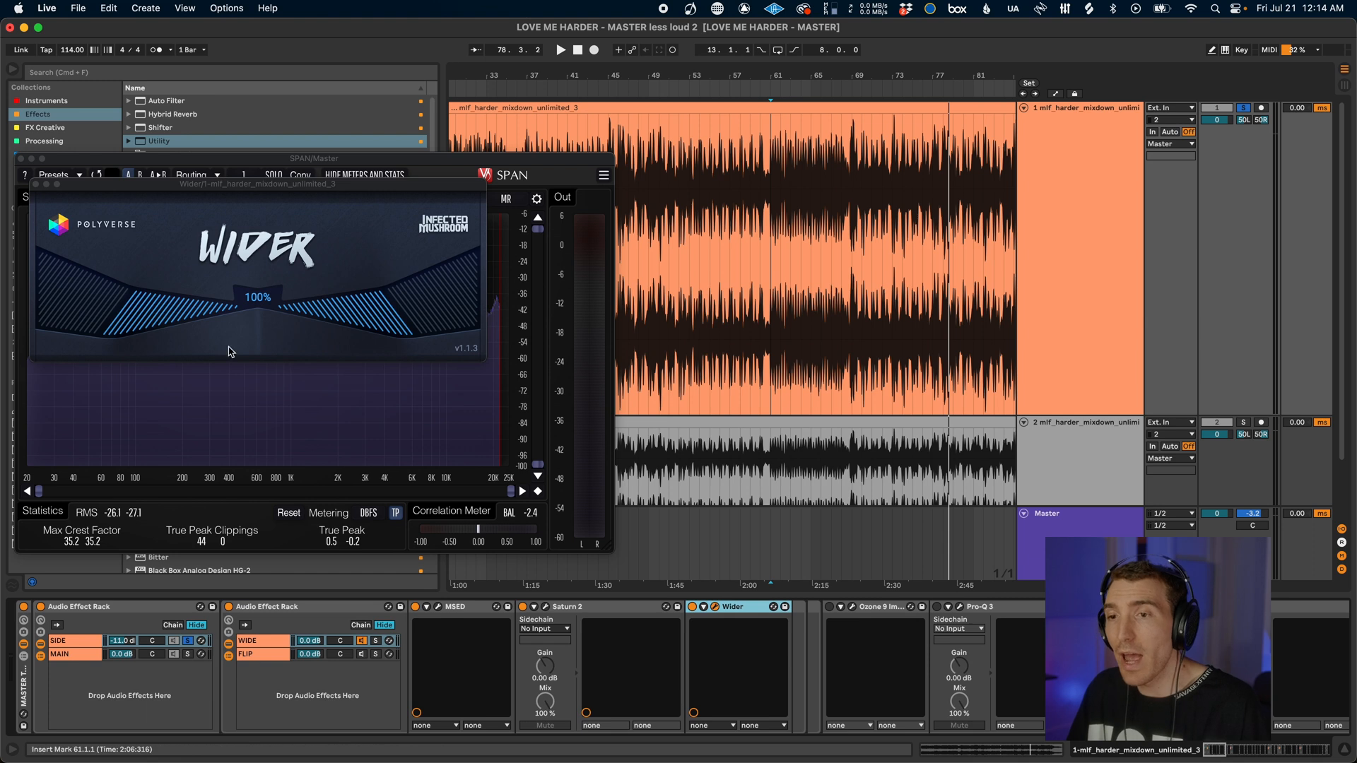
left_click(715, 607)
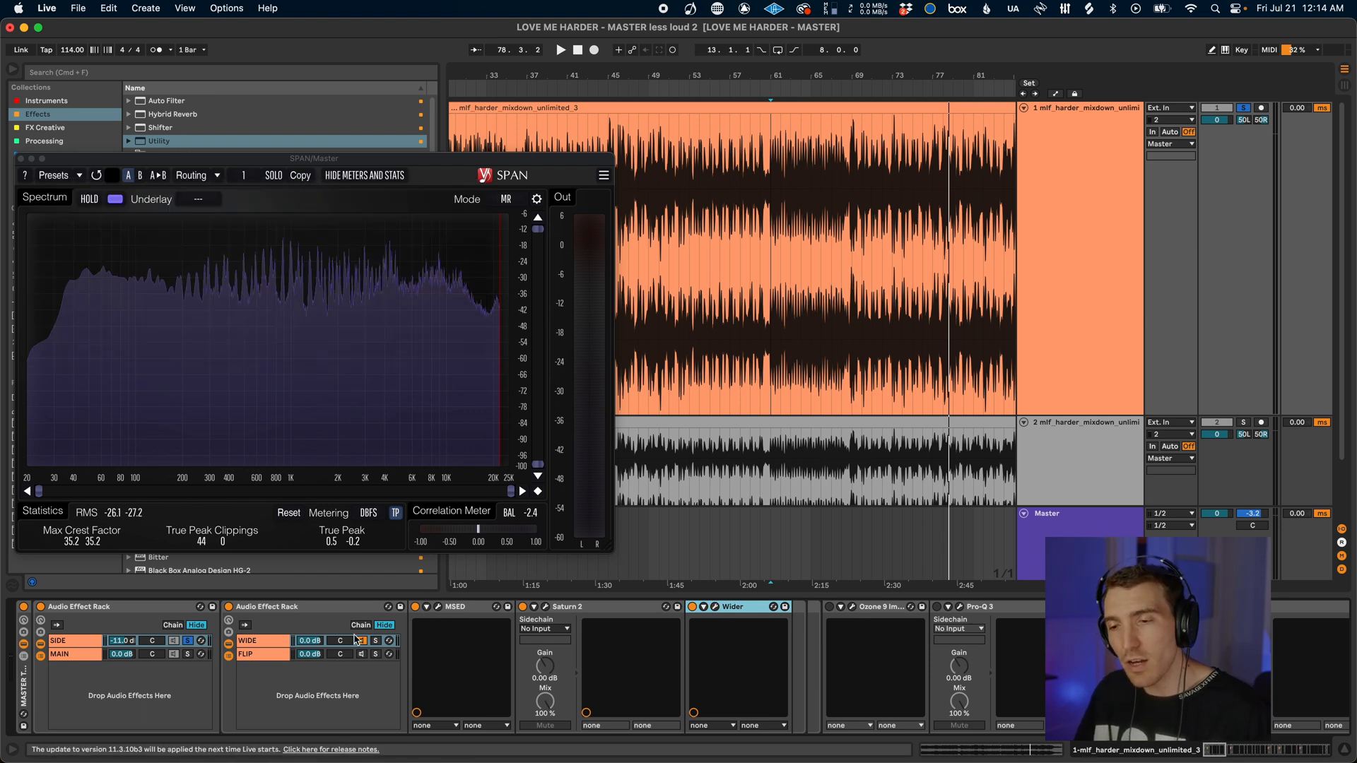
left_click(715, 608)
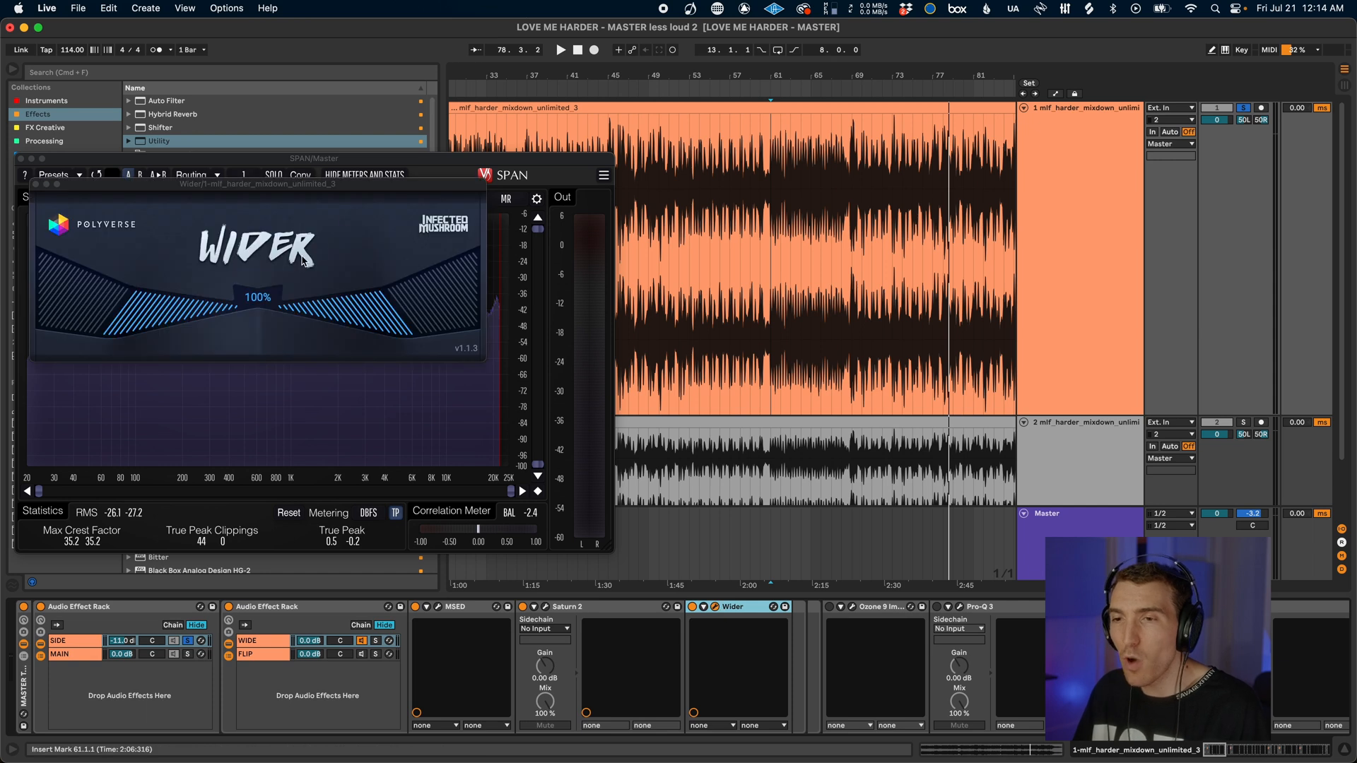
left_click(715, 608)
Activate the FLIP chain in the second Audio Effect Rack and compare its Utility device with the WIDE chain's Wider
left_click(266, 655)
left_click(264, 642)
left_click(273, 654)
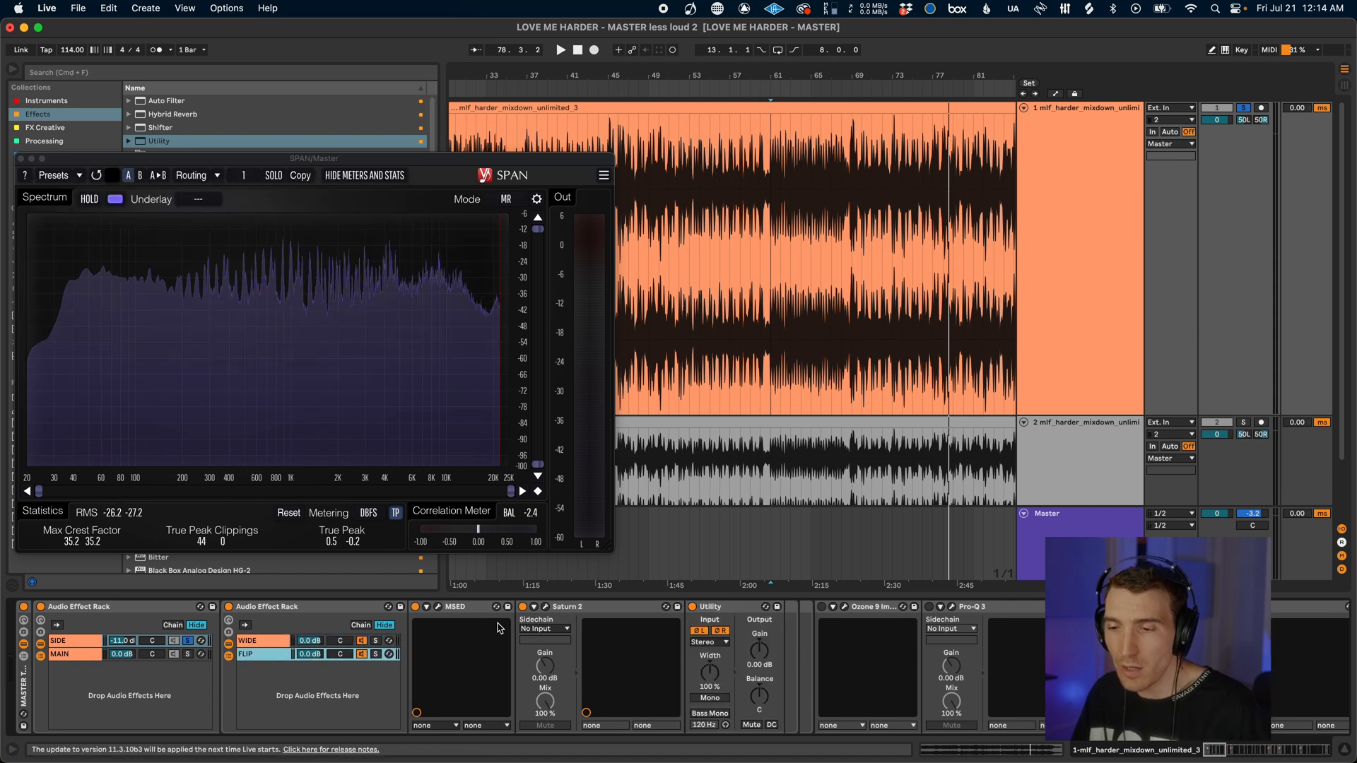
left_click(286, 643)
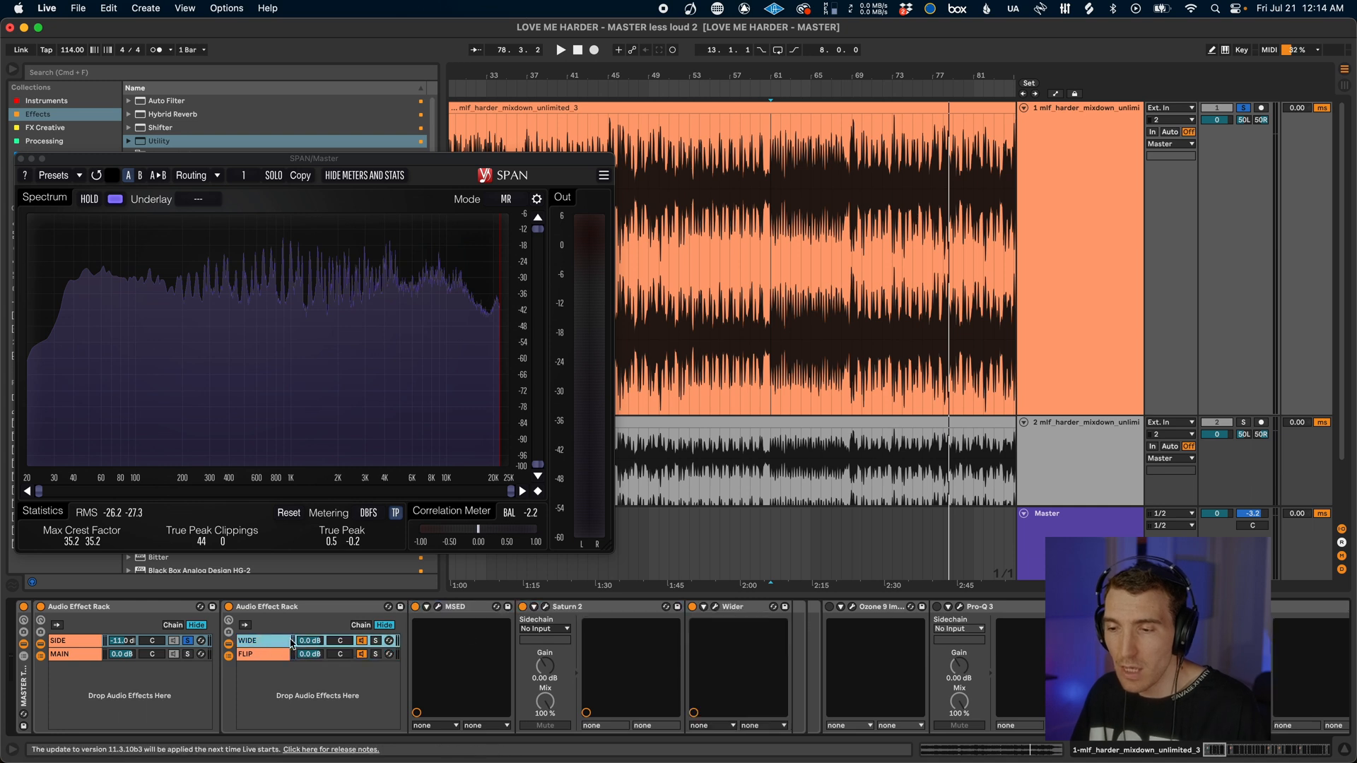
left_click(296, 655)
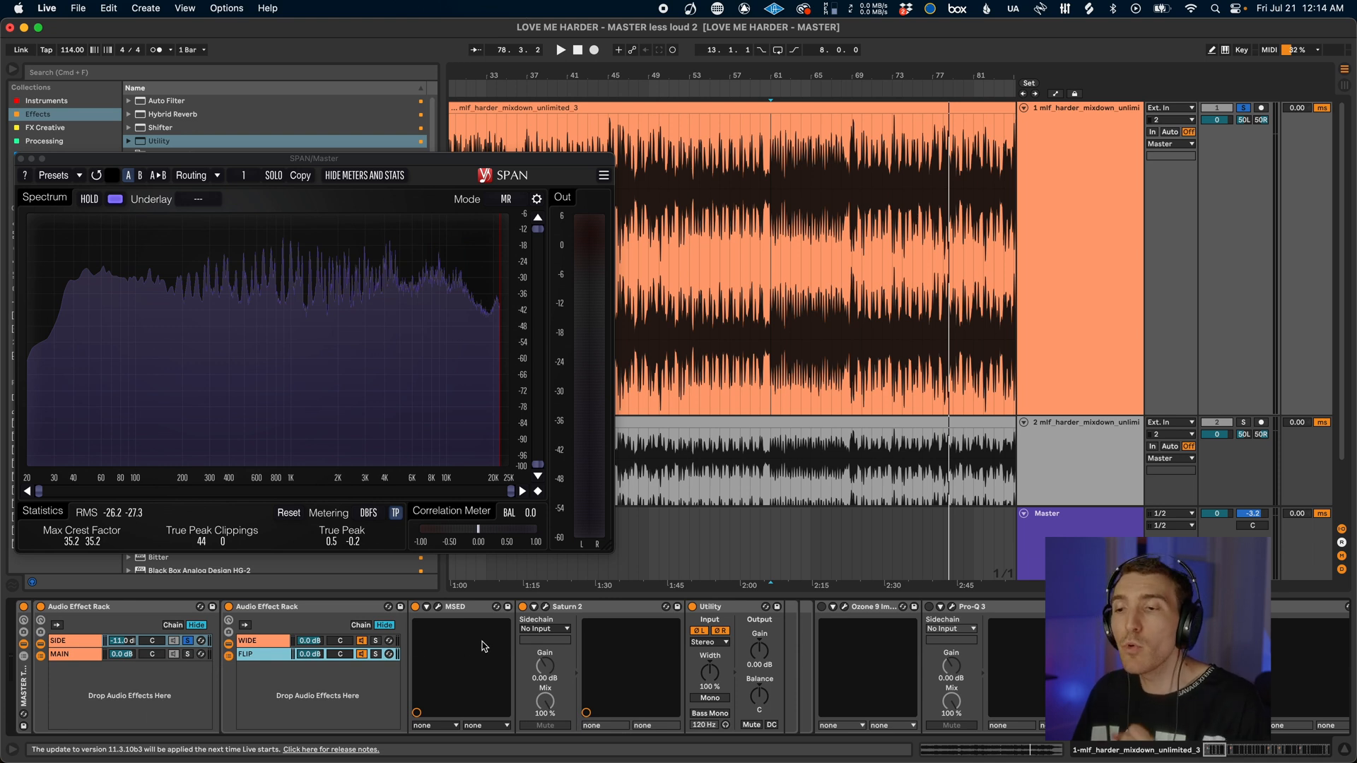
left_click(247, 643)
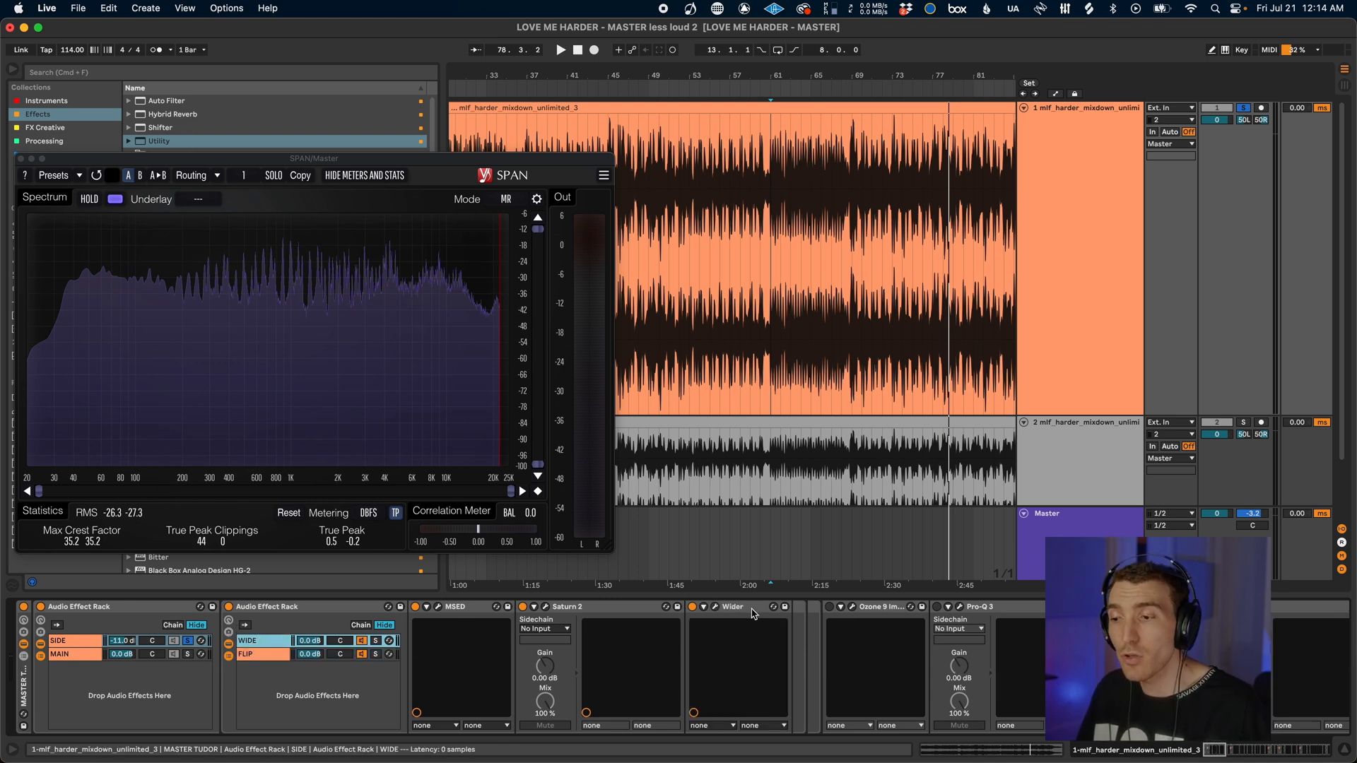
Recheck the Wider plug-in and play the soloed SIDE signal while viewing the FLIP and WIDE chains
left_click(715, 607)
left_click(714, 607)
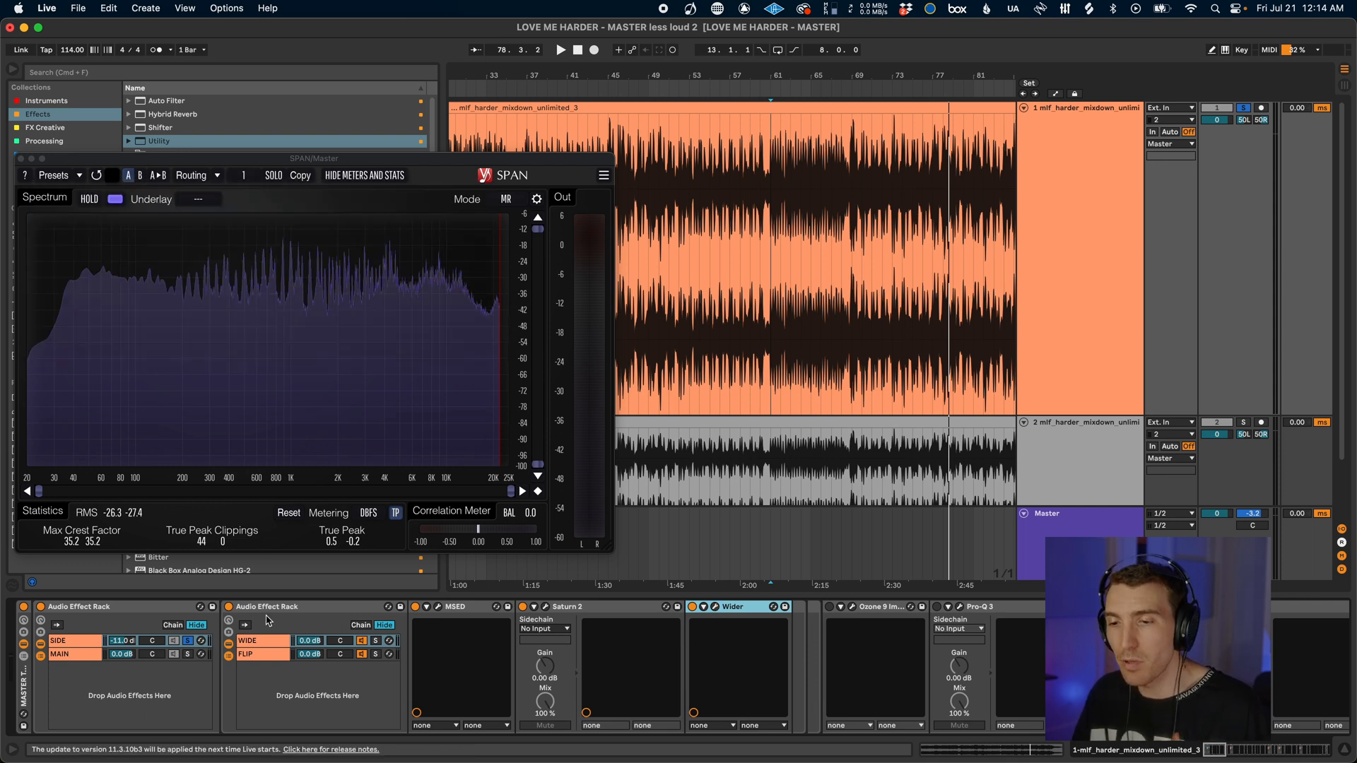
left_click(267, 653)
key("space")
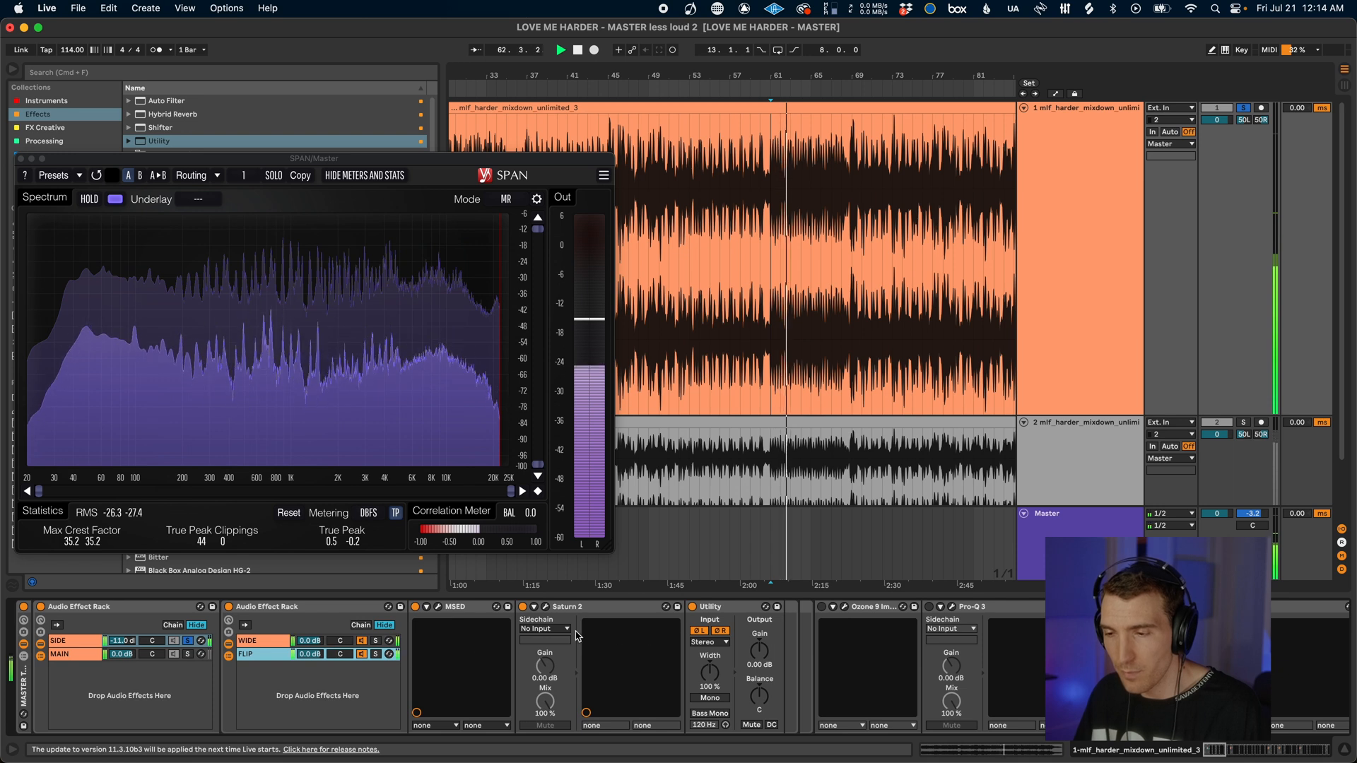
left_click(268, 641)
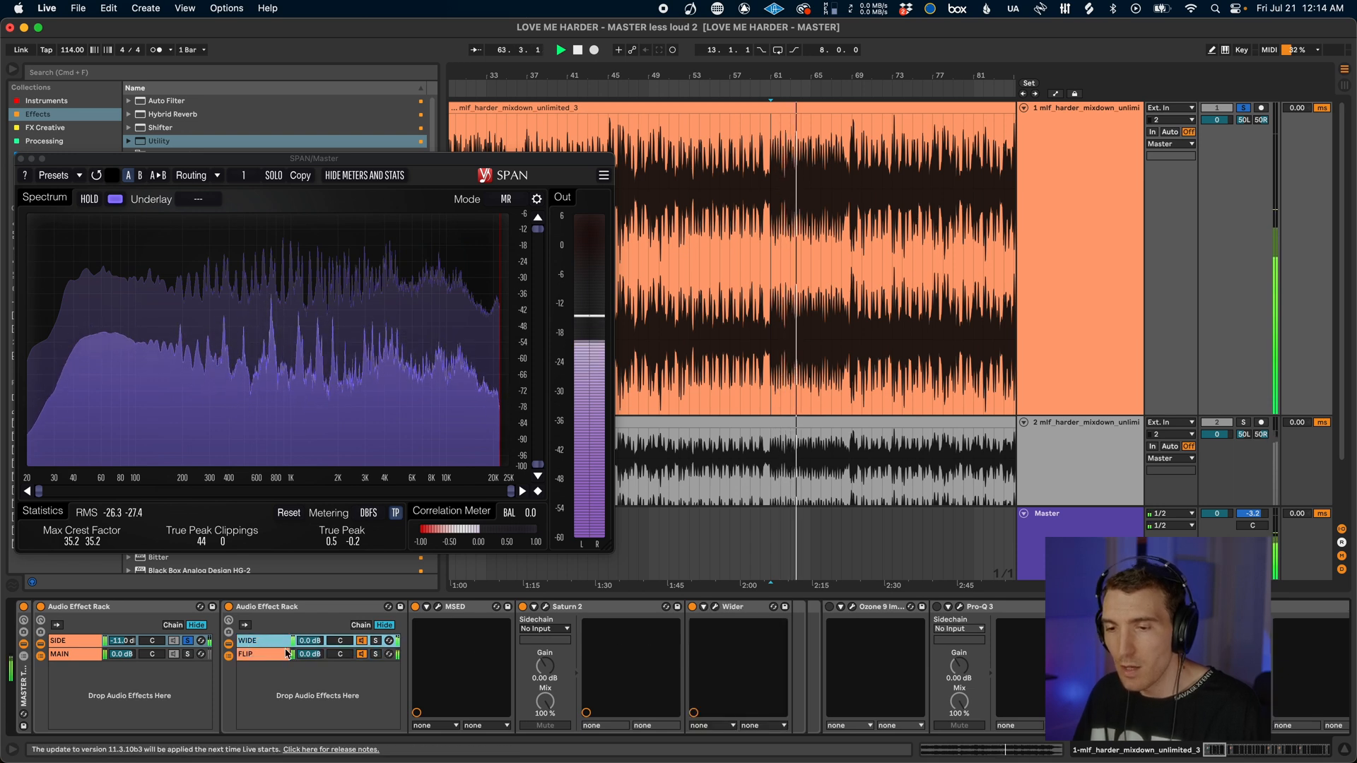
key("space")
Unsolo the SIDE chain and play the full track from bar 61 while toggling the FLIP and SIDE chains for comparison
left_click(187, 641)
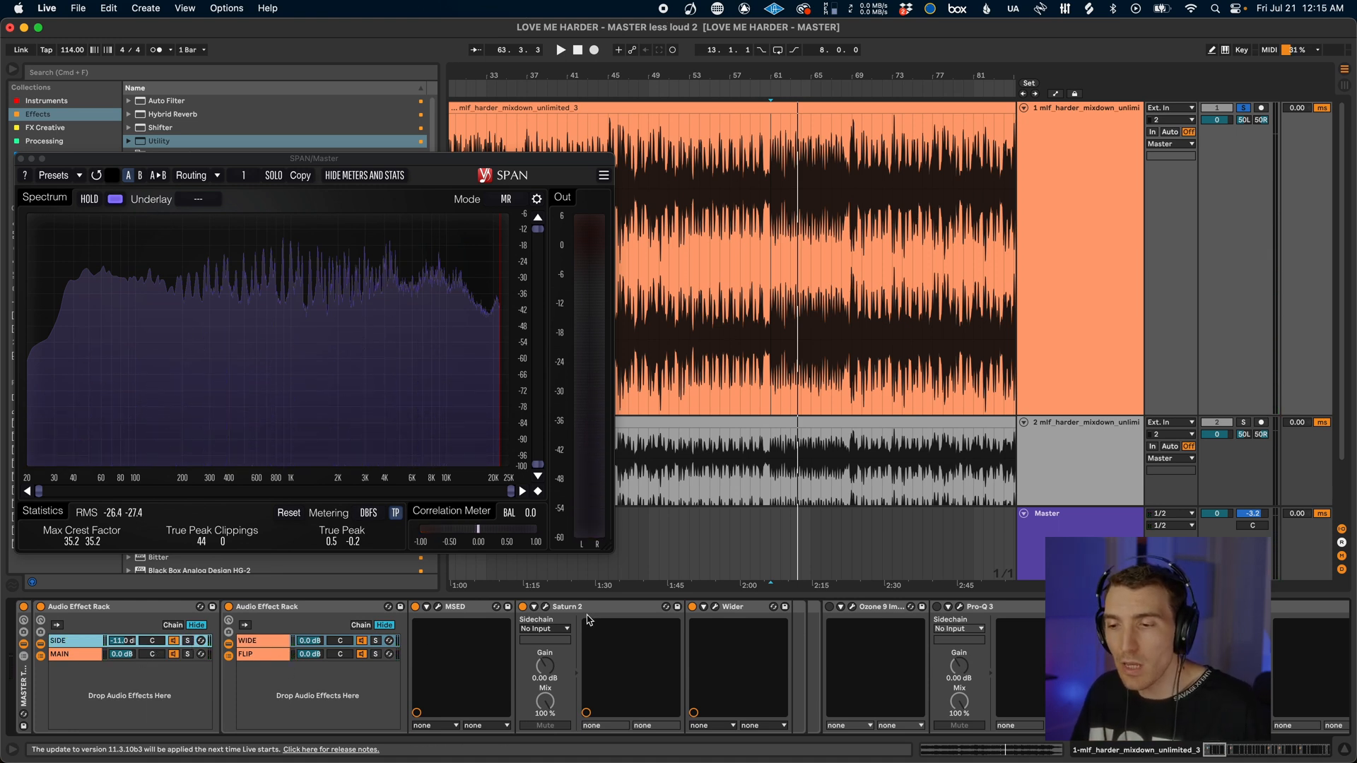
key("space")
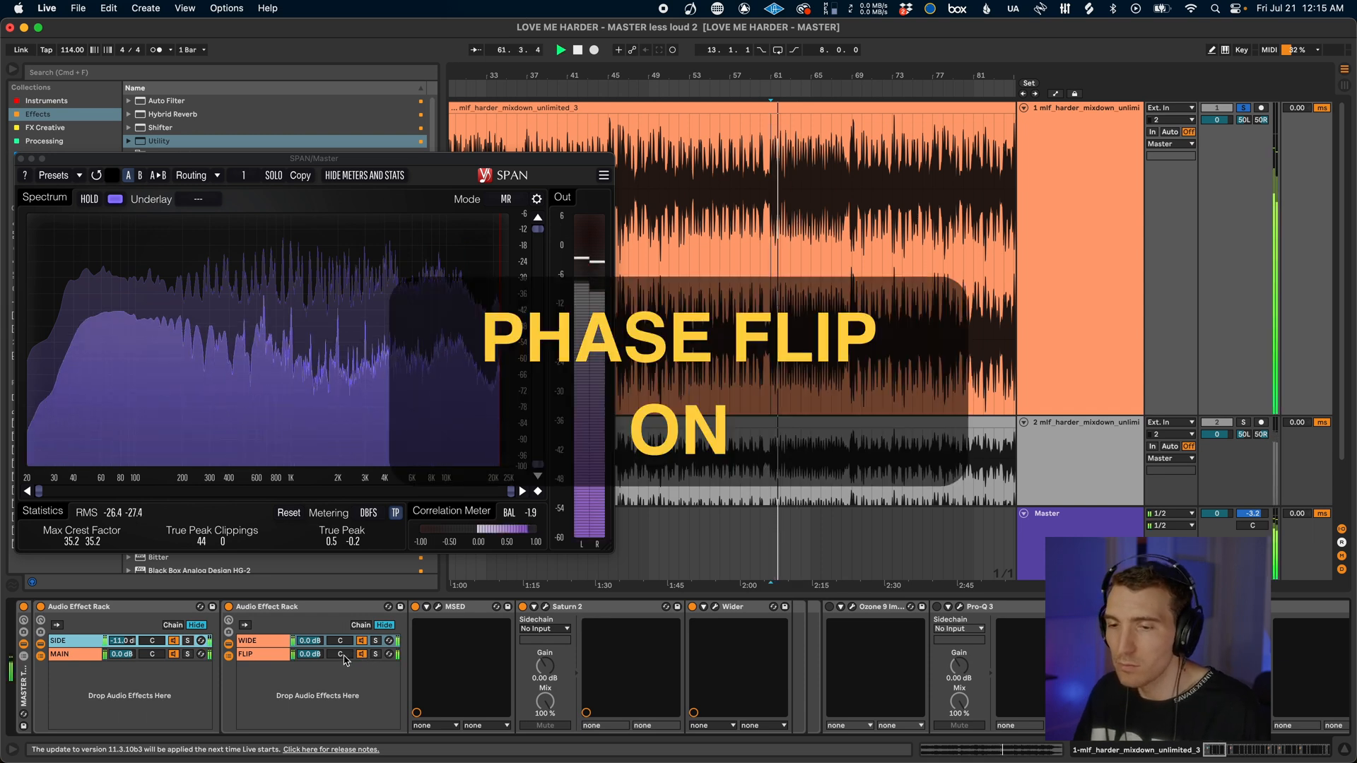
left_click(354, 656)
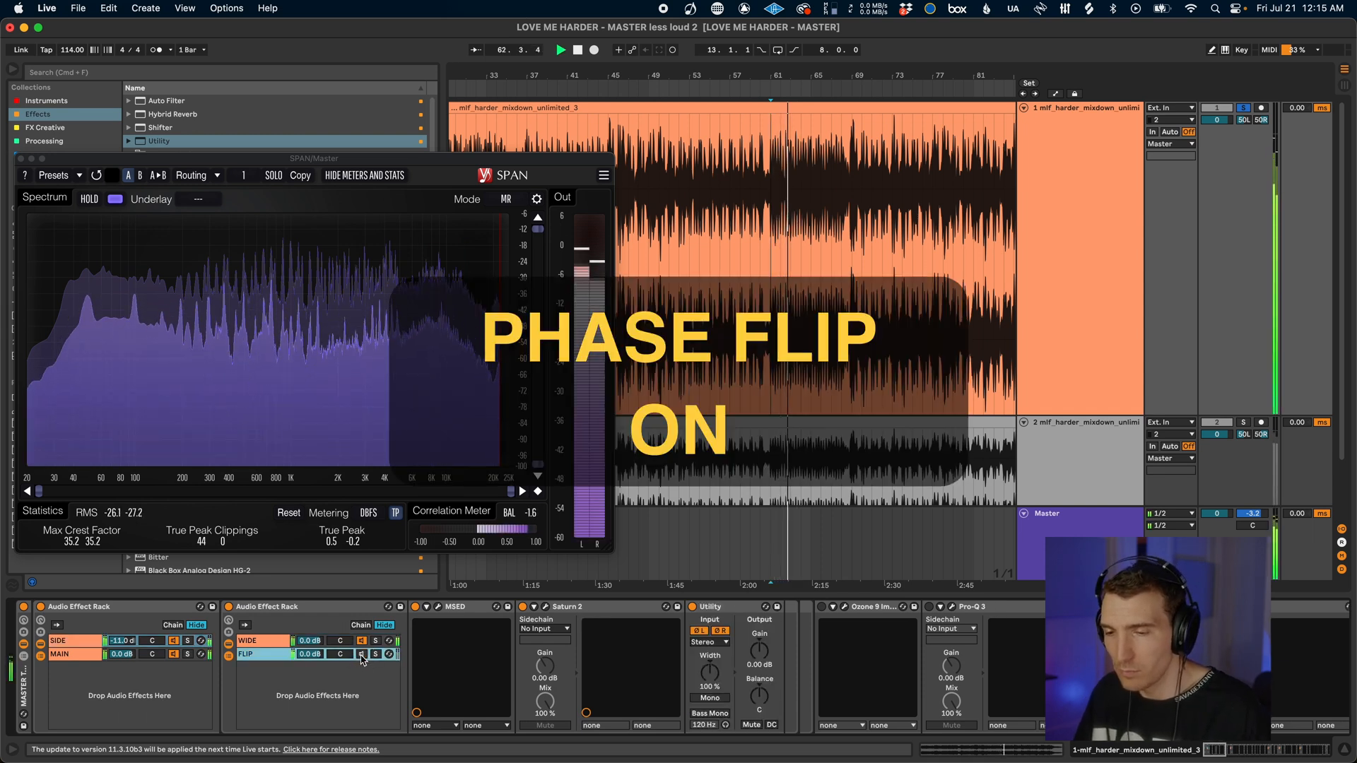
left_click(361, 655)
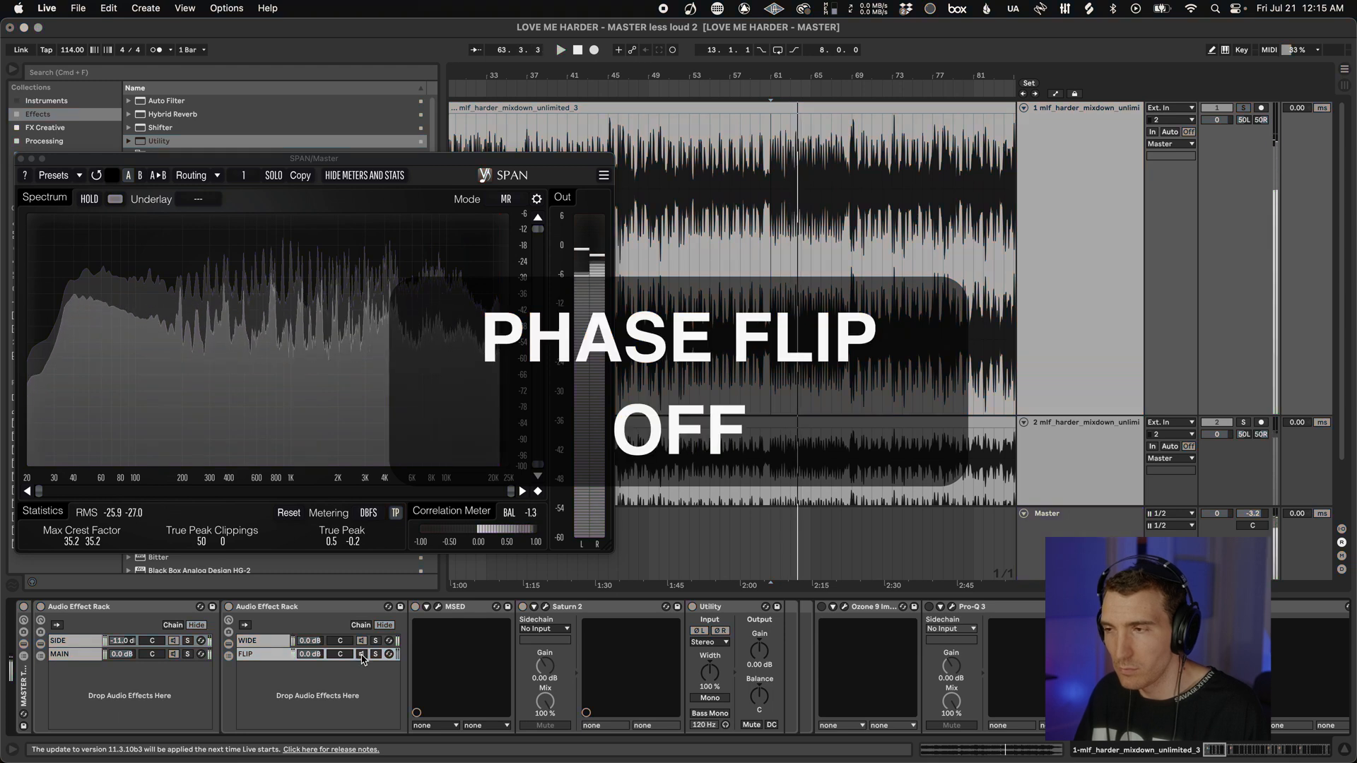
left_click(361, 655)
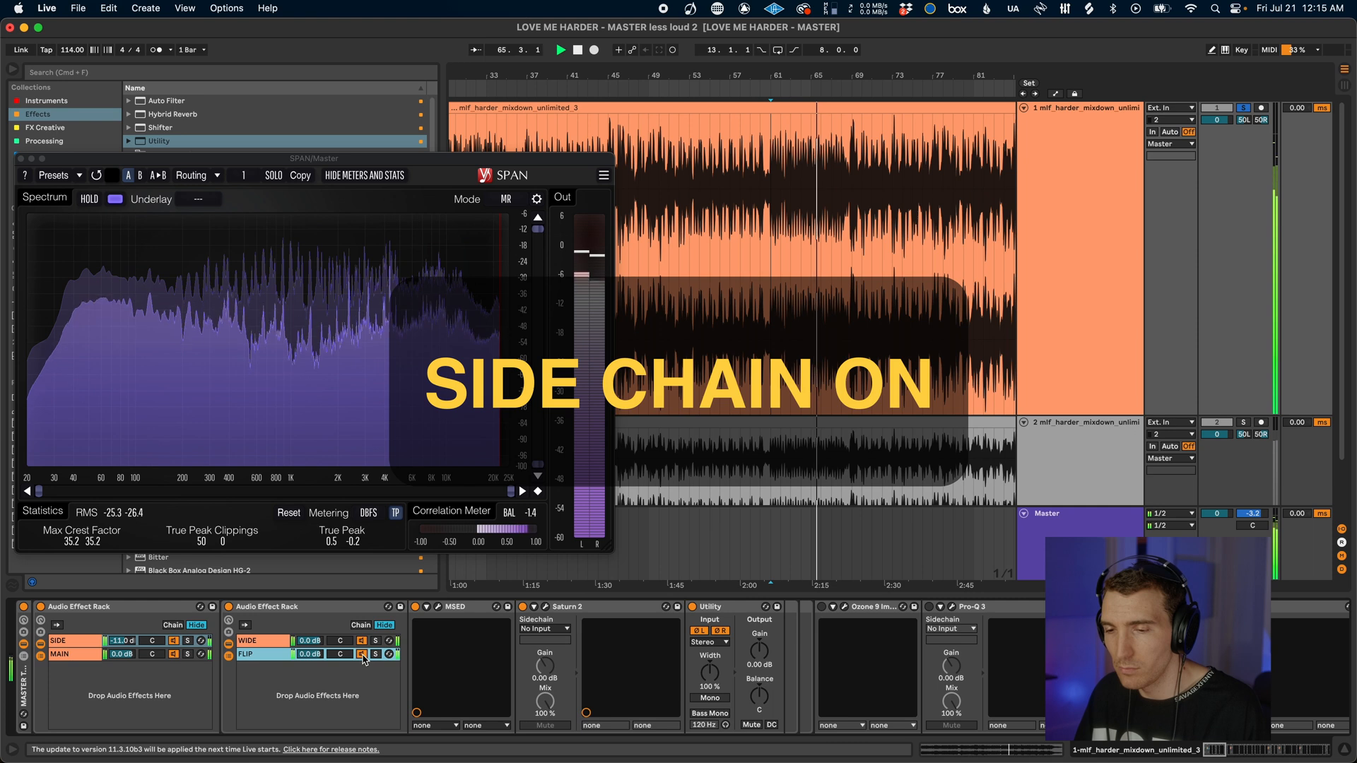
left_click(174, 641)
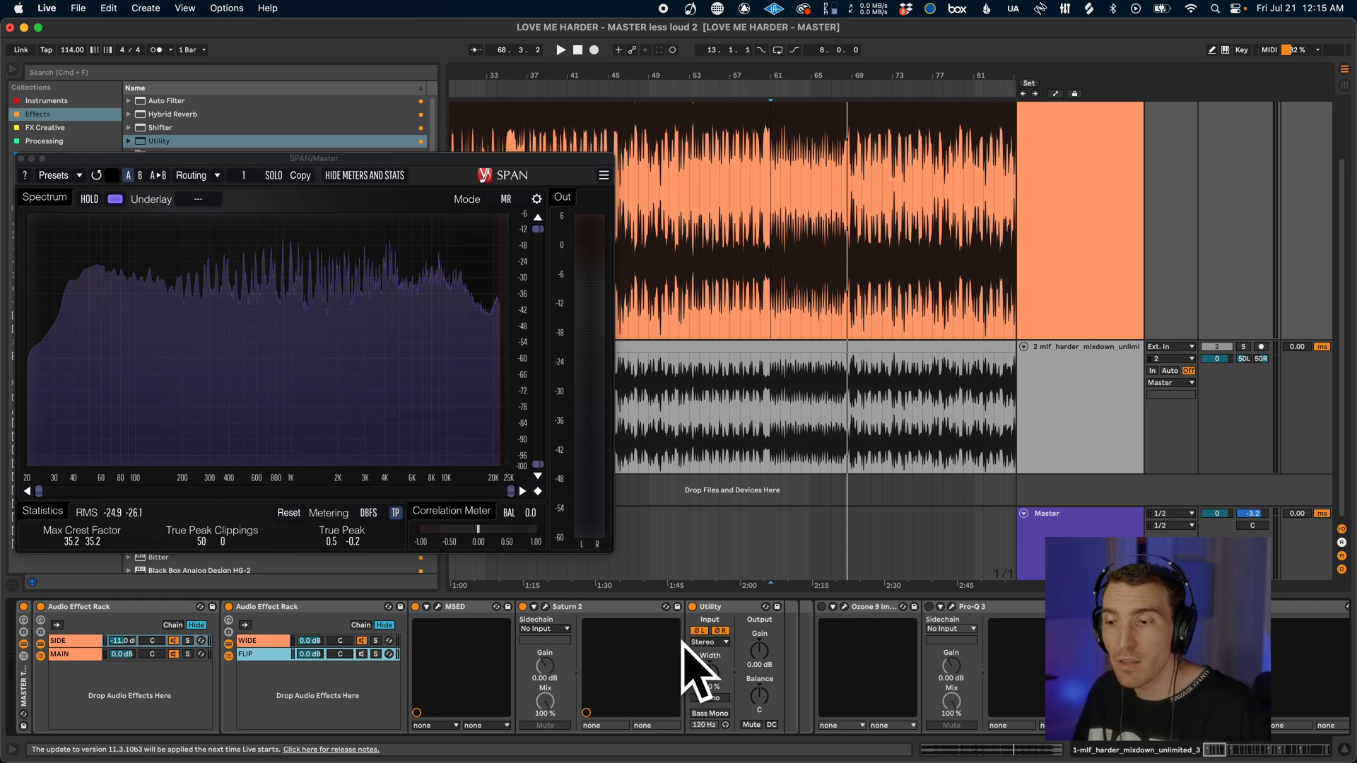
View the WIDE chain, check the devices on the second track, and return to the first track's device chain
left_click(263, 640)
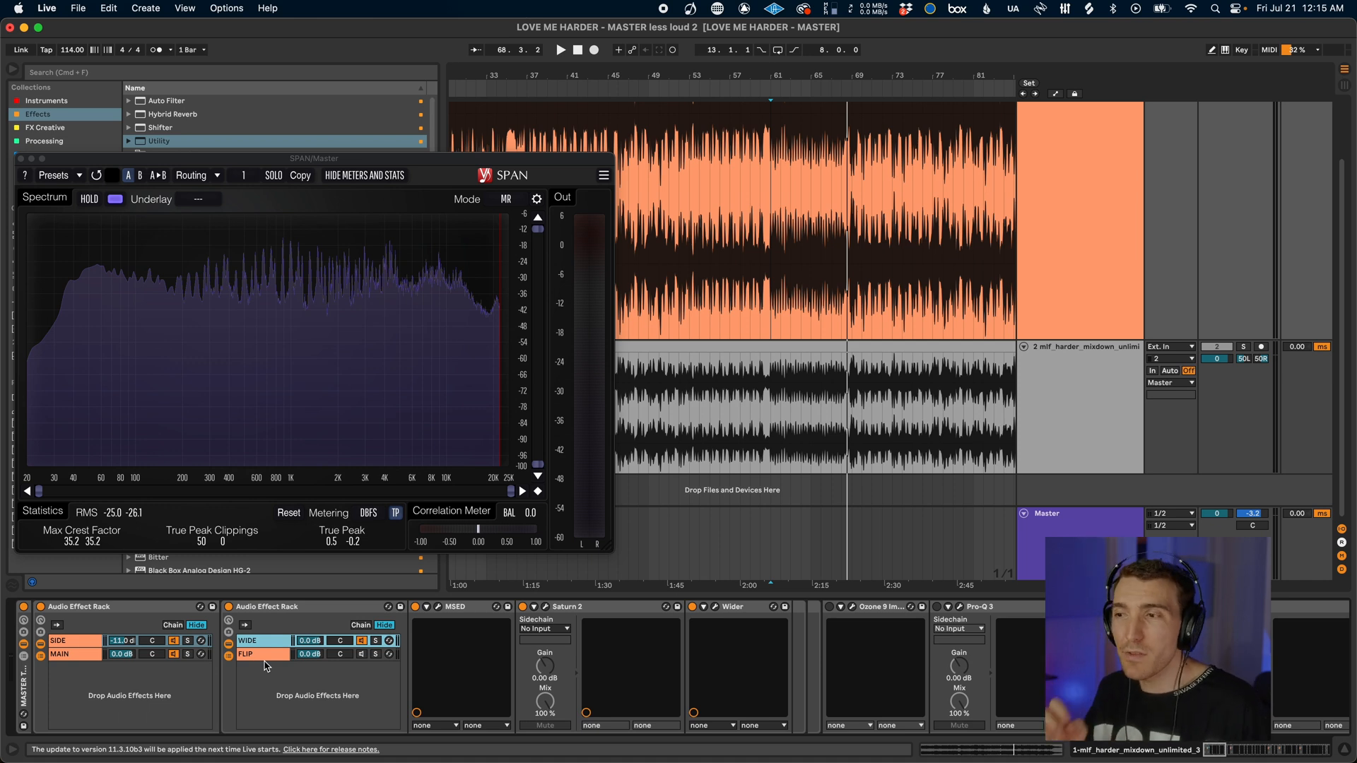
left_click(1090, 415)
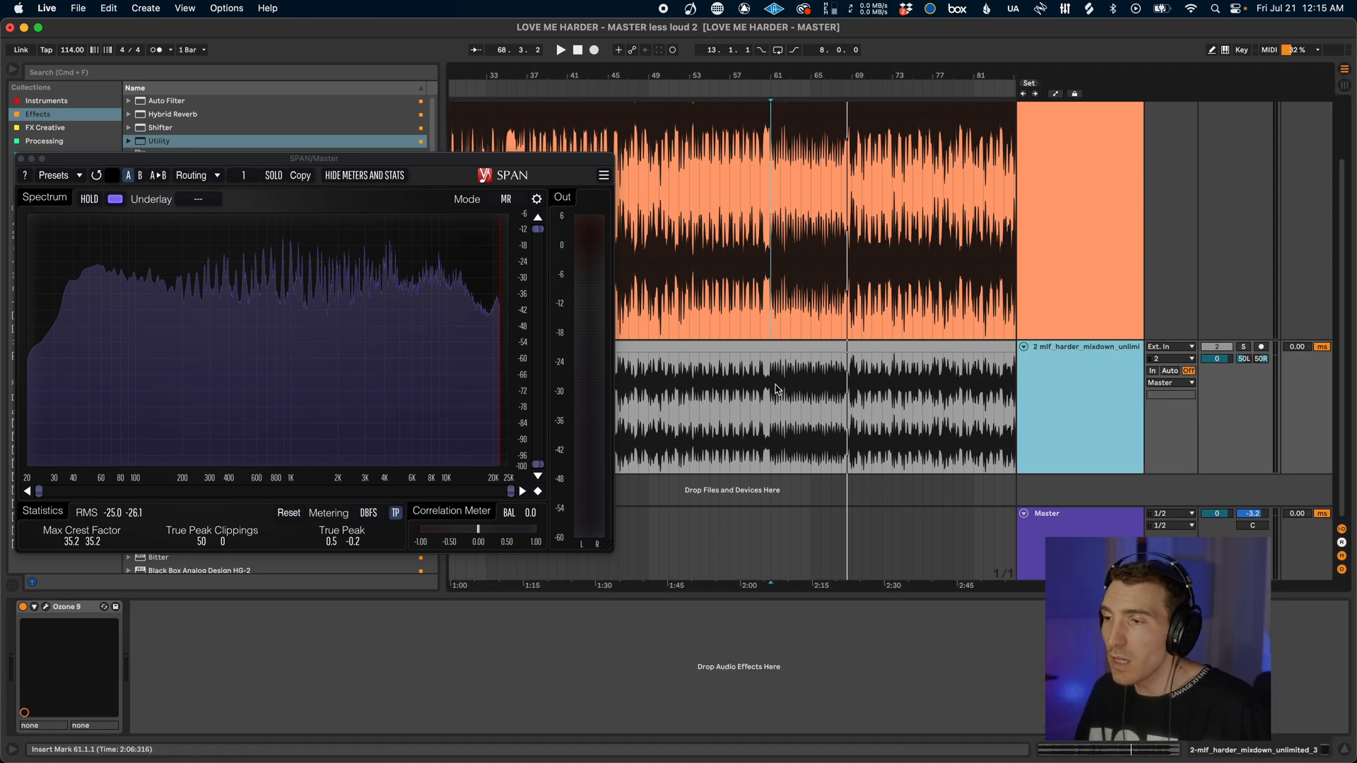
left_click(1076, 304)
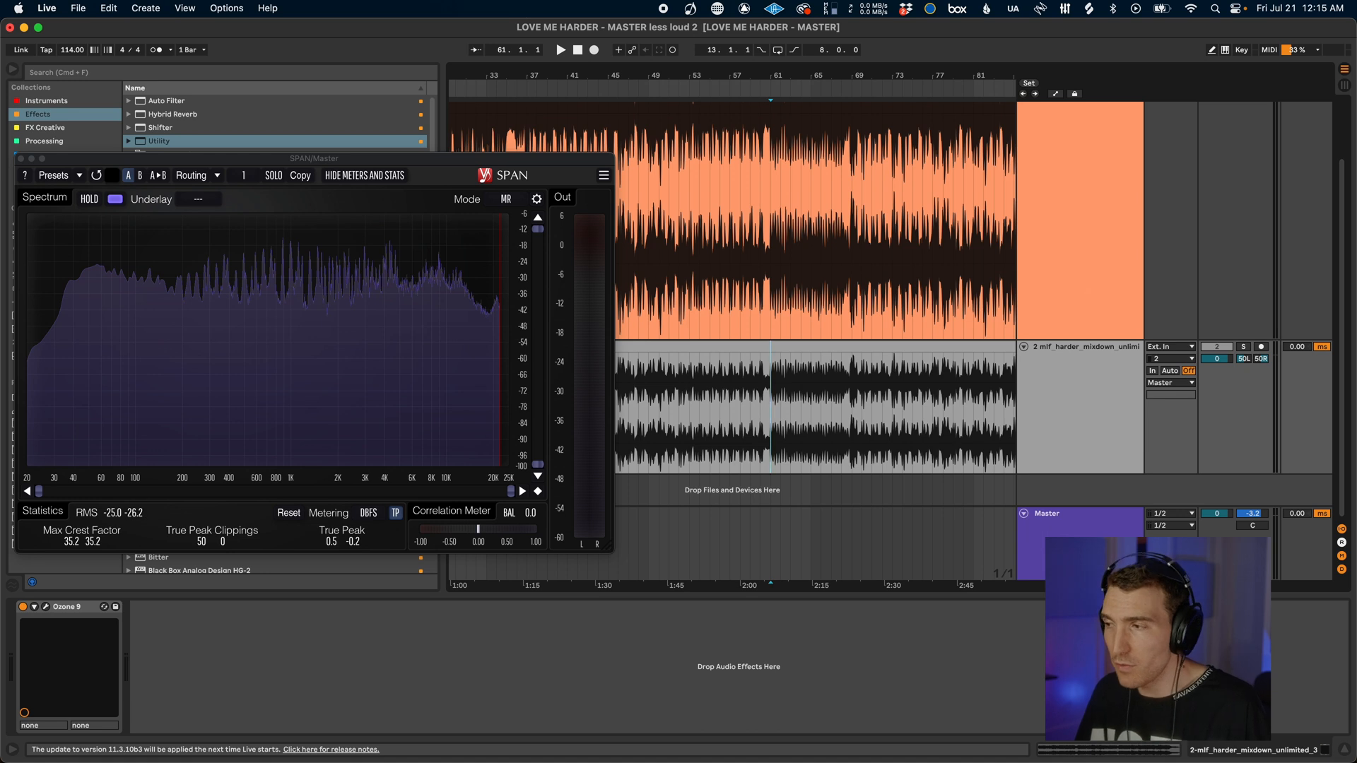
left_click(1075, 314)
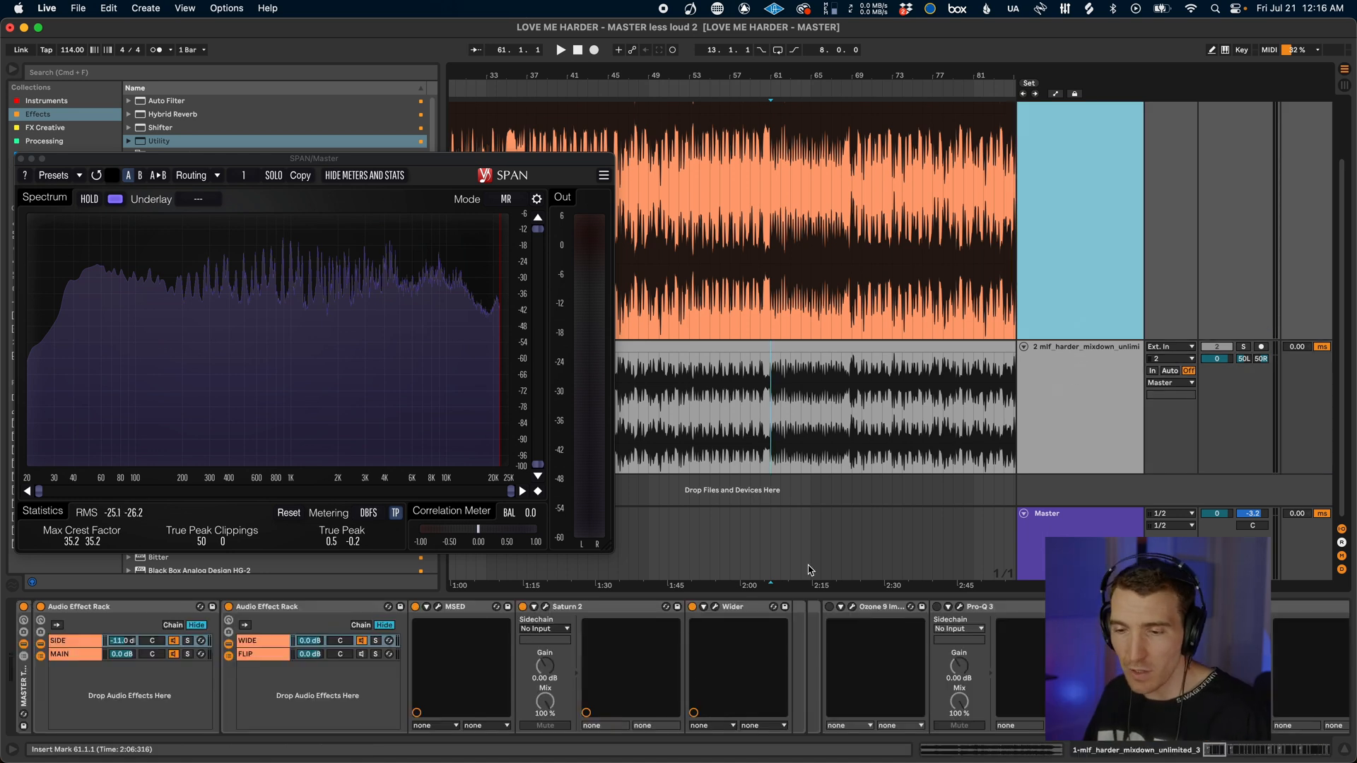
Select the FLIP chain and toggle Side Mute off and back on in the MSED plug-in
left_click(252, 656)
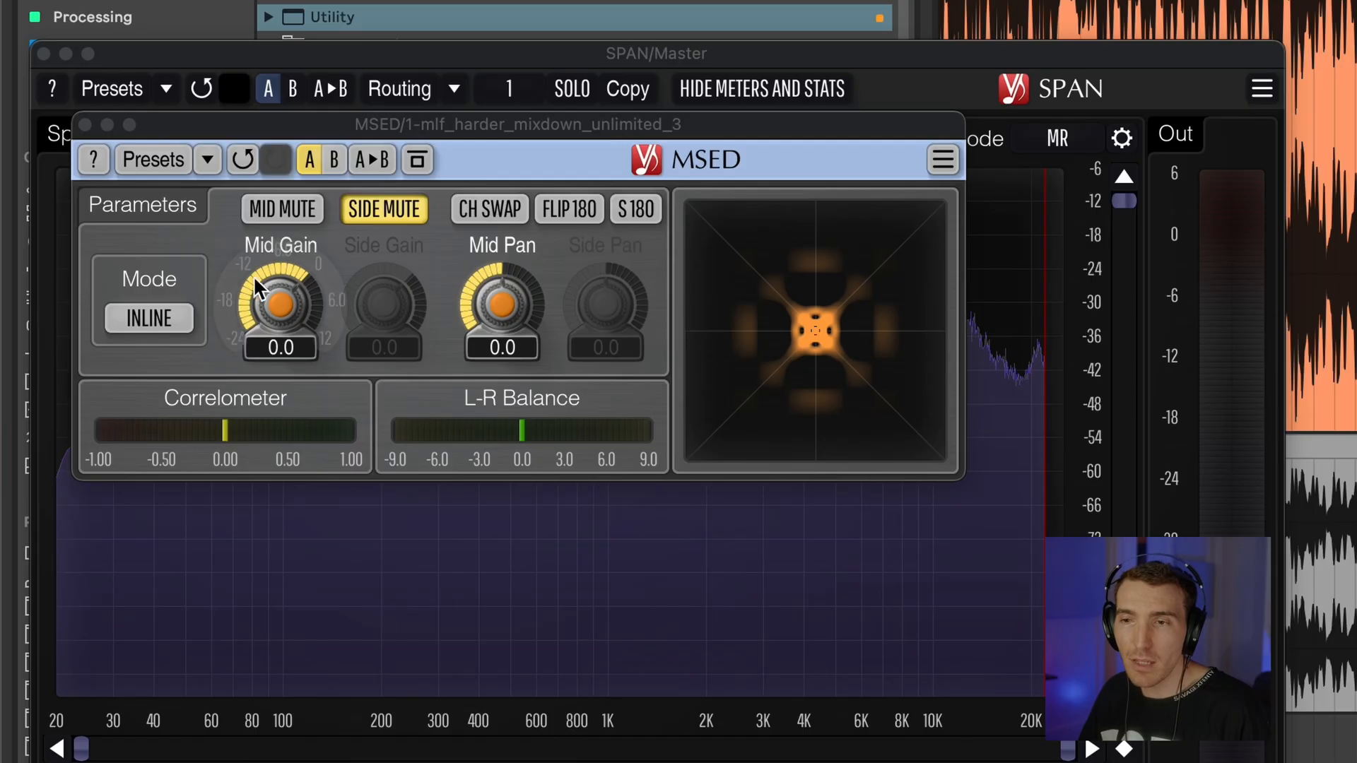
left_click(393, 214)
left_click(393, 214)
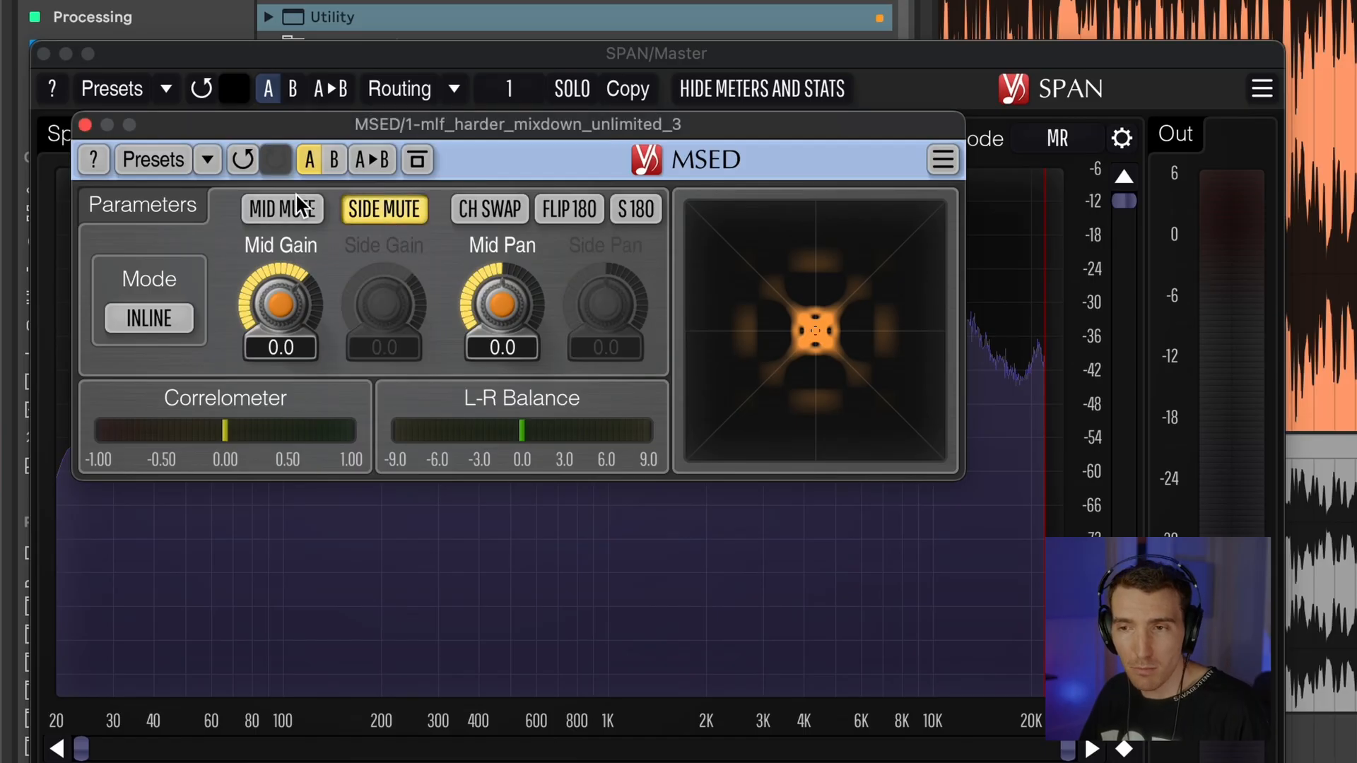
Compare Mid Mute with Side Mute in the FLIP chain's MSED, leave Side Mute active, and close the plug-in
left_click(384, 209)
left_click(281, 211)
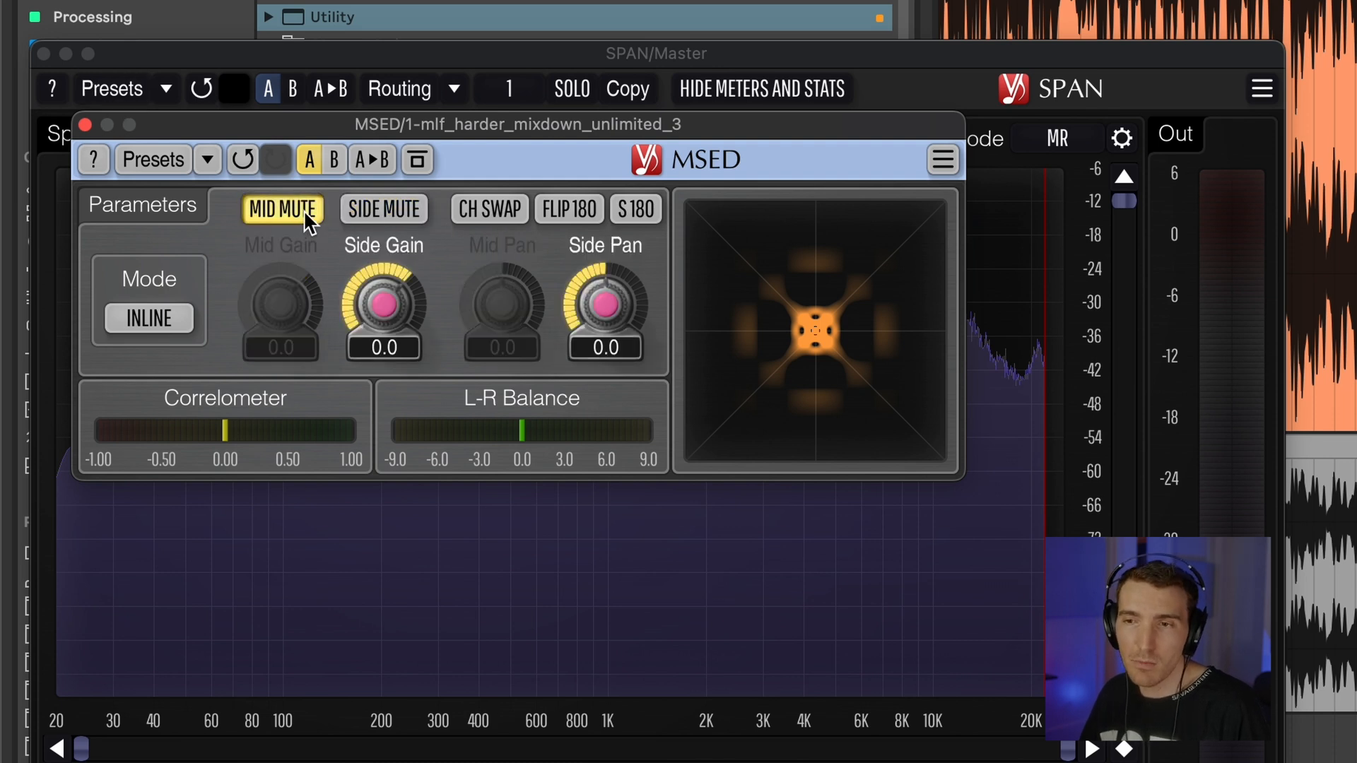
left_click(298, 207)
left_click(373, 209)
left_click(84, 125)
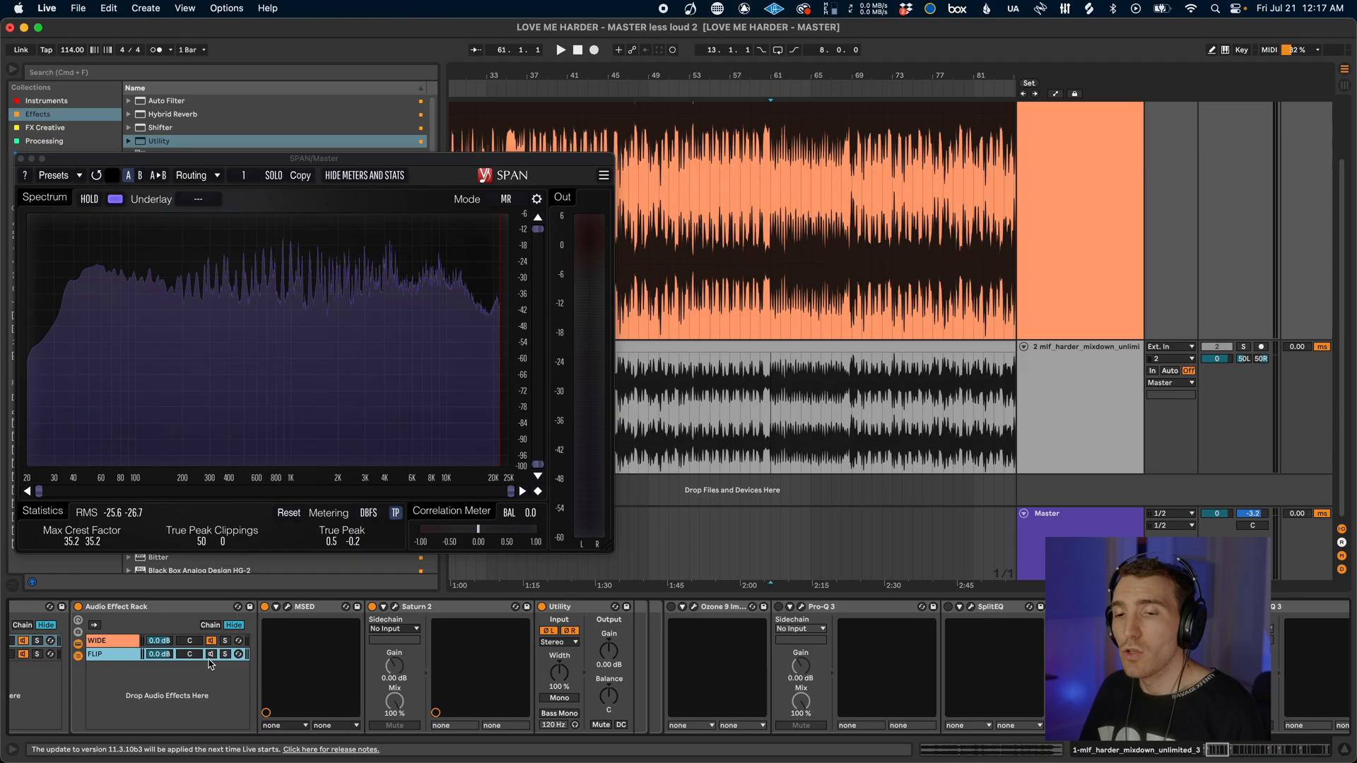
Turn on the Ozone 9 Imager, open and reposition its window, and stop playback after auditioning it
scroll(210, 664, "right", 3)
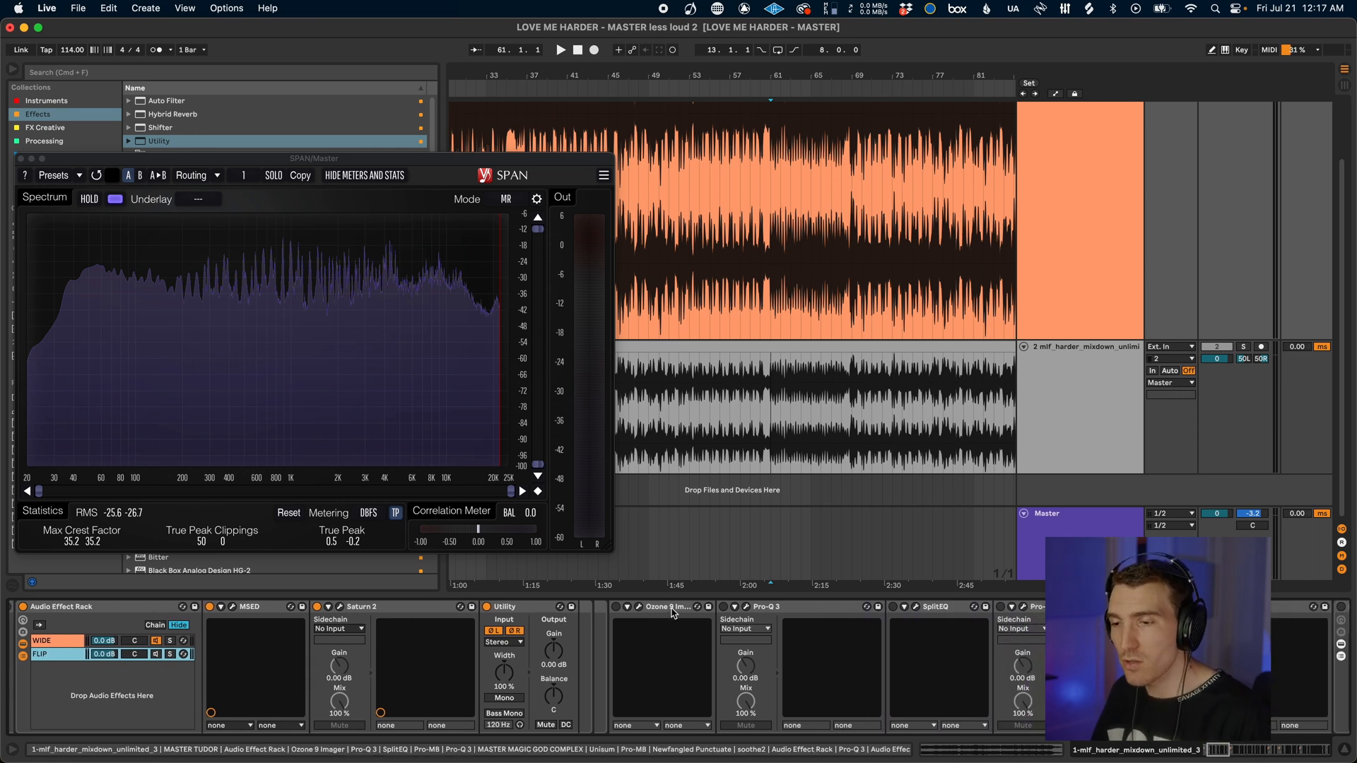
left_click(672, 612)
left_click(638, 612)
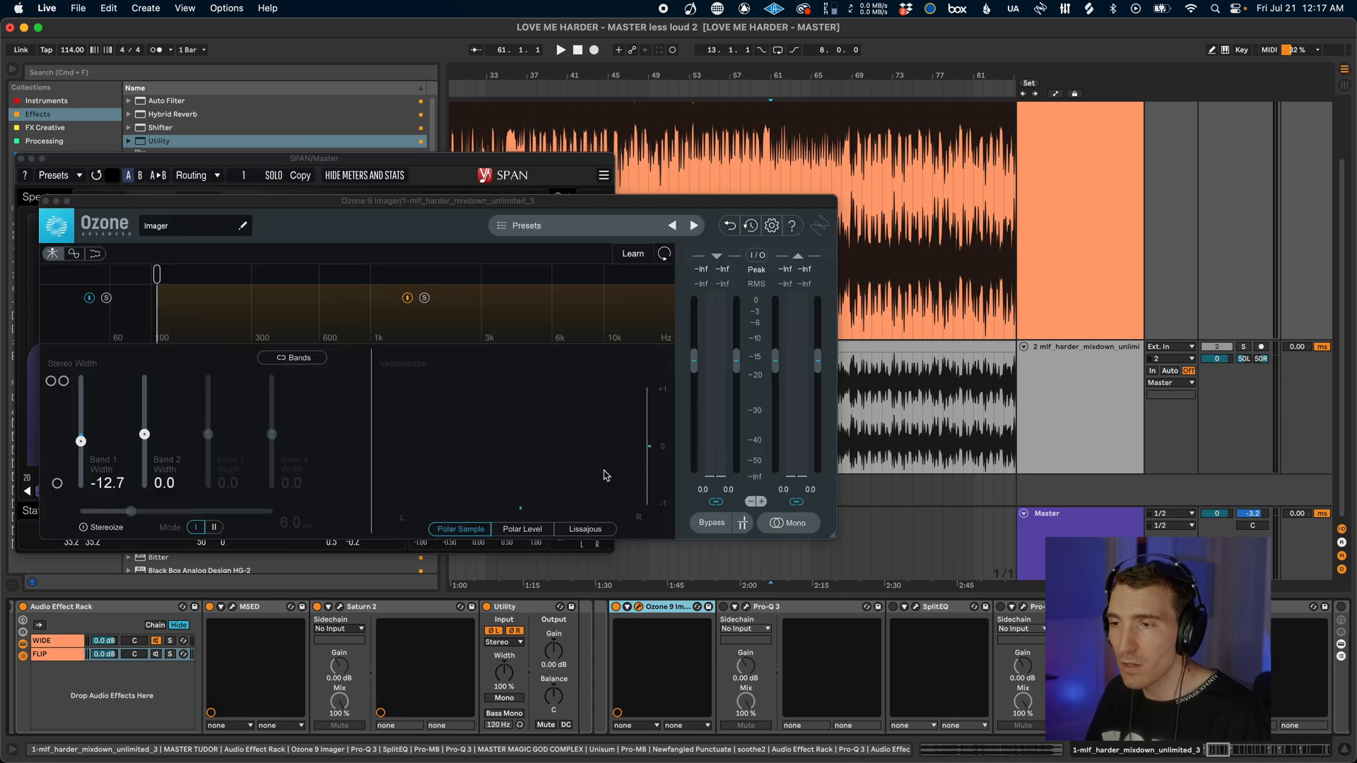
left_click_drag(486, 207, 574, 169)
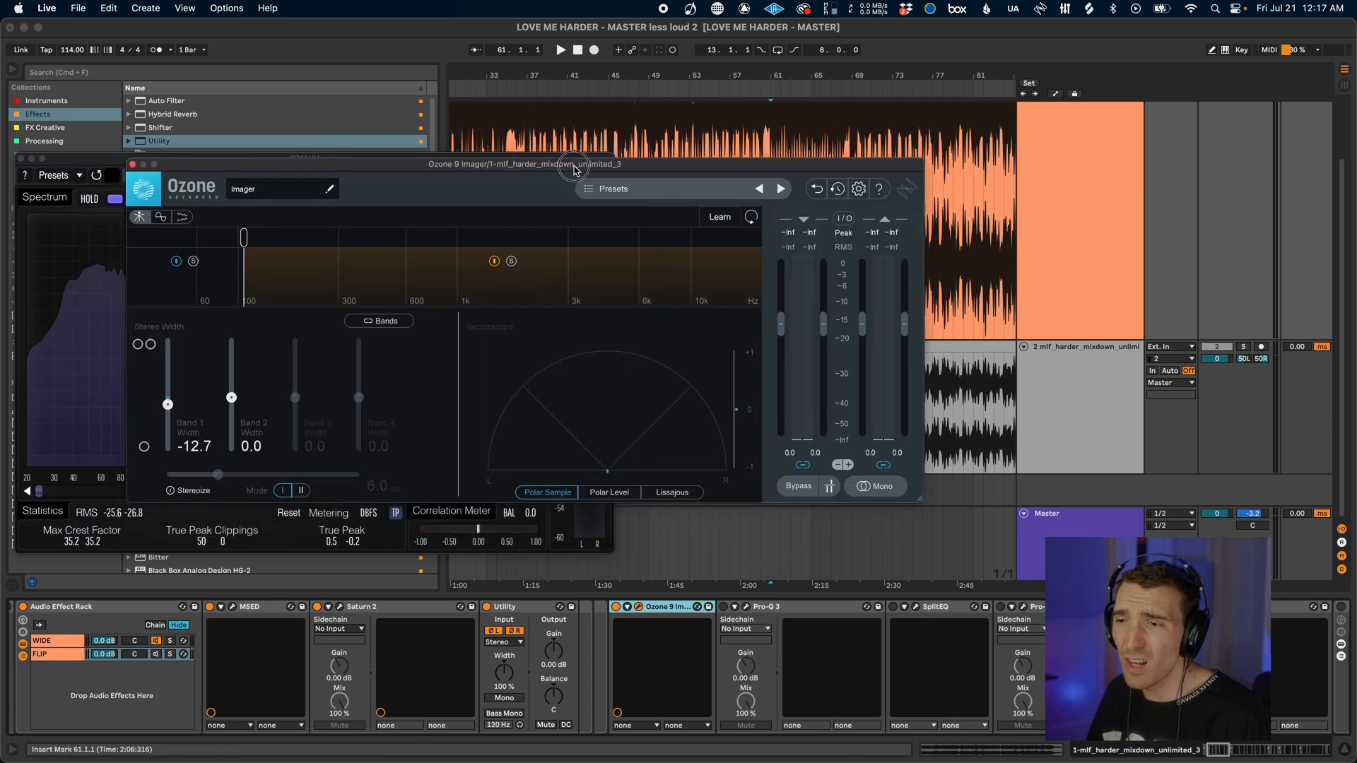
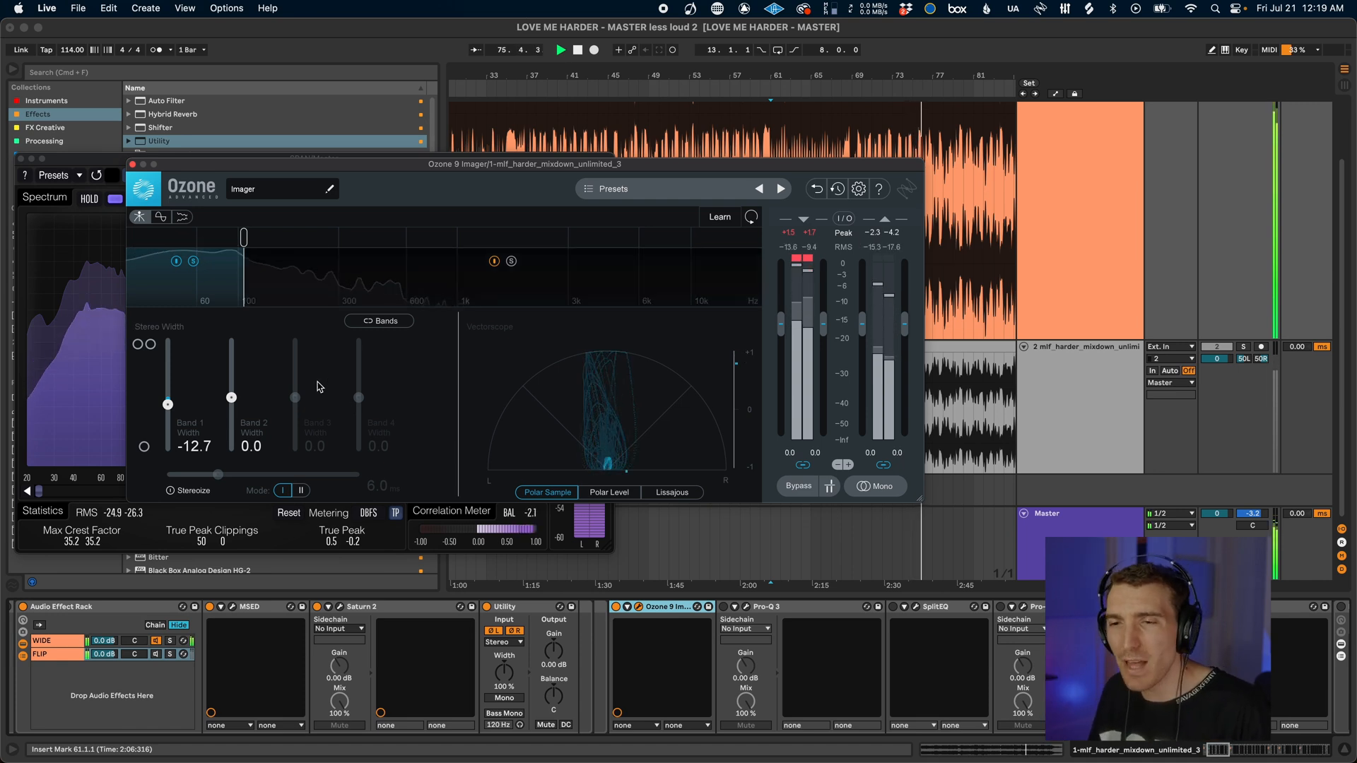
key("space")
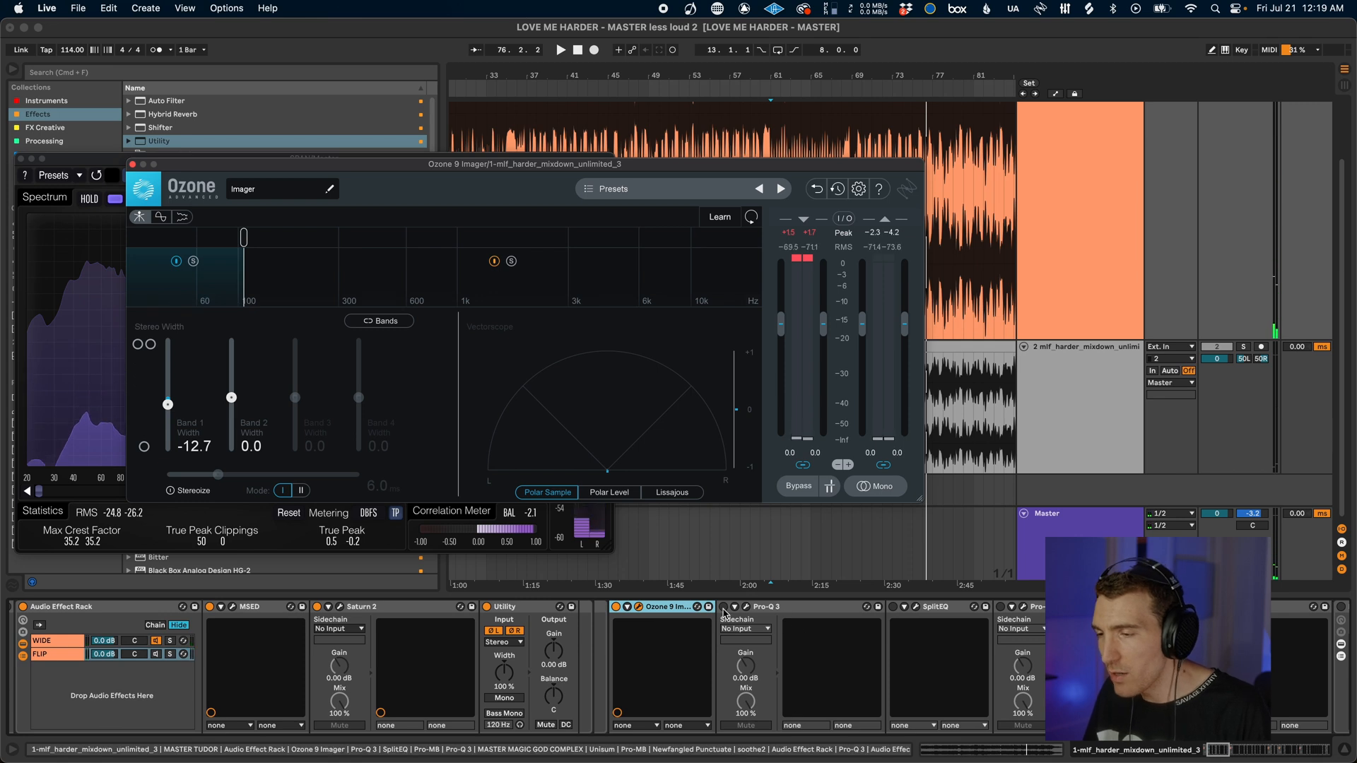
Open the Pro-Q 3 that follows the Ozone 9 Imager and inspect its 199.54 Hz and 145.45 Hz bell cuts
left_click(744, 606)
mouse_move(398, 364)
left_click(404, 386)
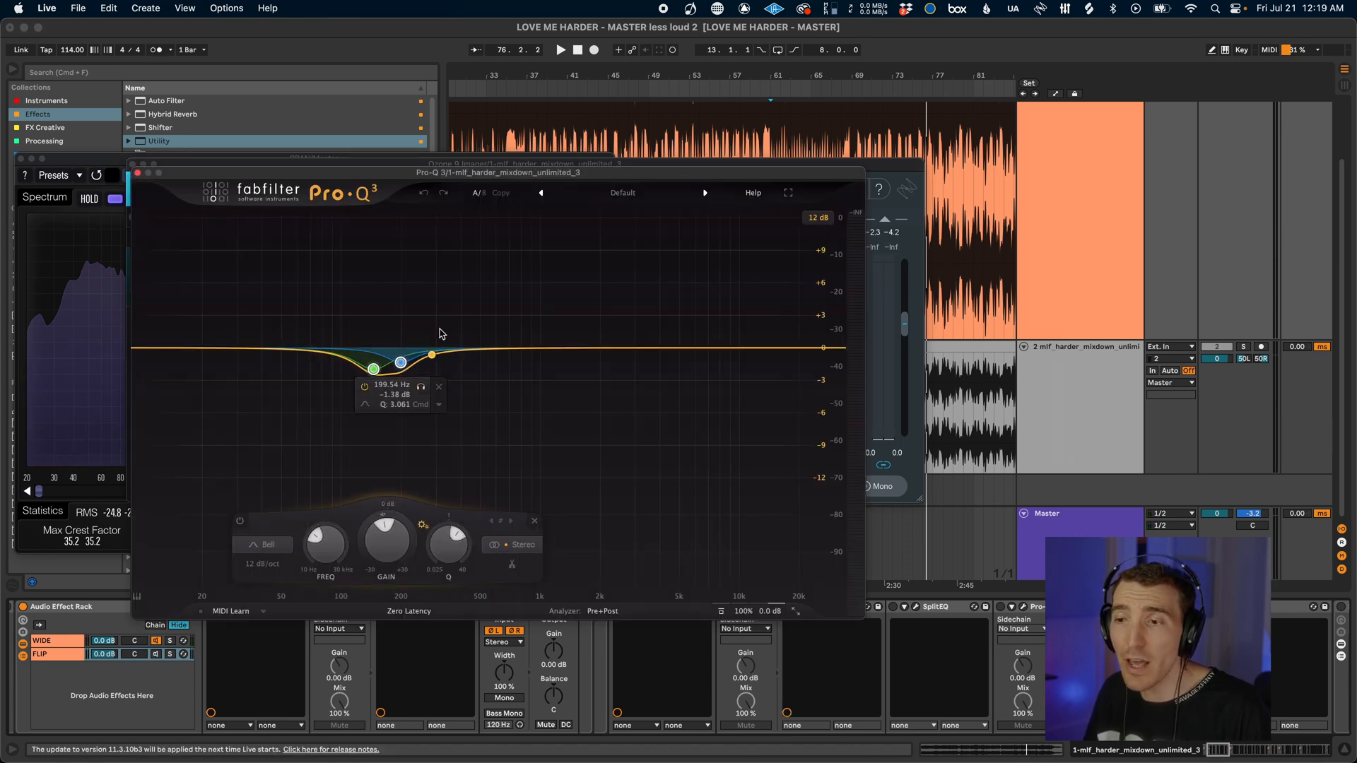
mouse_move(374, 369)
left_click(394, 395)
left_click_drag(511, 291, 316, 406)
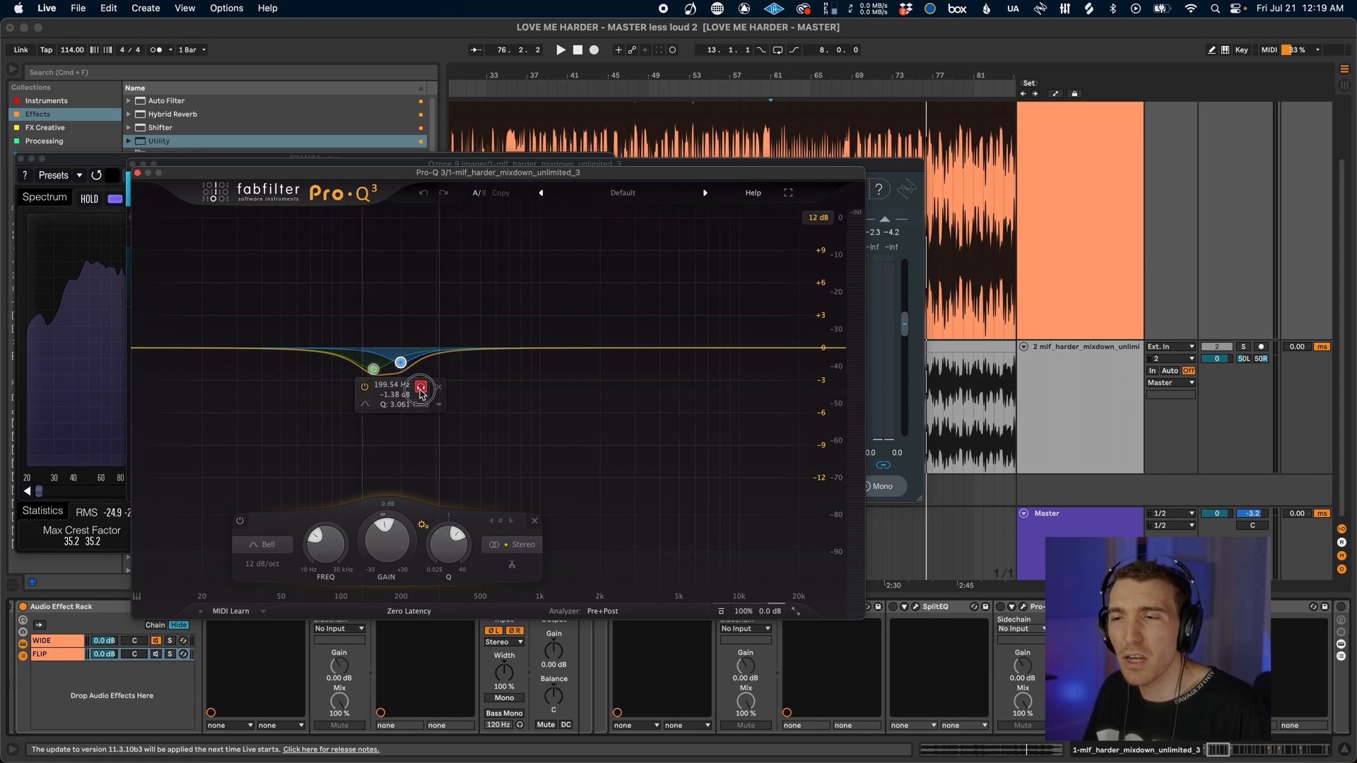
Play from bar 61 while soloing the 199.54 Hz and 145.45 Hz bands of Pro-Q 3 in turn
left_click(420, 389)
key("space")
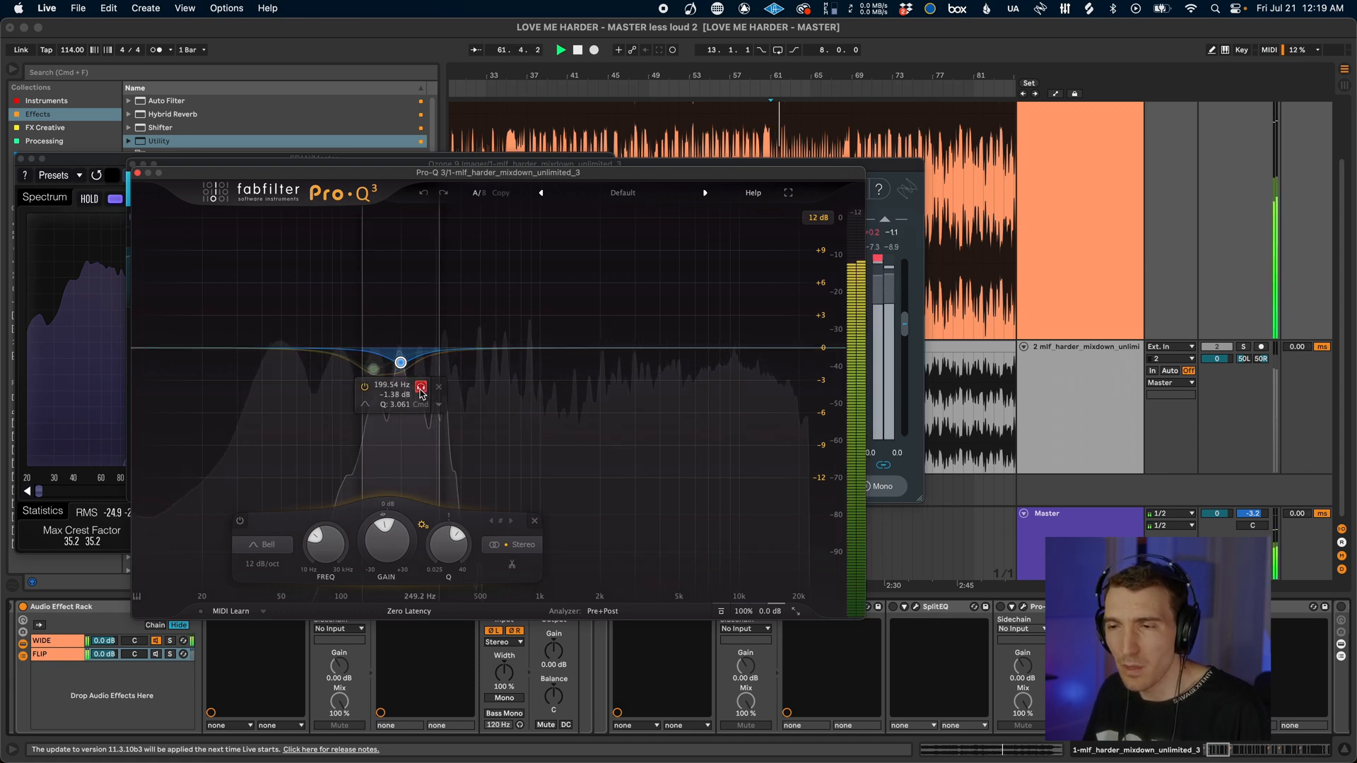
left_click_drag(539, 296, 319, 409)
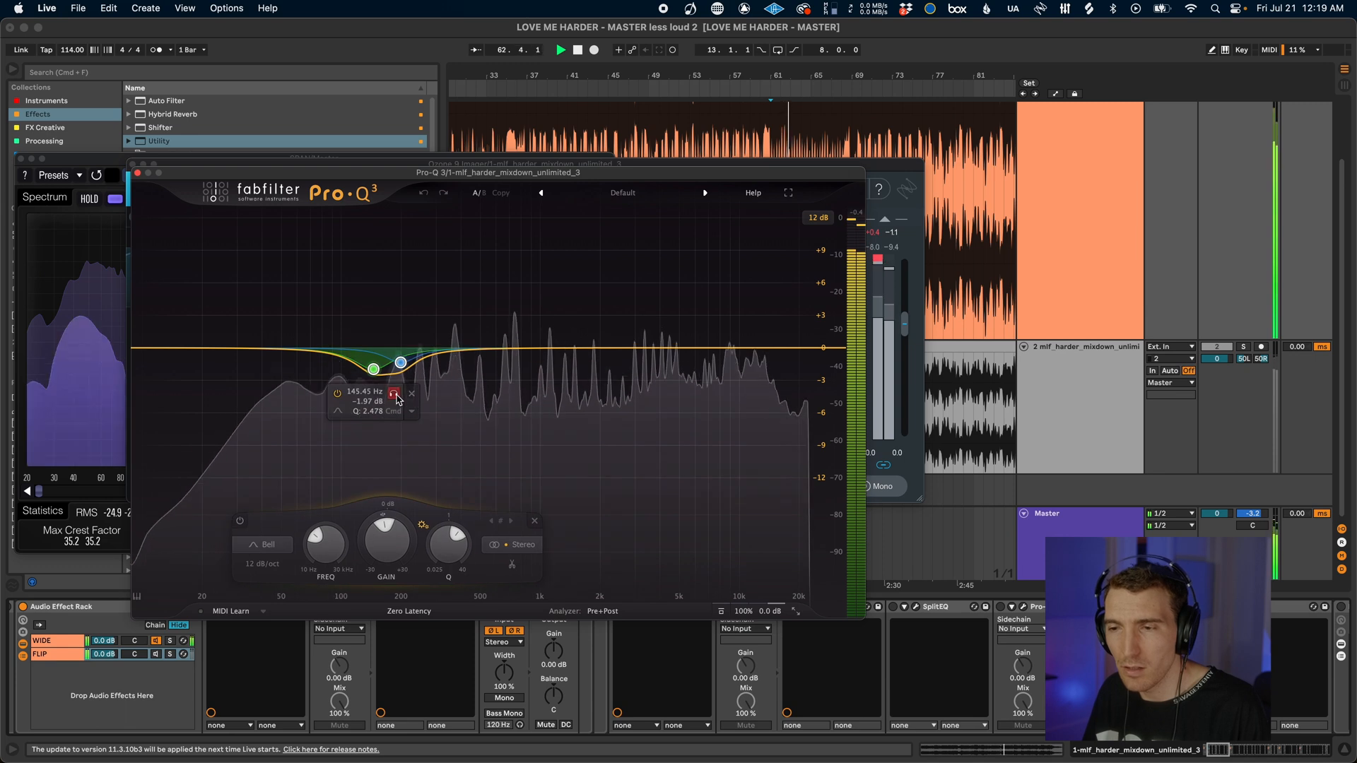
left_click(394, 395)
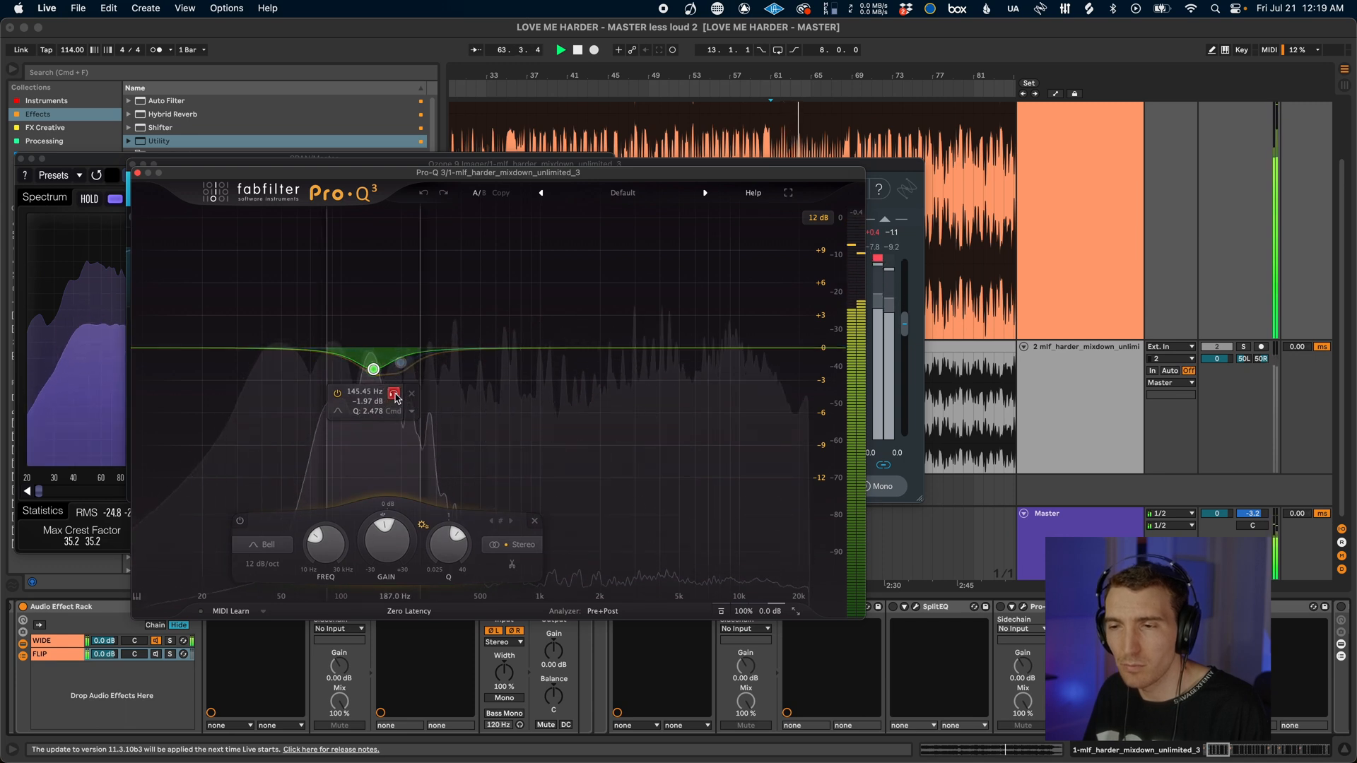
left_click(395, 397)
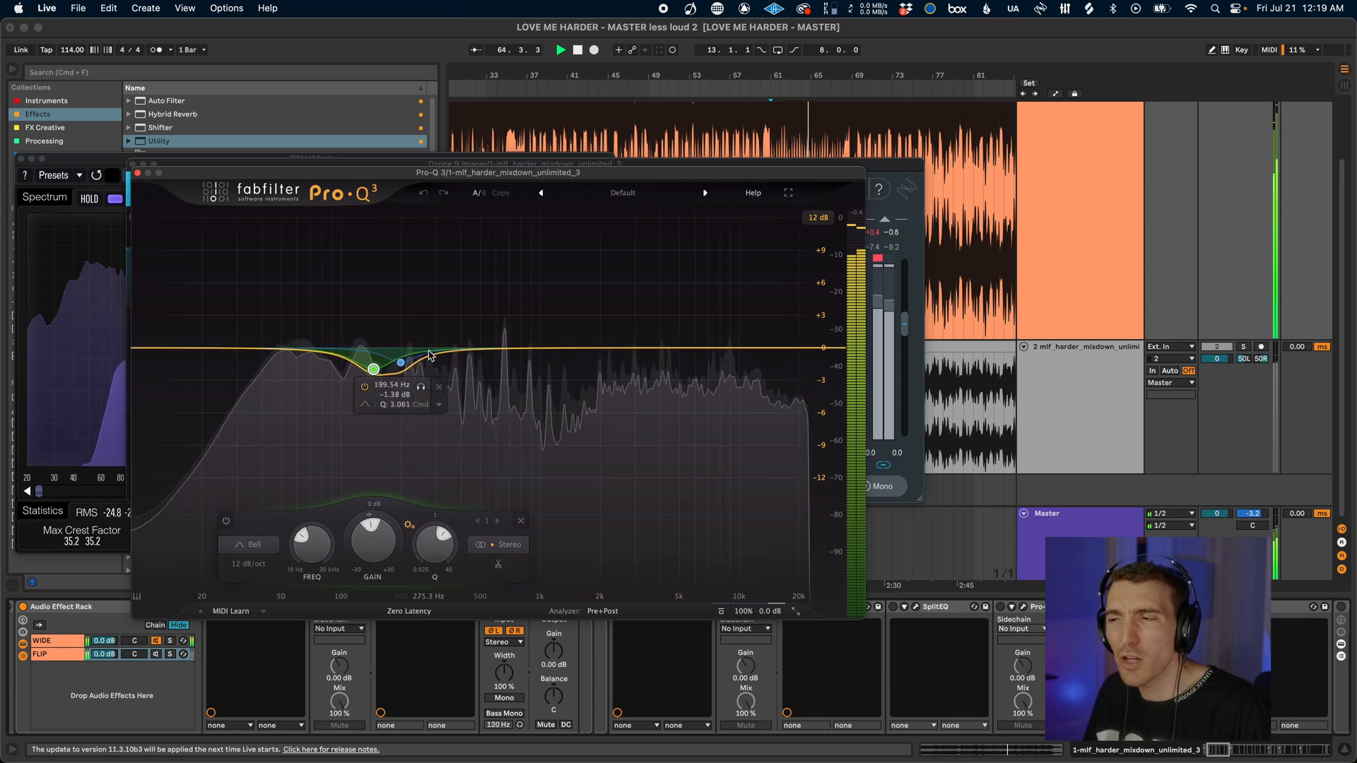
left_click_drag(515, 304, 291, 418)
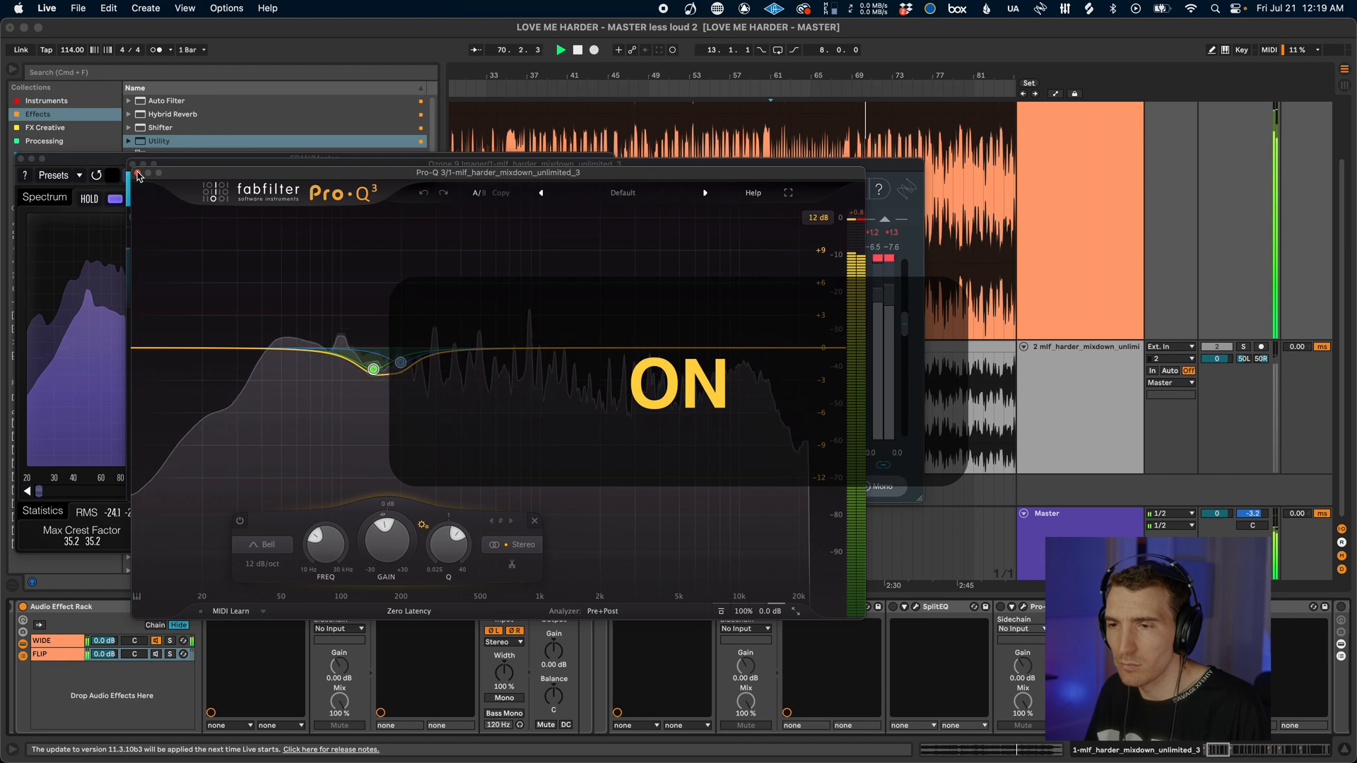
Close the Pro-Q 3 and Ozone Imager windows and toggle Pro-Q 3 off and back on for comparison
left_click(137, 172)
left_click(132, 164)
left_click(723, 607)
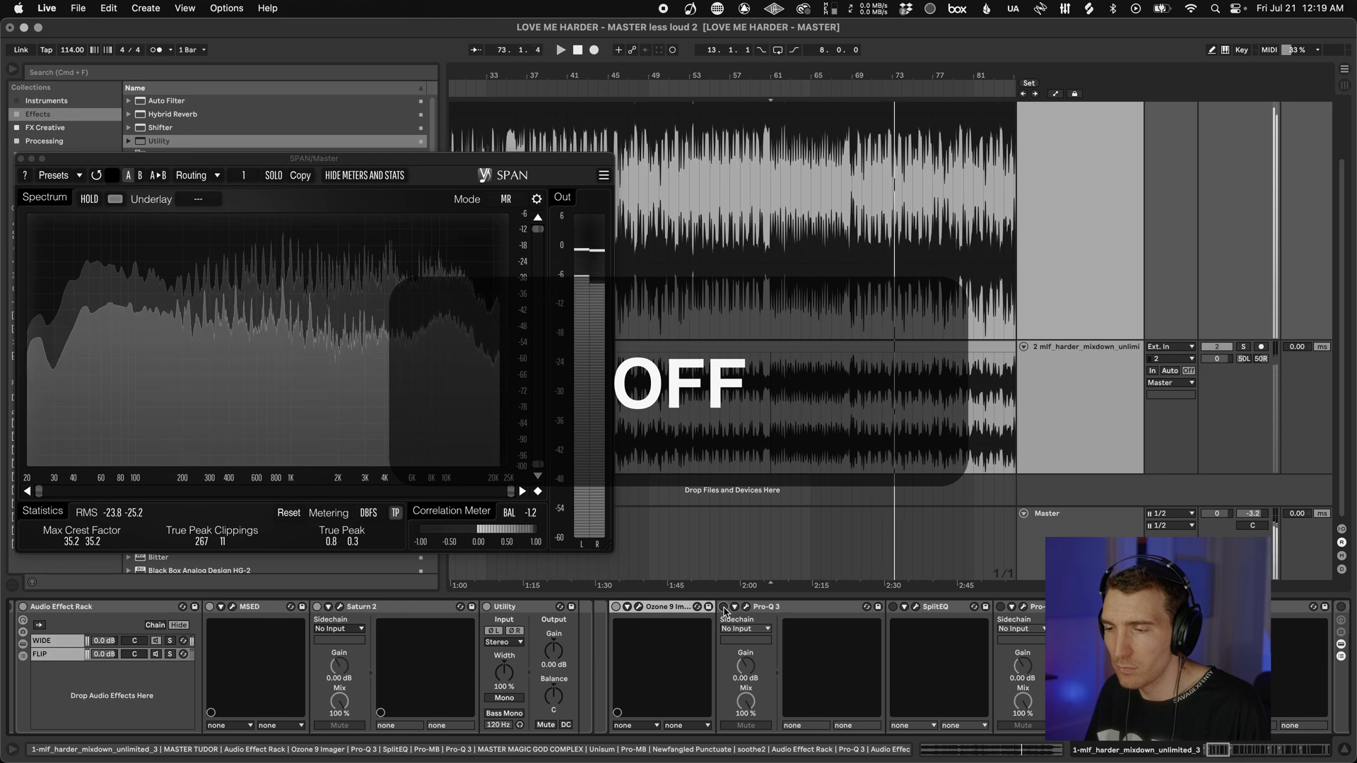
left_click(723, 607)
Open SplitEQ to view its 204 Hz band, play from bar 61, and compare the sound with SplitEQ bypassed
scroll(749, 636, "right", 3)
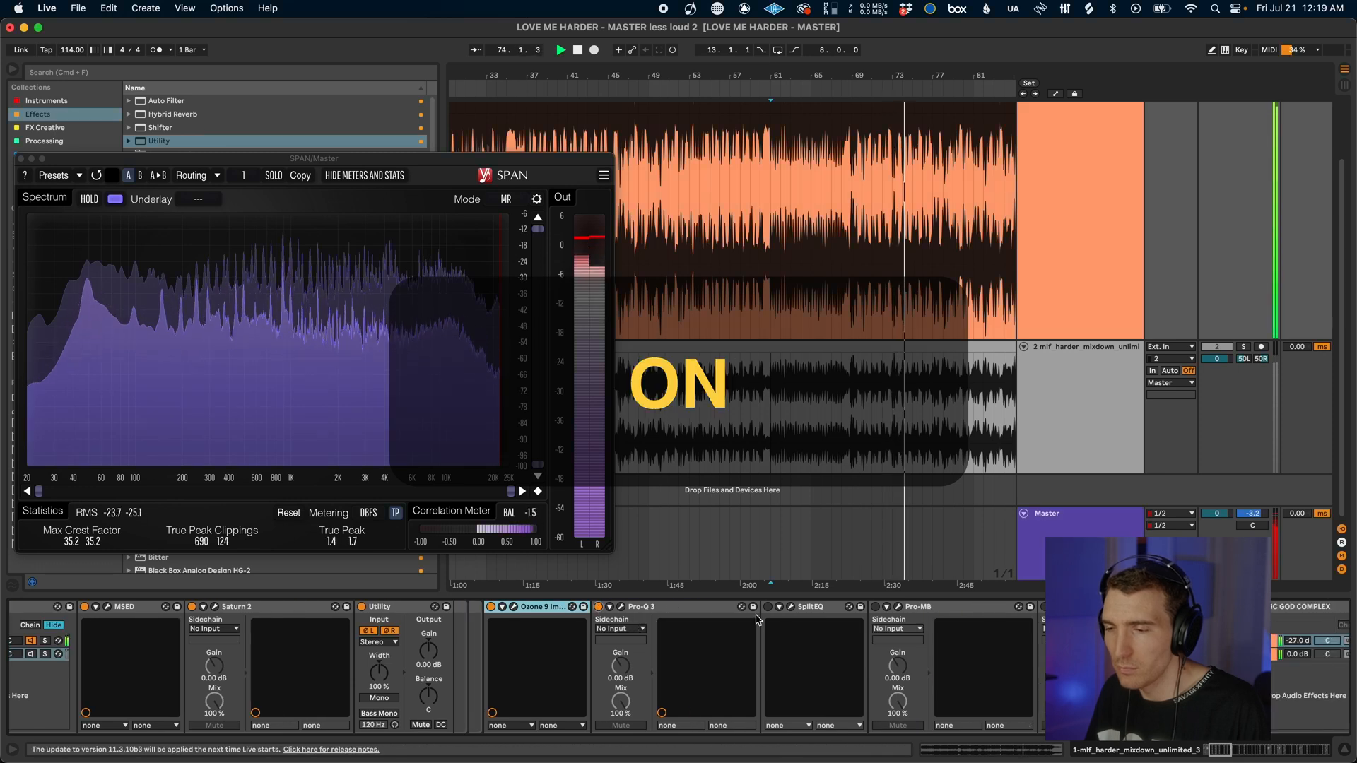
scroll(758, 619, "right", 2)
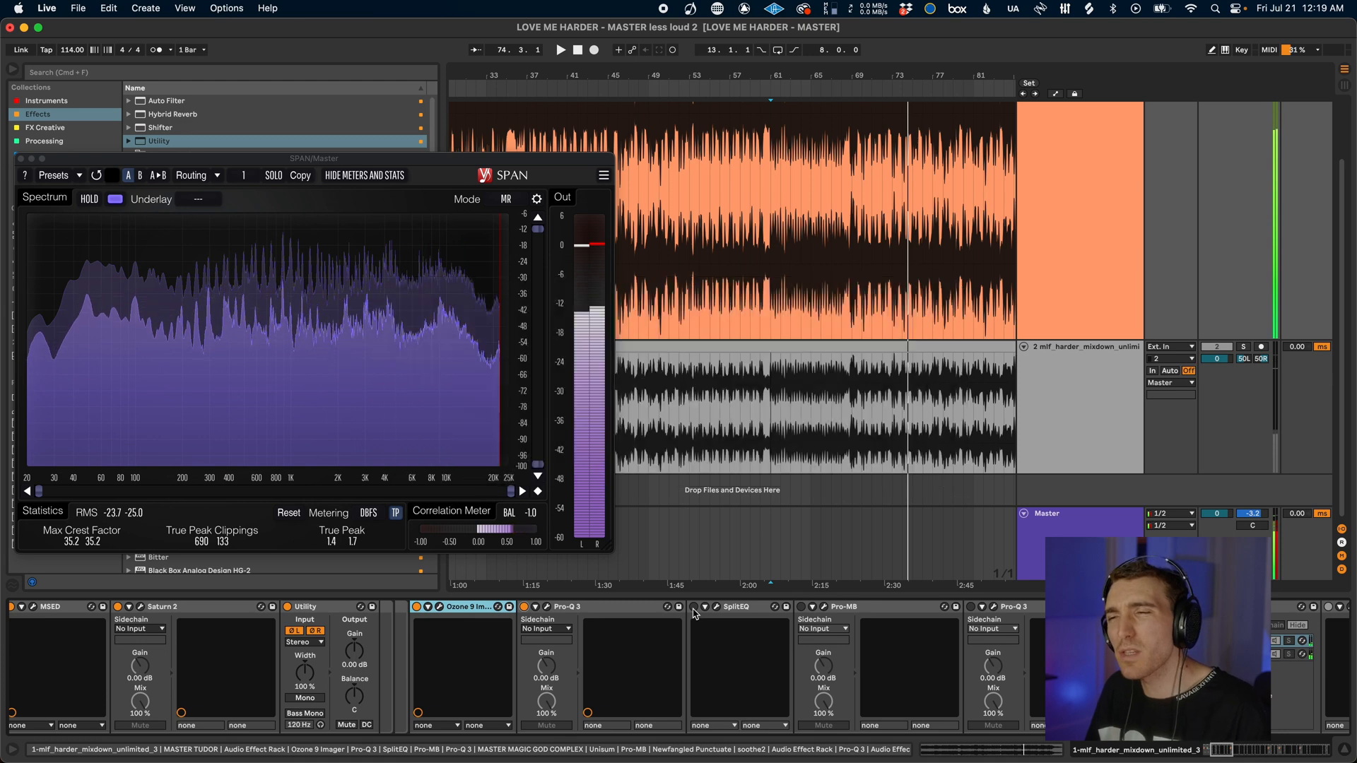
left_click(716, 607)
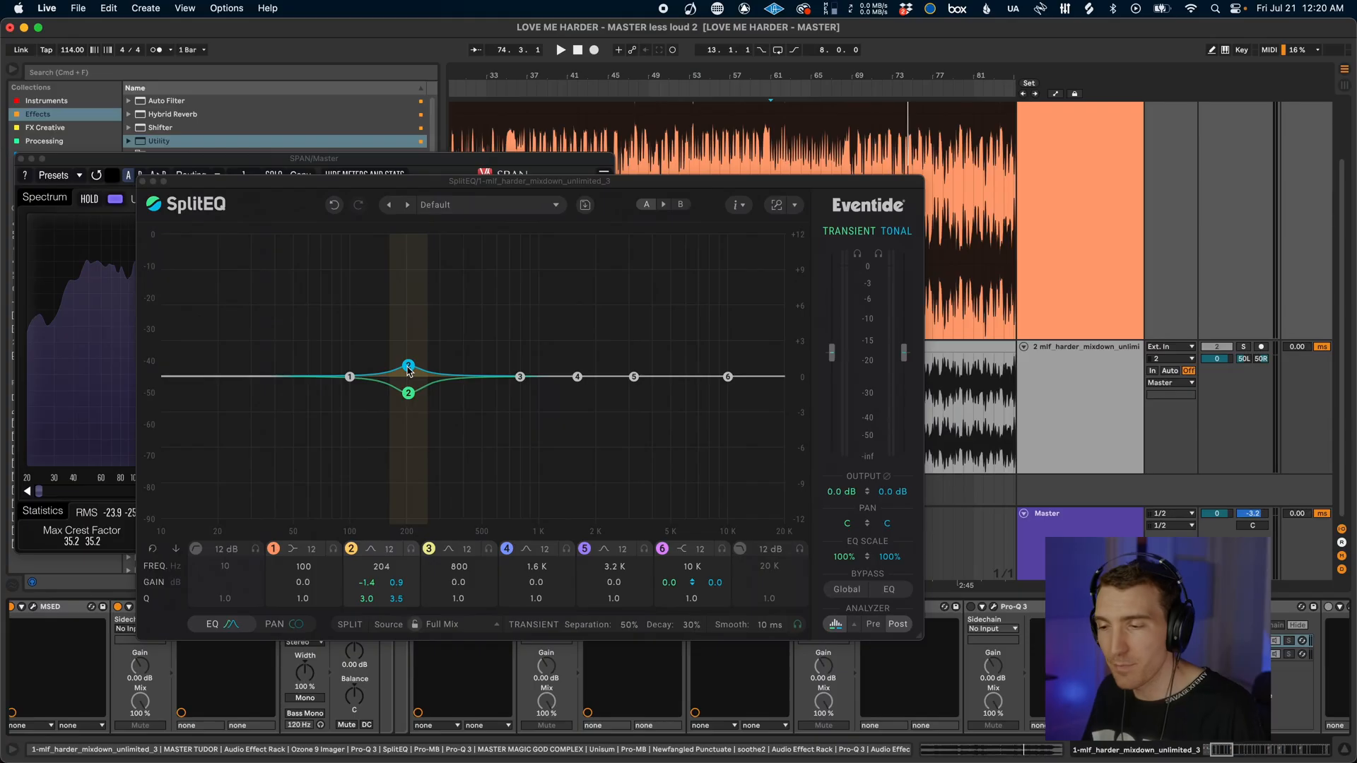
key("space")
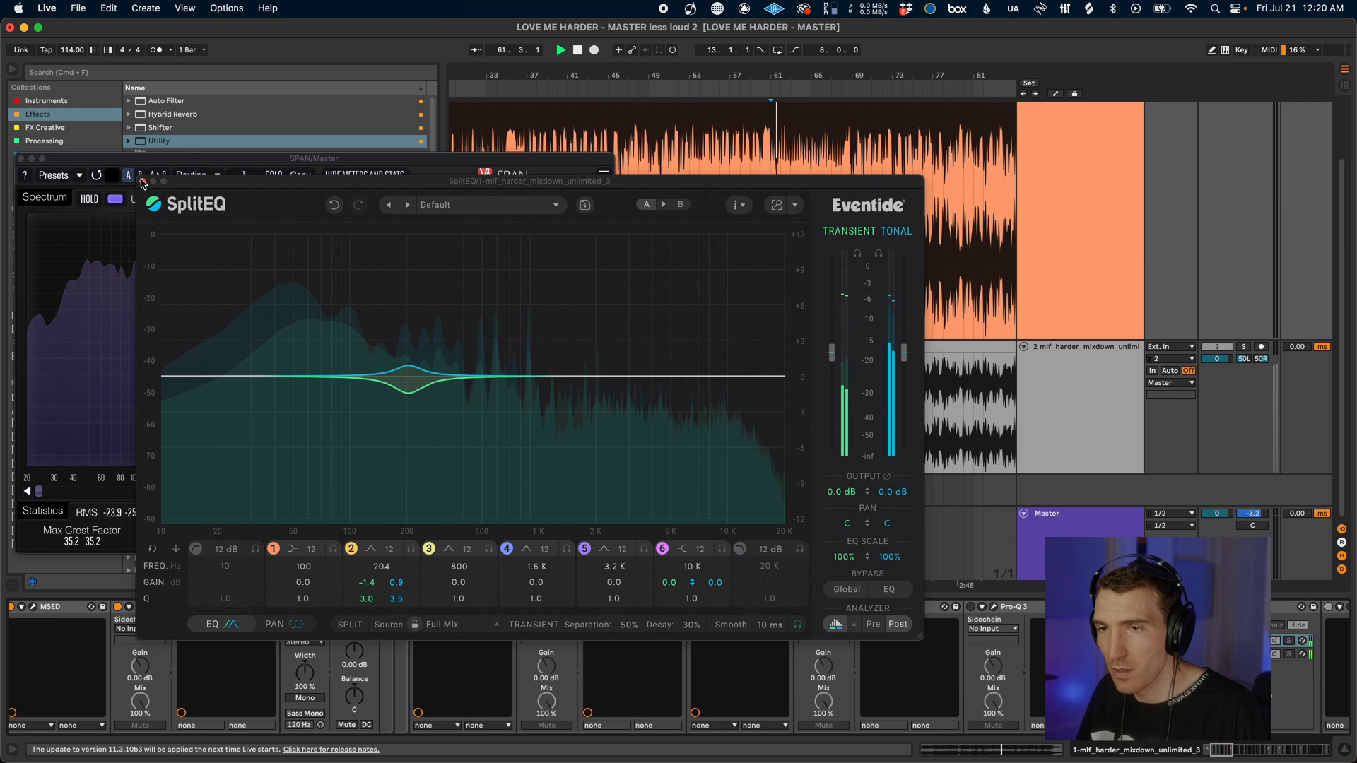
left_click(143, 182)
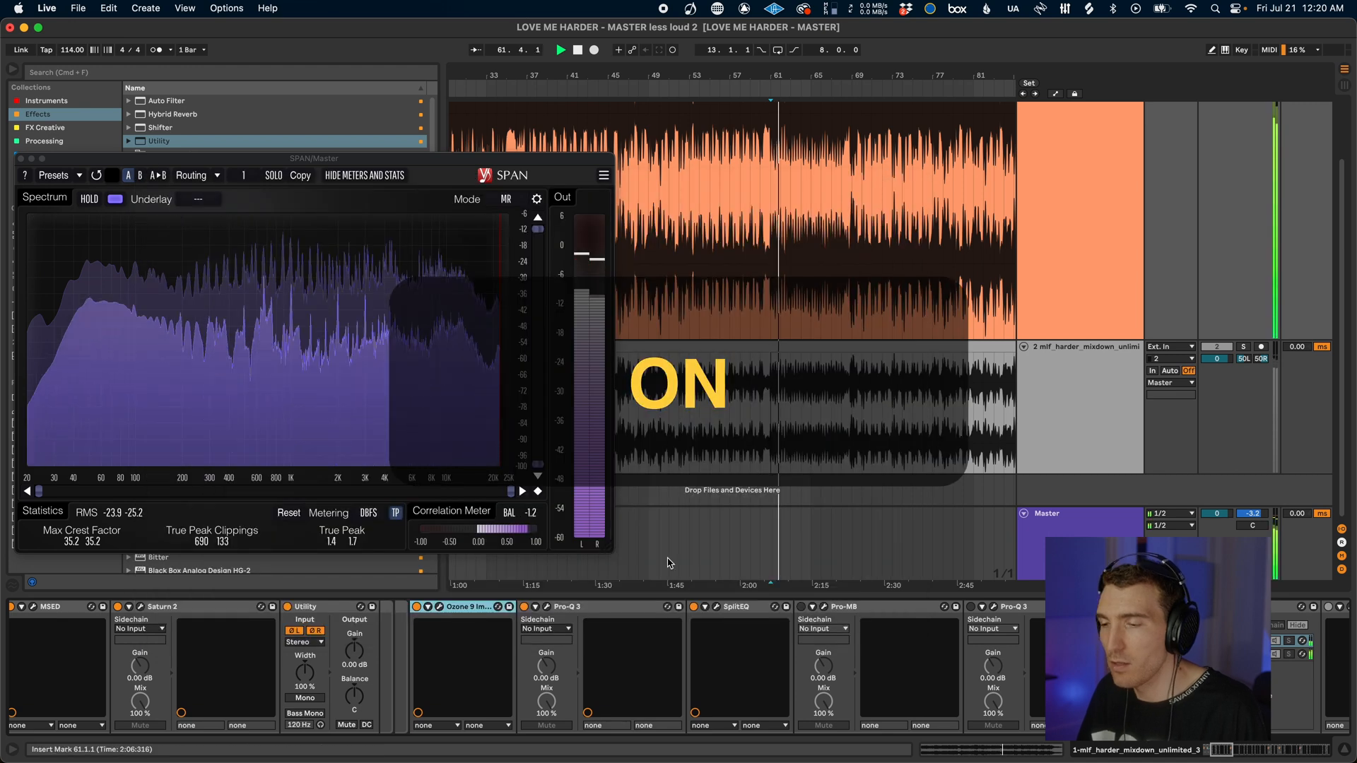
left_click(694, 608)
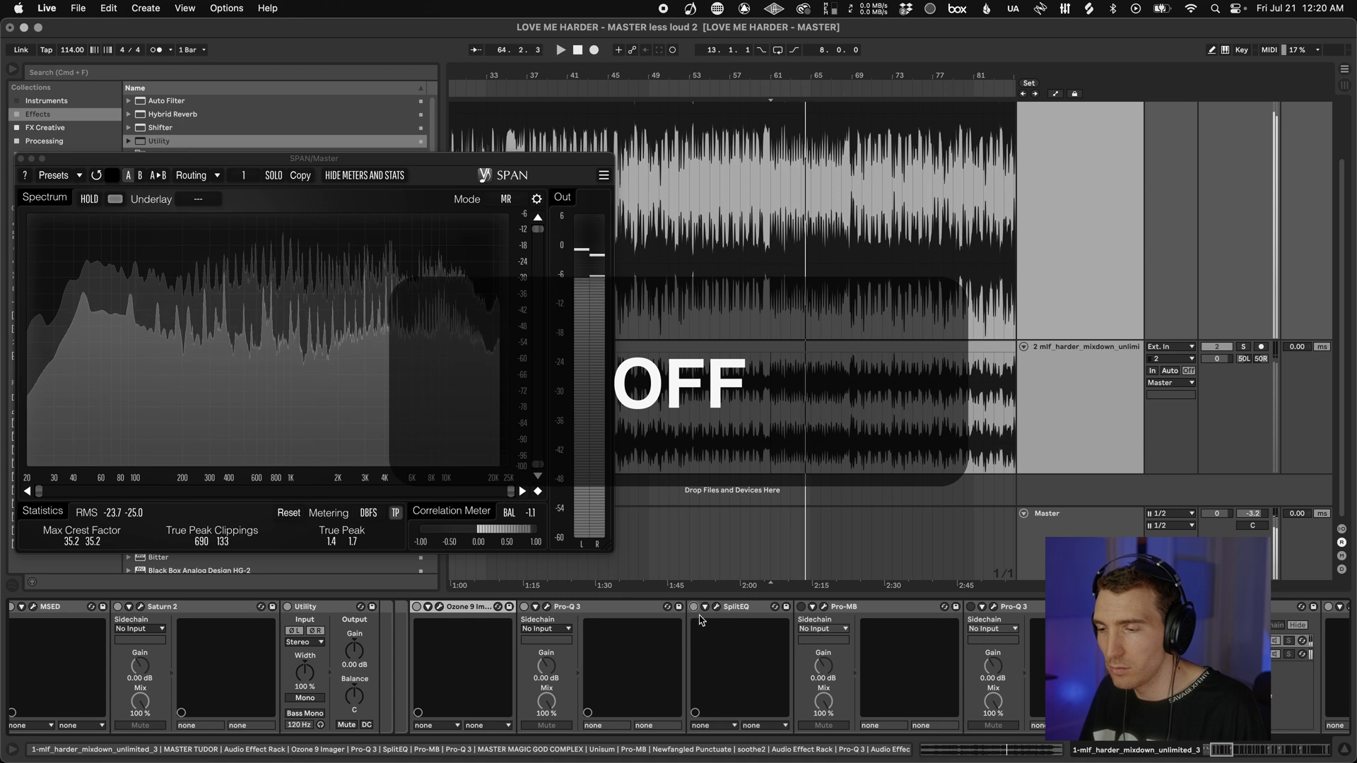
Turn on the Pro-MB that follows SplitEQ, open it, and move its window to show the full band display
scroll(723, 646, "right", 4)
scroll(722, 645, "right", 2)
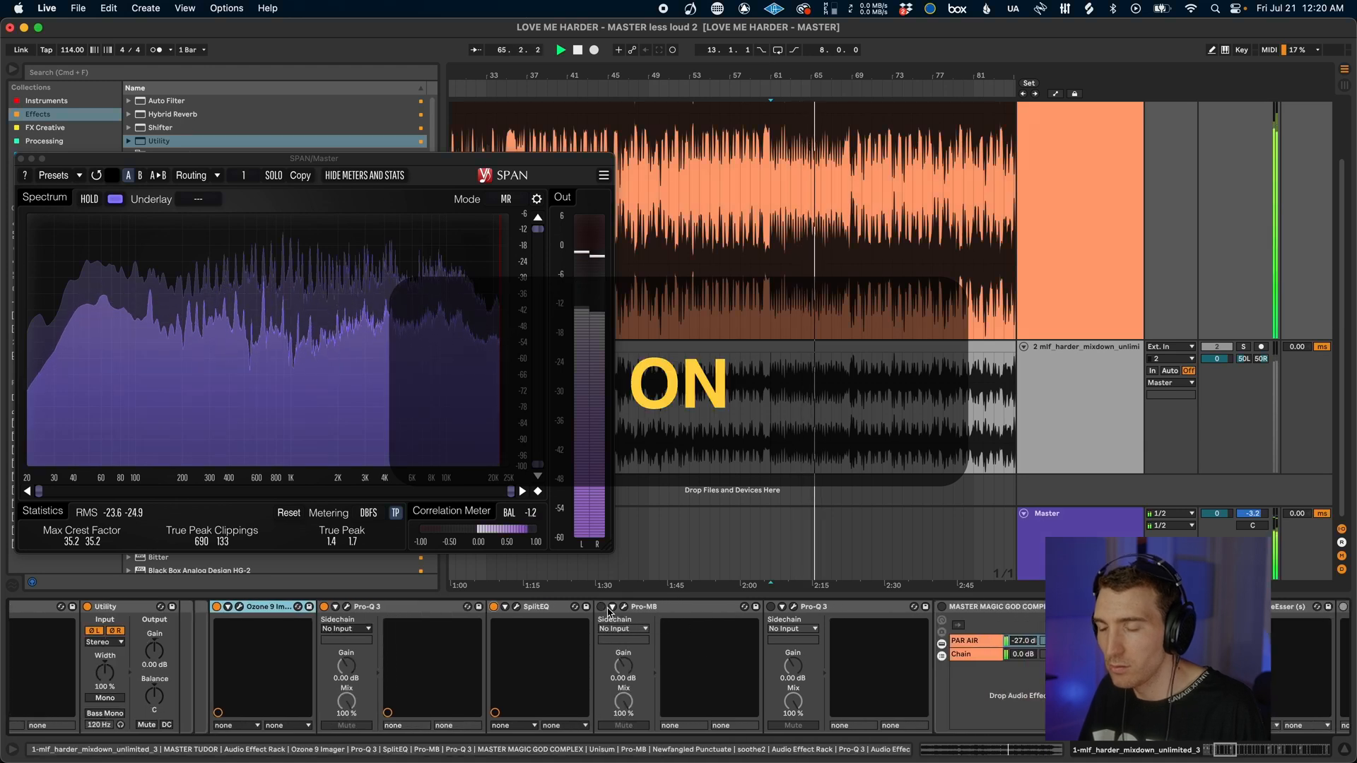
left_click(601, 608)
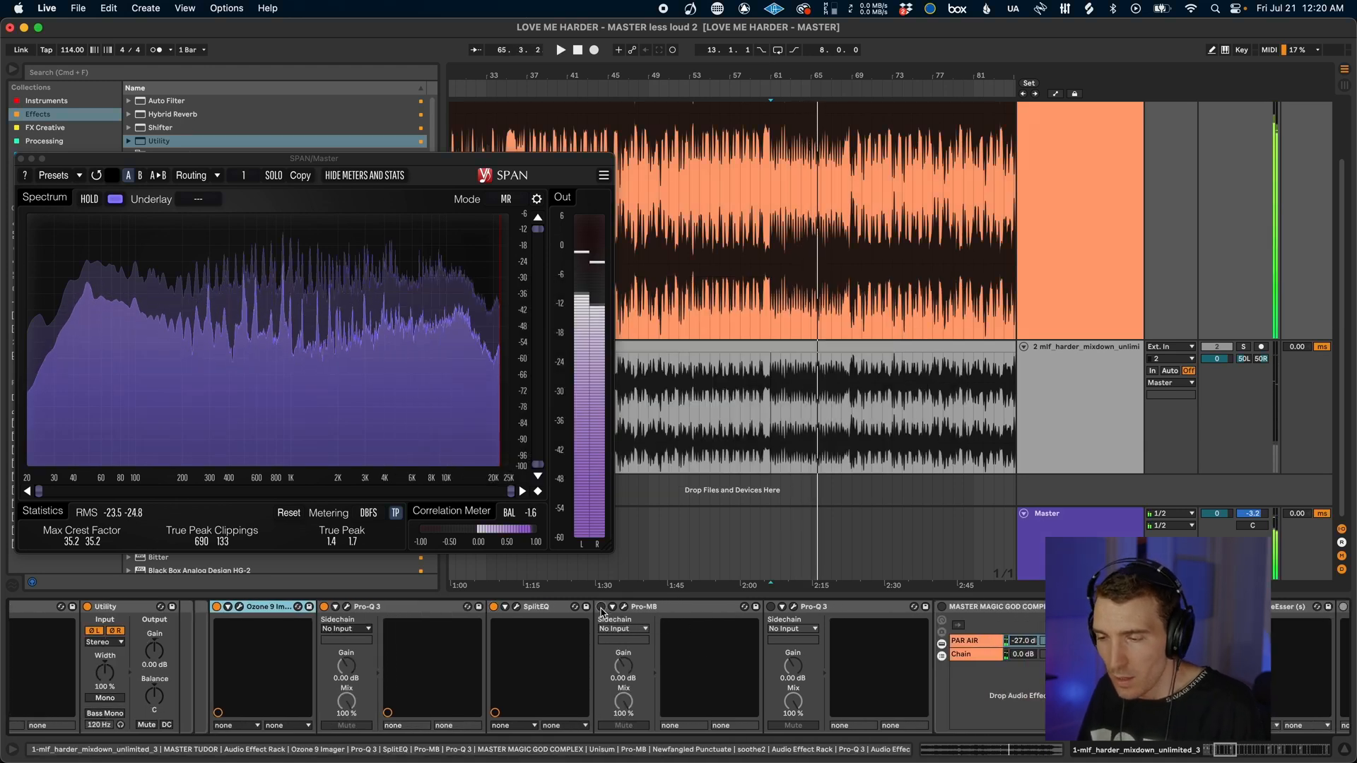
left_click(625, 608)
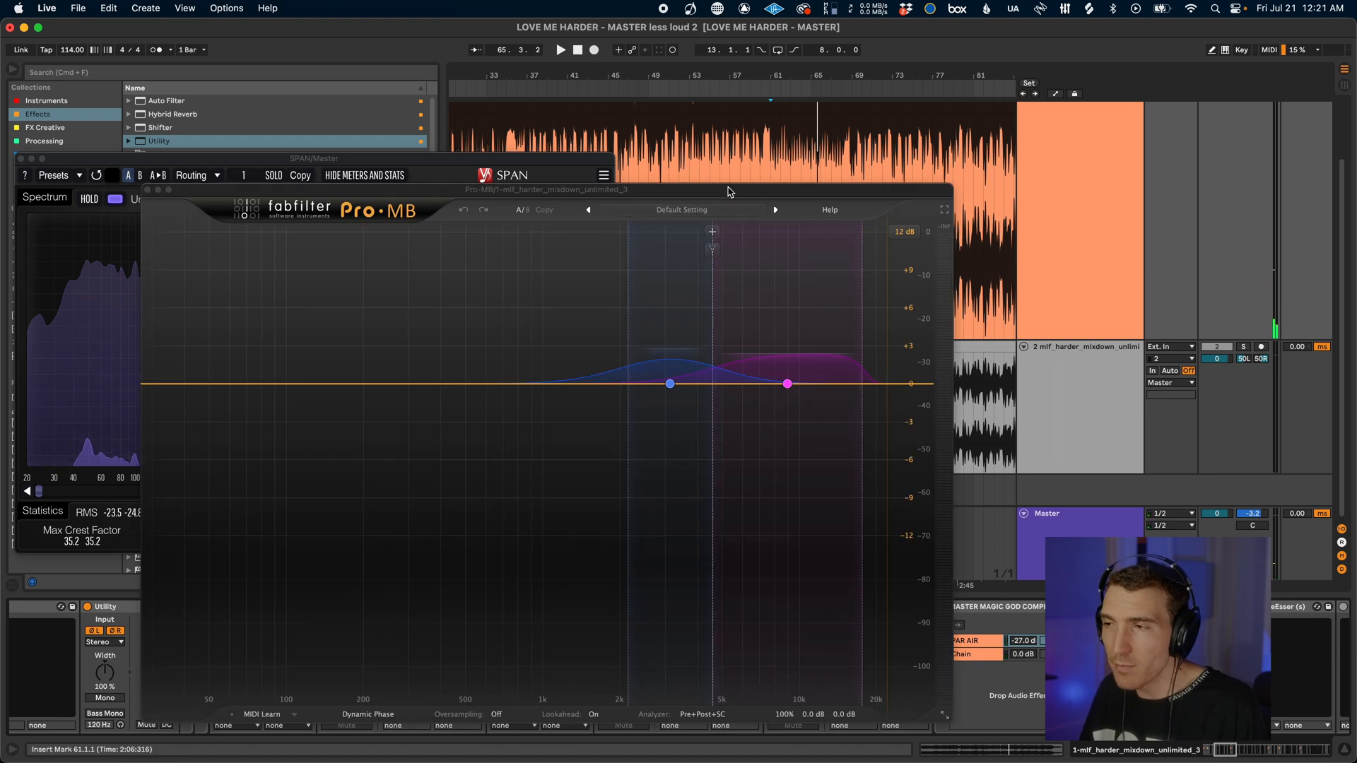
left_click_drag(586, 218, 913, 358)
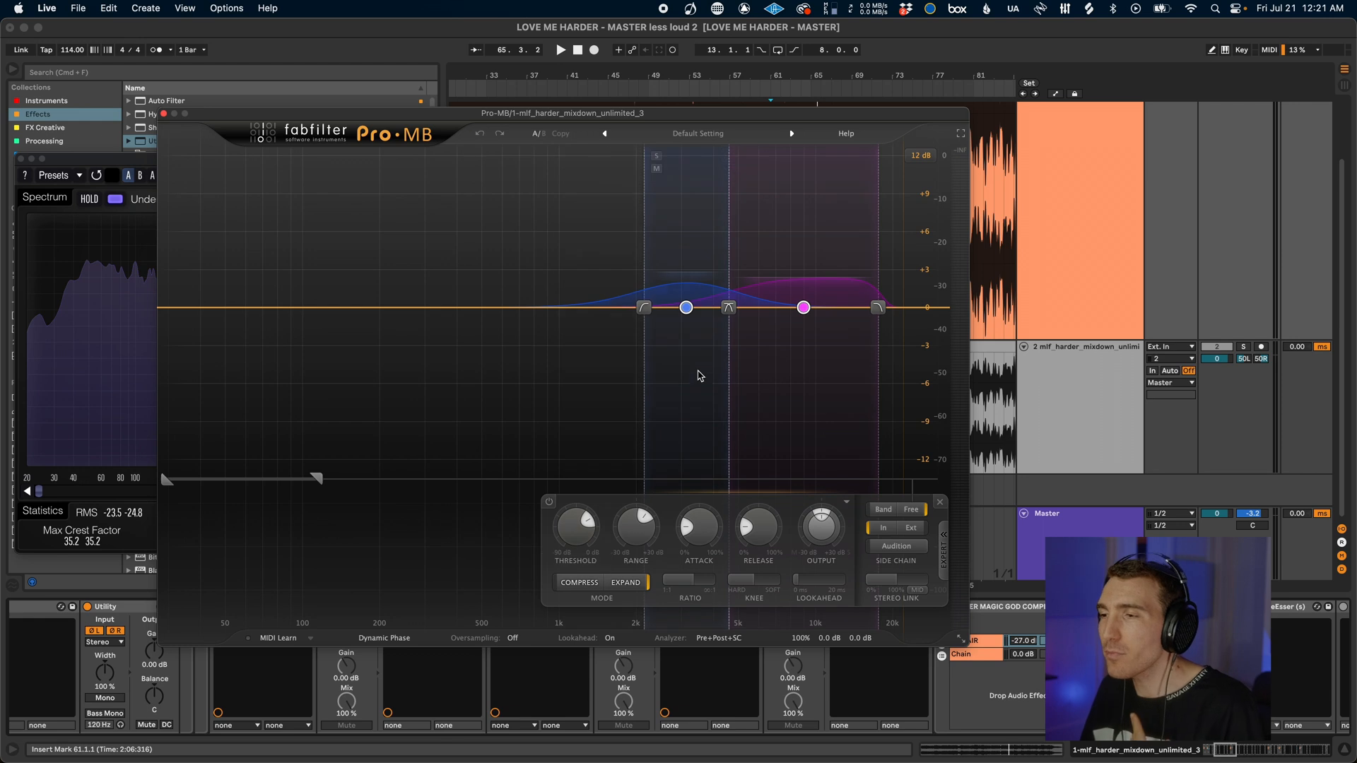
Examine Pro-MB's two high-frequency expansion bands, checking each band's range, crossovers and settings
left_click(685, 305)
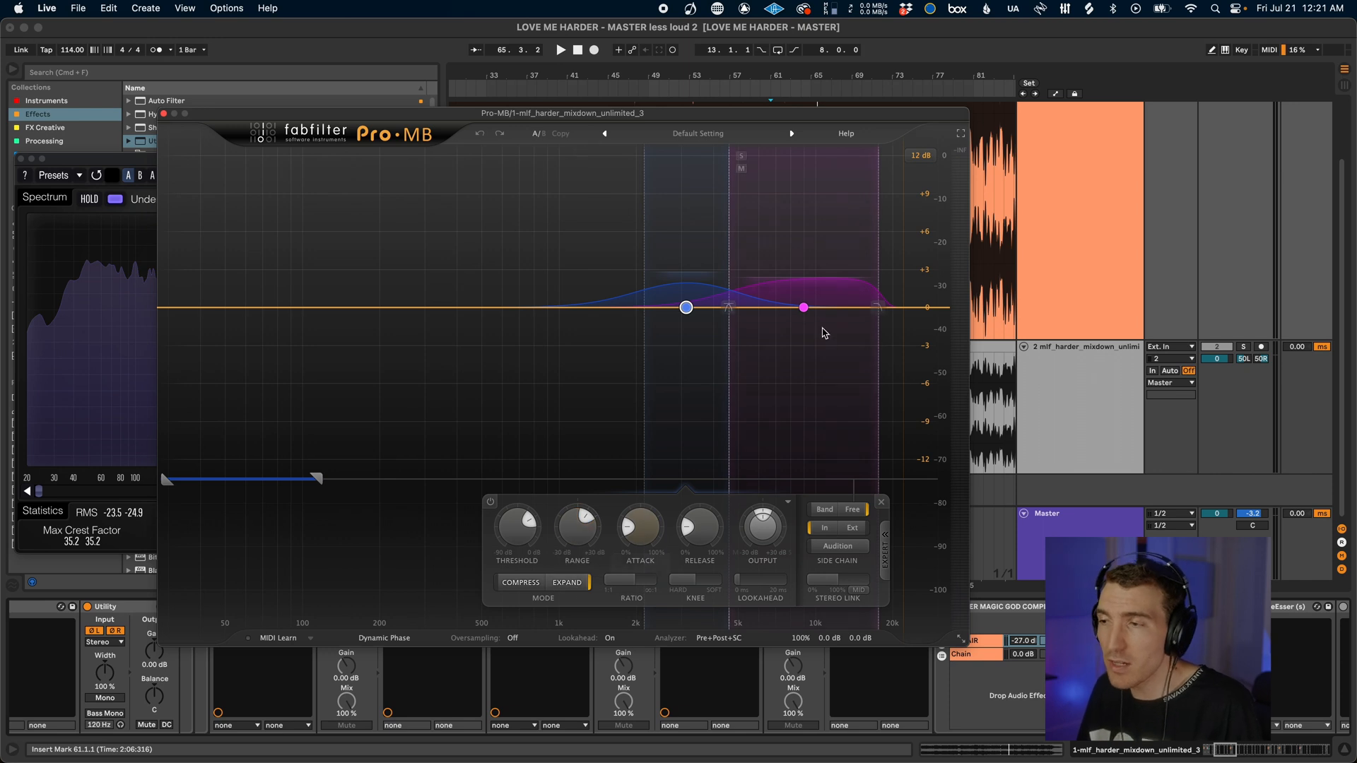
left_click(804, 308)
left_click(685, 308)
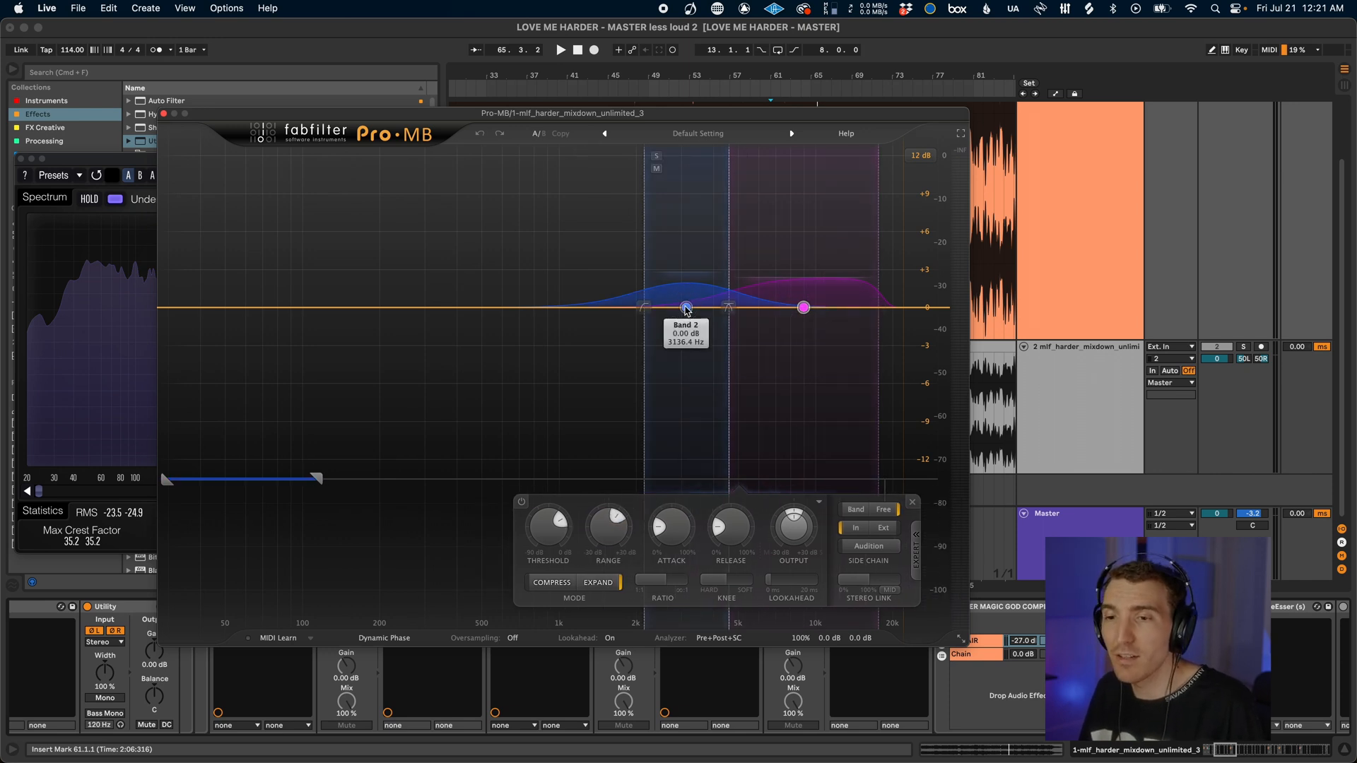
left_click_drag(641, 313, 632, 328)
left_click_drag(604, 207, 714, 353)
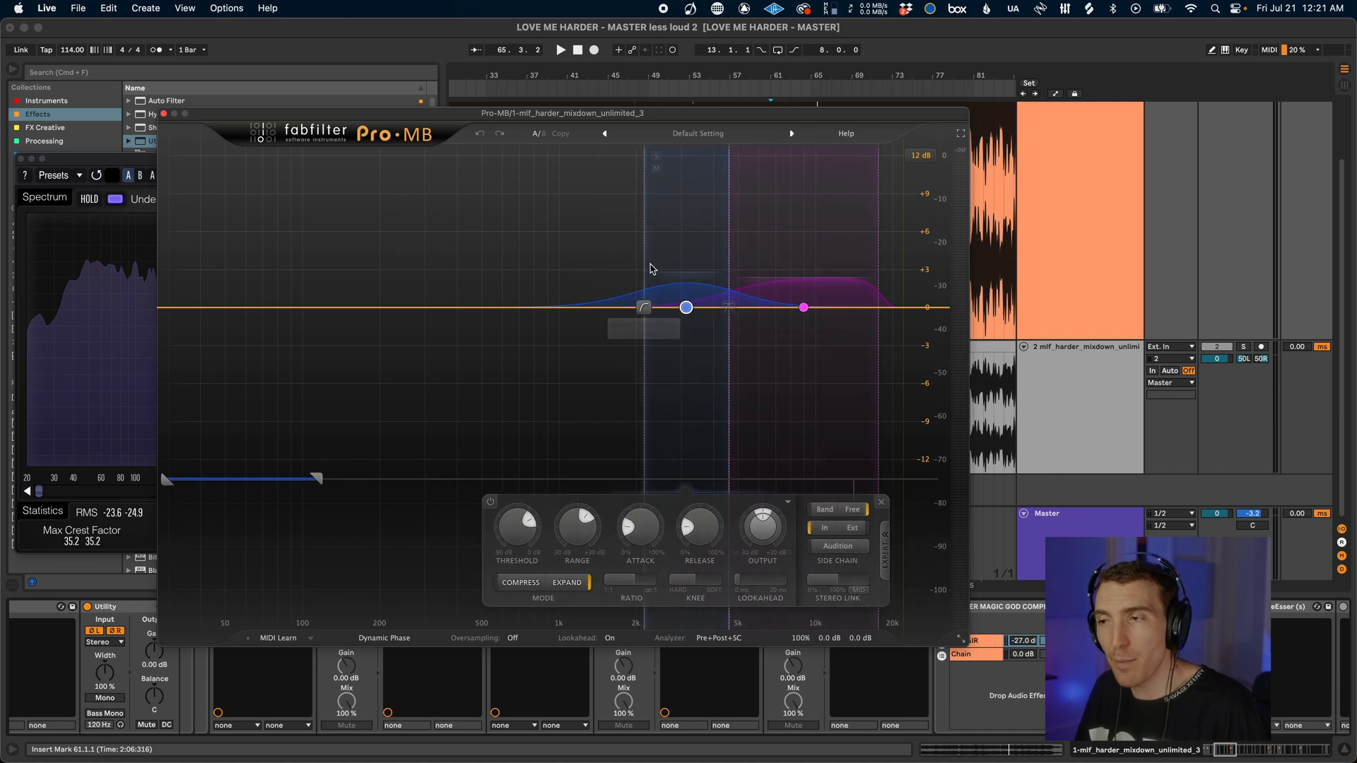
left_click_drag(879, 200, 743, 374)
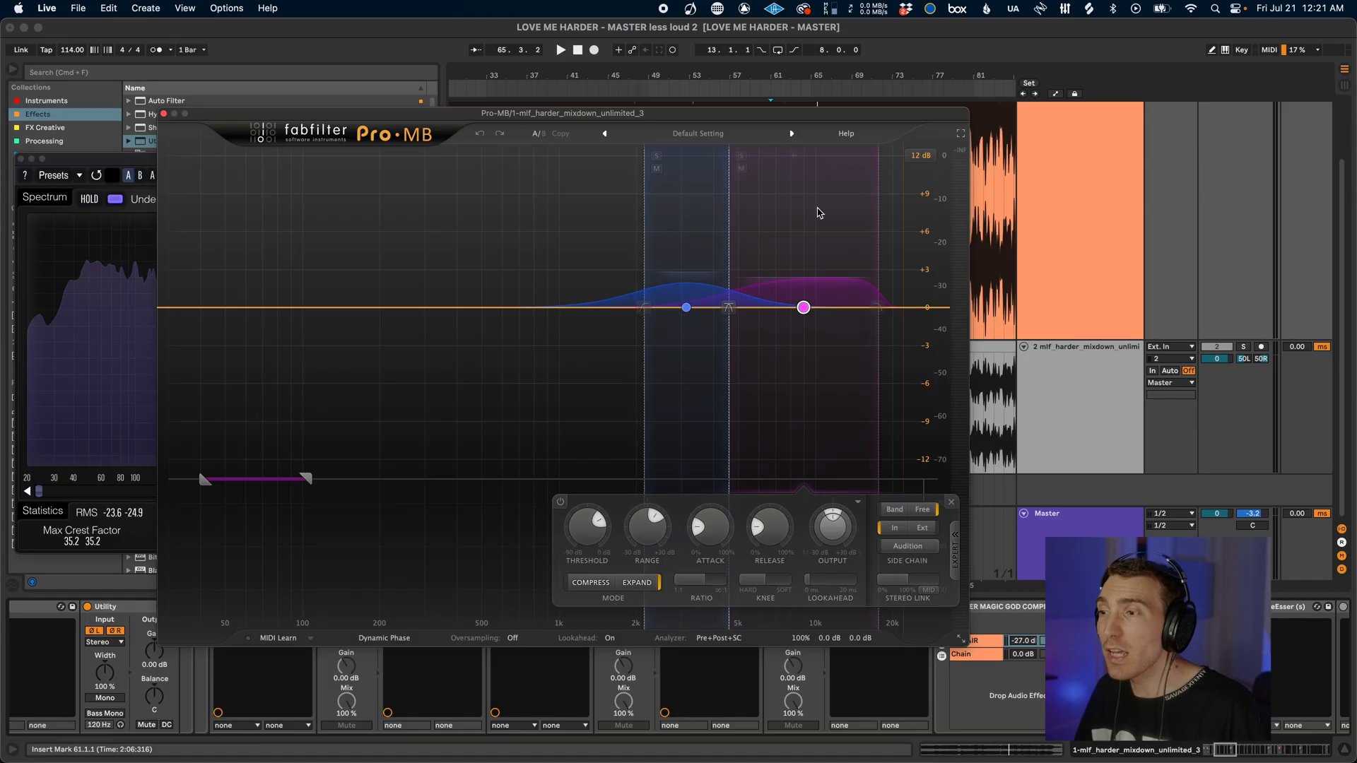
left_click_drag(860, 209, 675, 384)
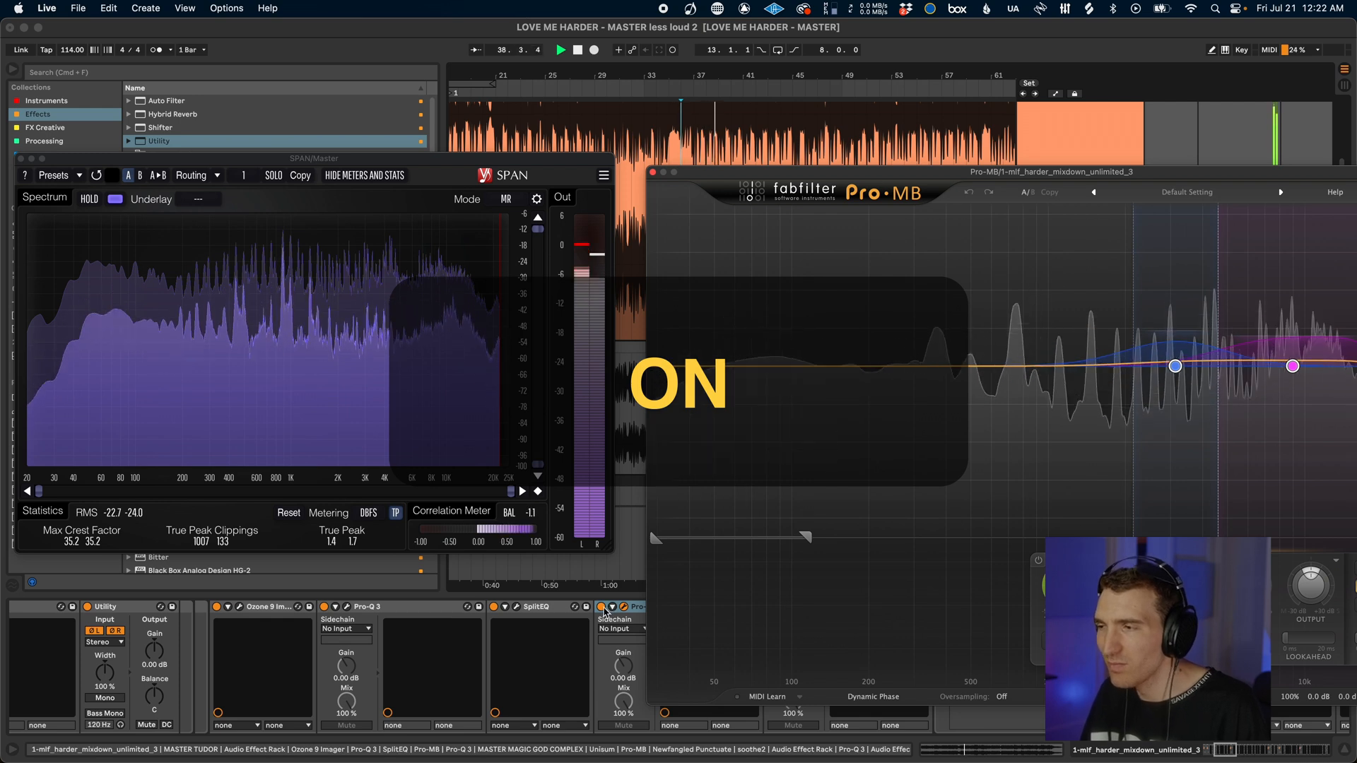
Toggle Pro-MB off and back on during playback for comparison, and bring its window fully into view
left_click(602, 607)
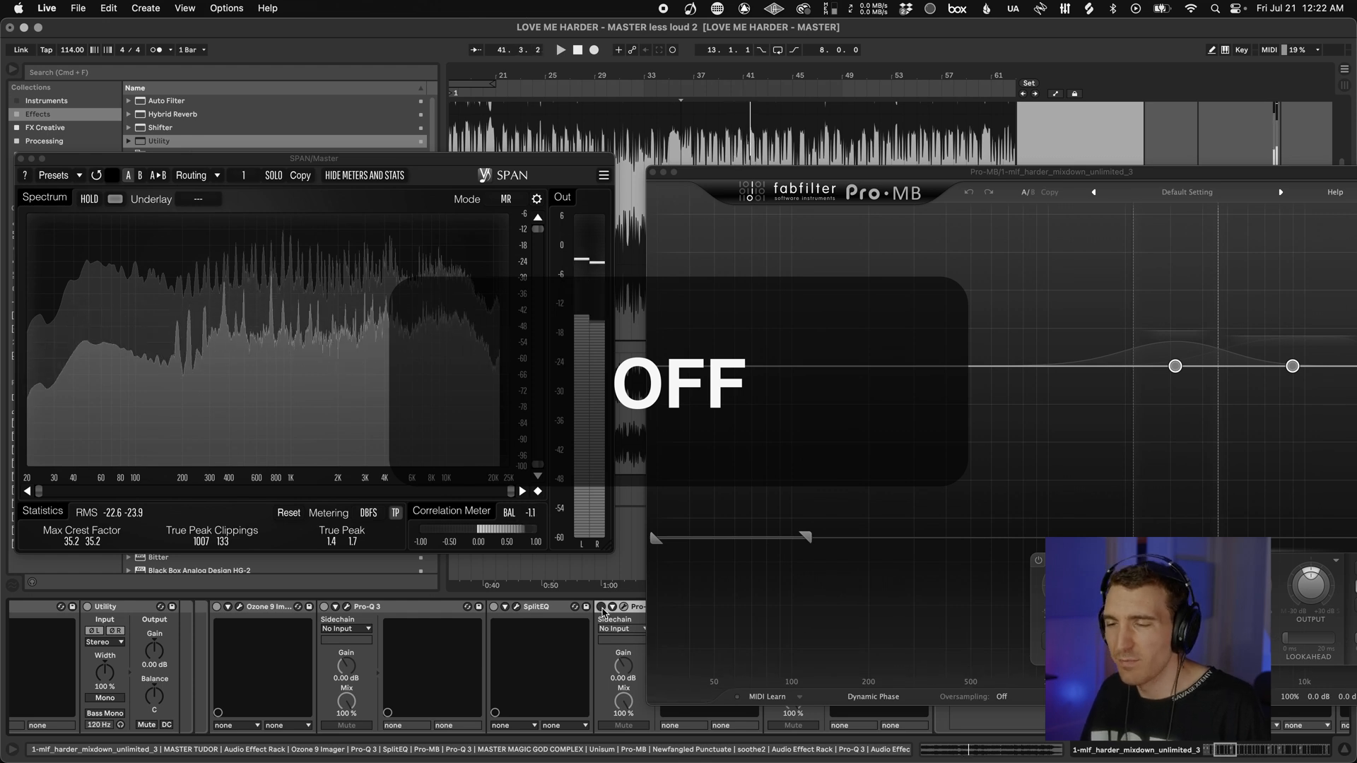
left_click(601, 608)
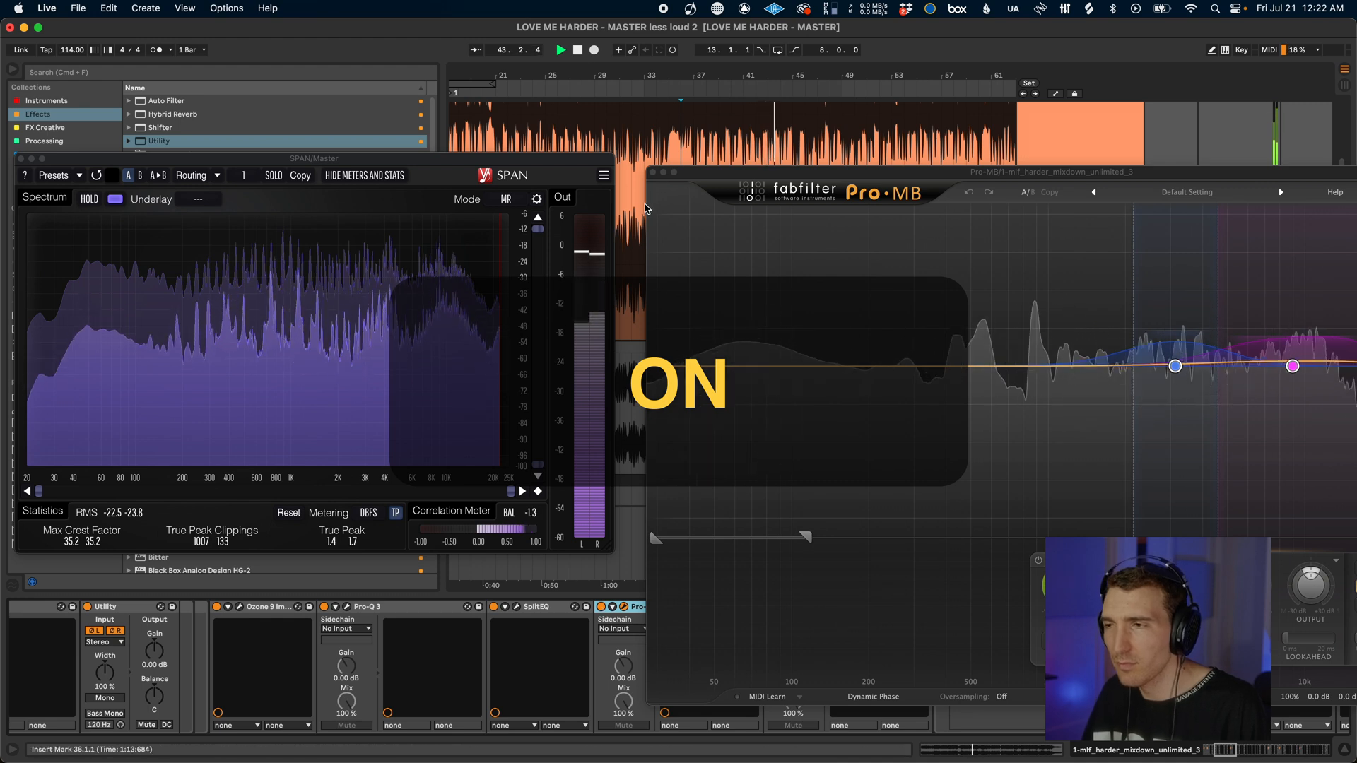
left_click_drag(812, 173, 602, 139)
key("space")
Try dragging Pro-MB's Band 1 high crossover down to about 2.2 kHz, and undo the change
left_click_drag(1156, 272, 920, 393)
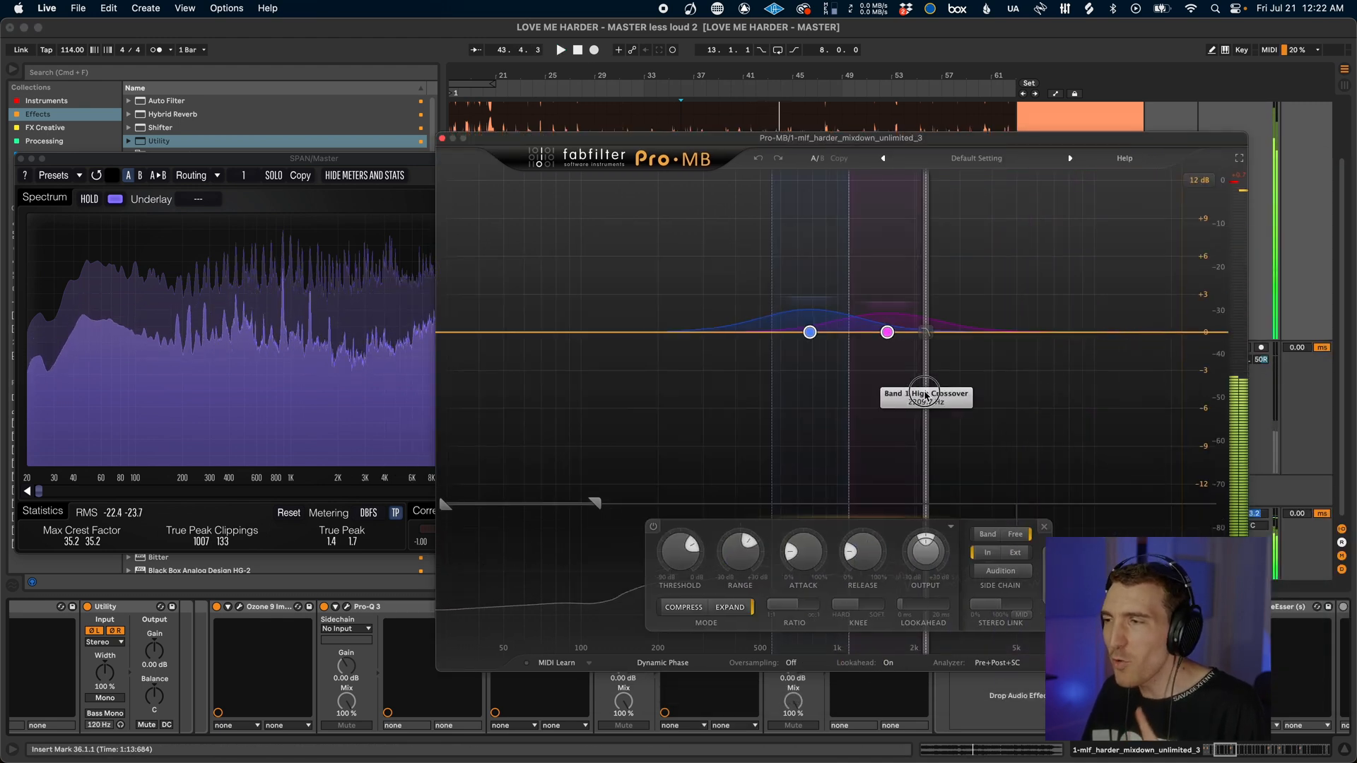
key("super+z")
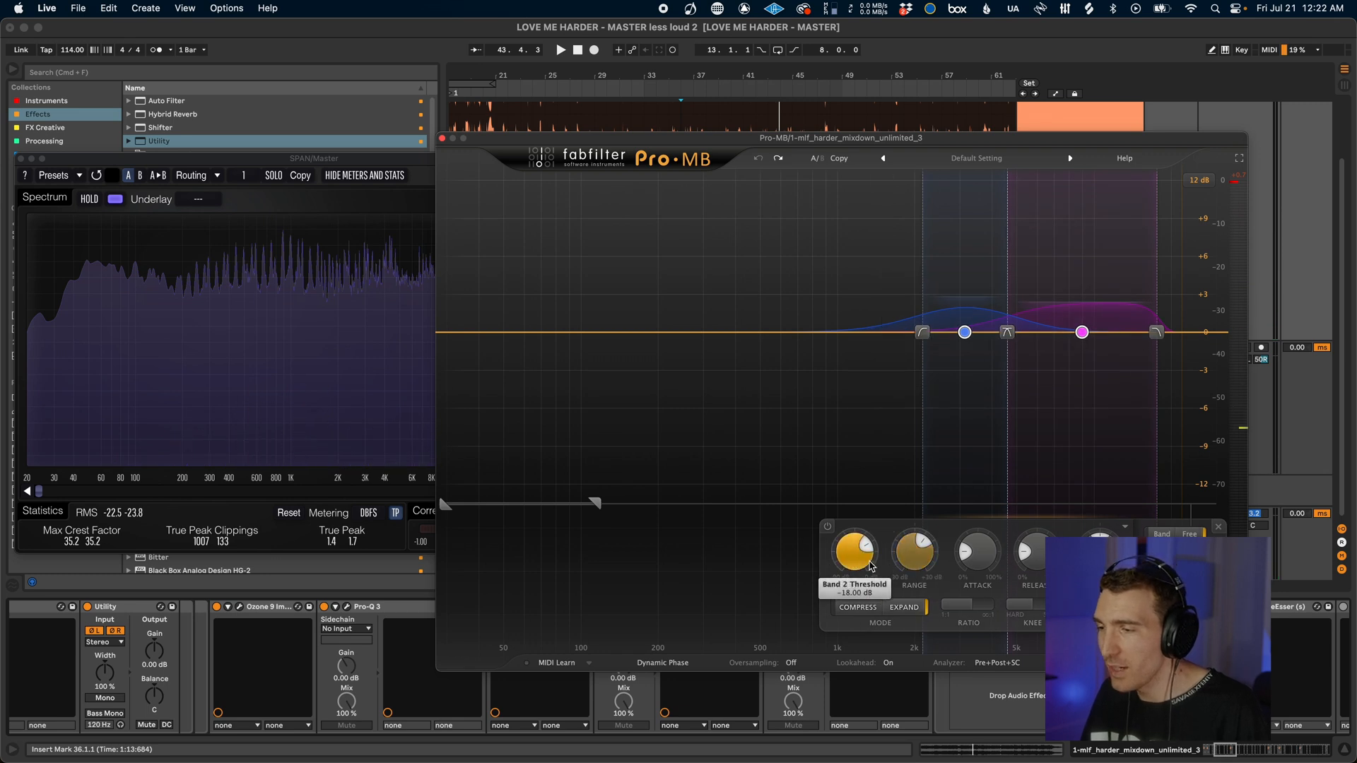
Play the track, move Pro-MB's window clear of the spectrum analyzer, and bypass and re-enable Pro-MB for comparison
key("space")
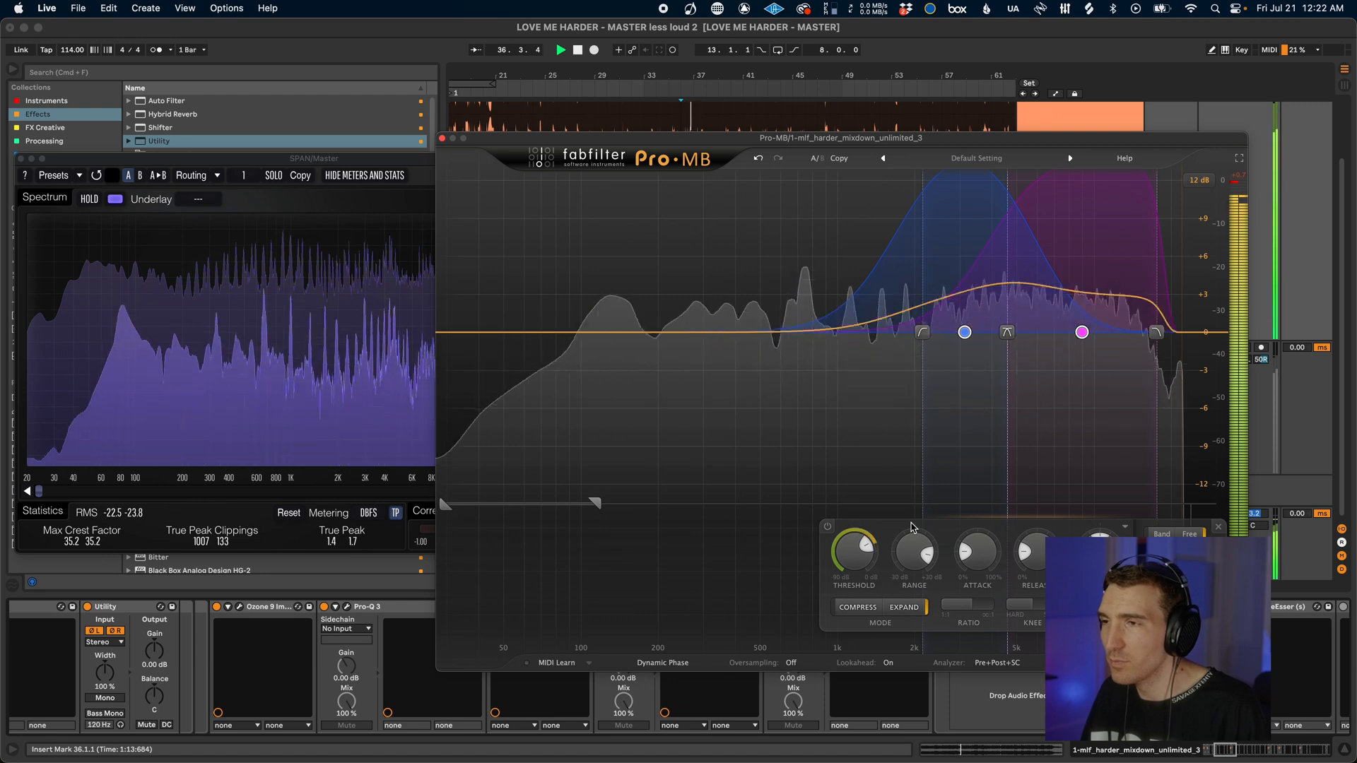
left_click_drag(918, 139, 958, 94)
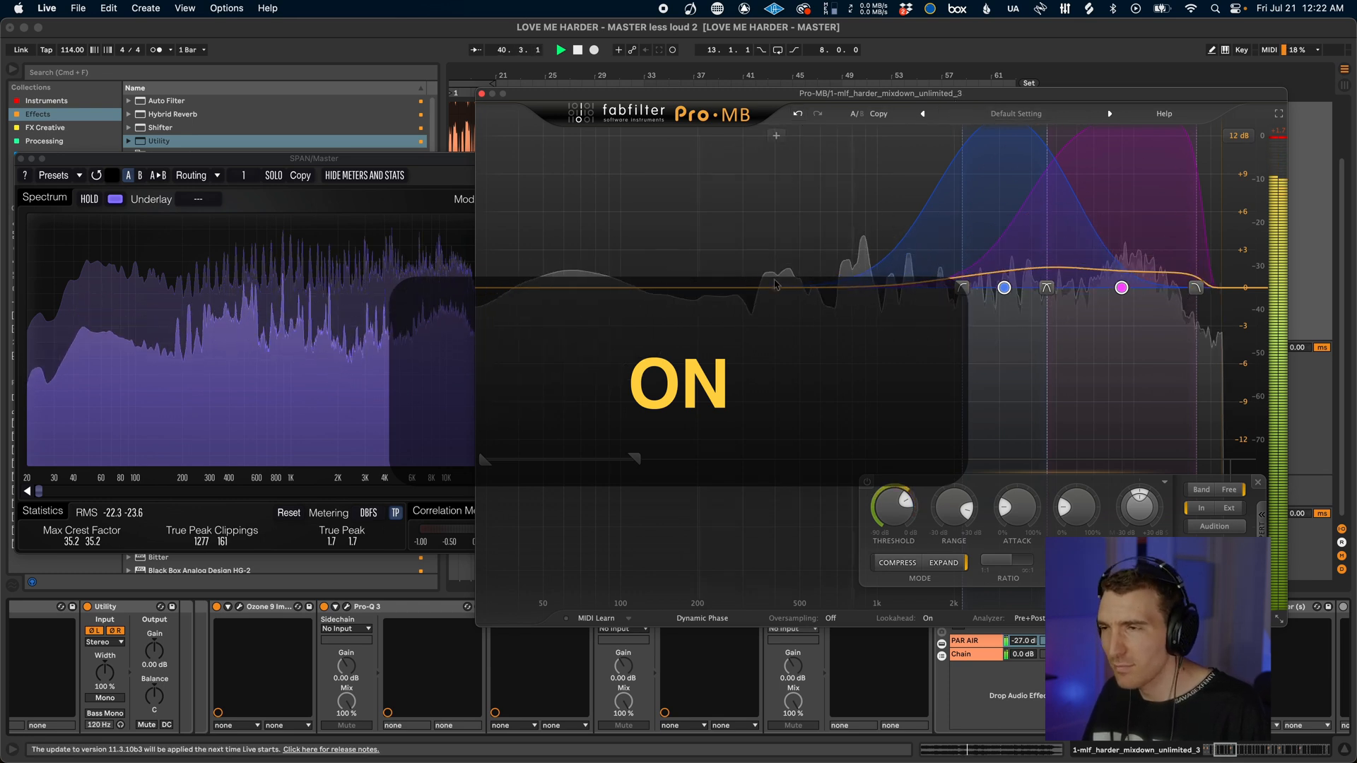
left_click_drag(864, 95, 992, 67)
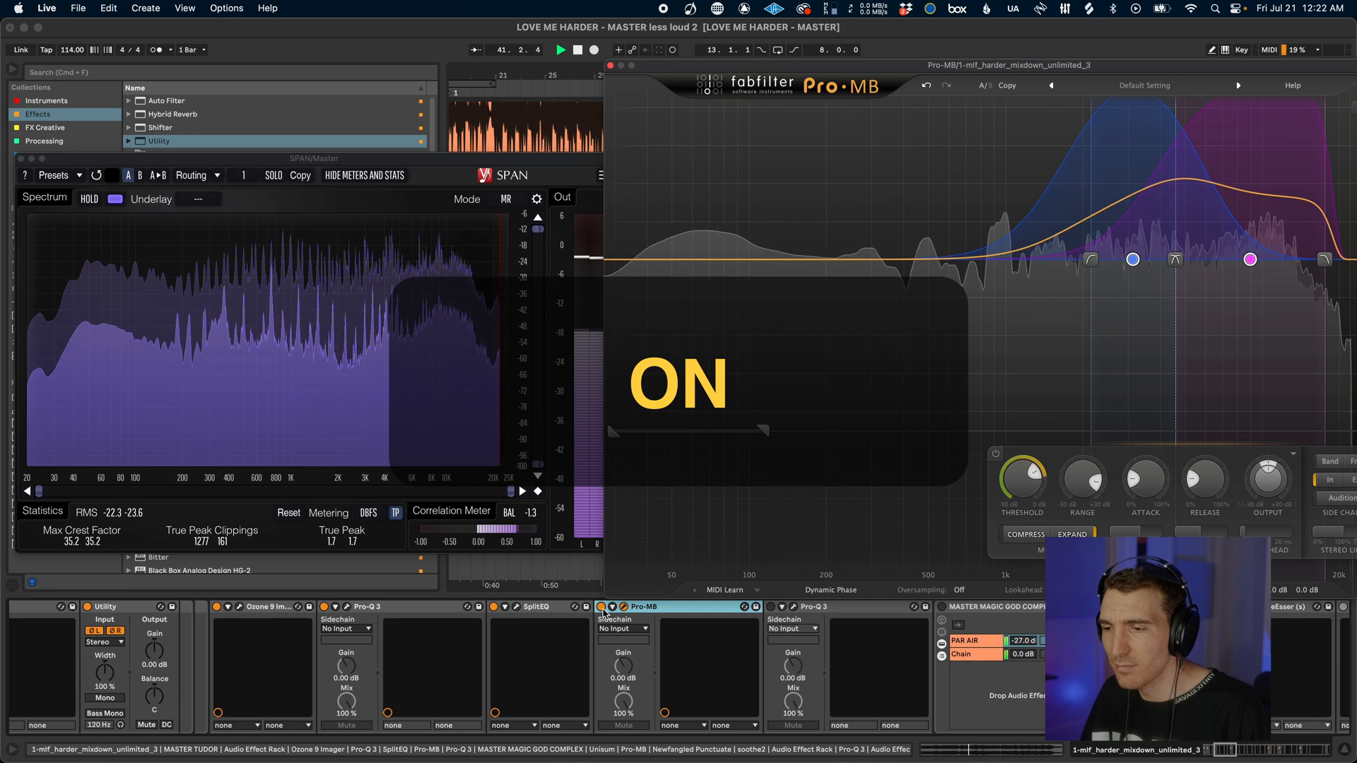
left_click(602, 607)
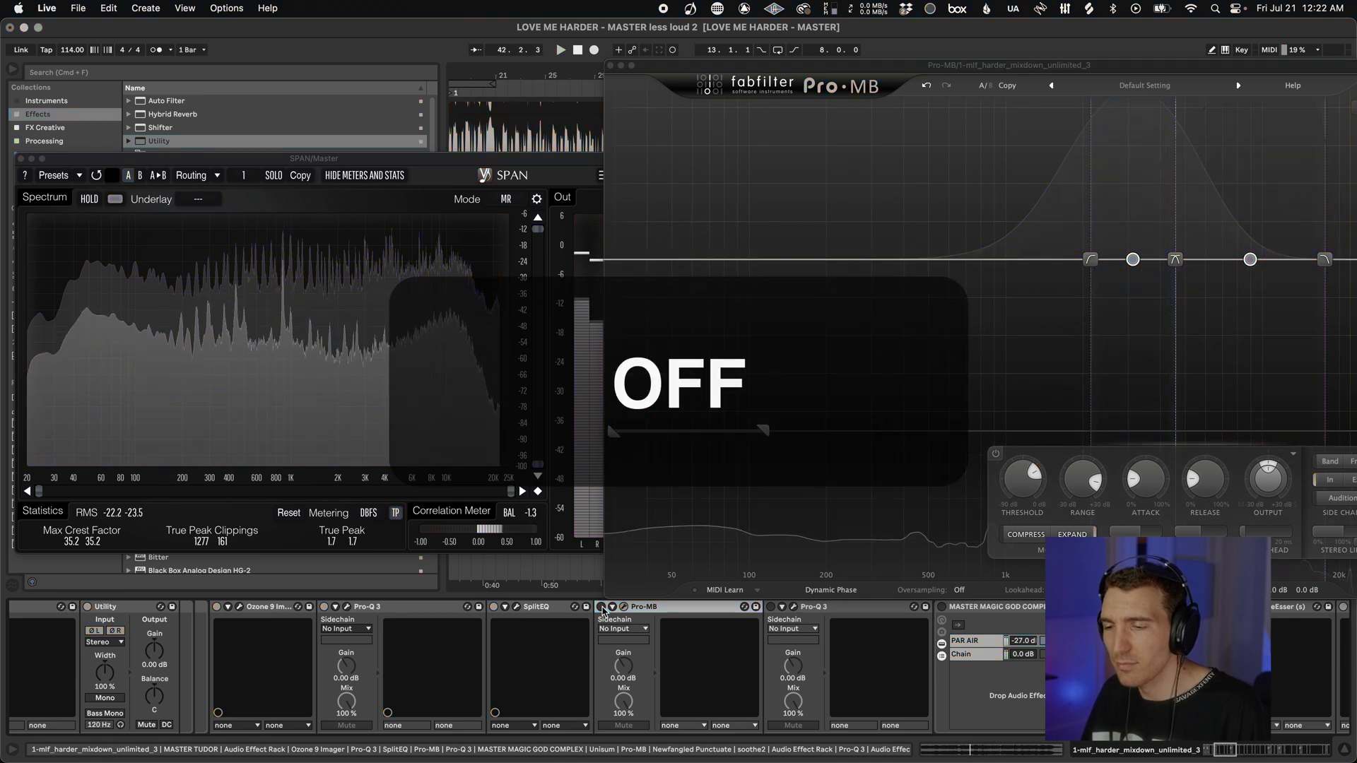
left_click(602, 608)
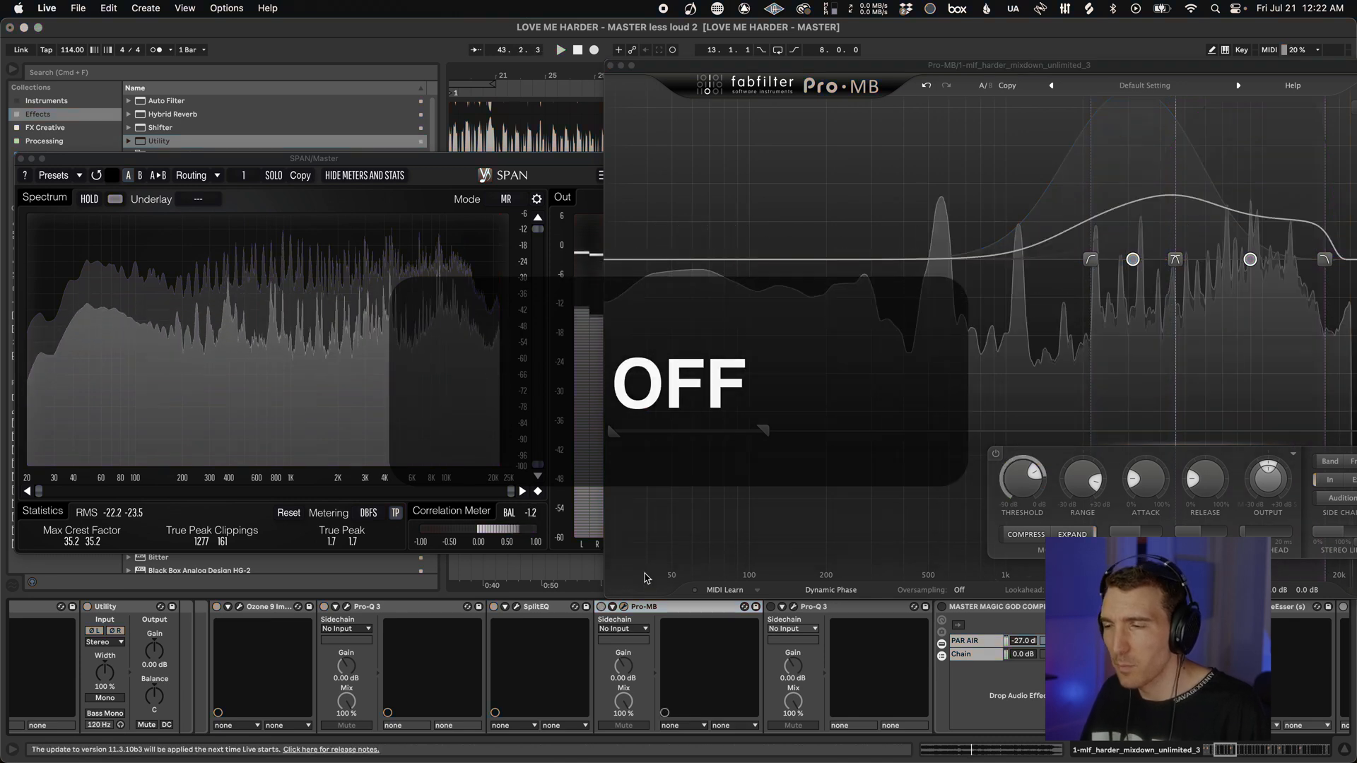
left_click_drag(1052, 69, 1006, 76)
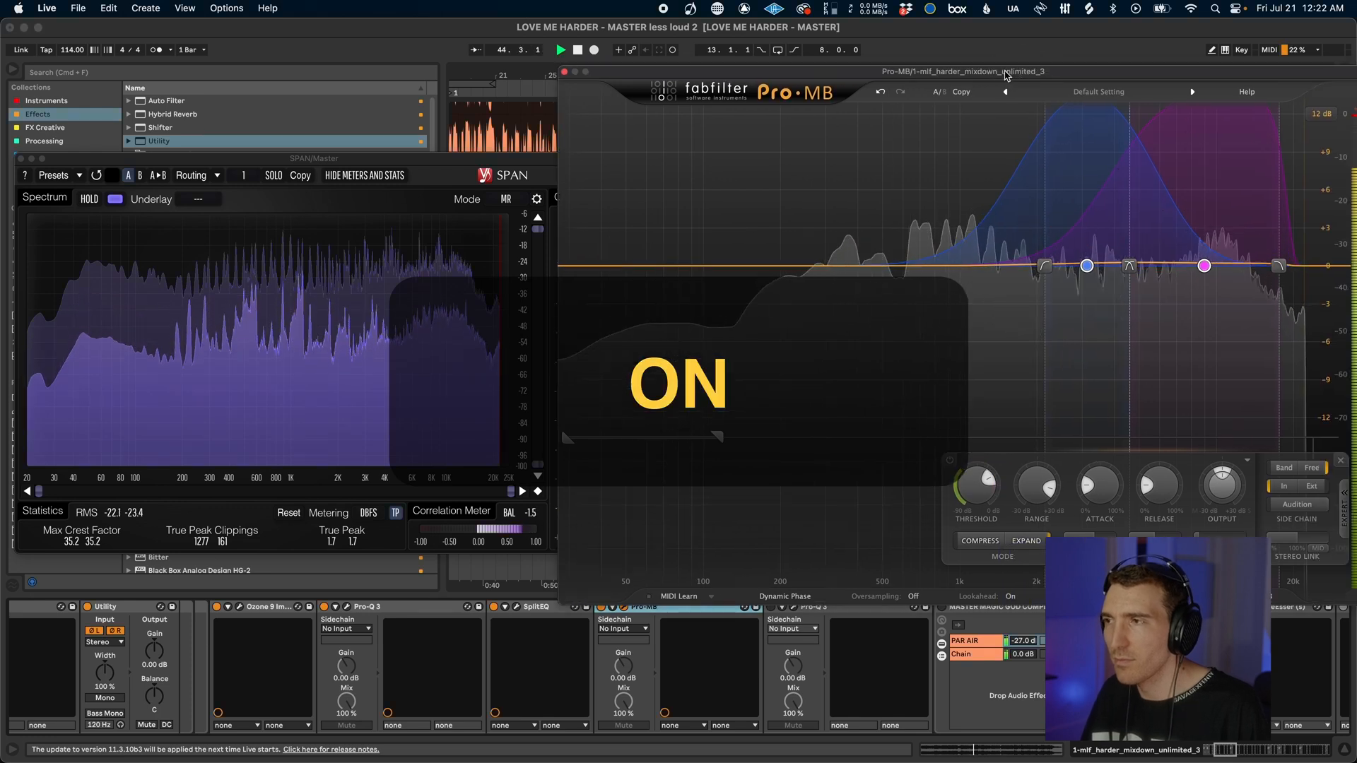
left_click(880, 94)
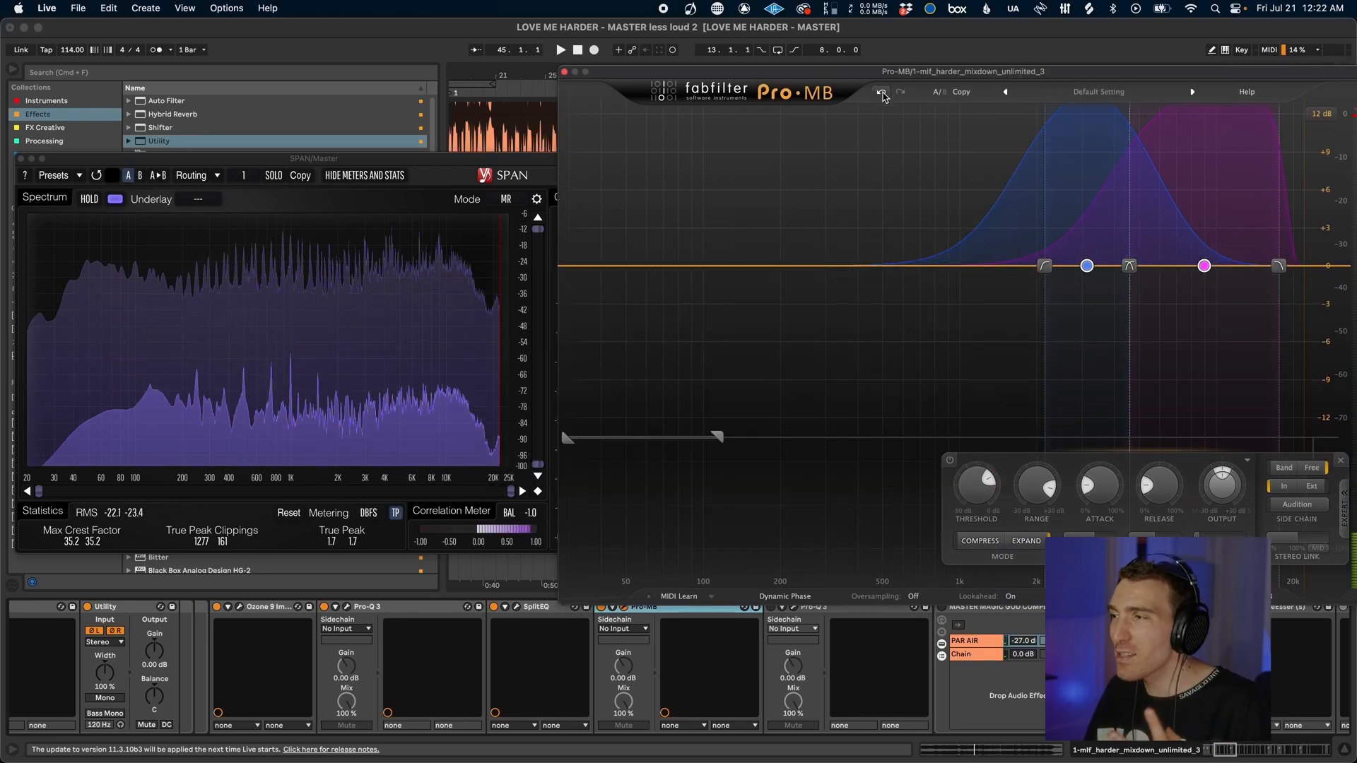
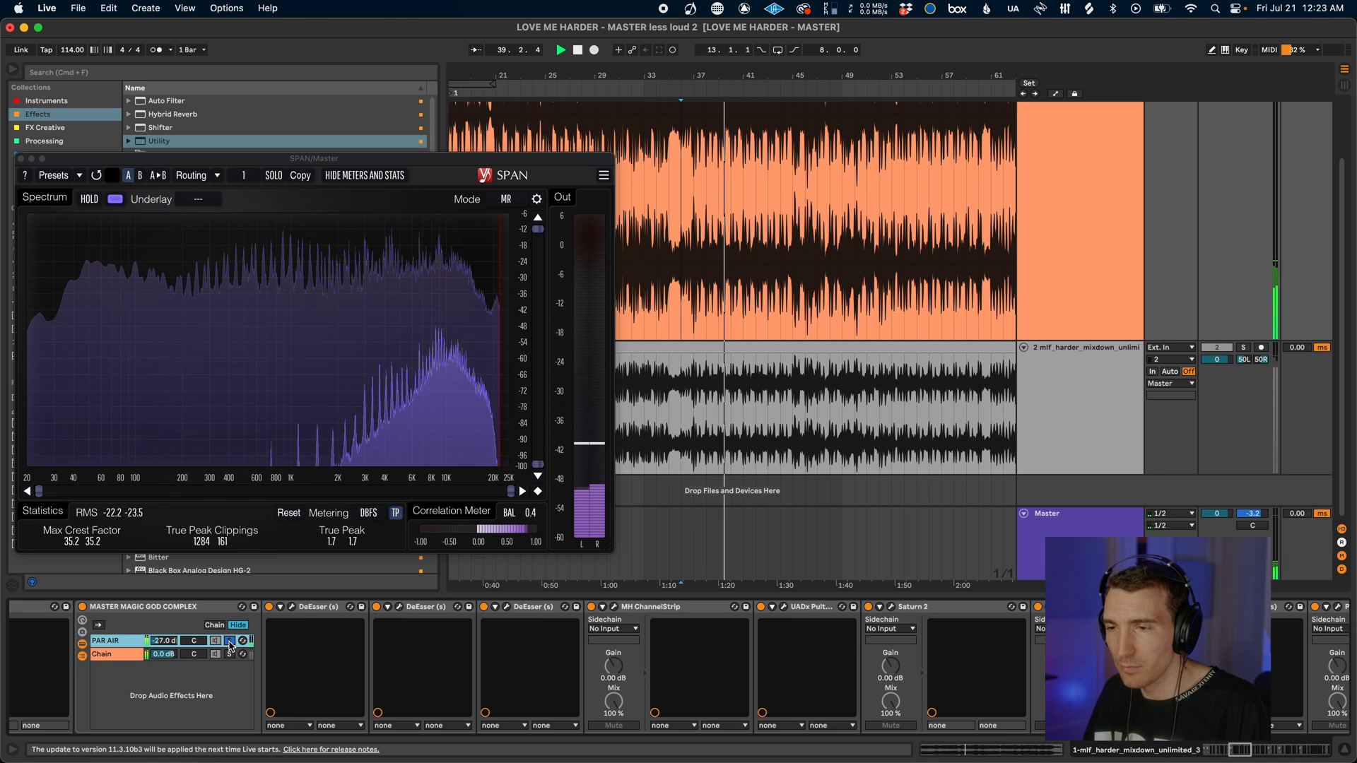
Open the first MH ChannelStrip in the PAR AIR chain, check its compressor settings during playback, and close it
key("space")
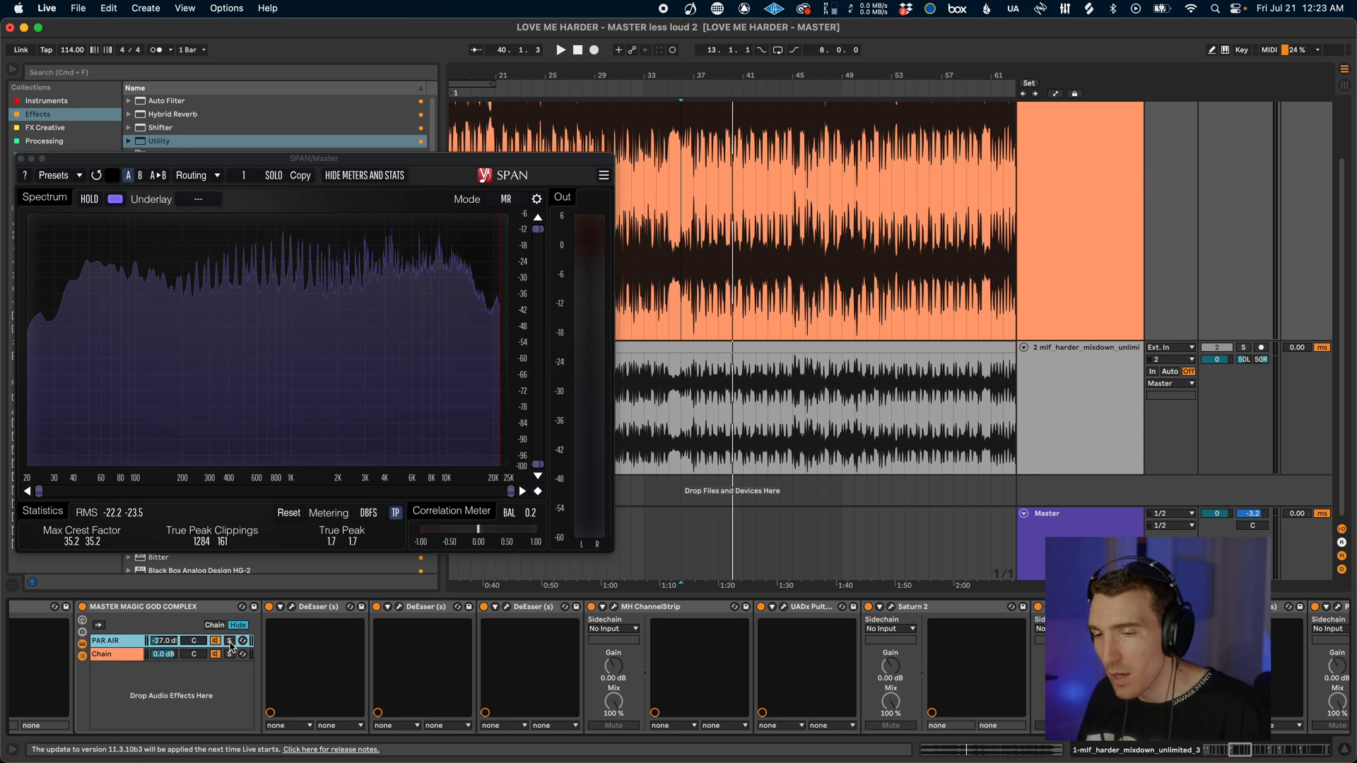
left_click(320, 609)
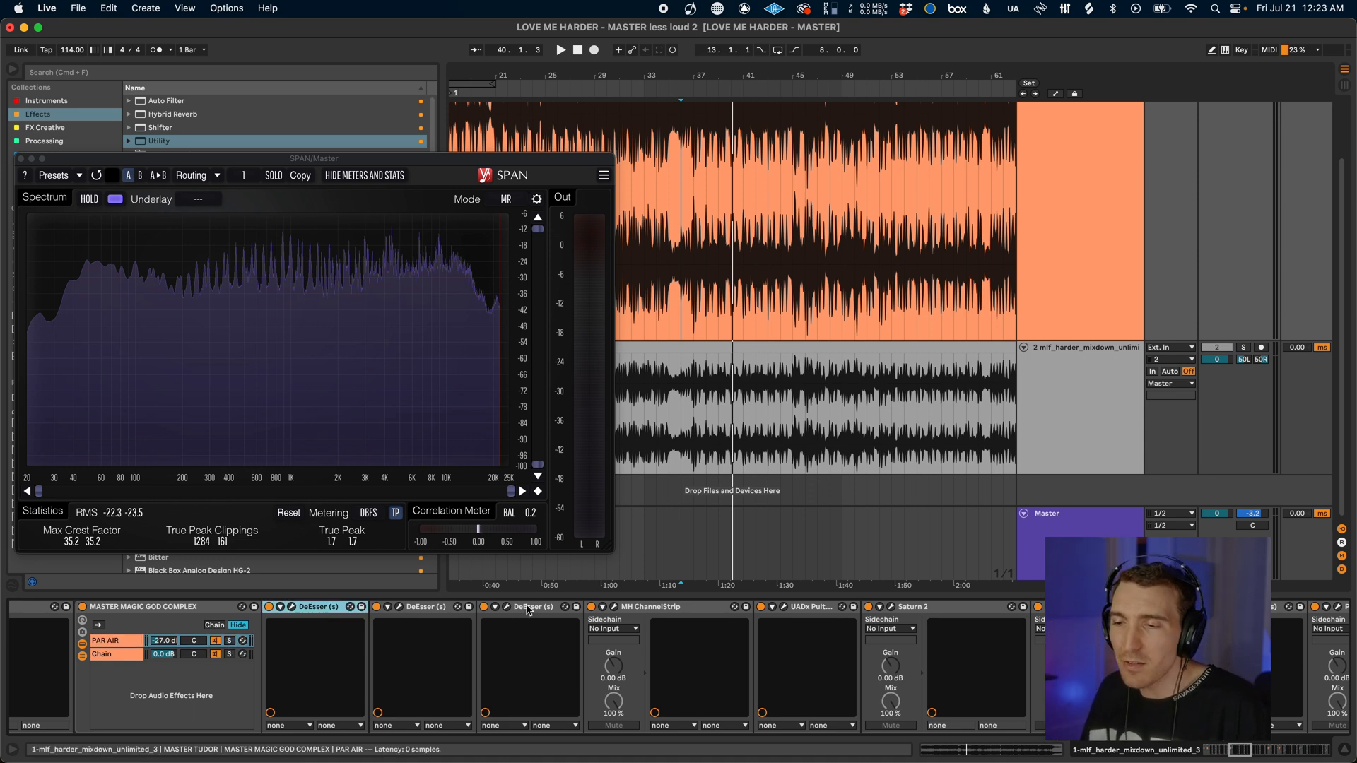
scroll(515, 612, "right", 3)
left_click(505, 608)
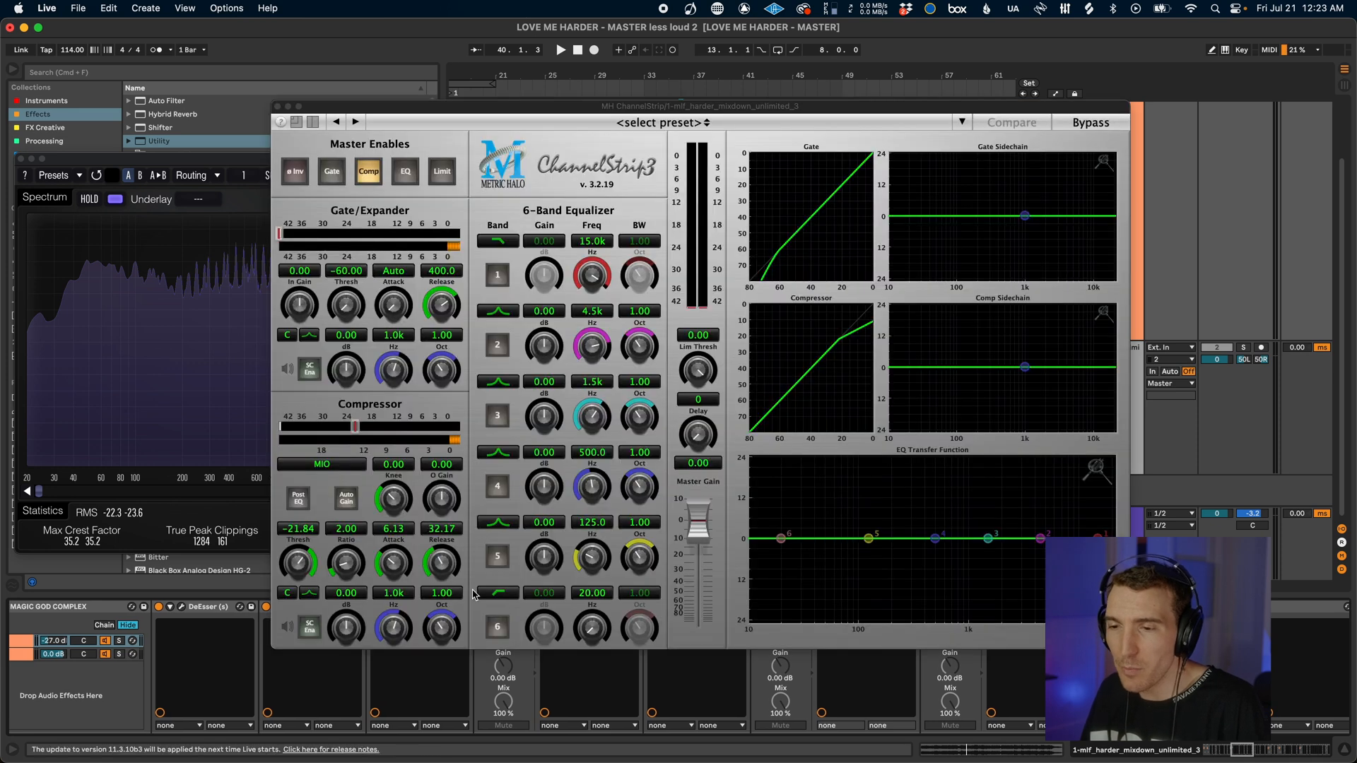
key("space")
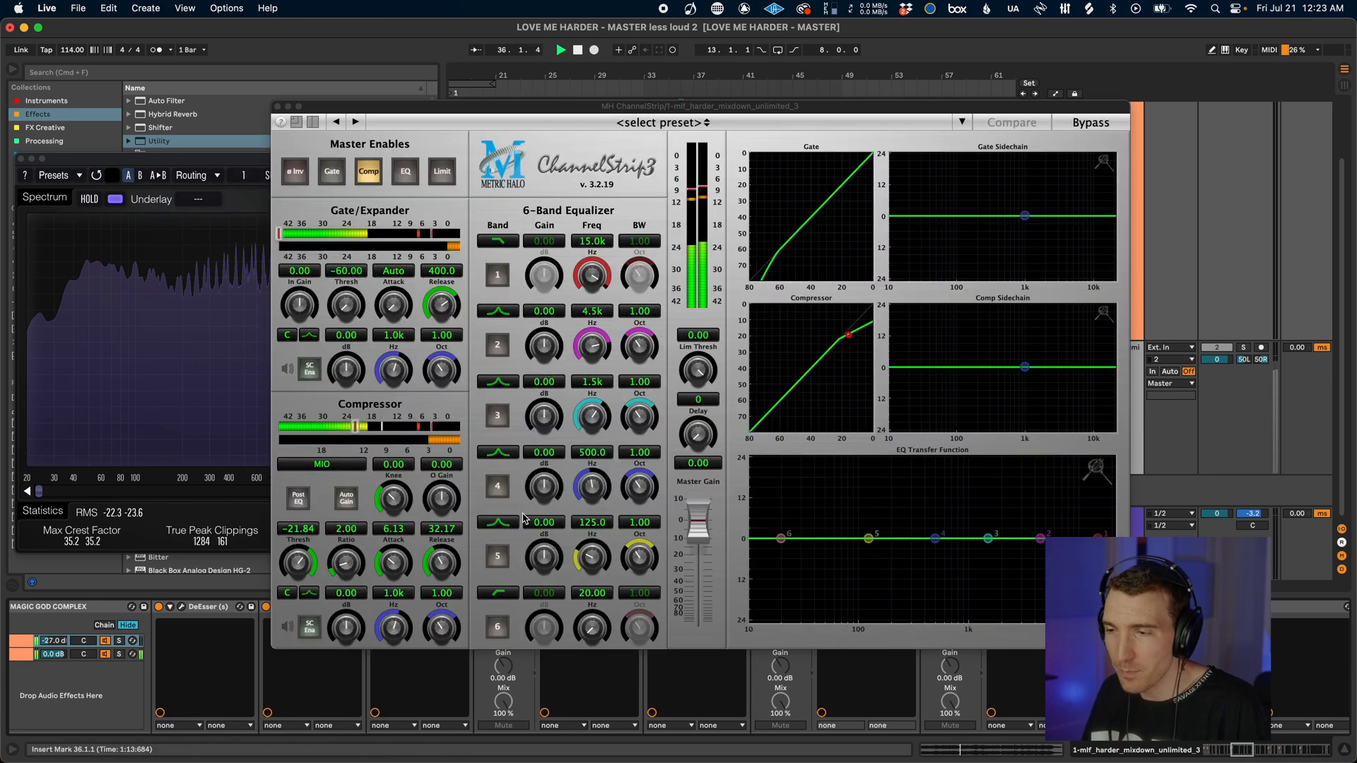
left_click(278, 106)
Solo the PAR AIR chain and inspect its Pultec EQP-1A and Saturn 2 in turn during playback
left_click(119, 641)
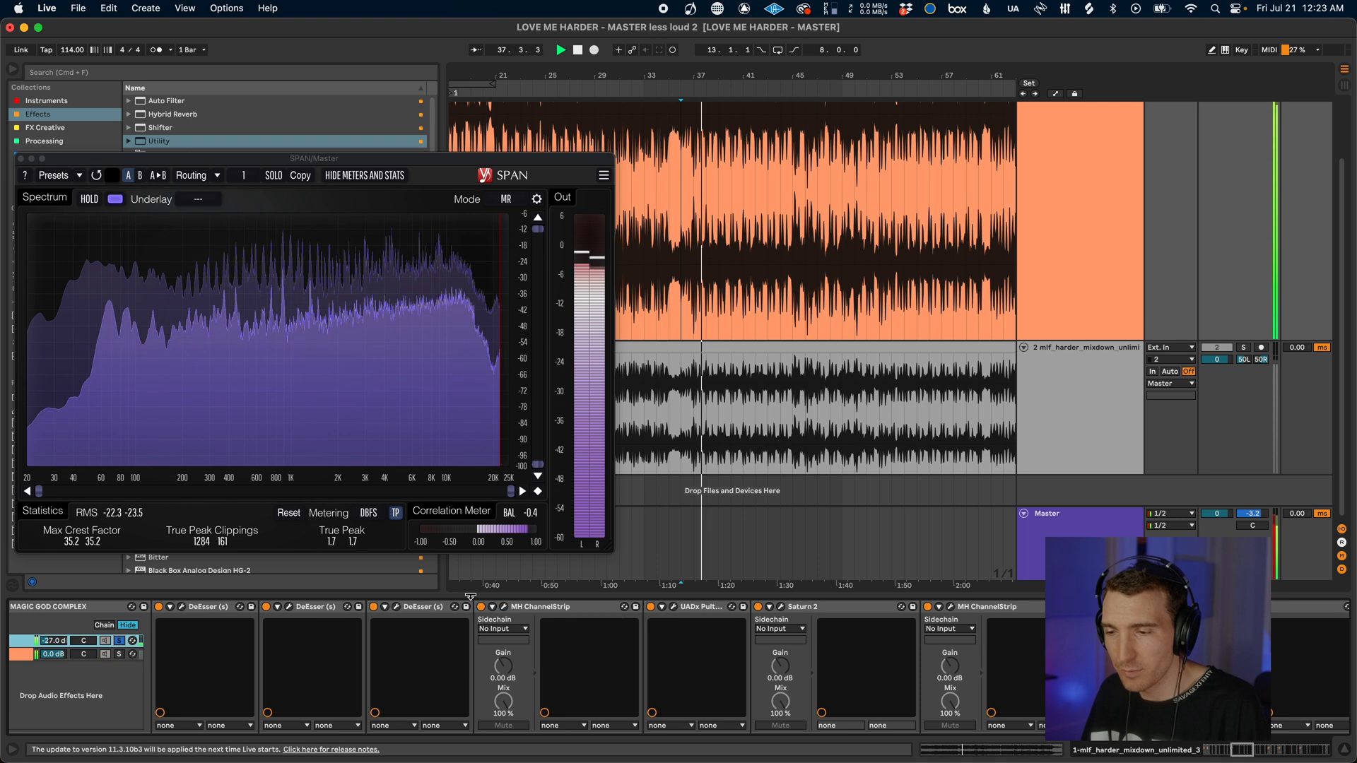
left_click(673, 608)
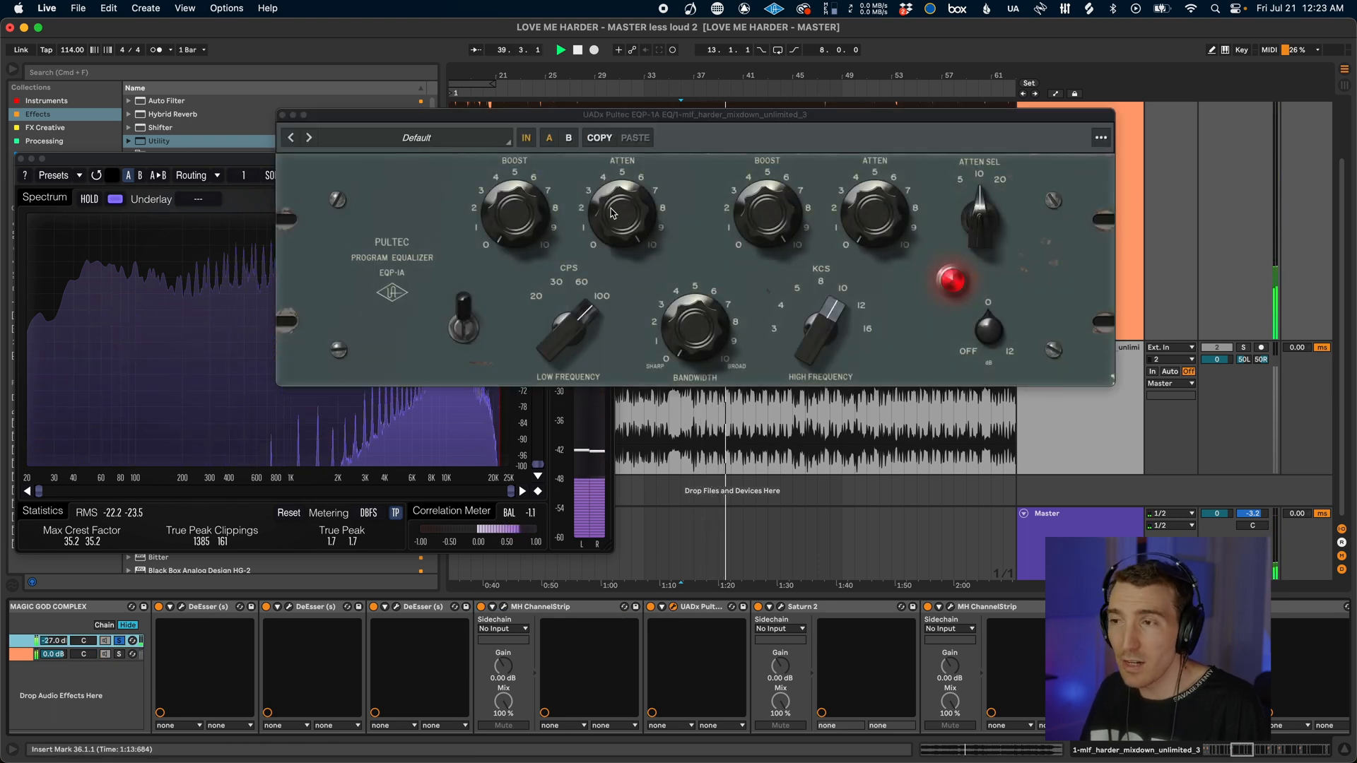
left_click(673, 606)
left_click(781, 606)
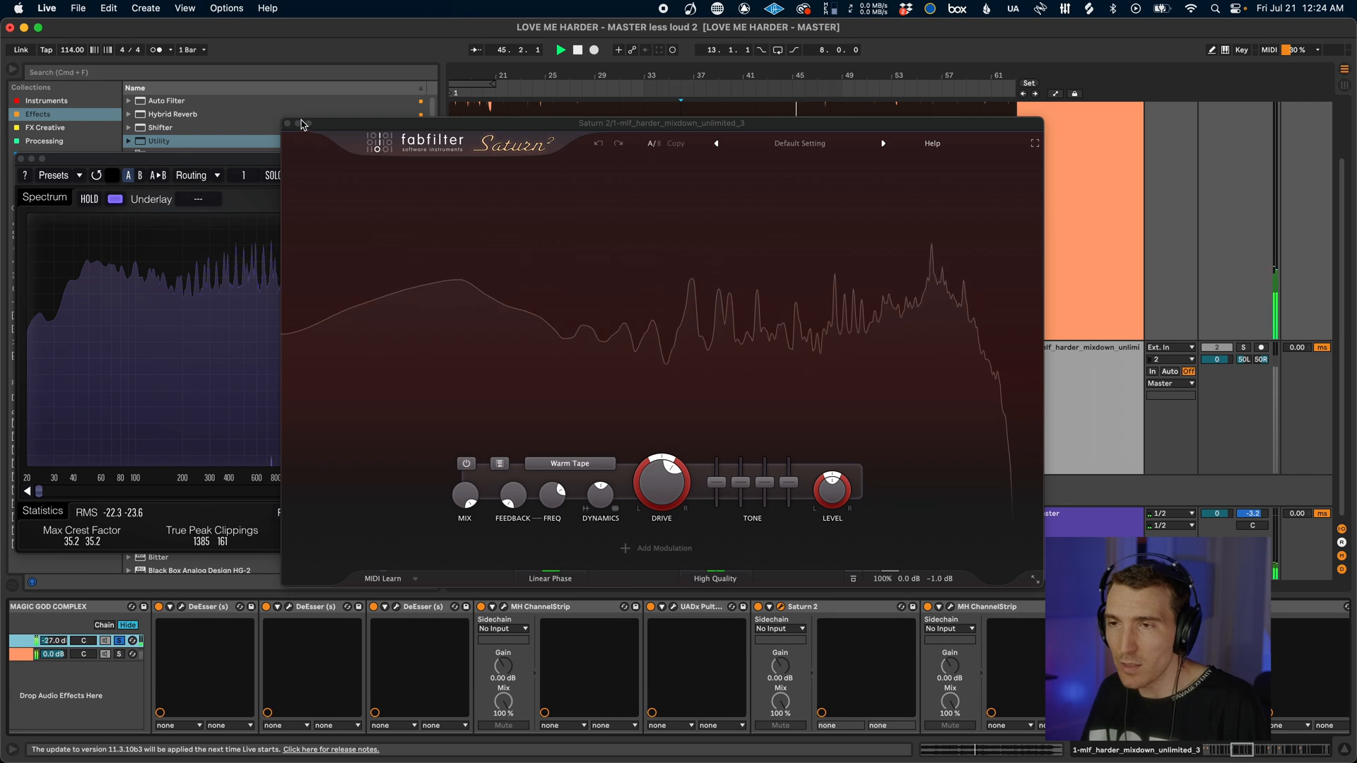
left_click(301, 124)
Open the second MH ChannelStrip after Saturn 2, review its compressor settings, and close it
scroll(785, 664, "right", 5)
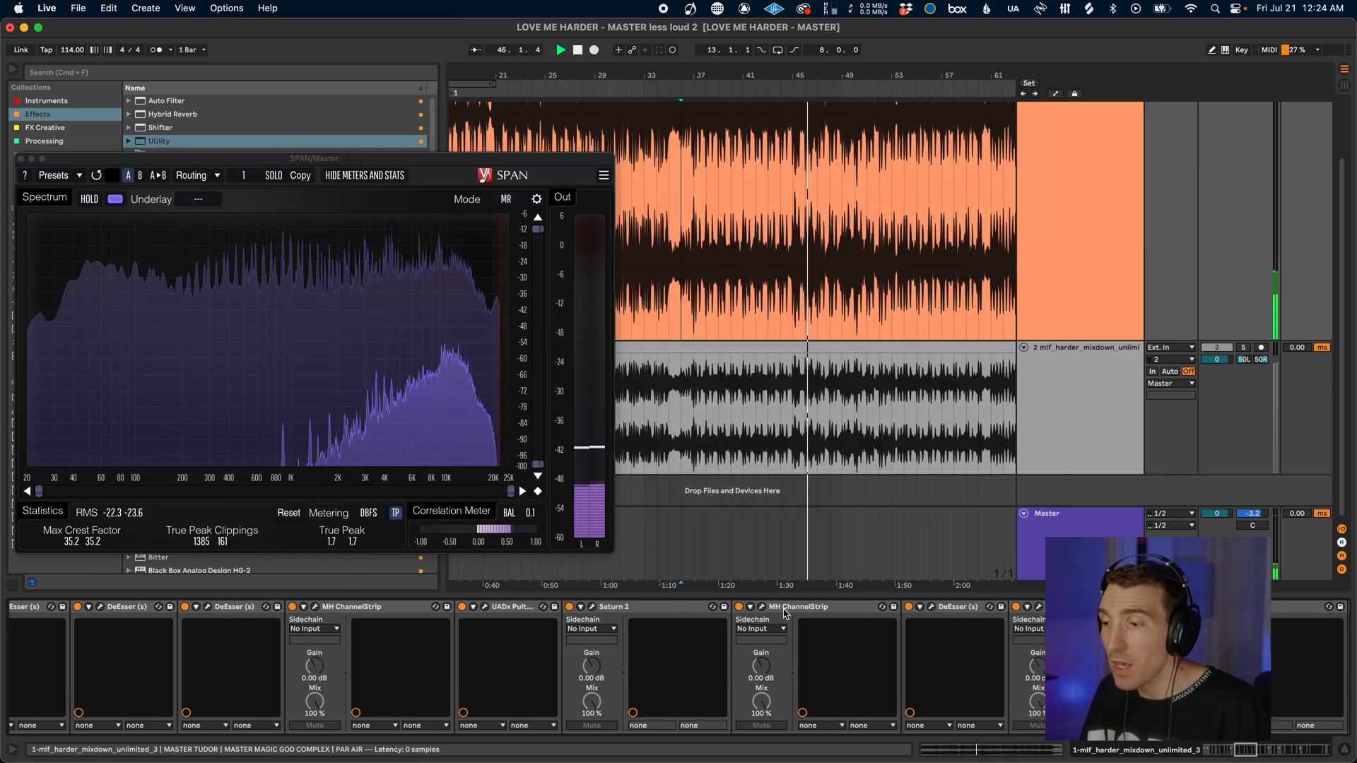
left_click(762, 606)
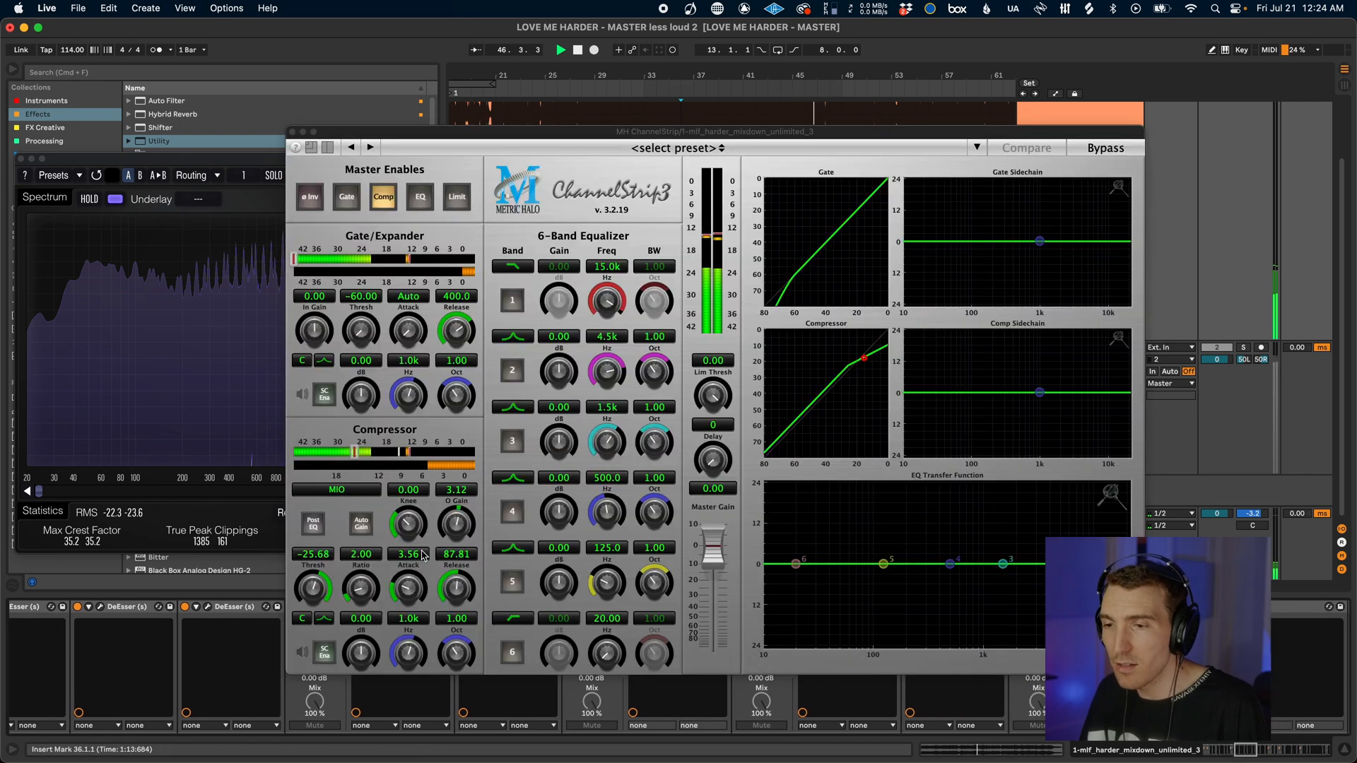
left_click(292, 133)
scroll(823, 636, "right", 3)
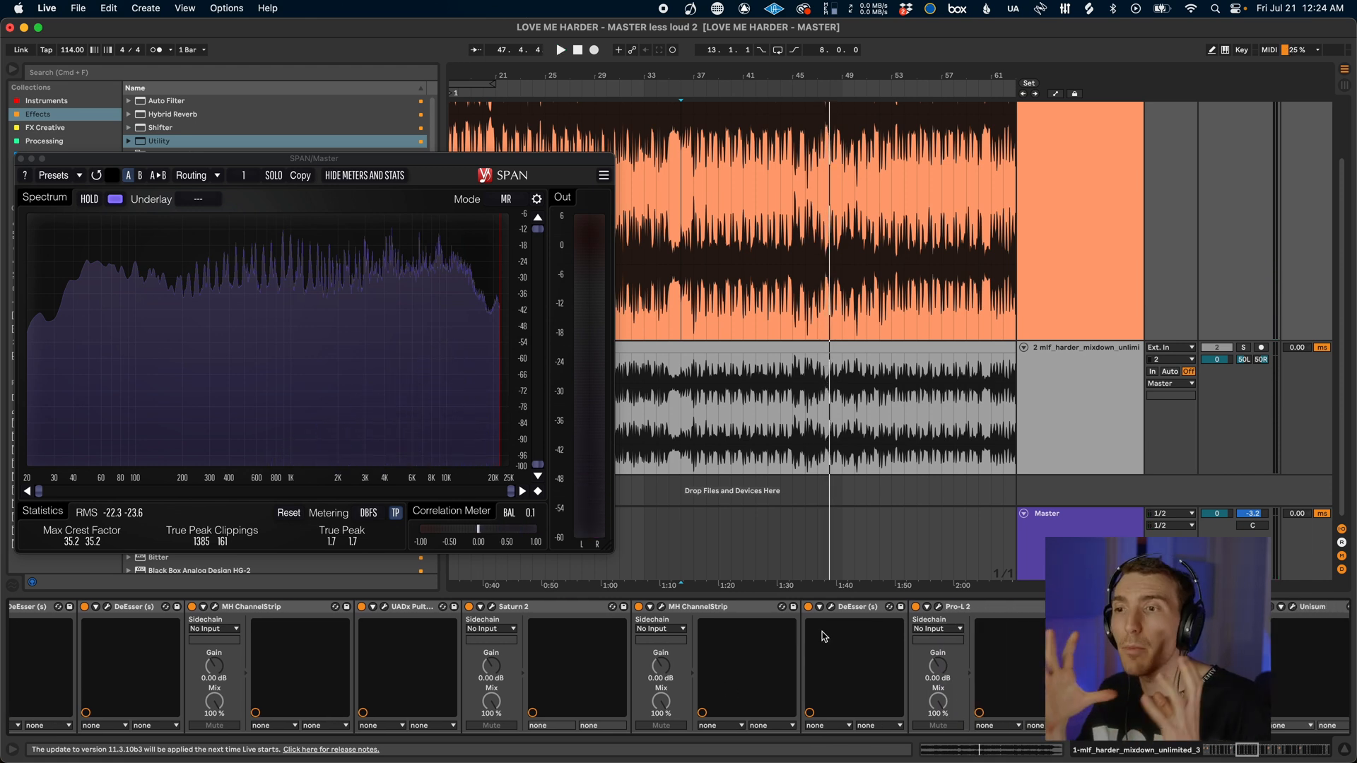
Inspect the DeEsser after the second ChannelStrip and the Pro-L 2 limiter during playback, closing each one
scroll(811, 622, "right", 3)
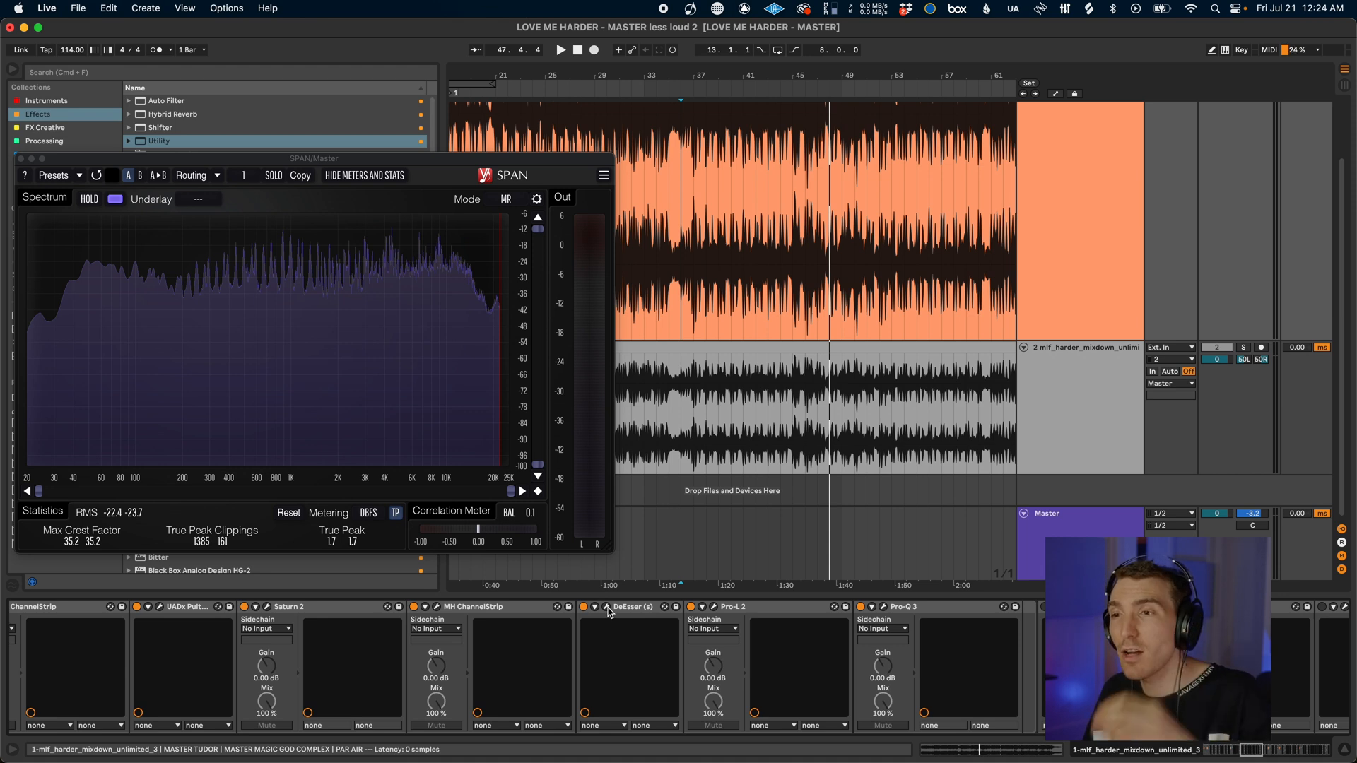
left_click(608, 609)
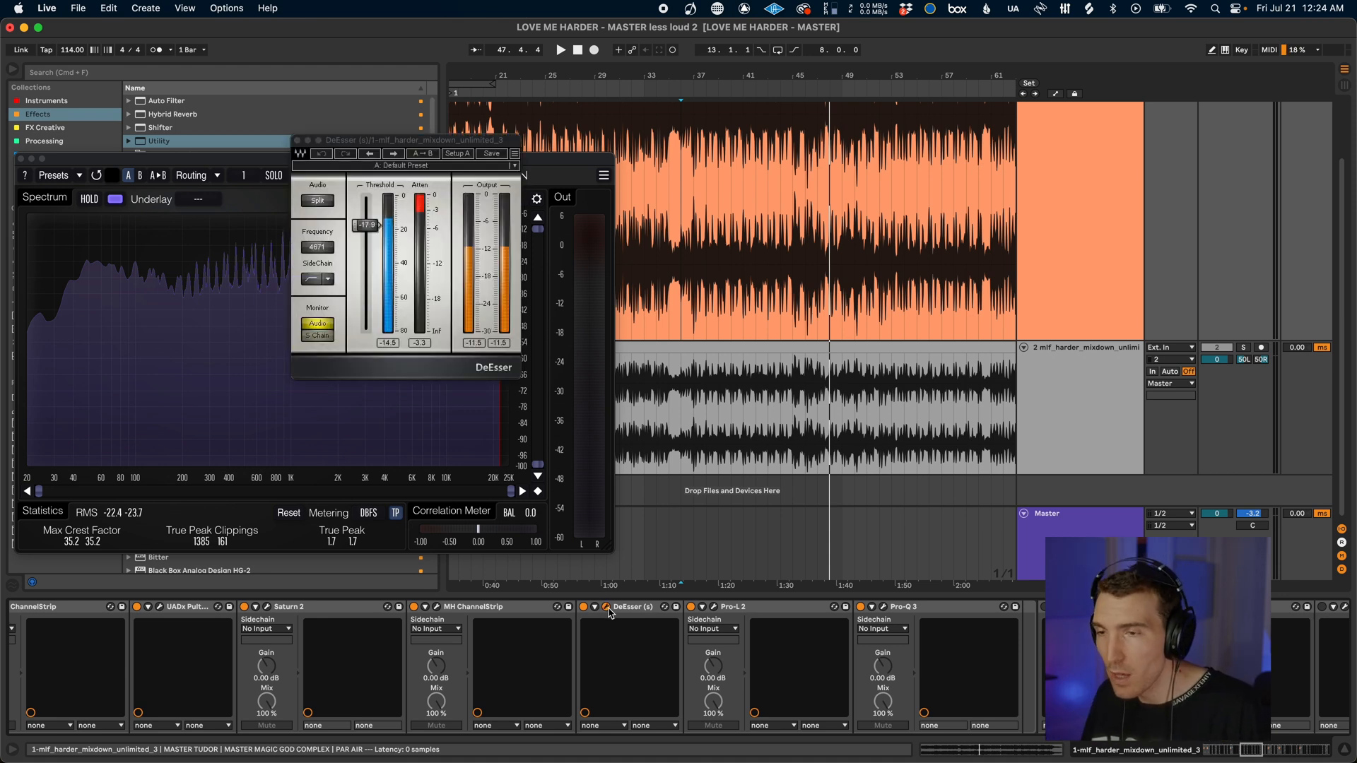
key("space")
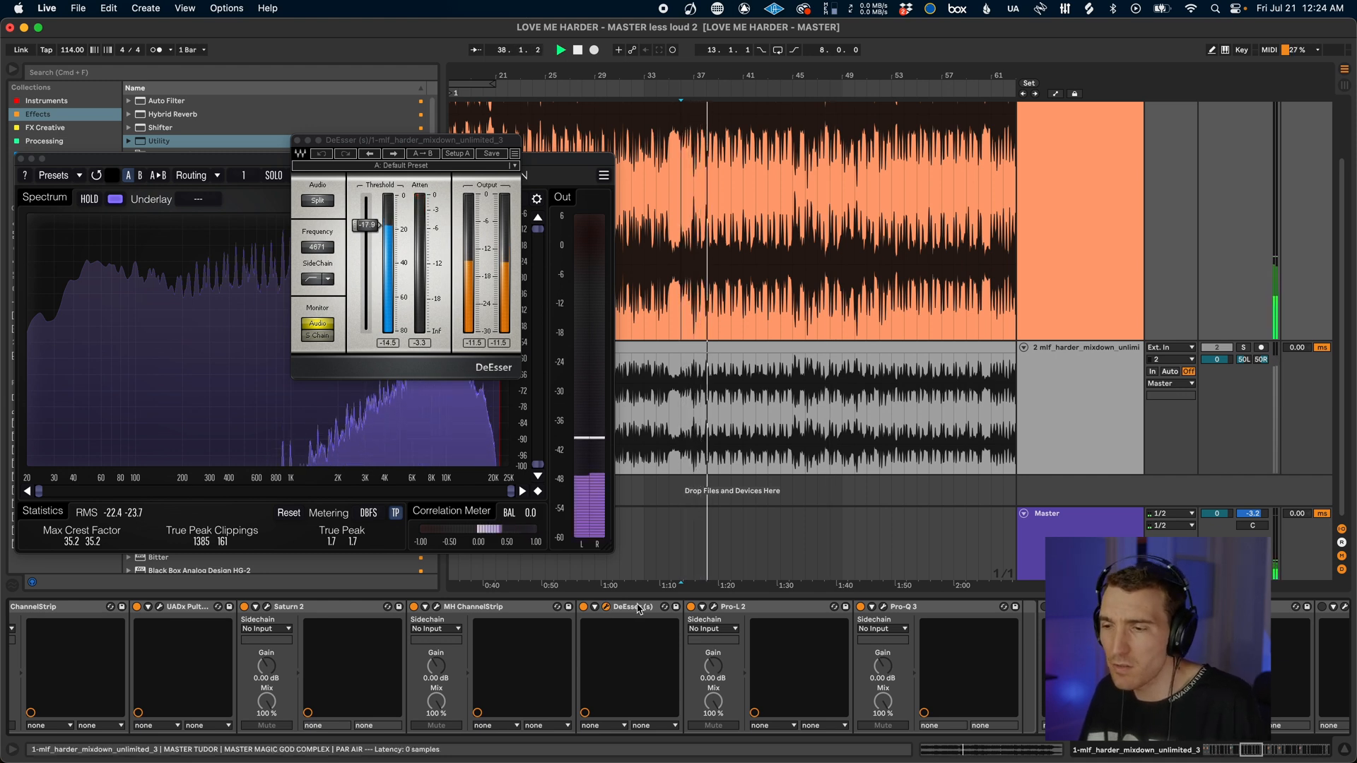
left_click(610, 608)
left_click(714, 608)
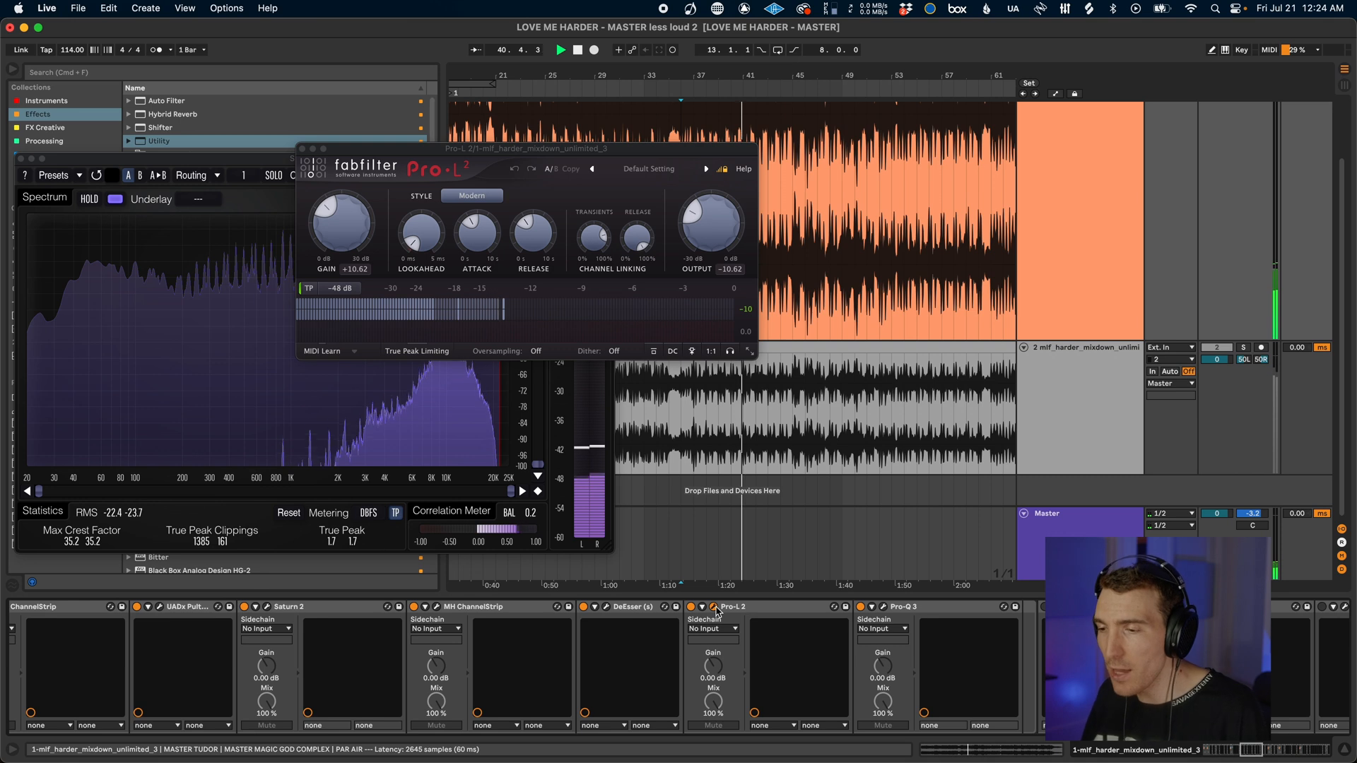
left_click(714, 608)
Open the Pro-Q 3 at the end of the PAR AIR chain, reveal its full EQ curve while listening, and stop playback
scroll(716, 664, "right", 3)
left_click(730, 607)
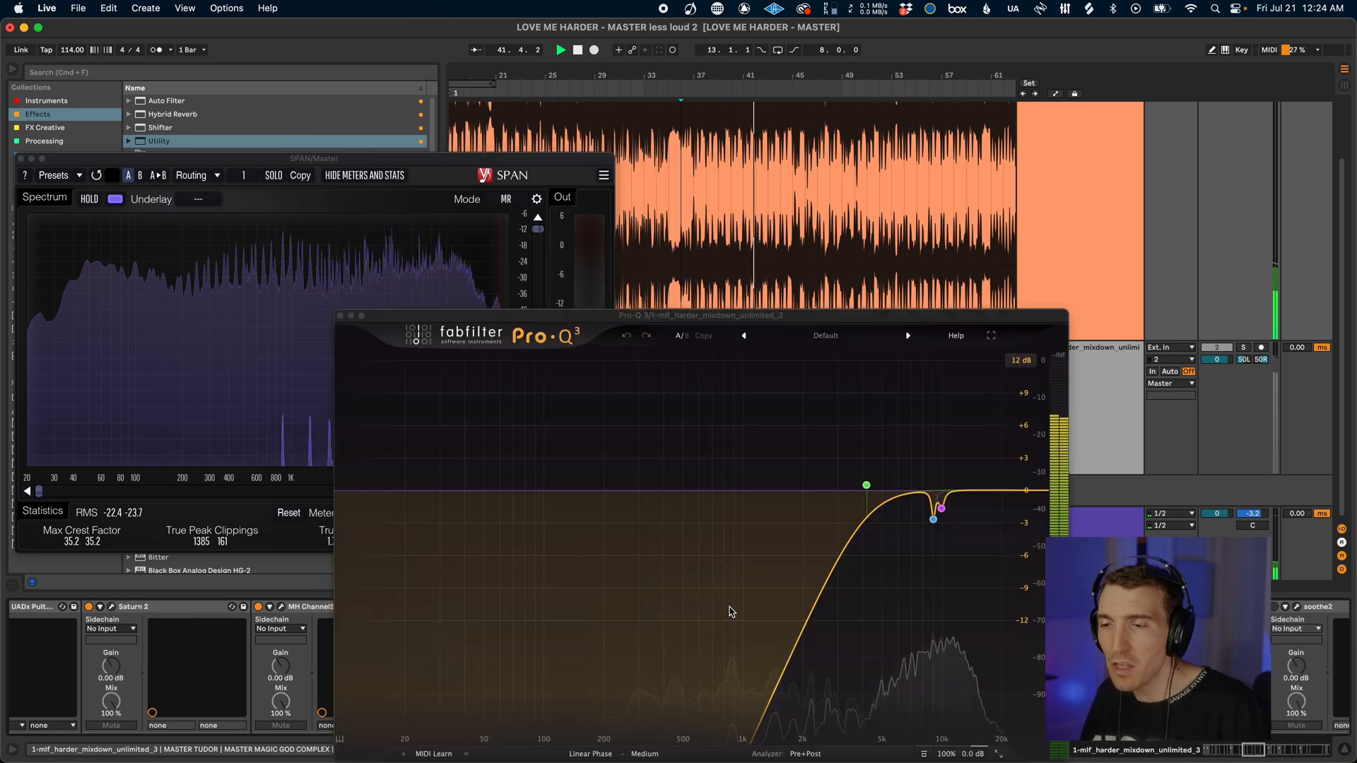
left_click_drag(939, 316, 920, 153)
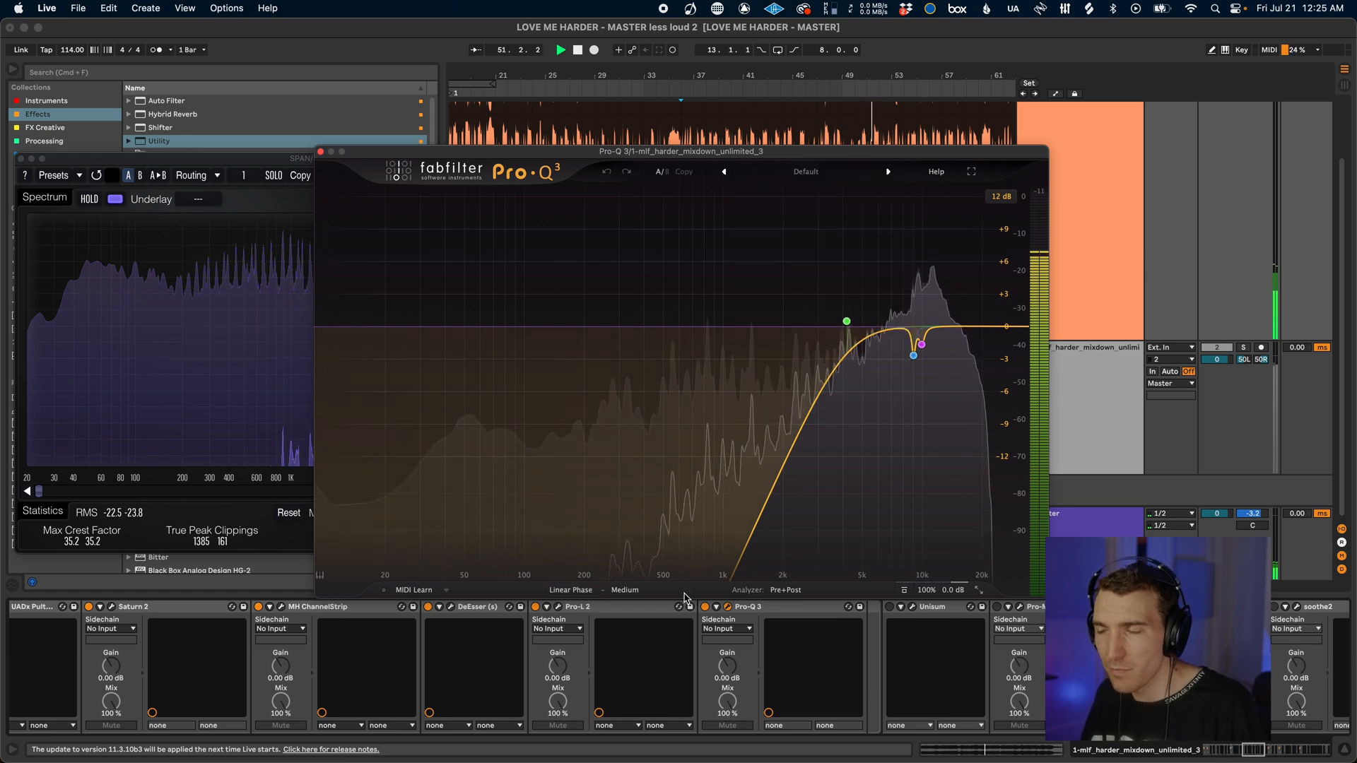
key("space")
Return to the MASTER MAGIC GOD COMPLEX rack and compare playback with the PAR AIR chain off and on
scroll(762, 648, "left", 10)
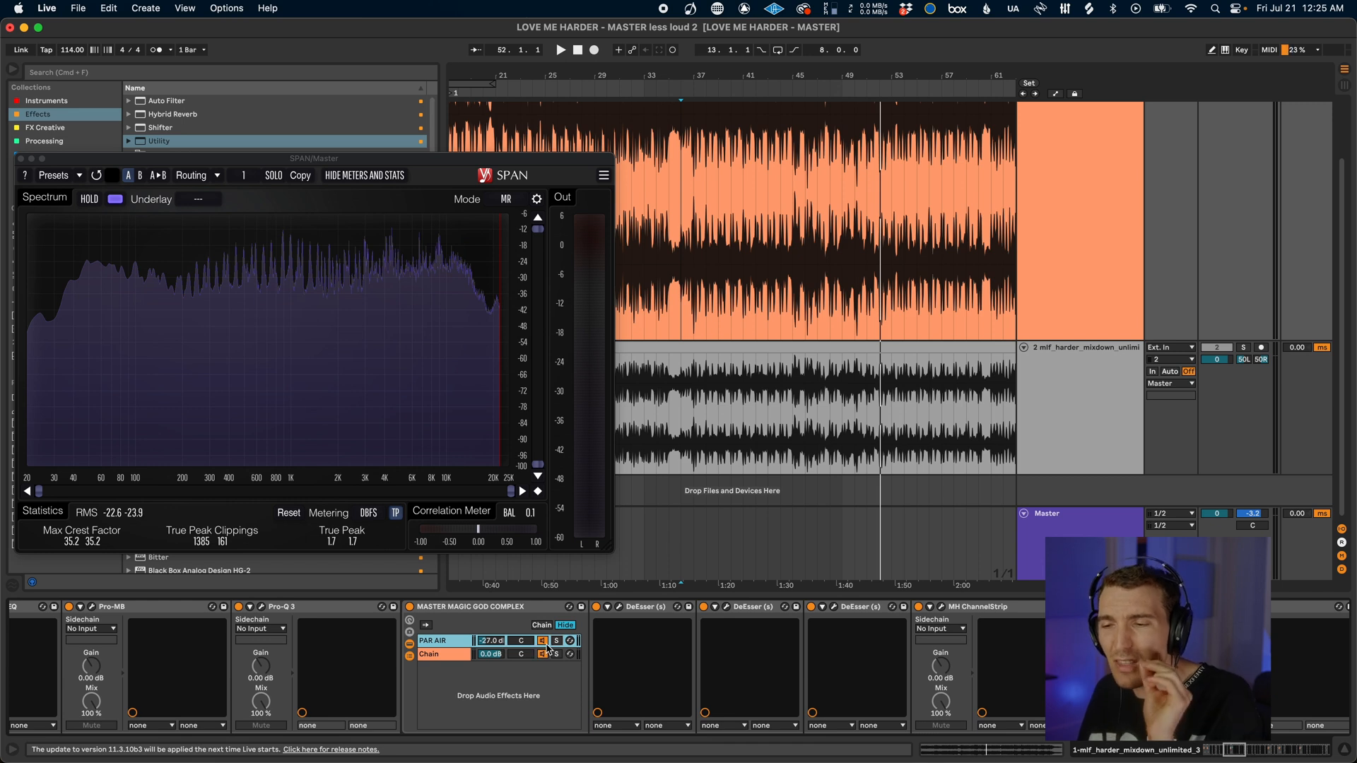
key("space")
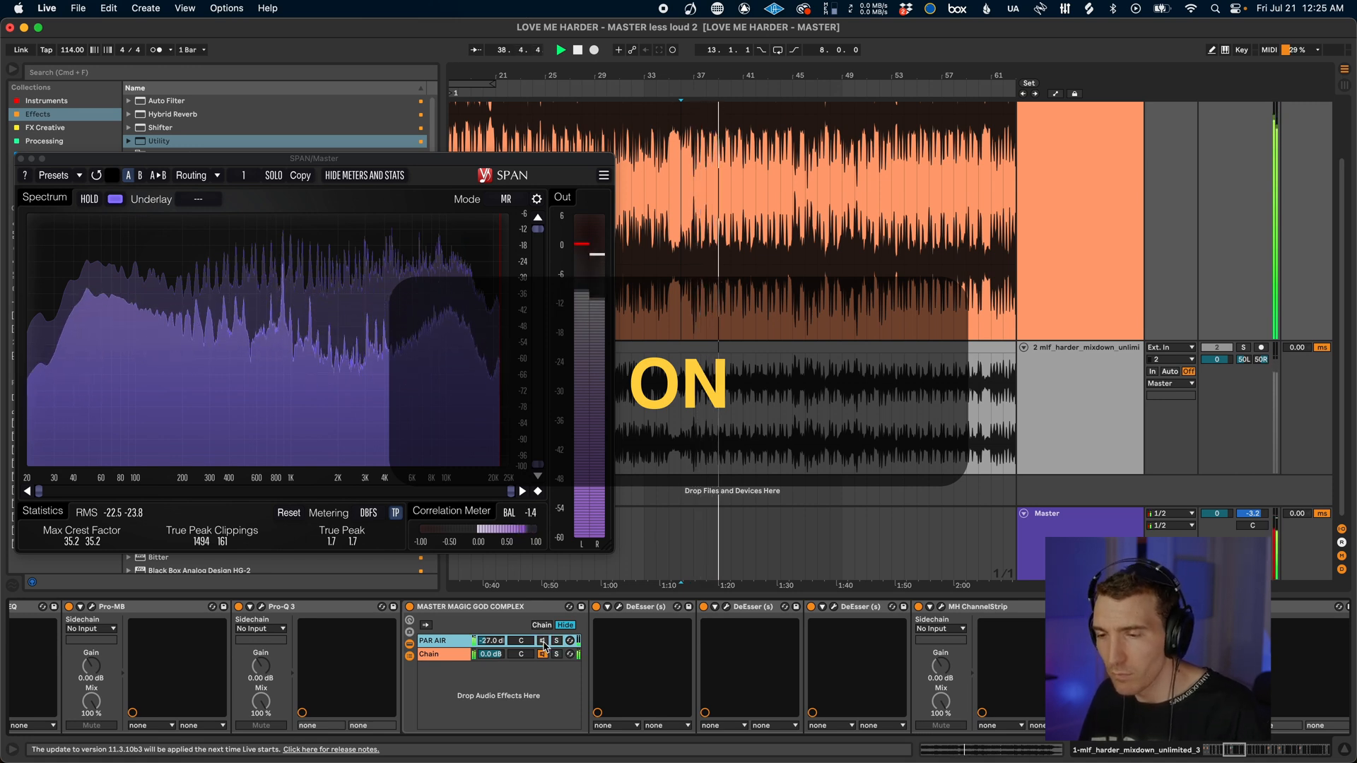
left_click(543, 640)
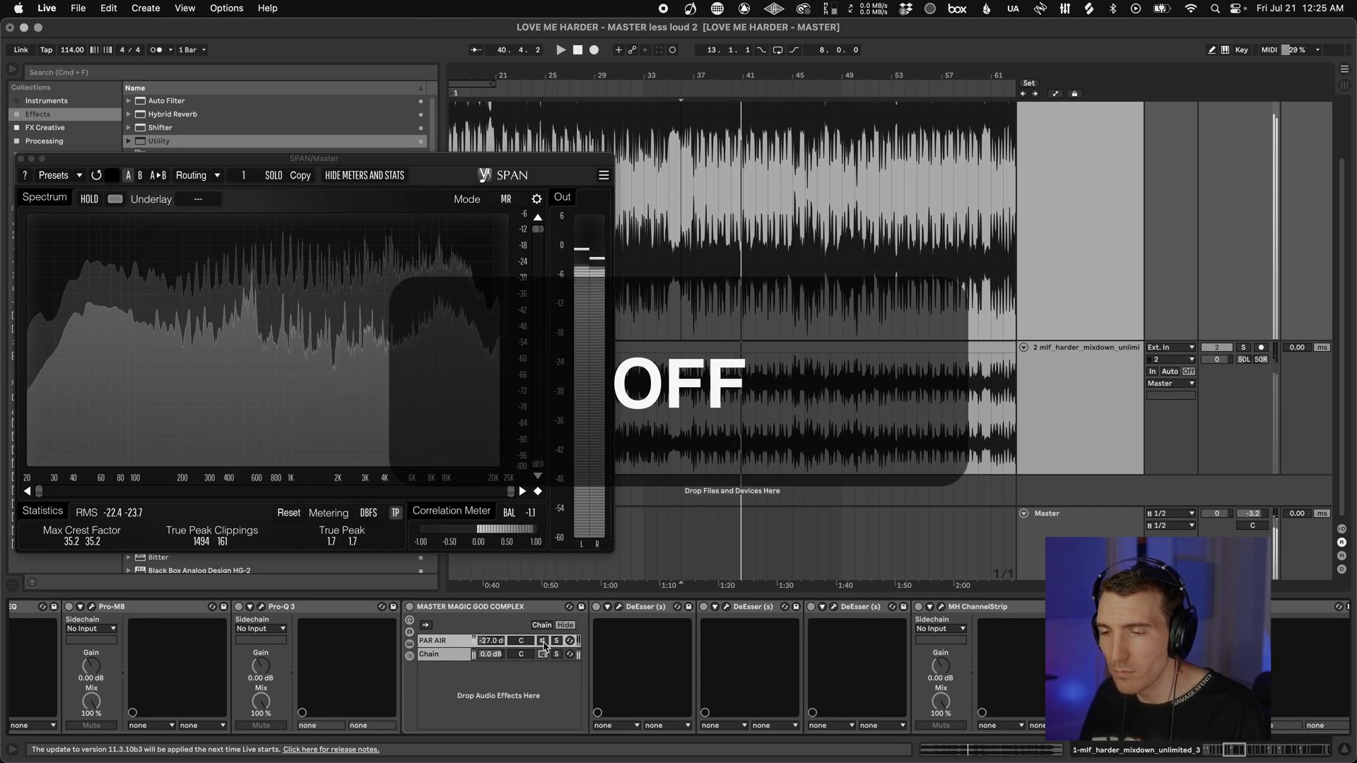
left_click(543, 641)
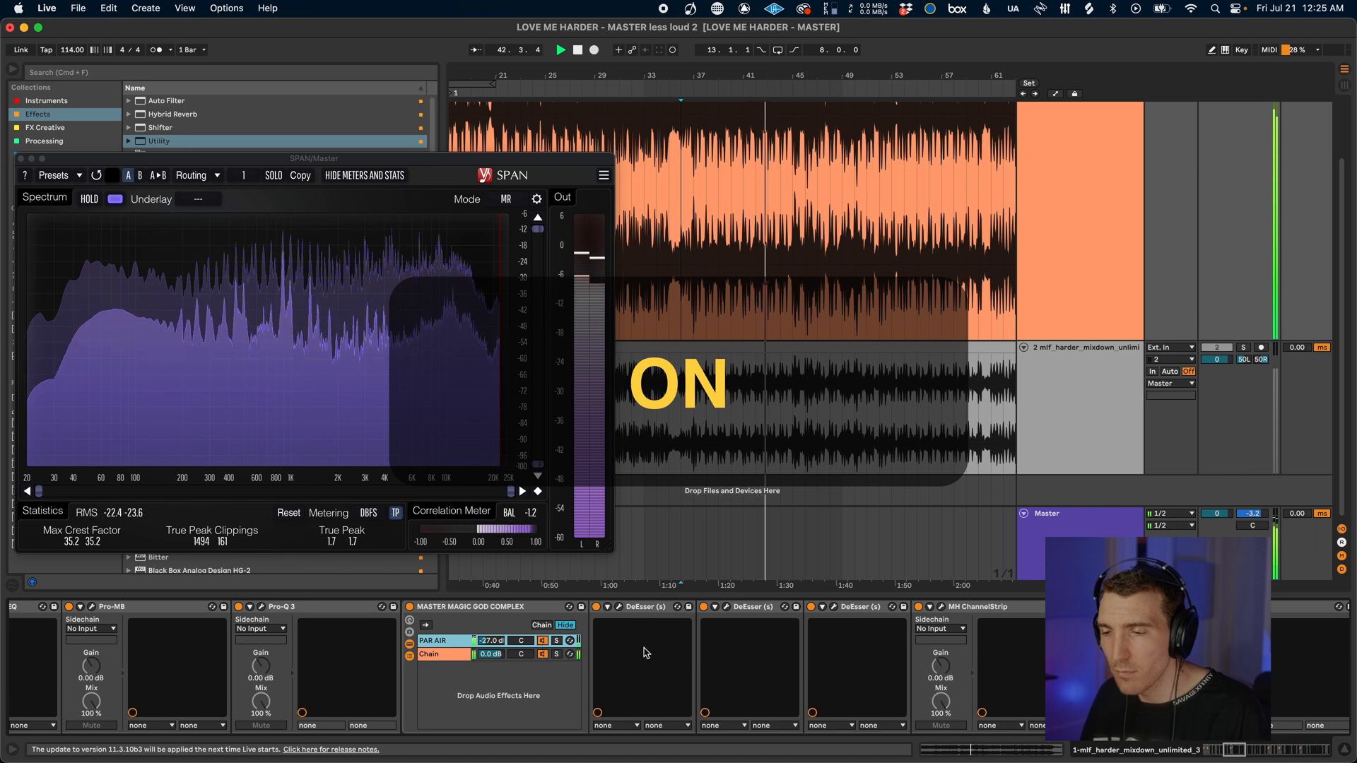
key("space")
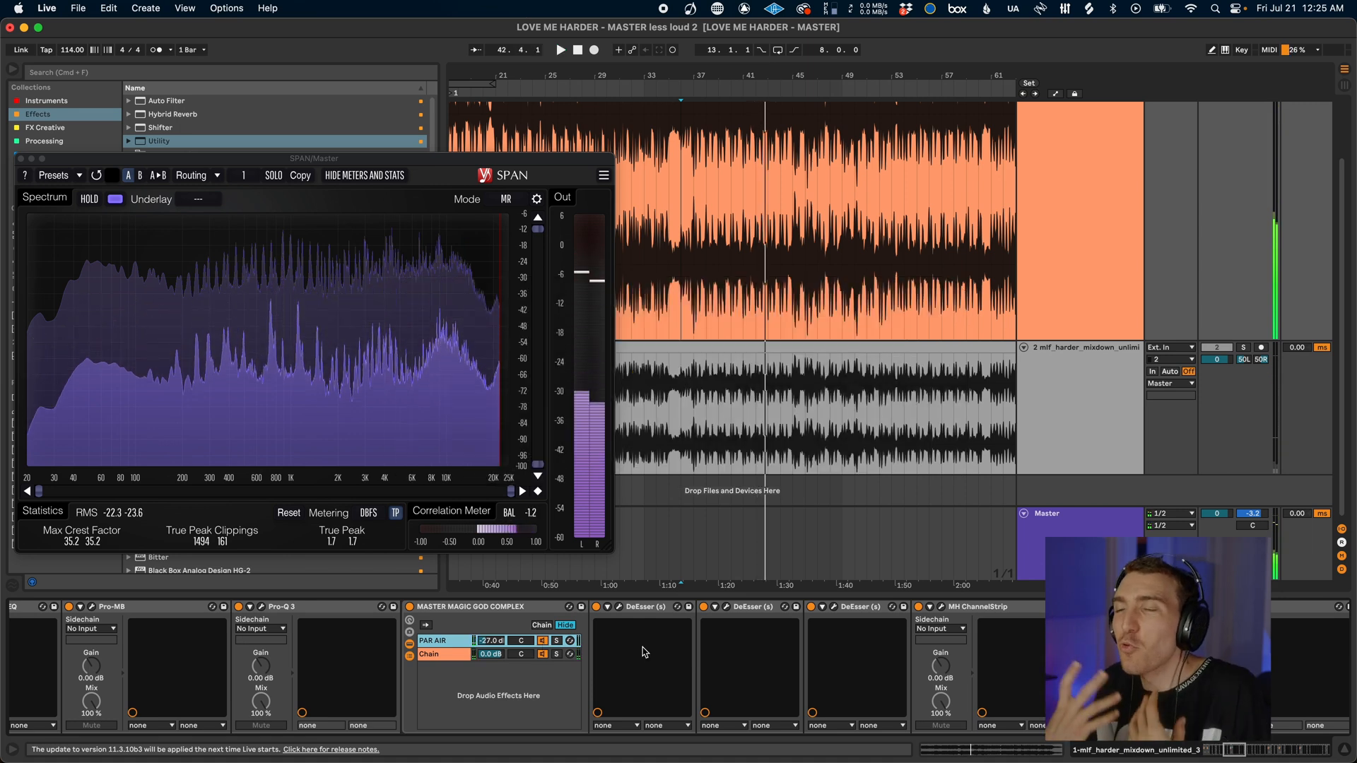
Select the rack's dry chain, turn on the Unisum compressor that follows the rack, and open and position its window
scroll(622, 654, "right", 5)
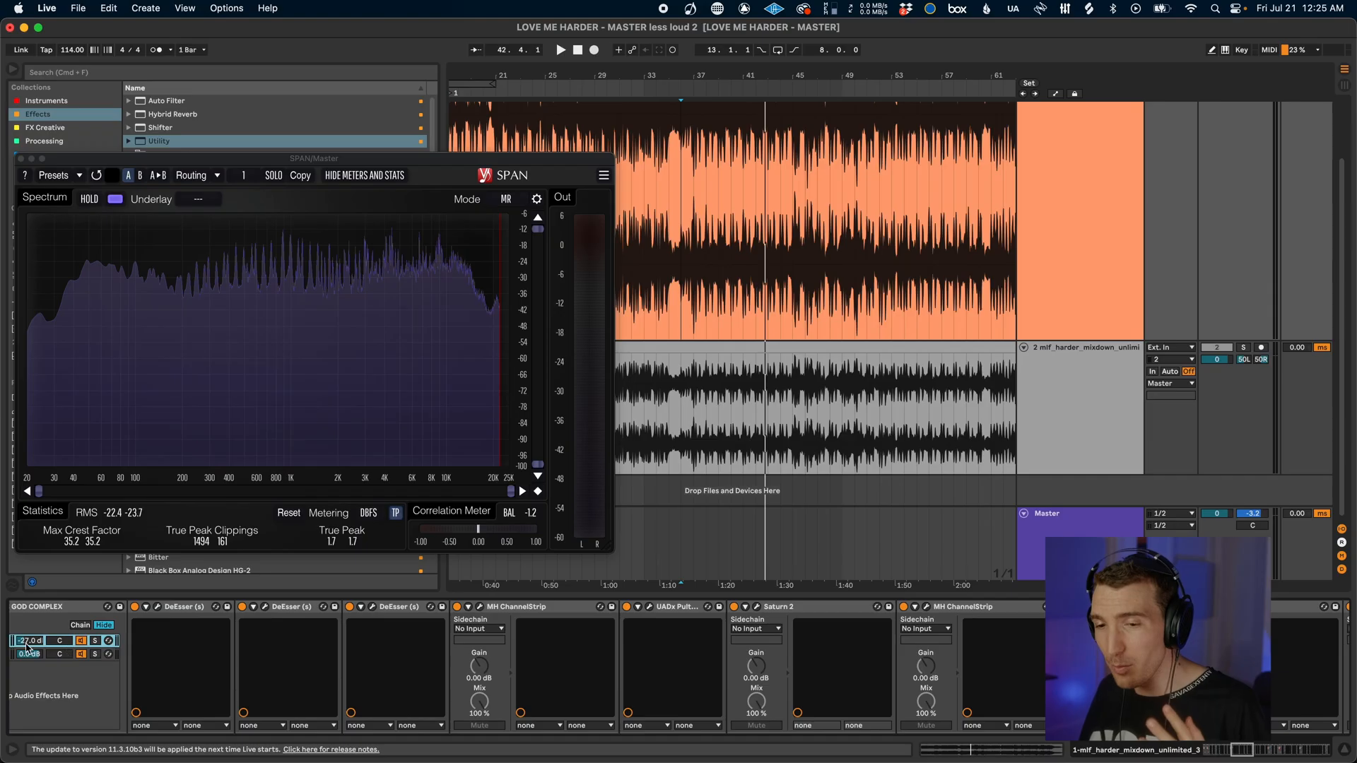
left_click(20, 654)
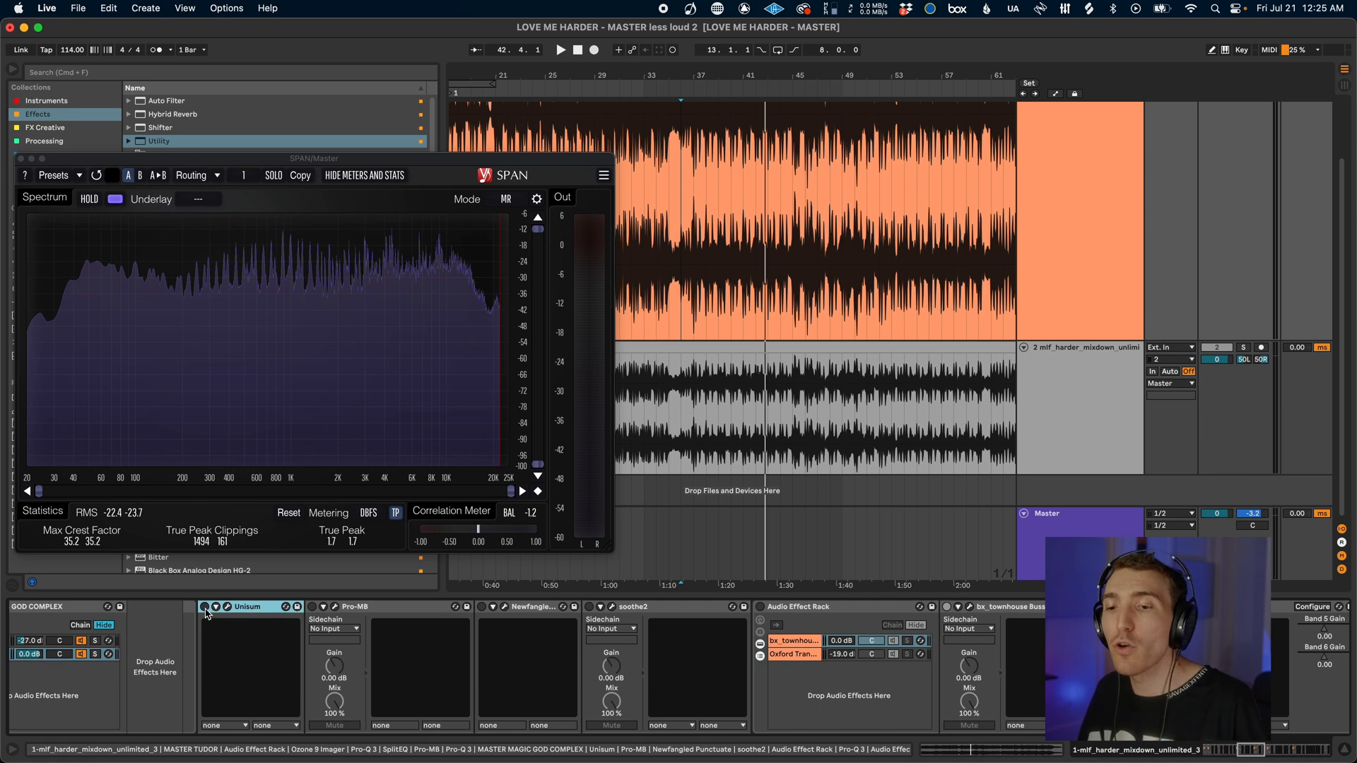
left_click(229, 607)
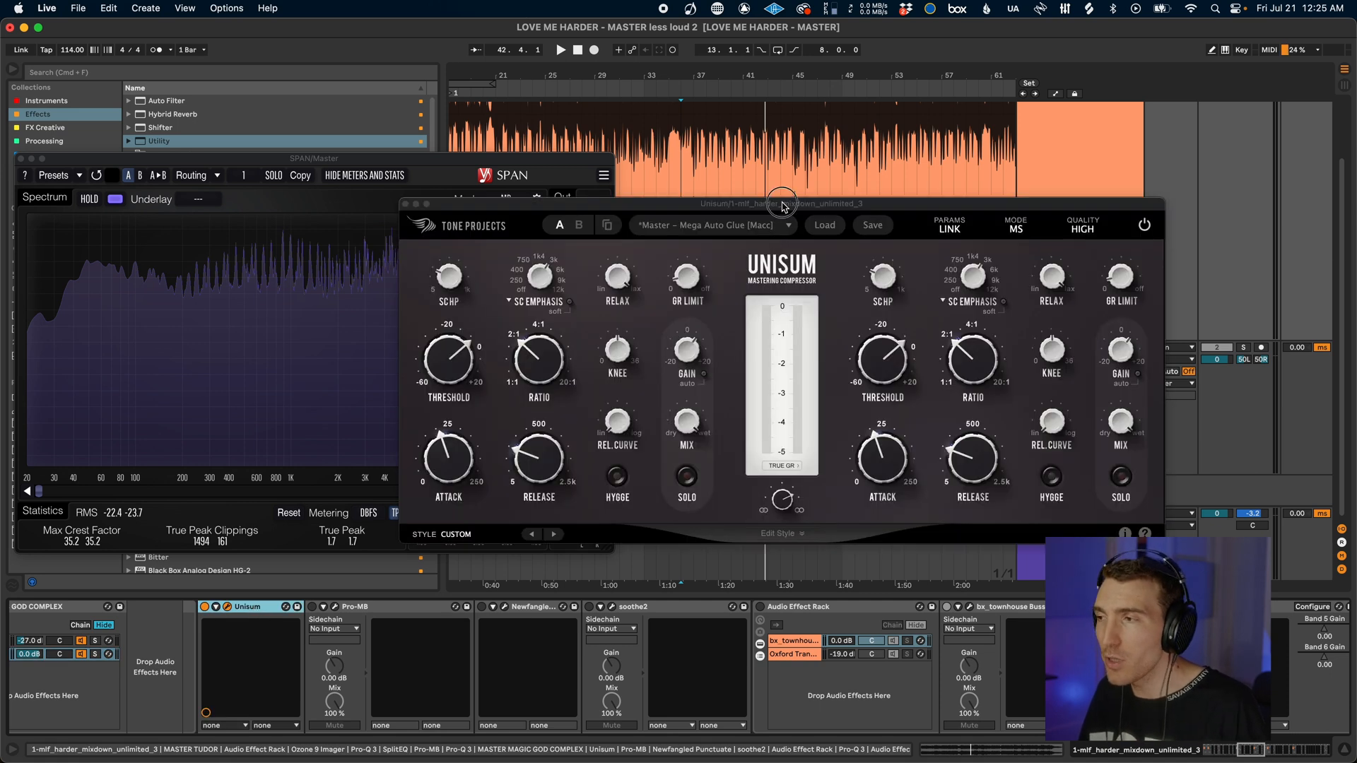
left_click_drag(782, 205, 745, 200)
Check Unisum's available quality options and close the list, keeping High
left_click(1045, 224)
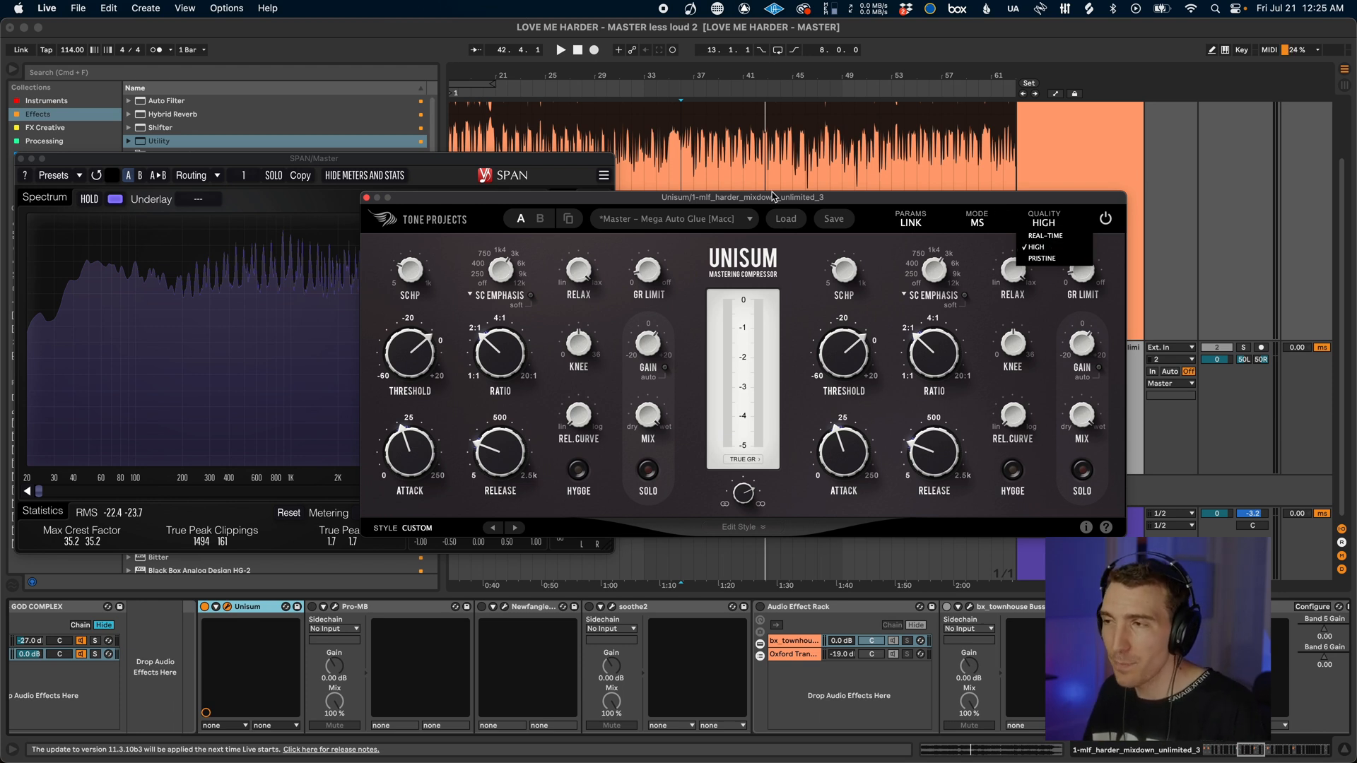
left_click_drag(775, 195, 775, 195)
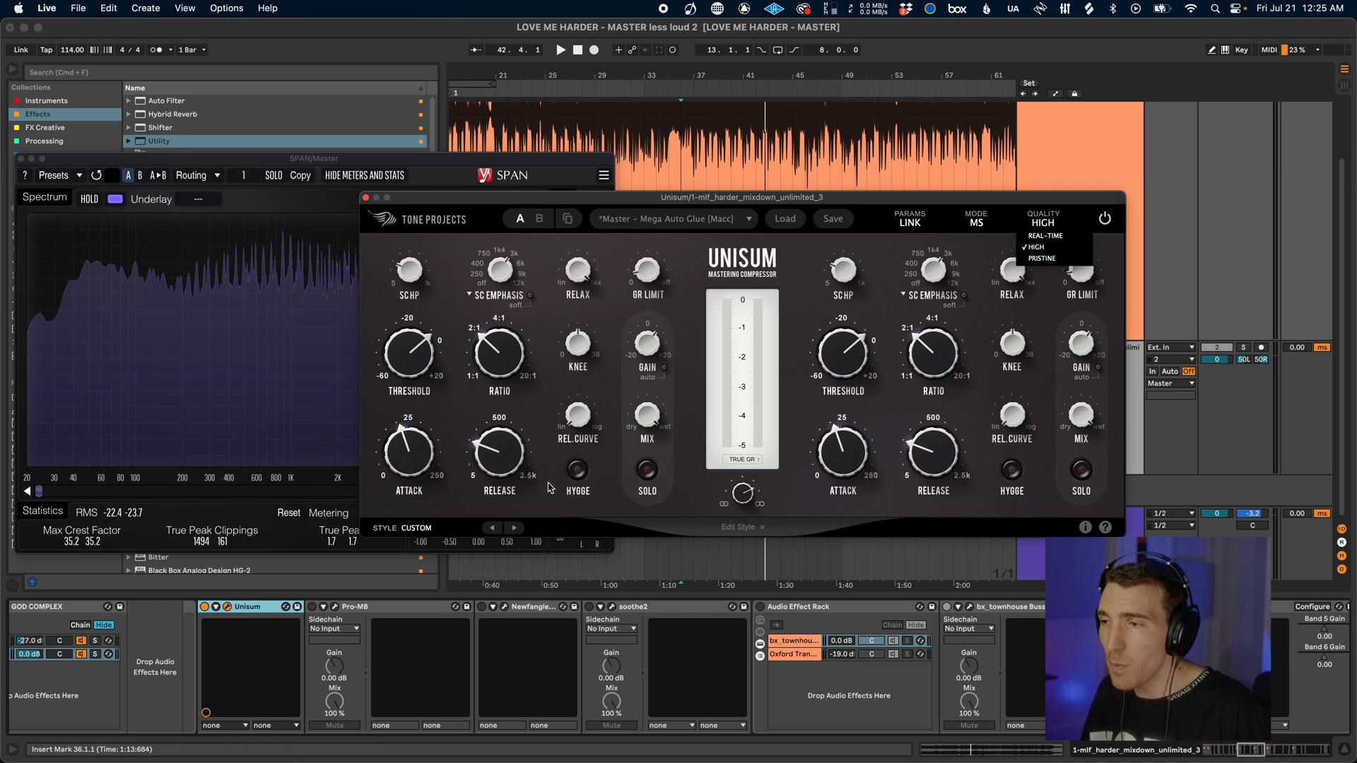
left_click(823, 246)
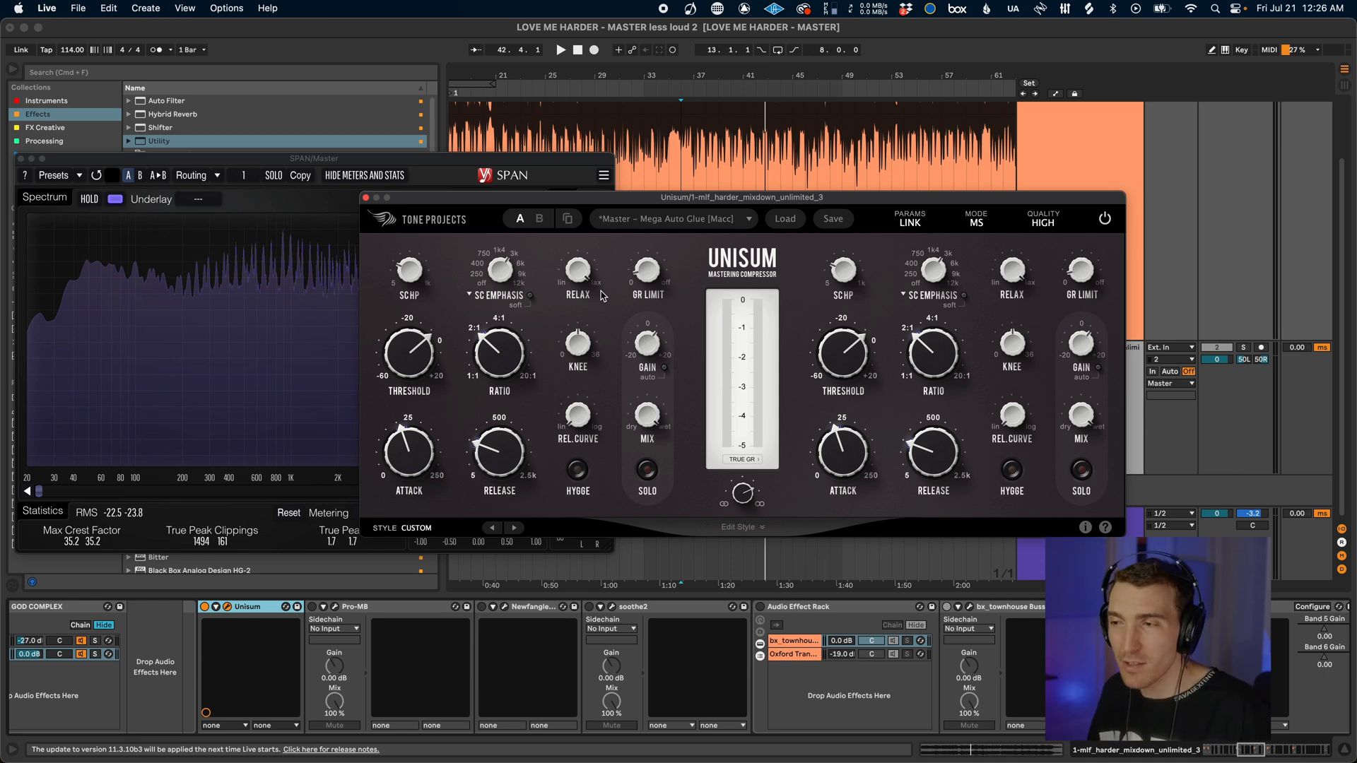
Examine Unisum's linking control and gain-reduction meter, and compare playback with the compressor off and on
key("space")
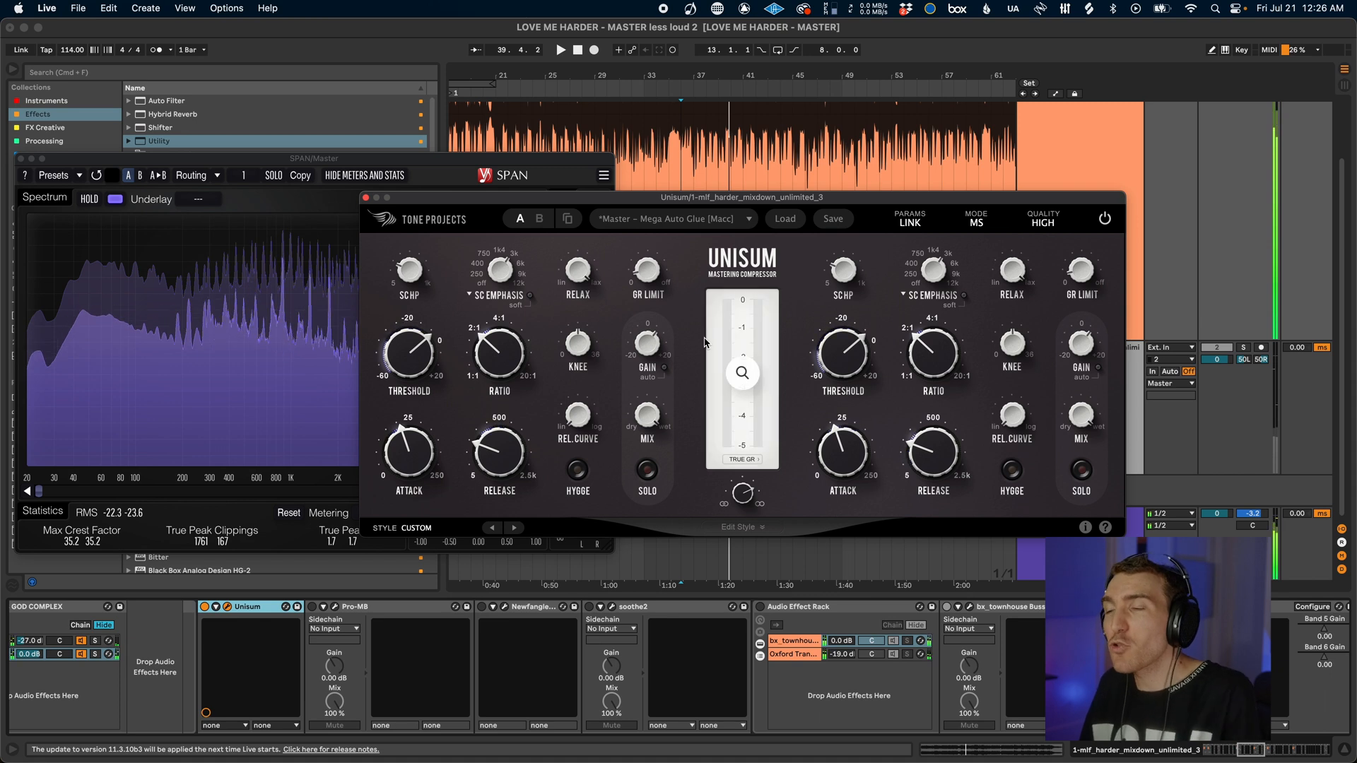
mouse_move(746, 494)
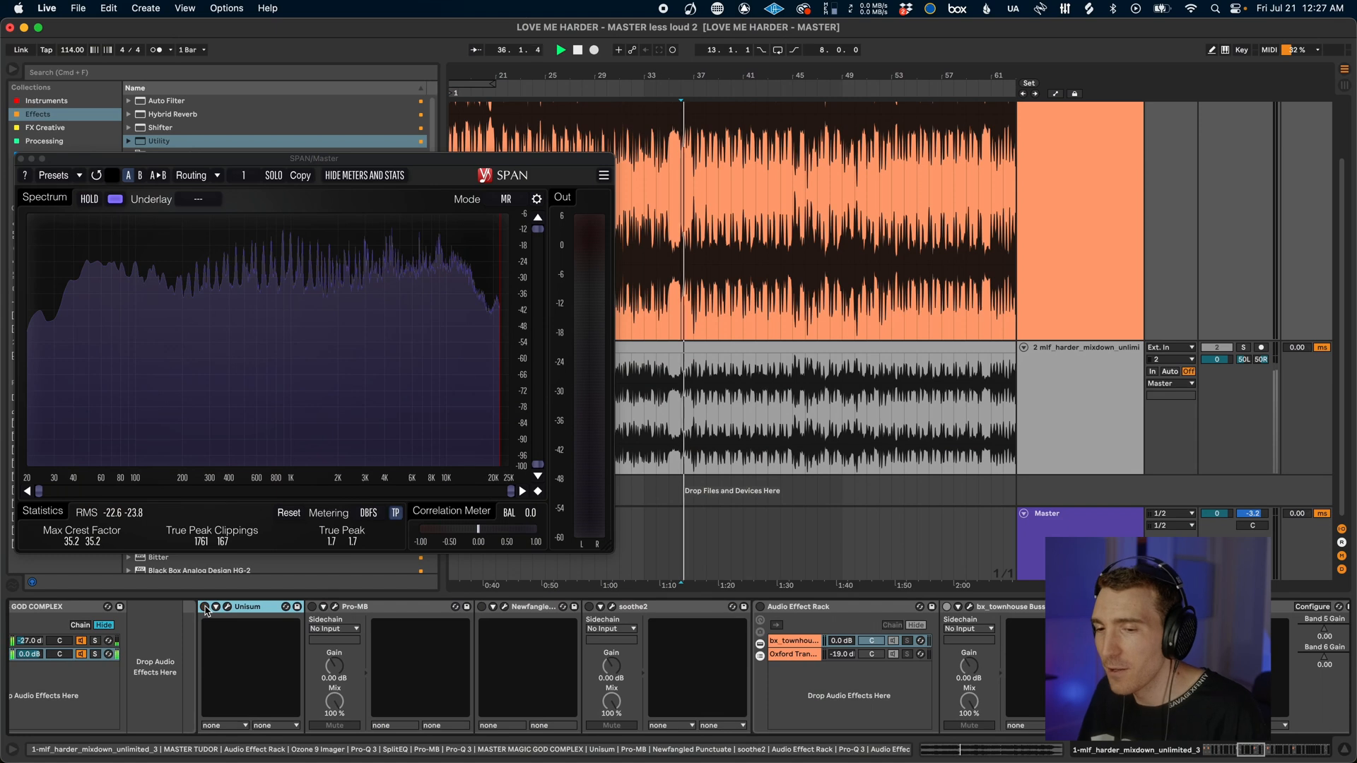
left_click(205, 607)
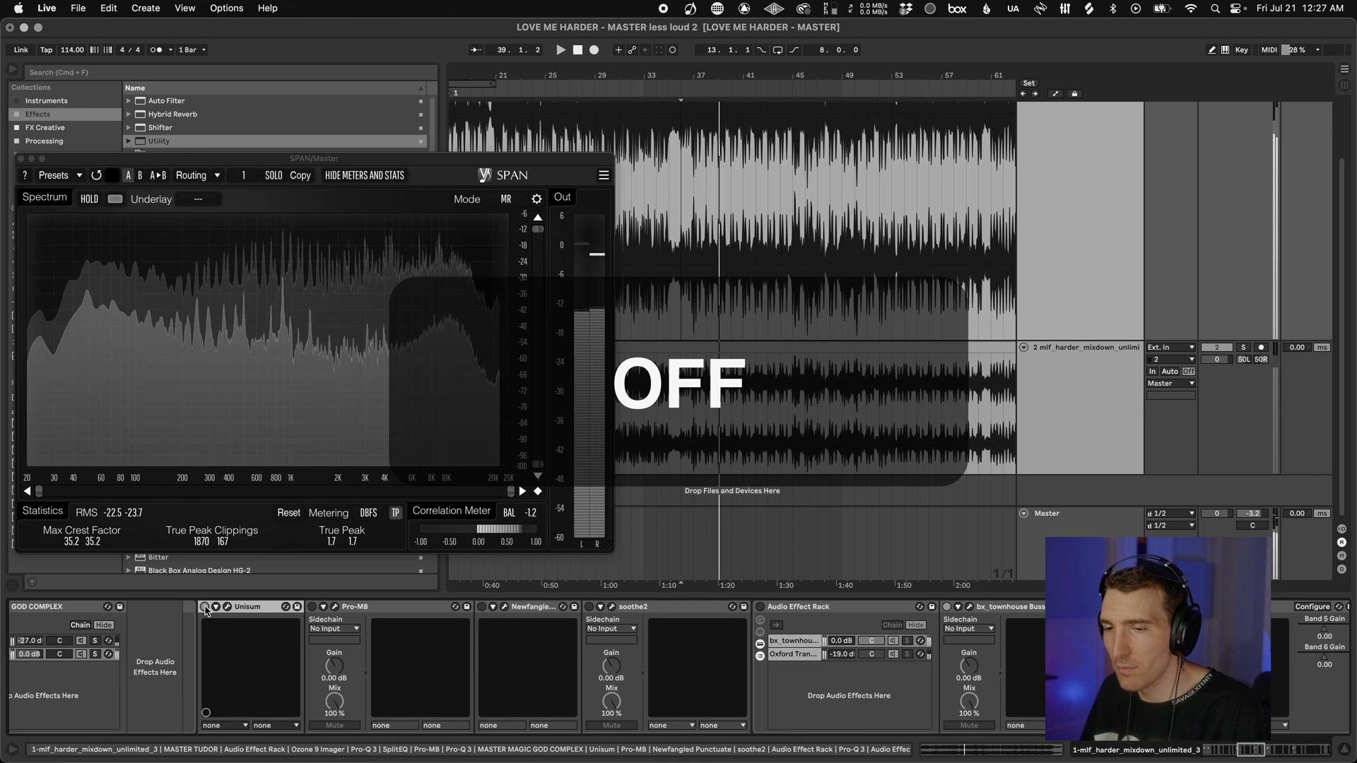
left_click(205, 607)
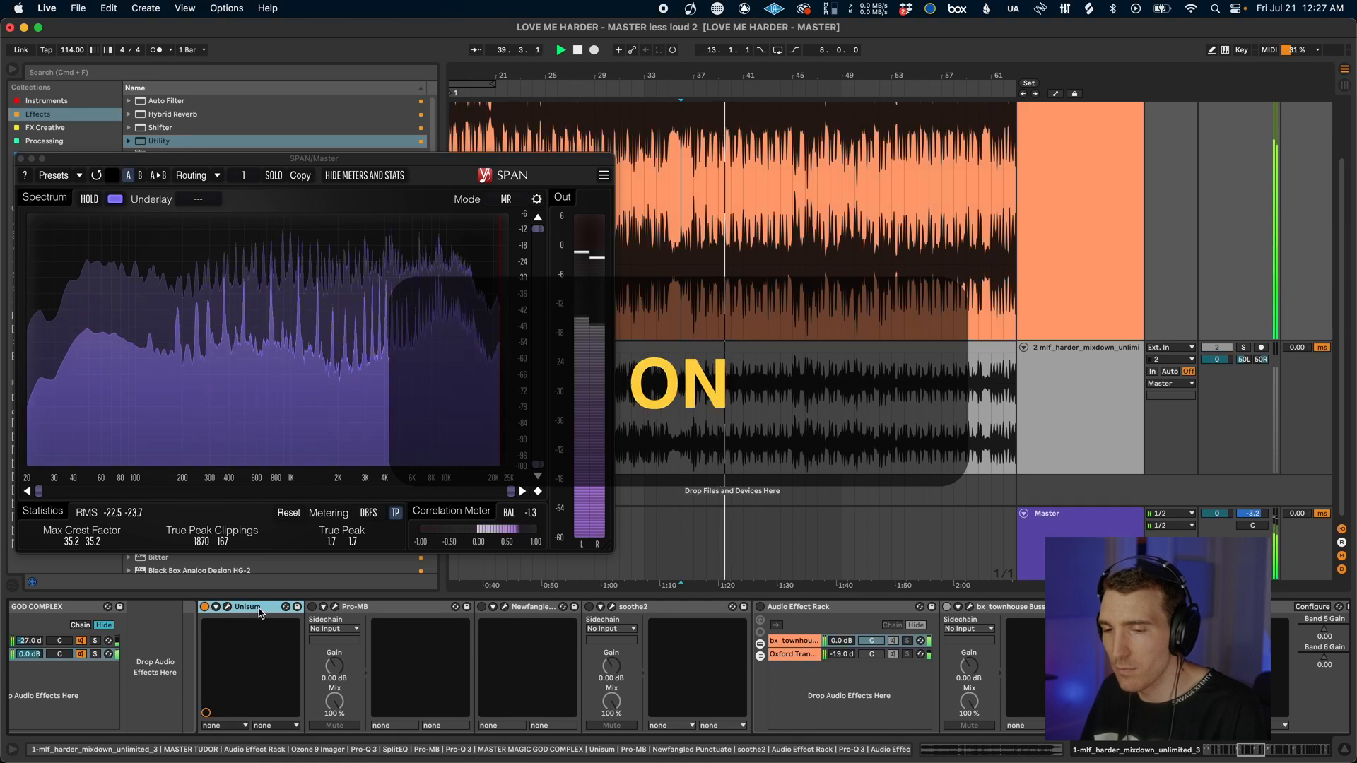
left_click(205, 607)
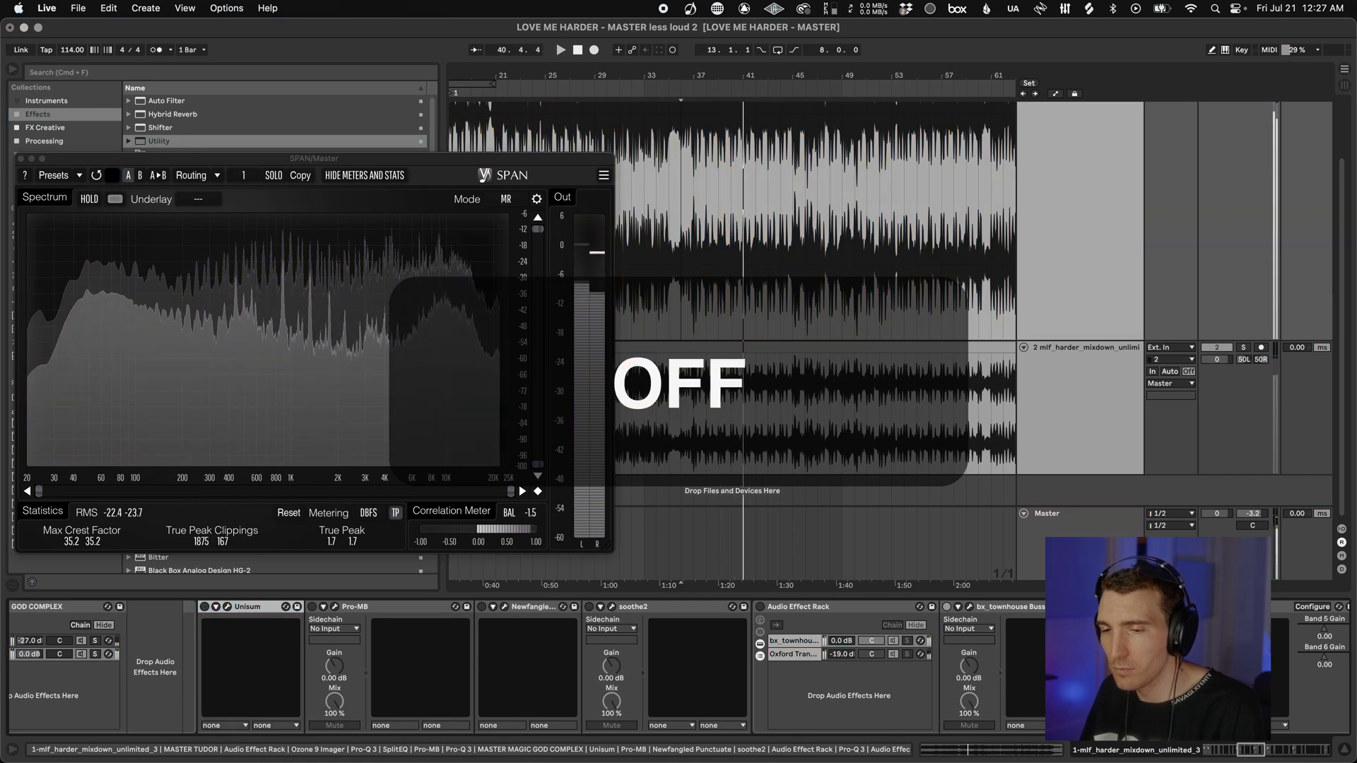
left_click(204, 607)
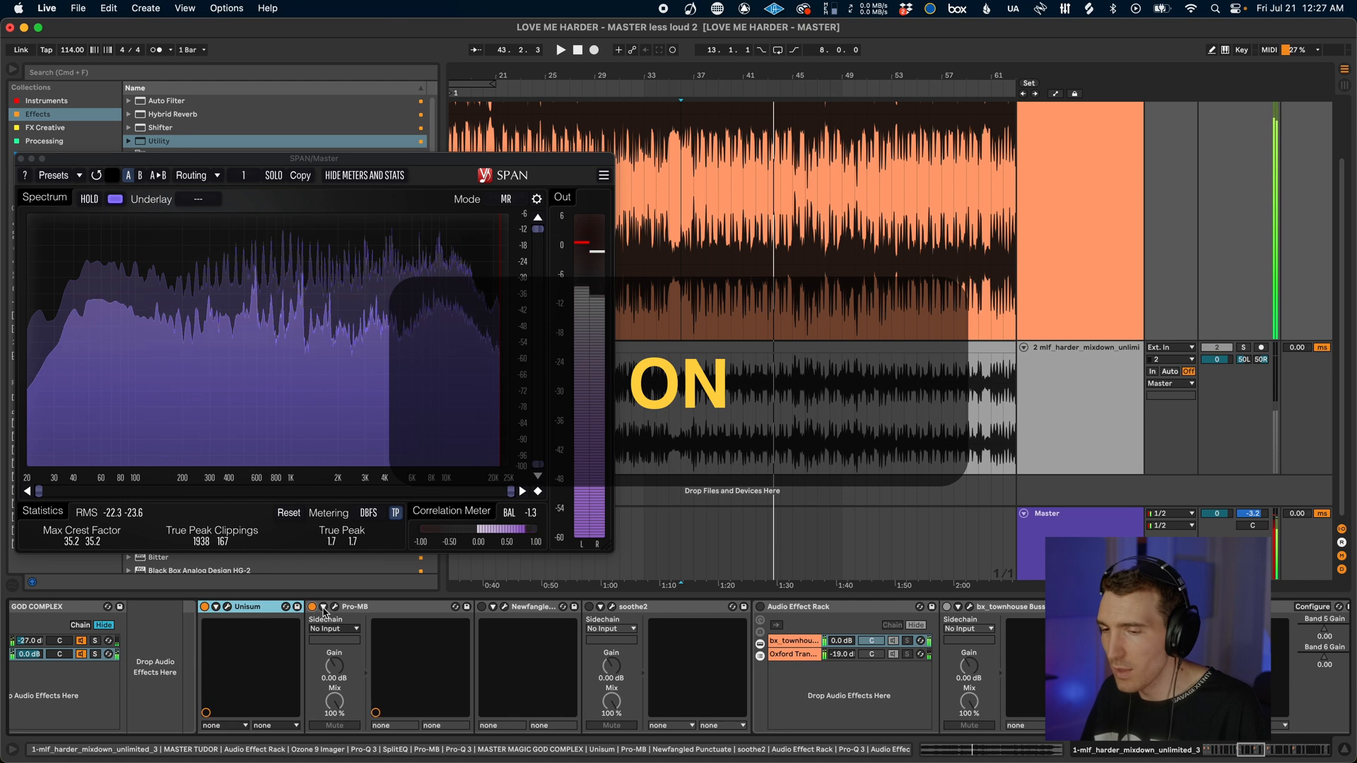
Open Pro-MB, move its window above the device chain, inspect Band 1 and its high crossover during playback, and close it
left_click(334, 606)
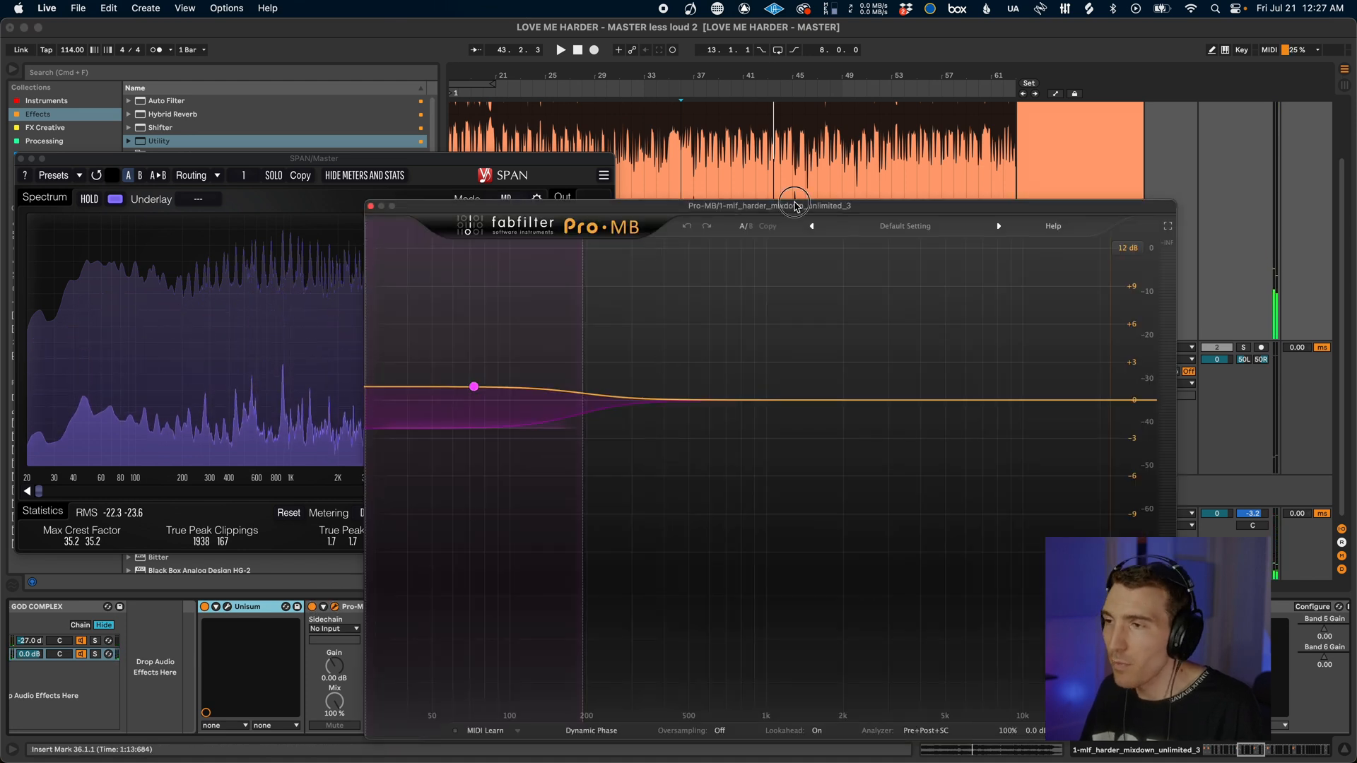
left_click_drag(794, 206, 785, 56)
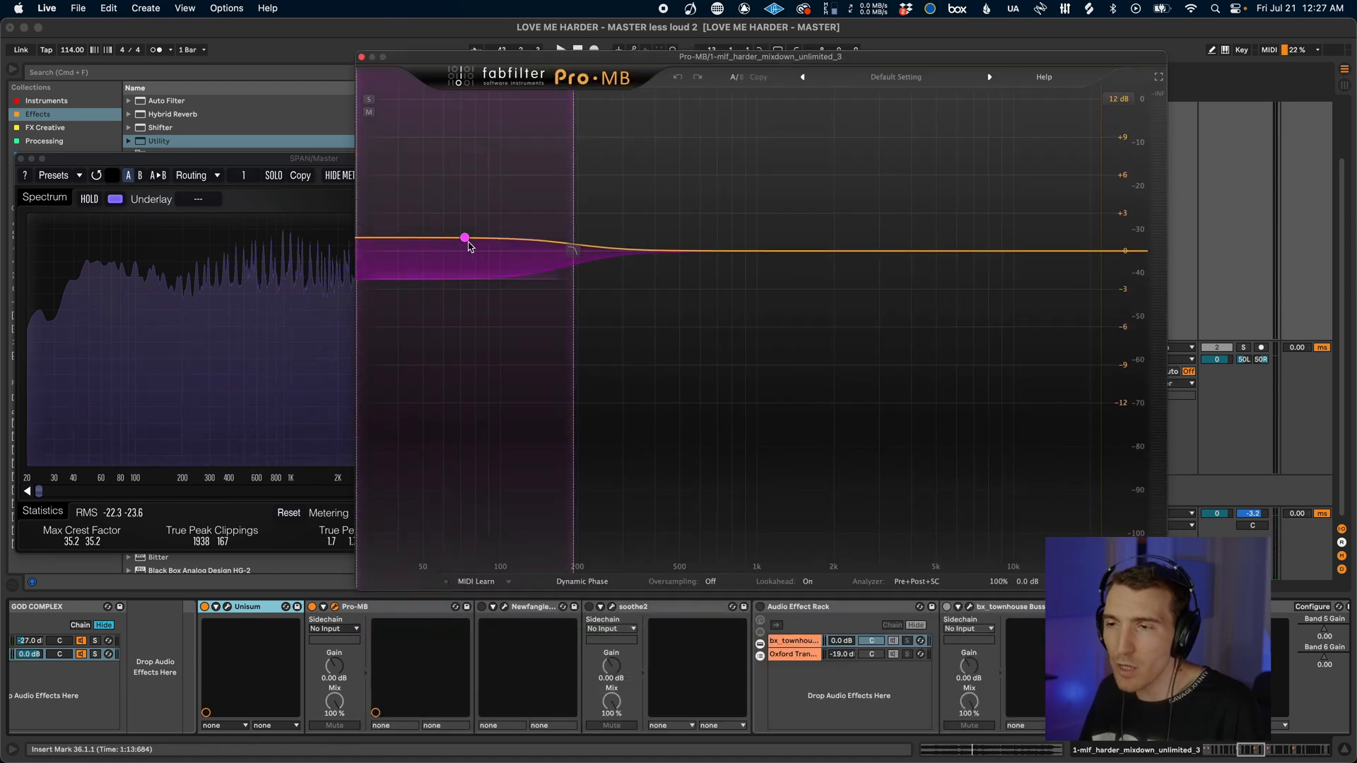
mouse_move(467, 240)
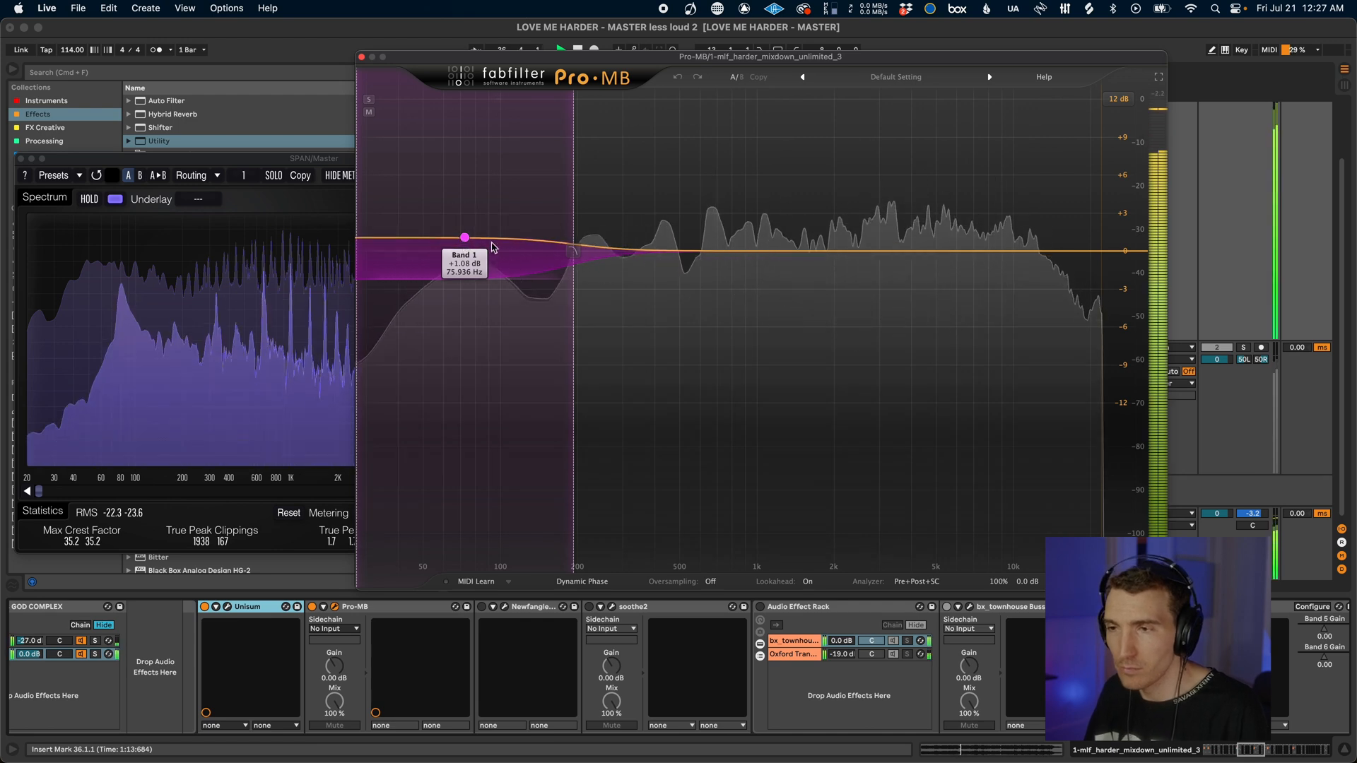
mouse_move(578, 287)
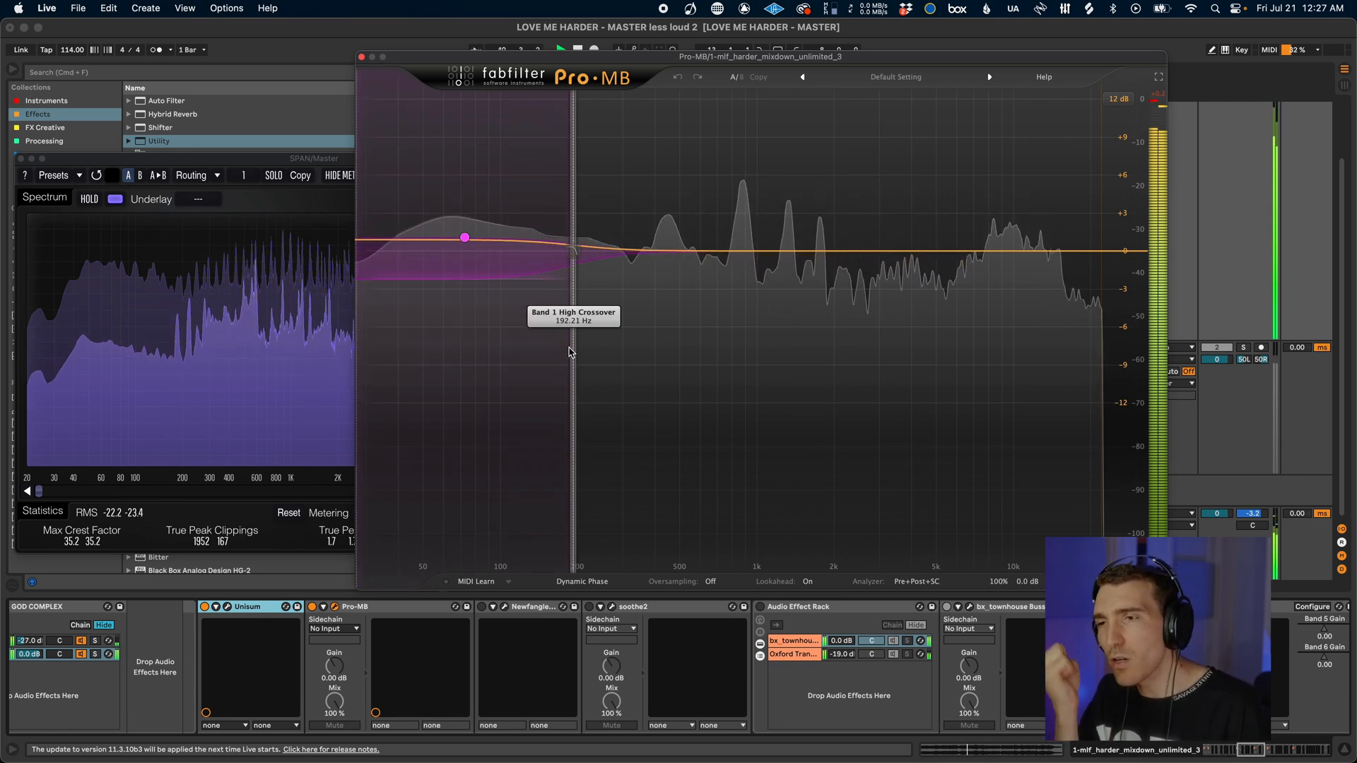
left_click(468, 401)
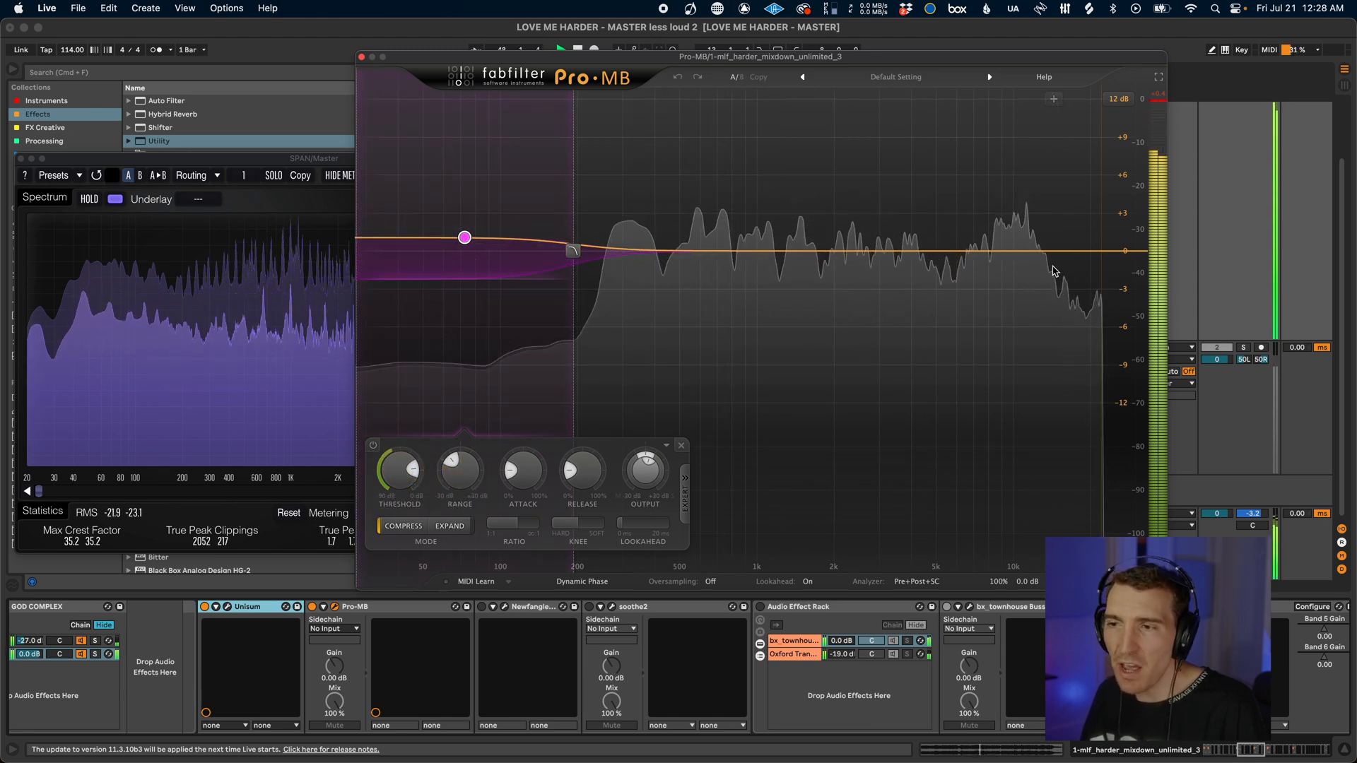
key("space")
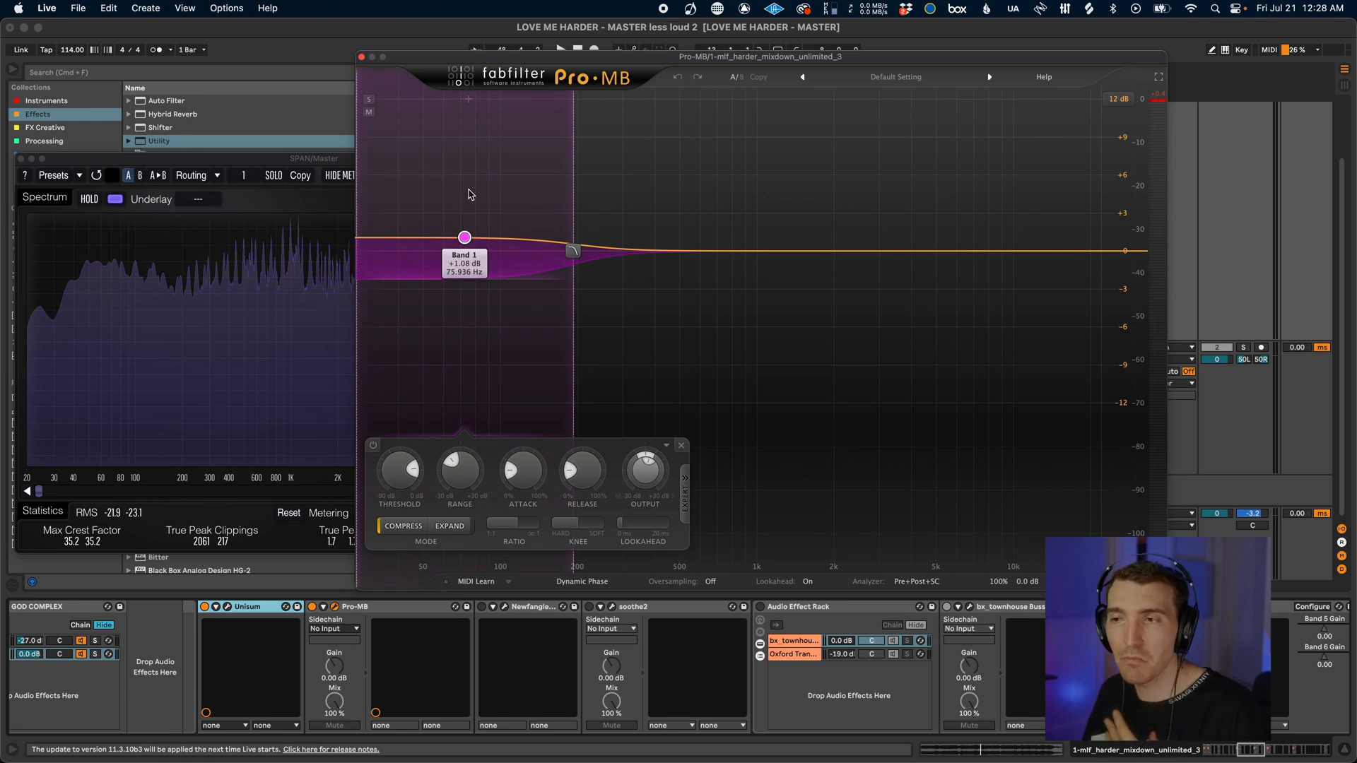
left_click(361, 56)
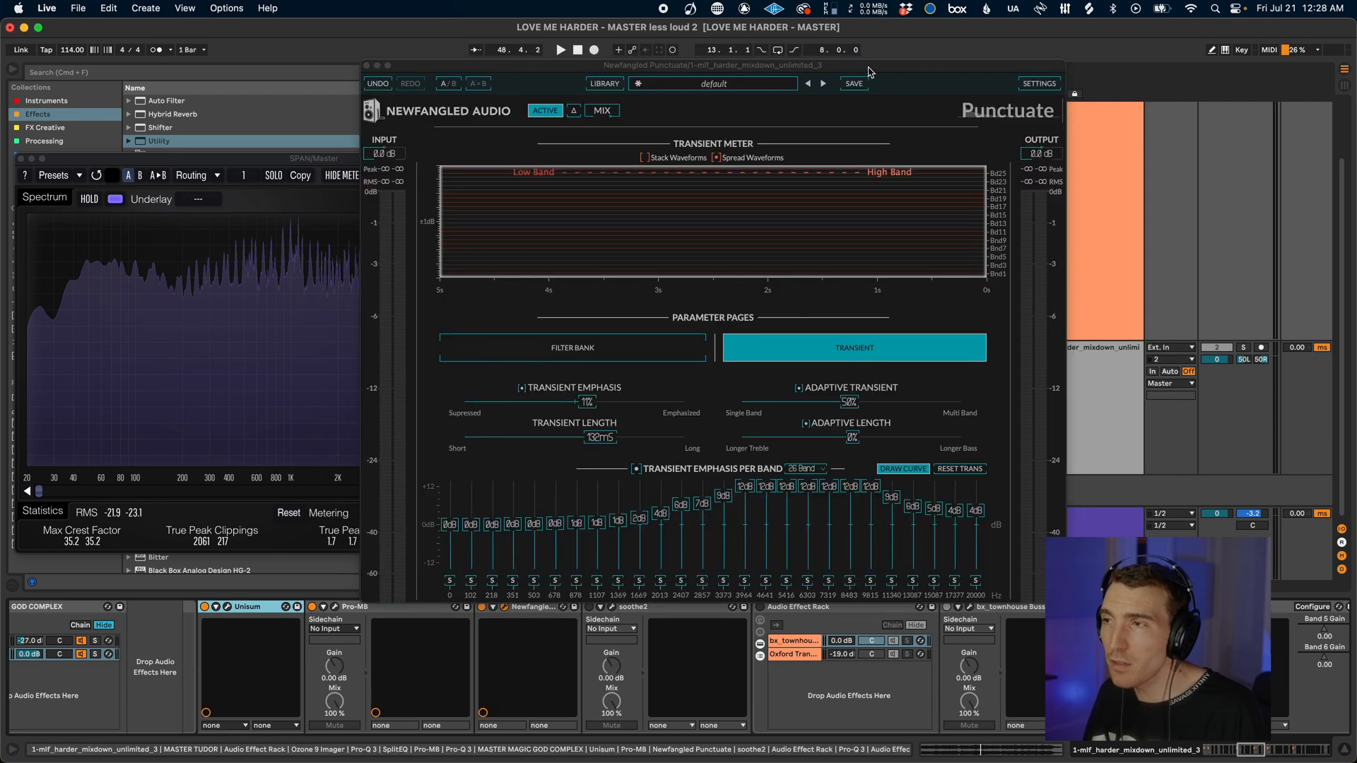
Position the Newfangled Punctuate window, compare playback with the plug-in off and on, and close the window with playback stopped
left_click_drag(868, 68, 829, 59)
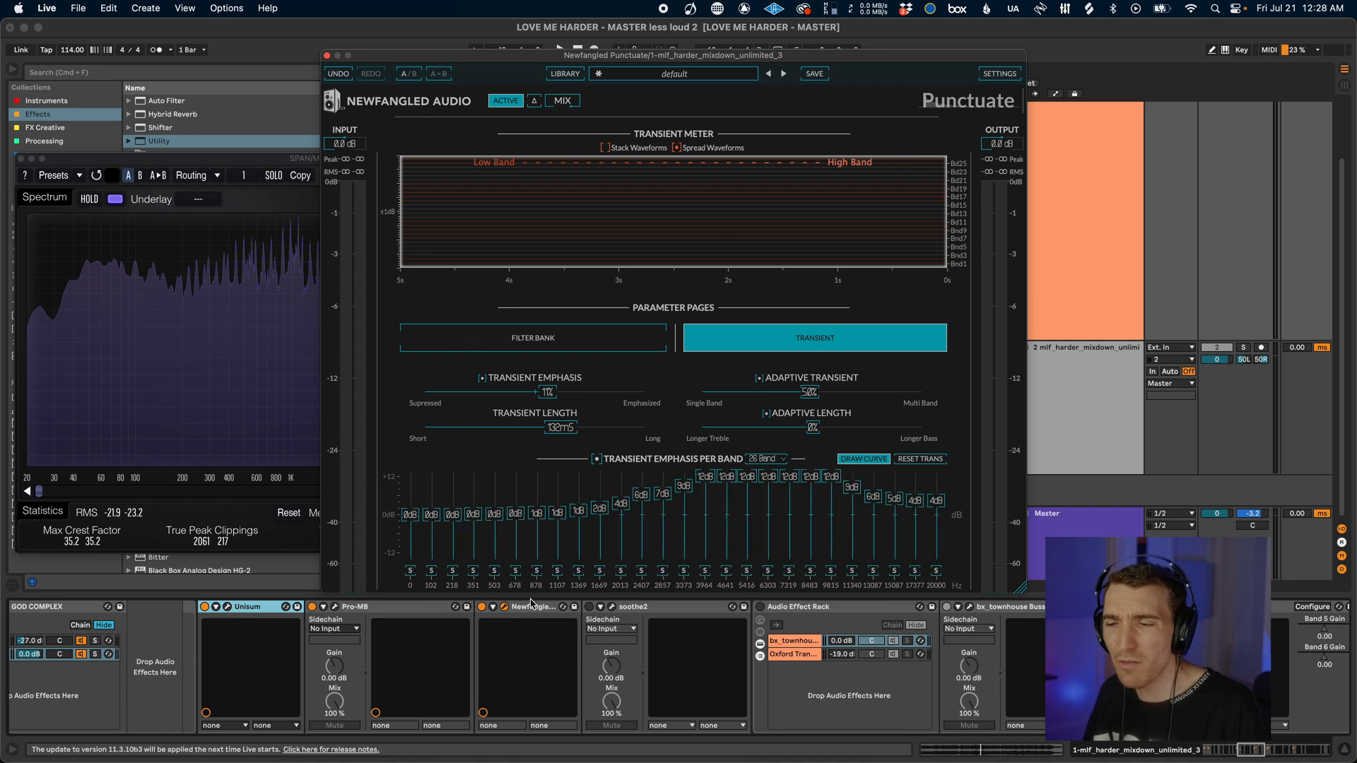
left_click(482, 608)
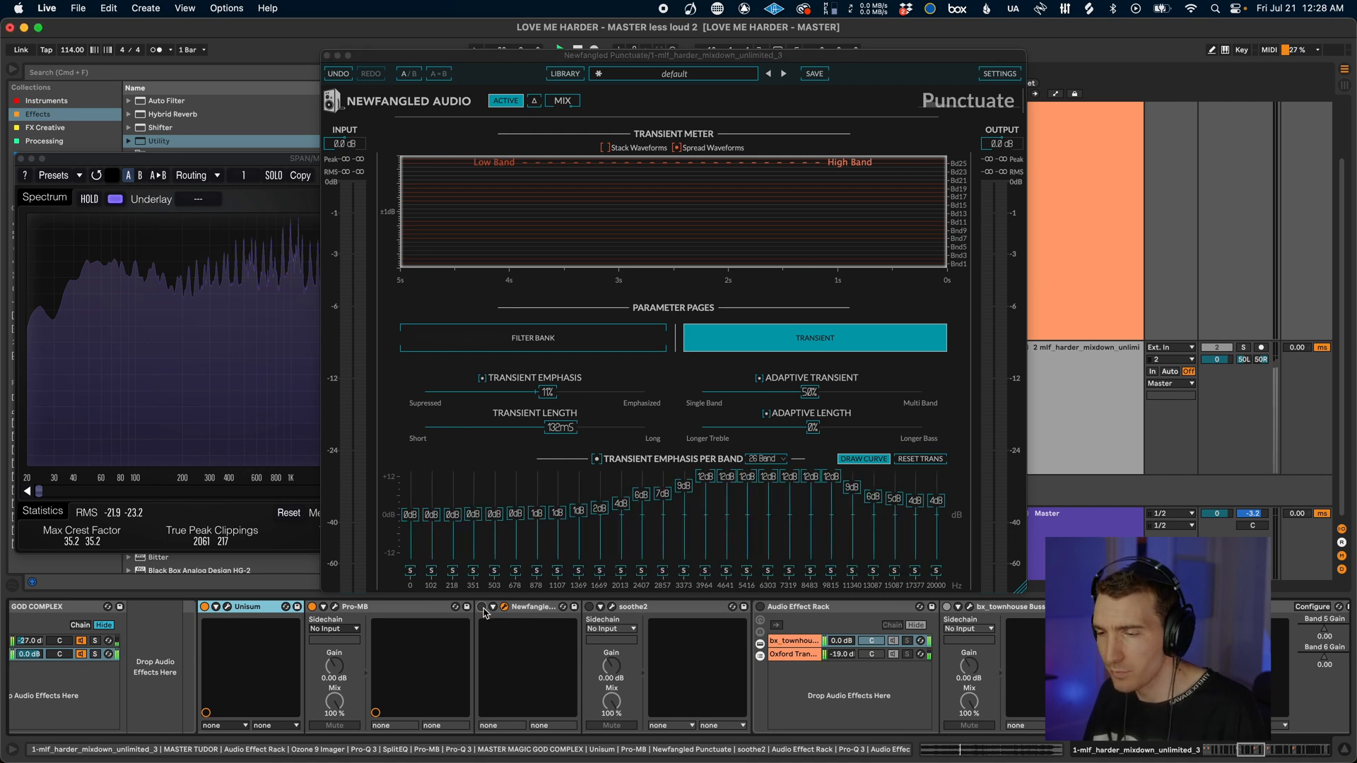
left_click(482, 608)
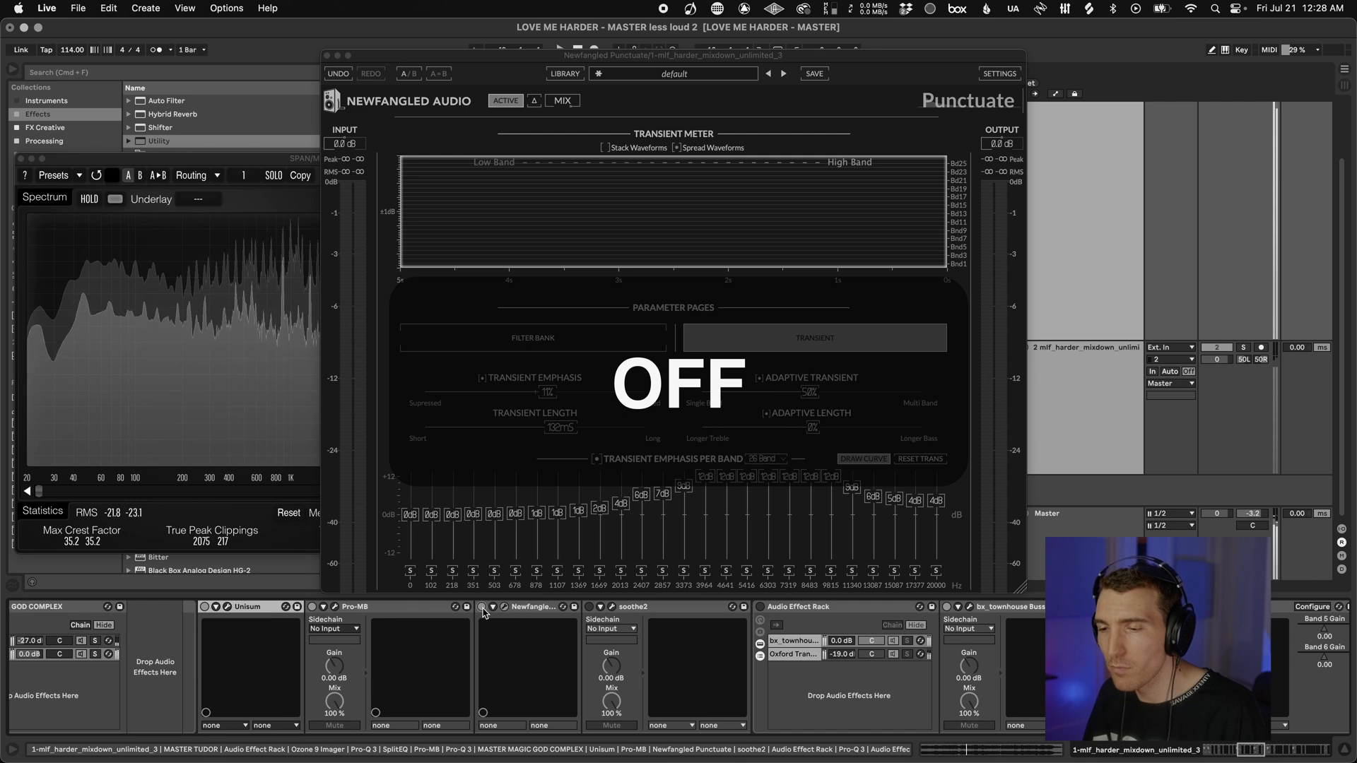
left_click(483, 608)
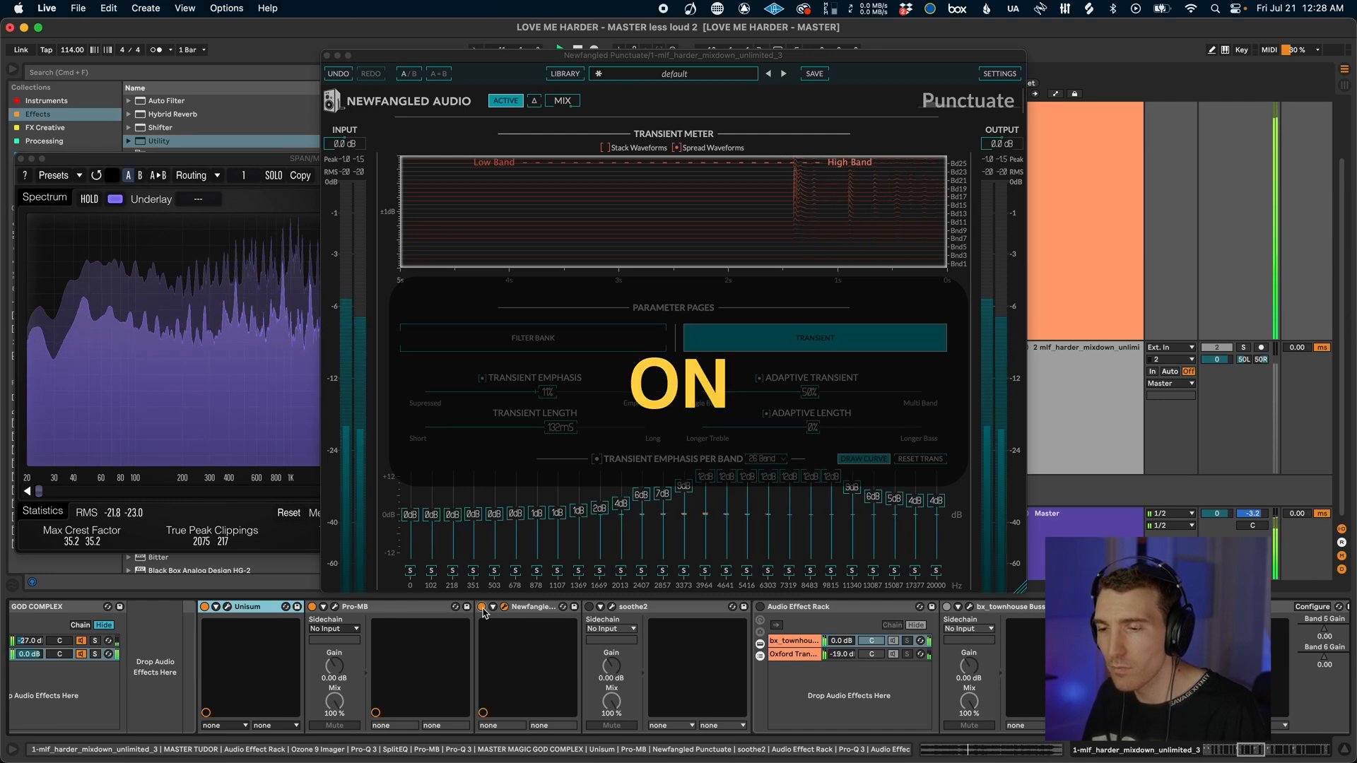
left_click(482, 608)
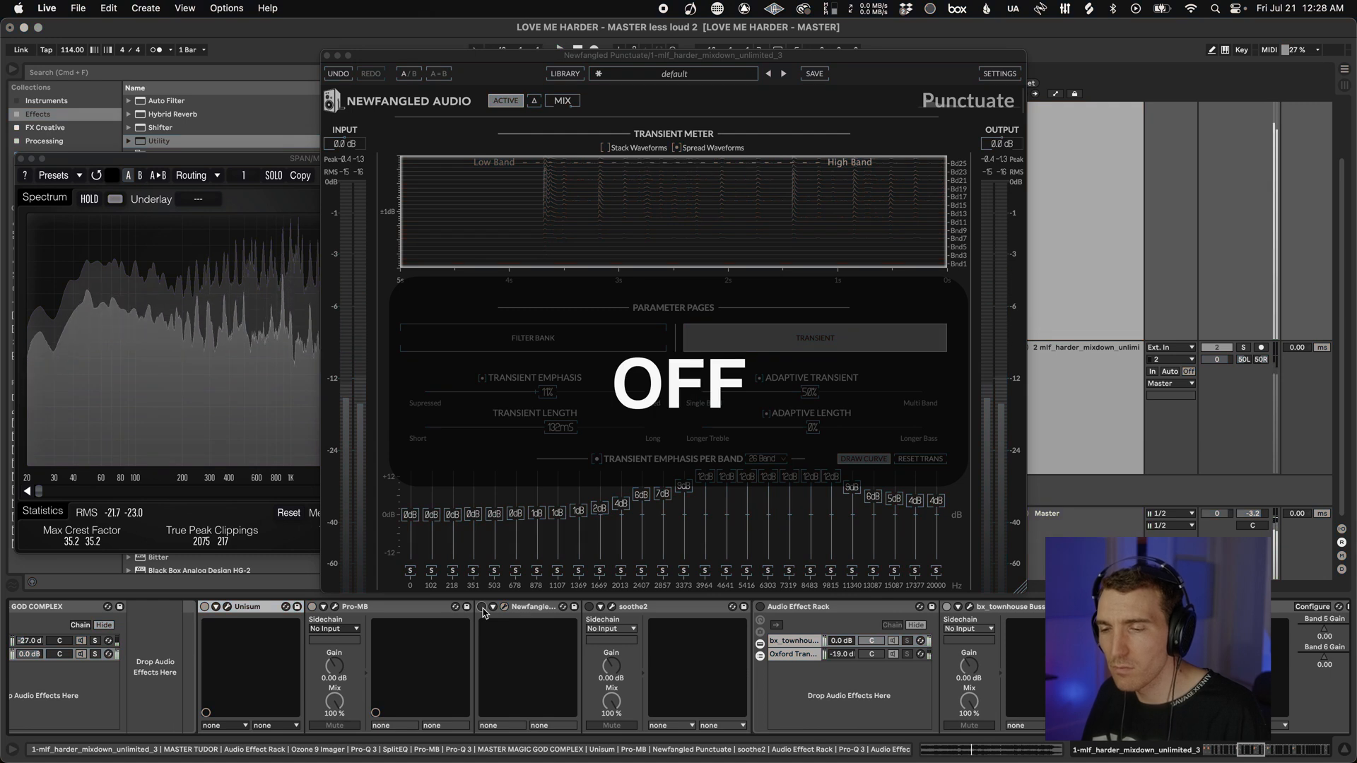
left_click(482, 608)
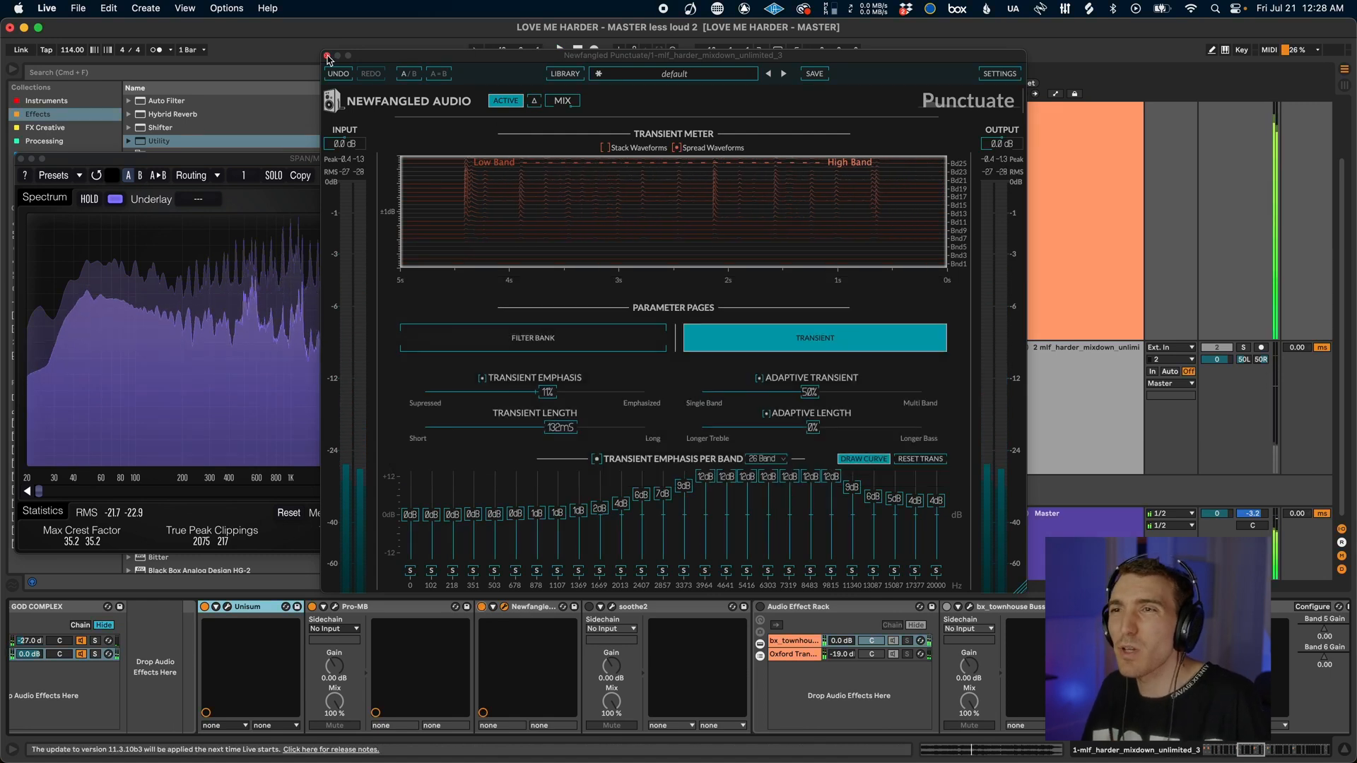
left_click(327, 55)
key("space")
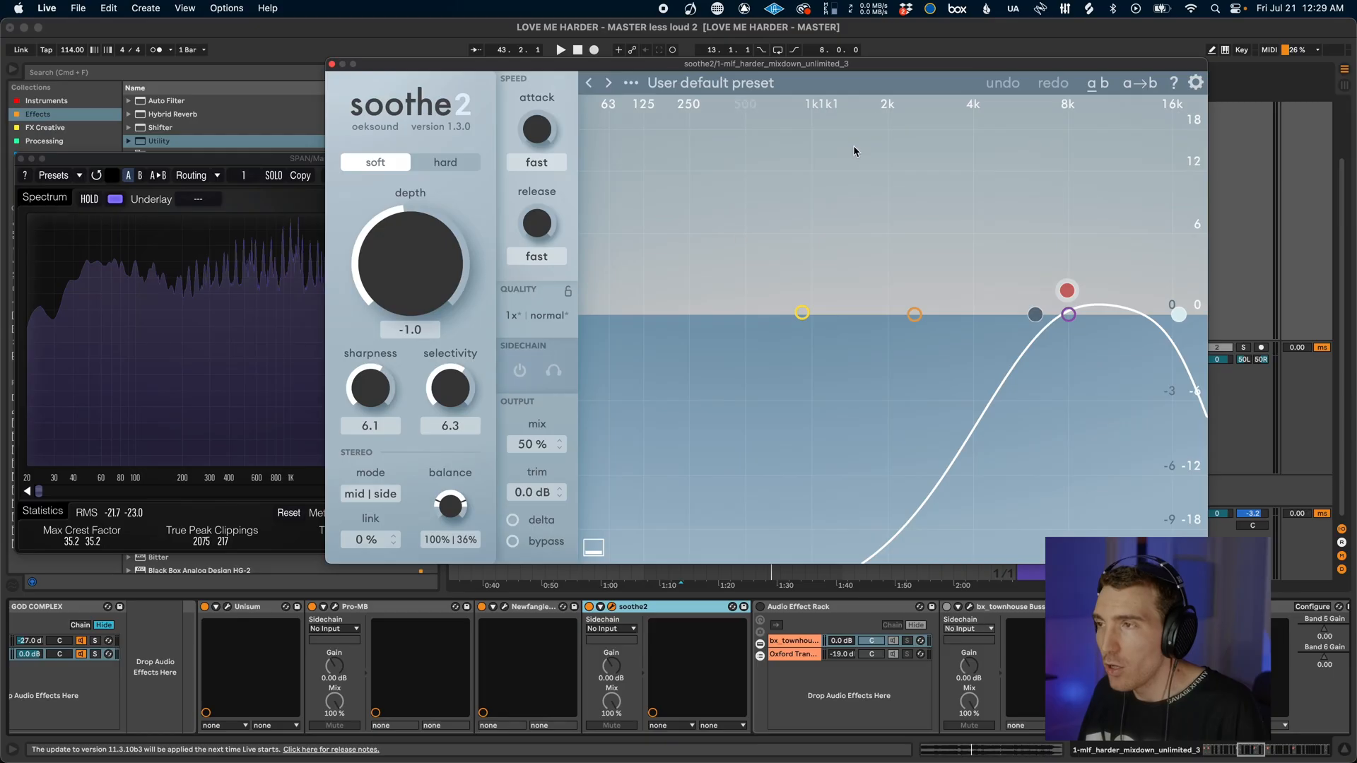
Move the soothe2 window clear of the device chain and check its real-time and offline quality settings
left_click_drag(893, 63, 770, 55)
left_click(430, 309)
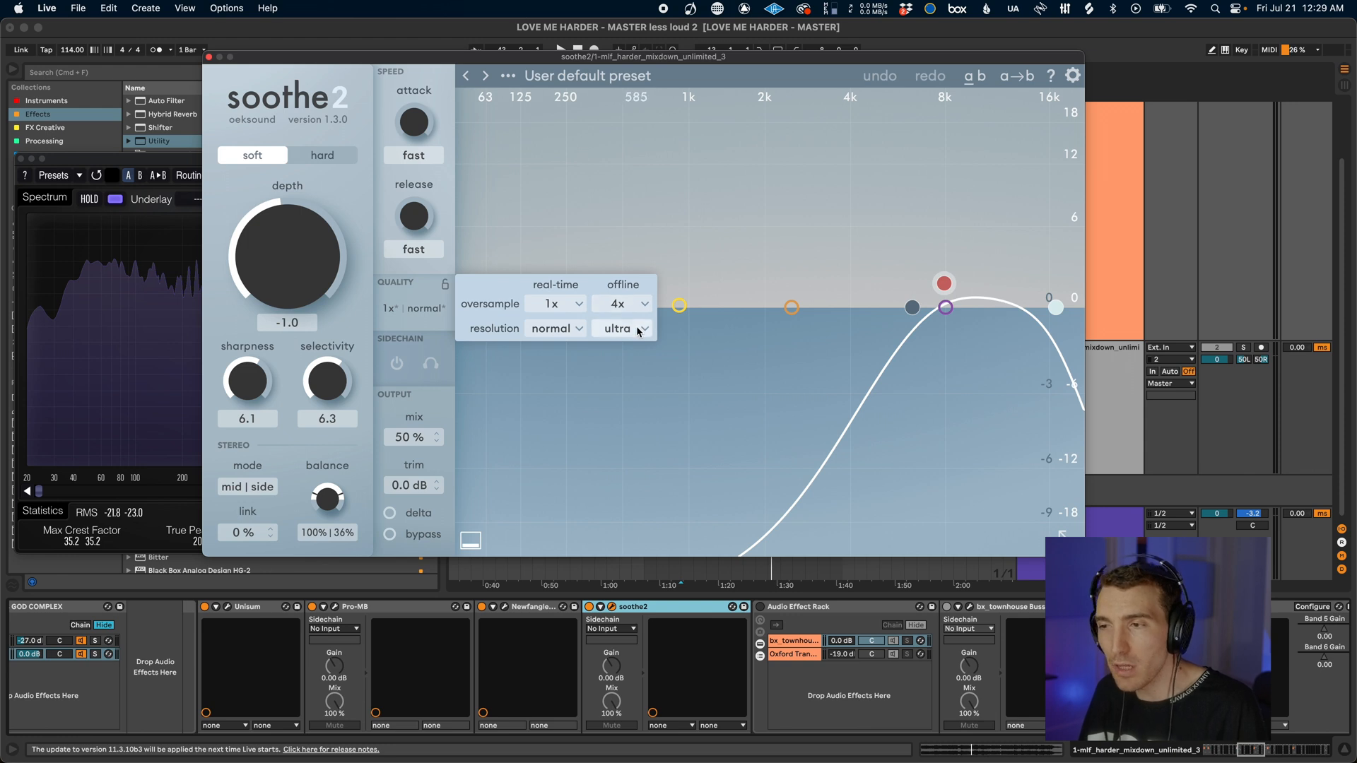
left_click(418, 308)
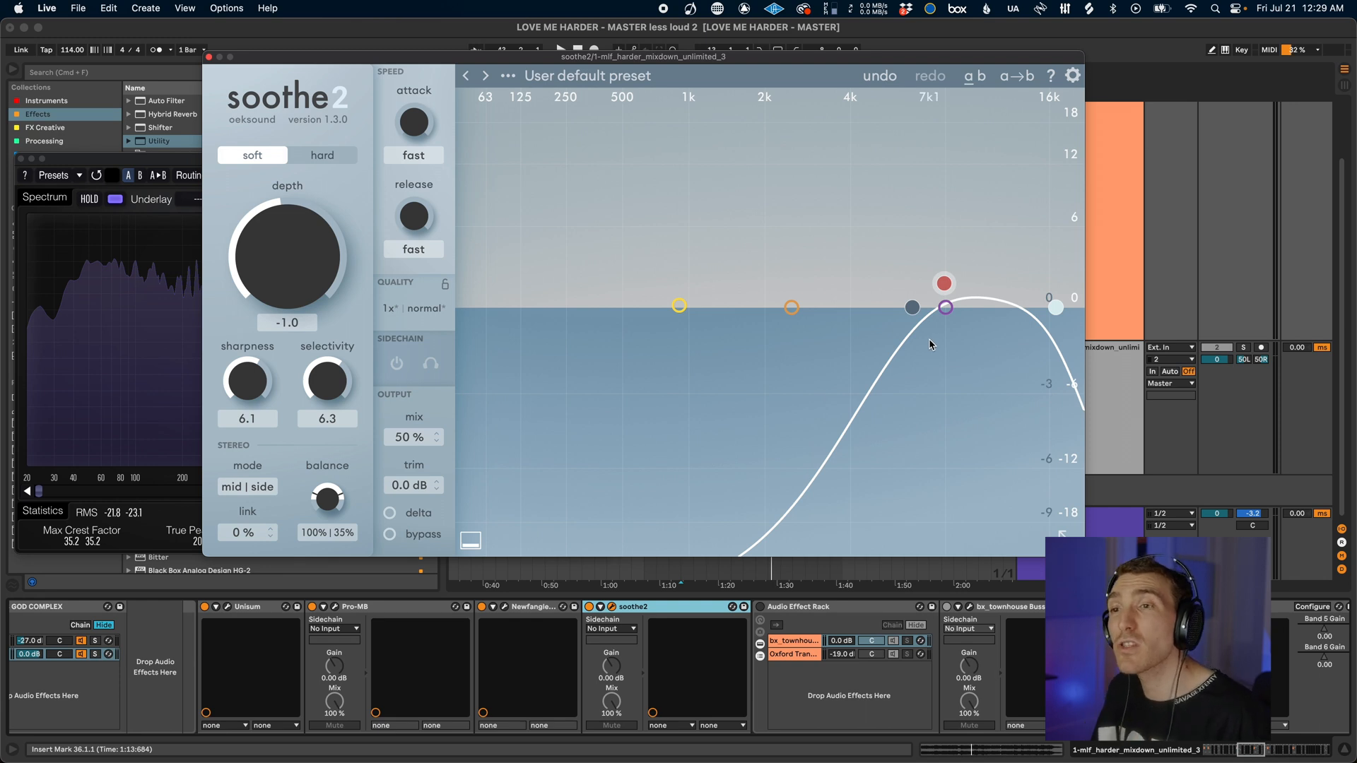
Play the track to compare the sound with soothe2 on and off, and stop playback
key("space")
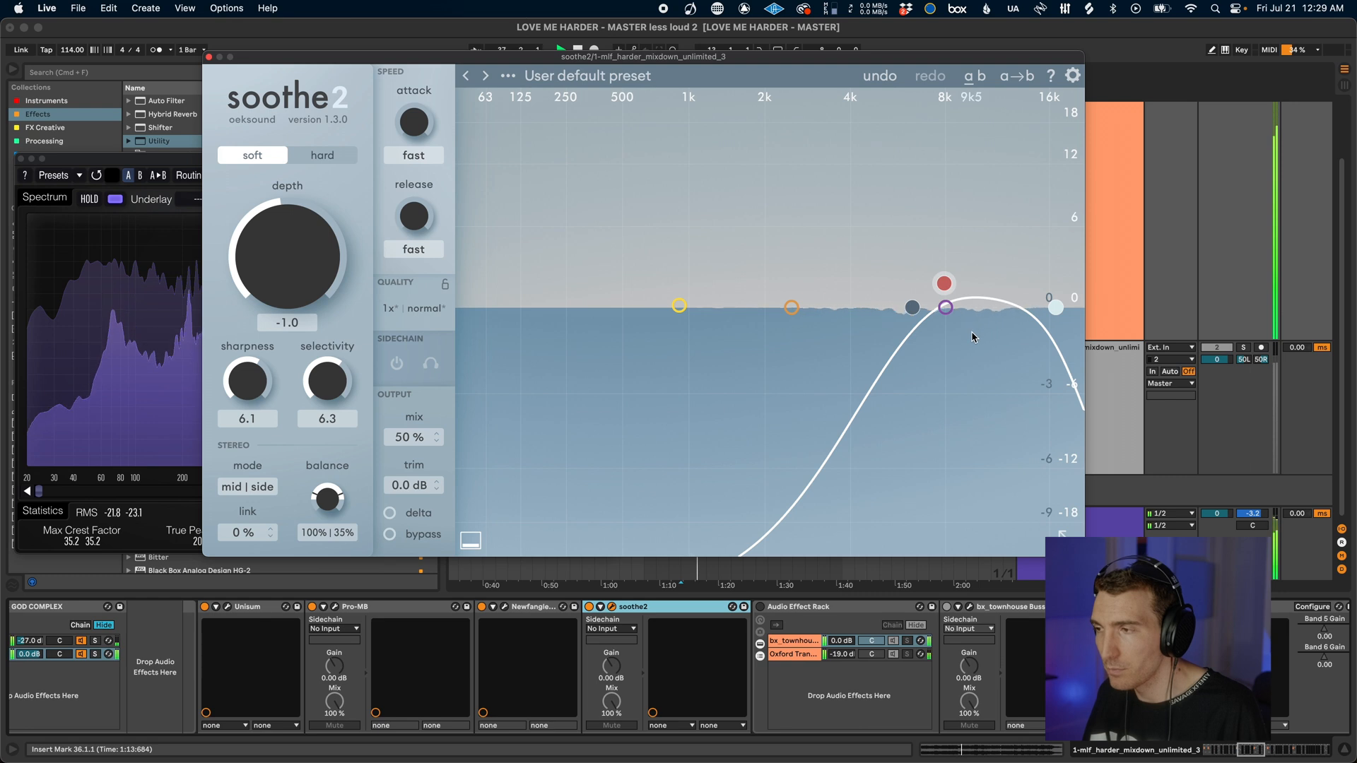
left_click(590, 607)
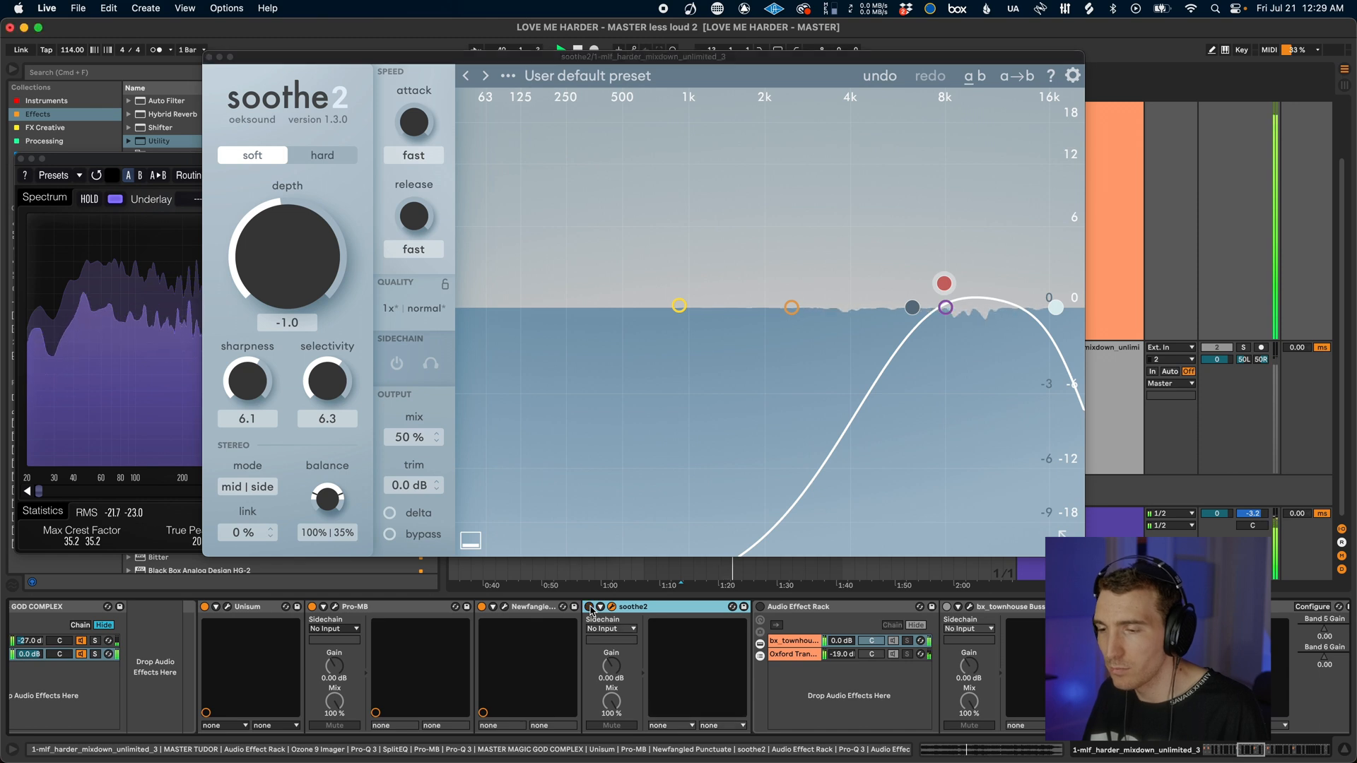
key("space")
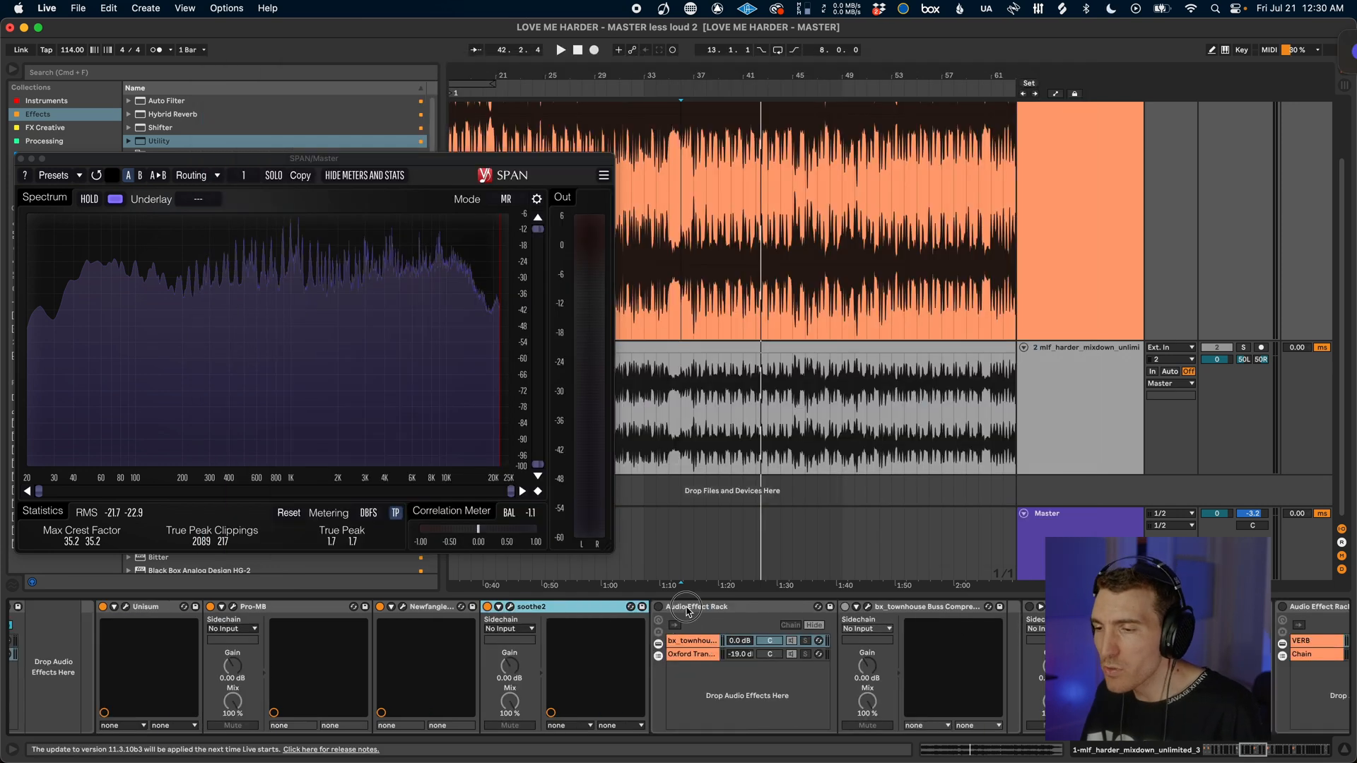
Select the Audio Effect Rack after soothe2, show its bx_townhouse chain, and deactivate the parallel Oxford TransMod chain
left_click(688, 608)
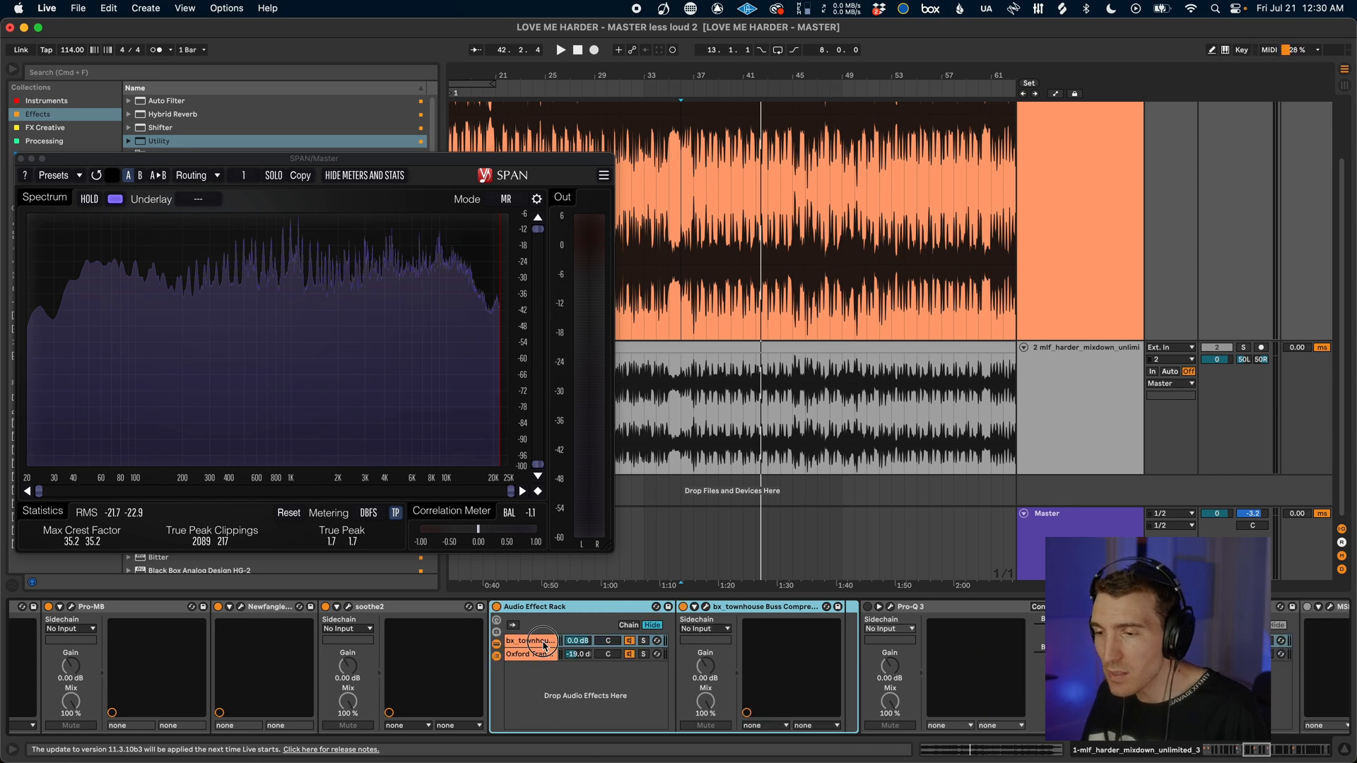
left_click(543, 653)
left_click(452, 639)
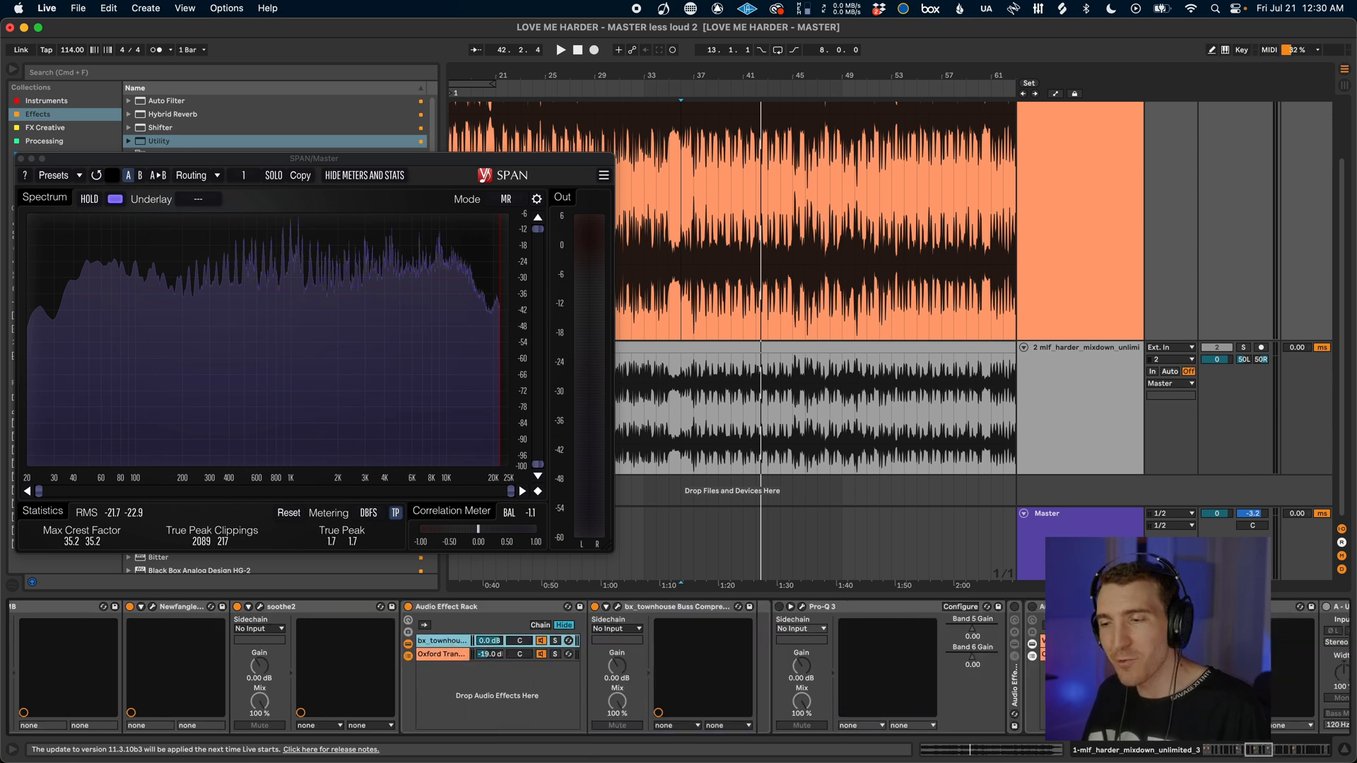
scroll(456, 640, "right", 1)
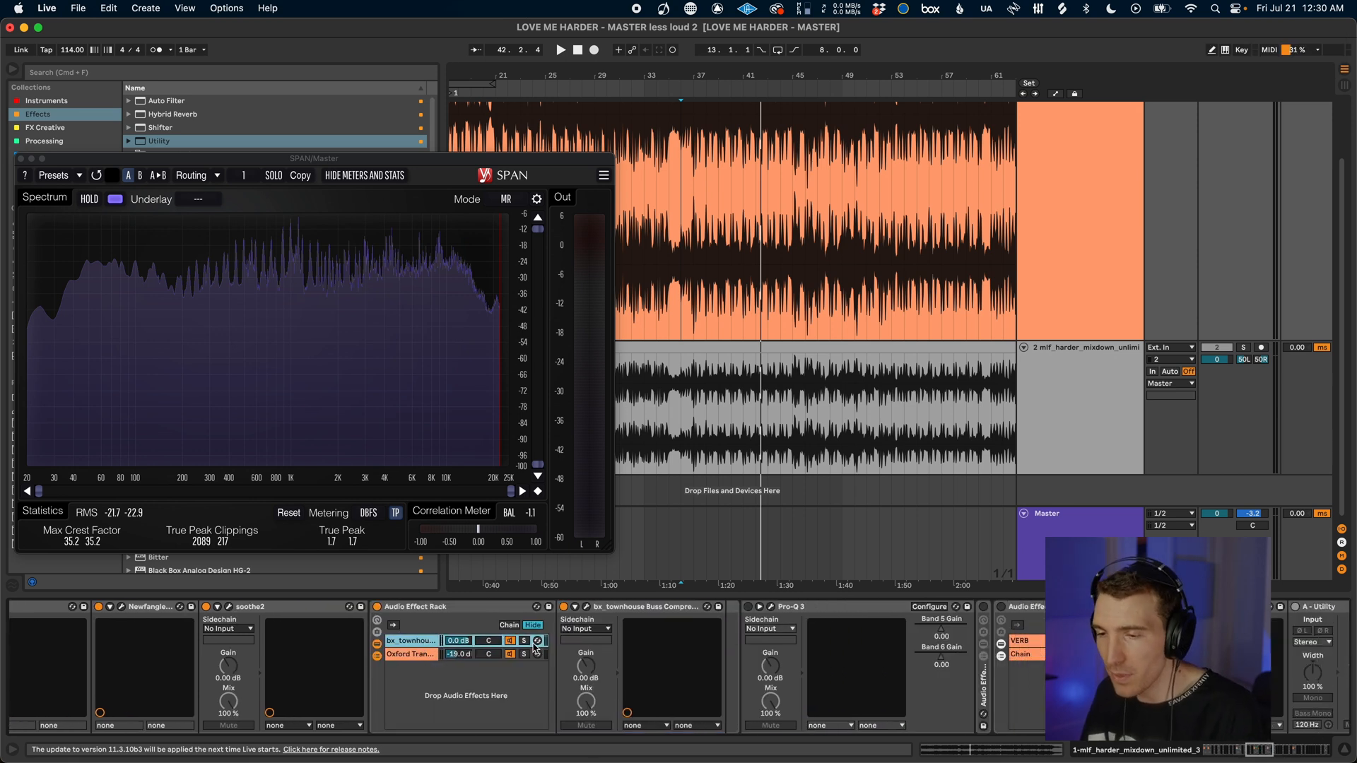
left_click(512, 655)
left_click(522, 640)
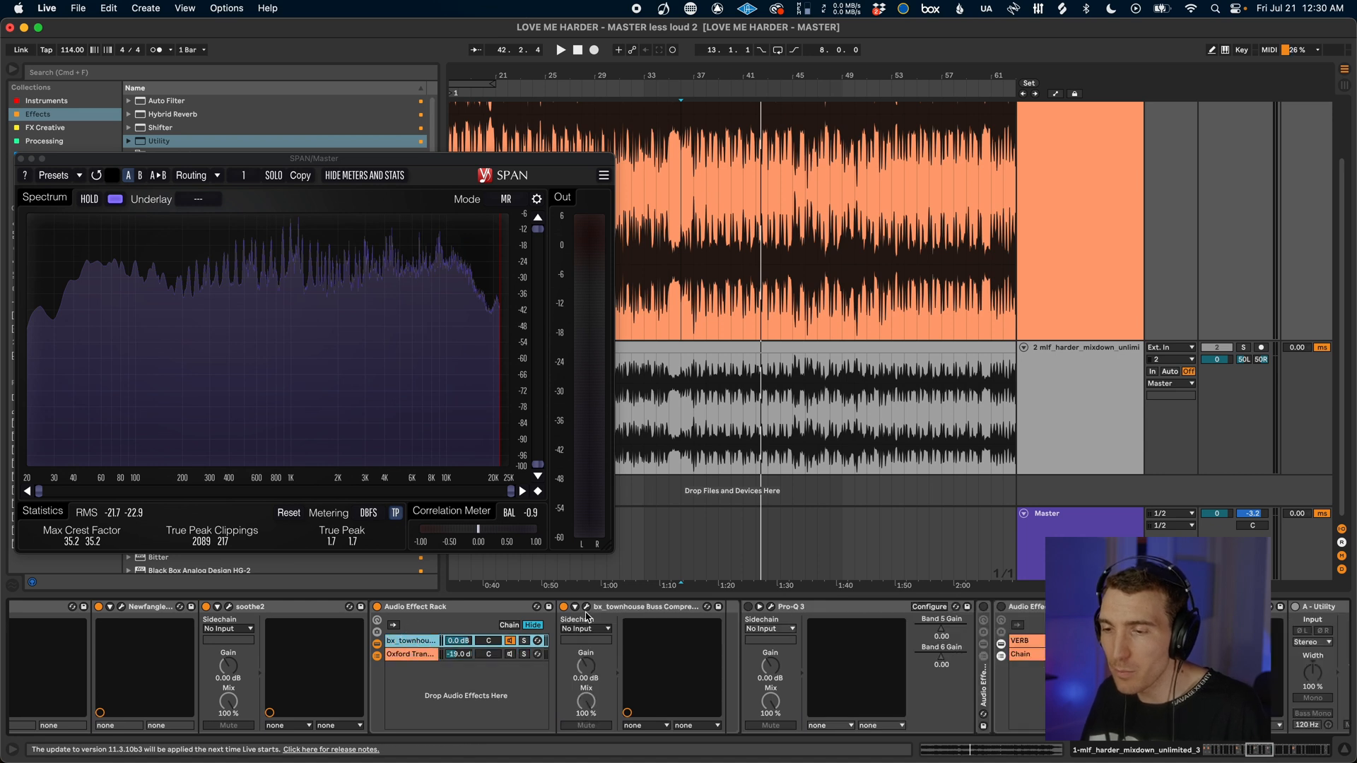
Open the bx_townhouse Buss Compressor, examine its attack and release settings, and compare playback with it on and off
left_click(585, 608)
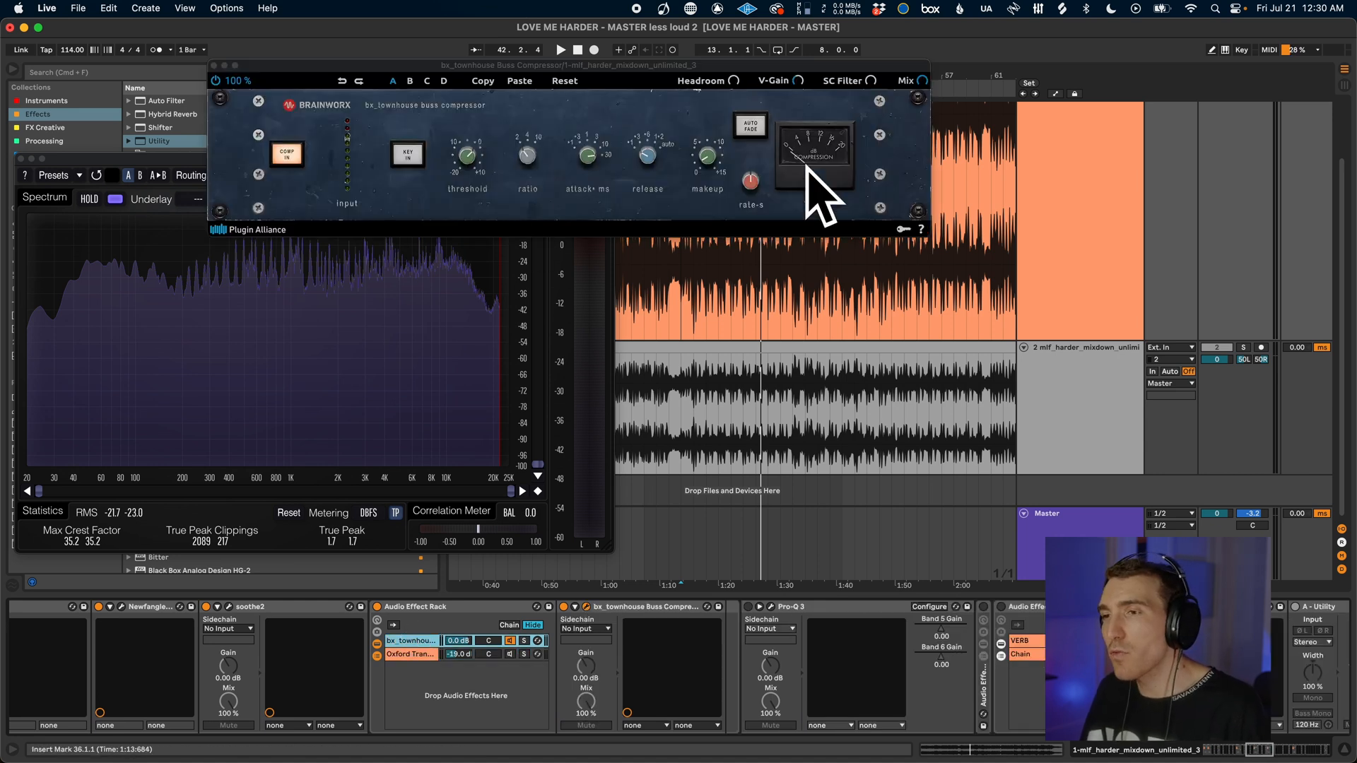
left_click(590, 161)
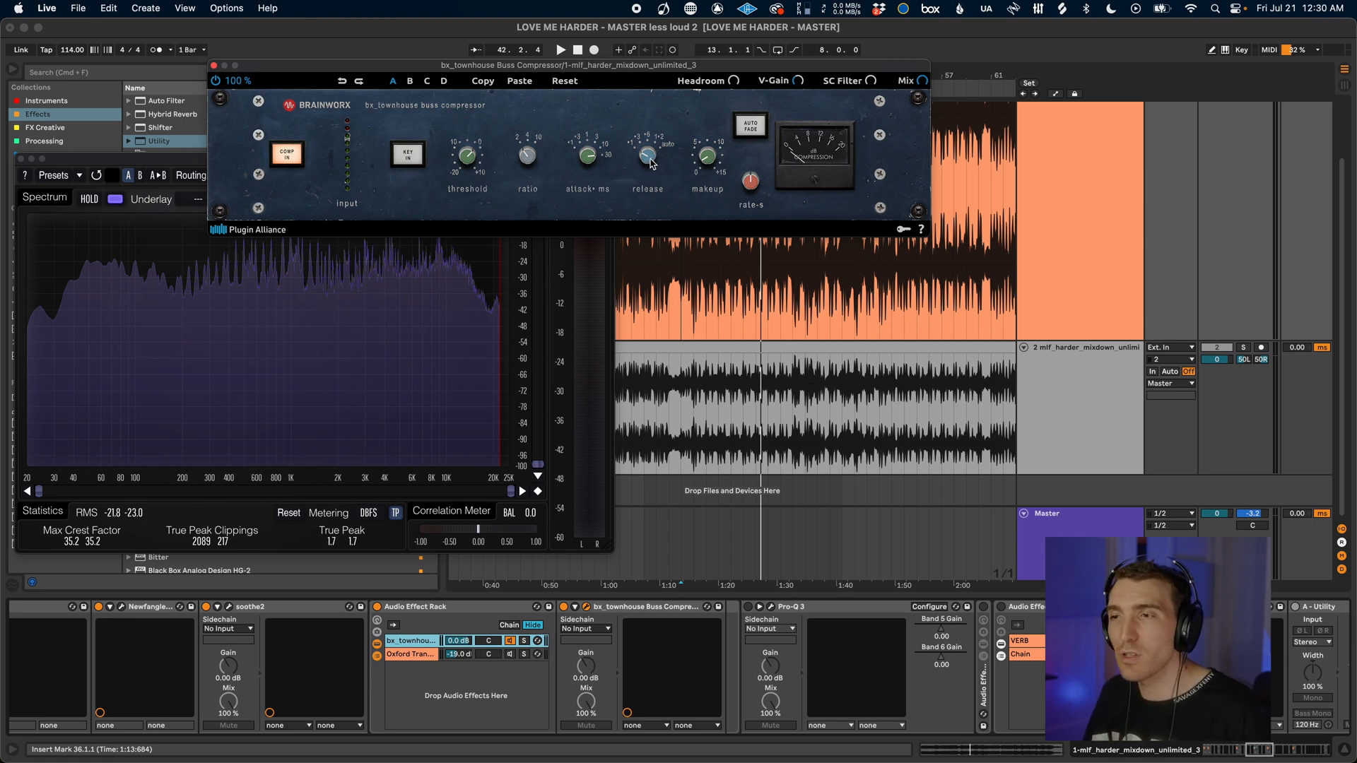
key("space")
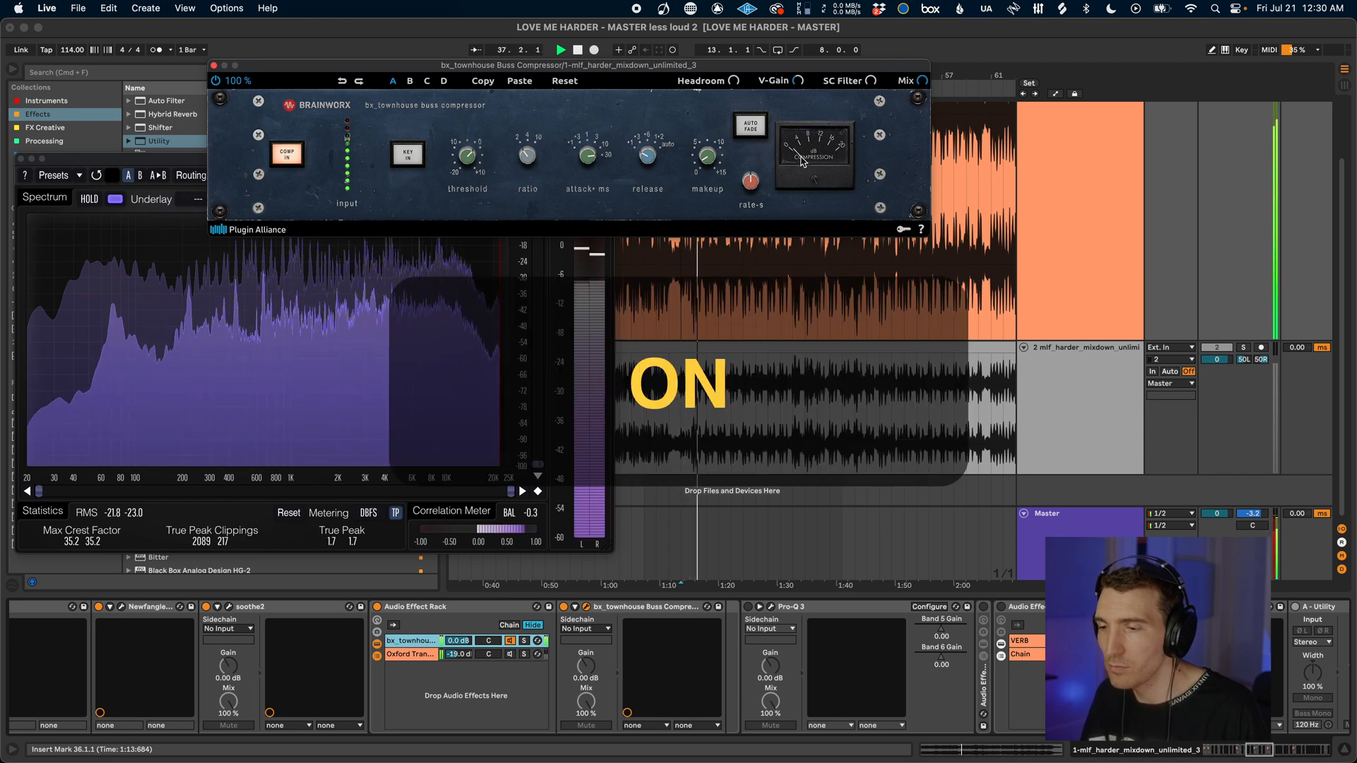
left_click(563, 606)
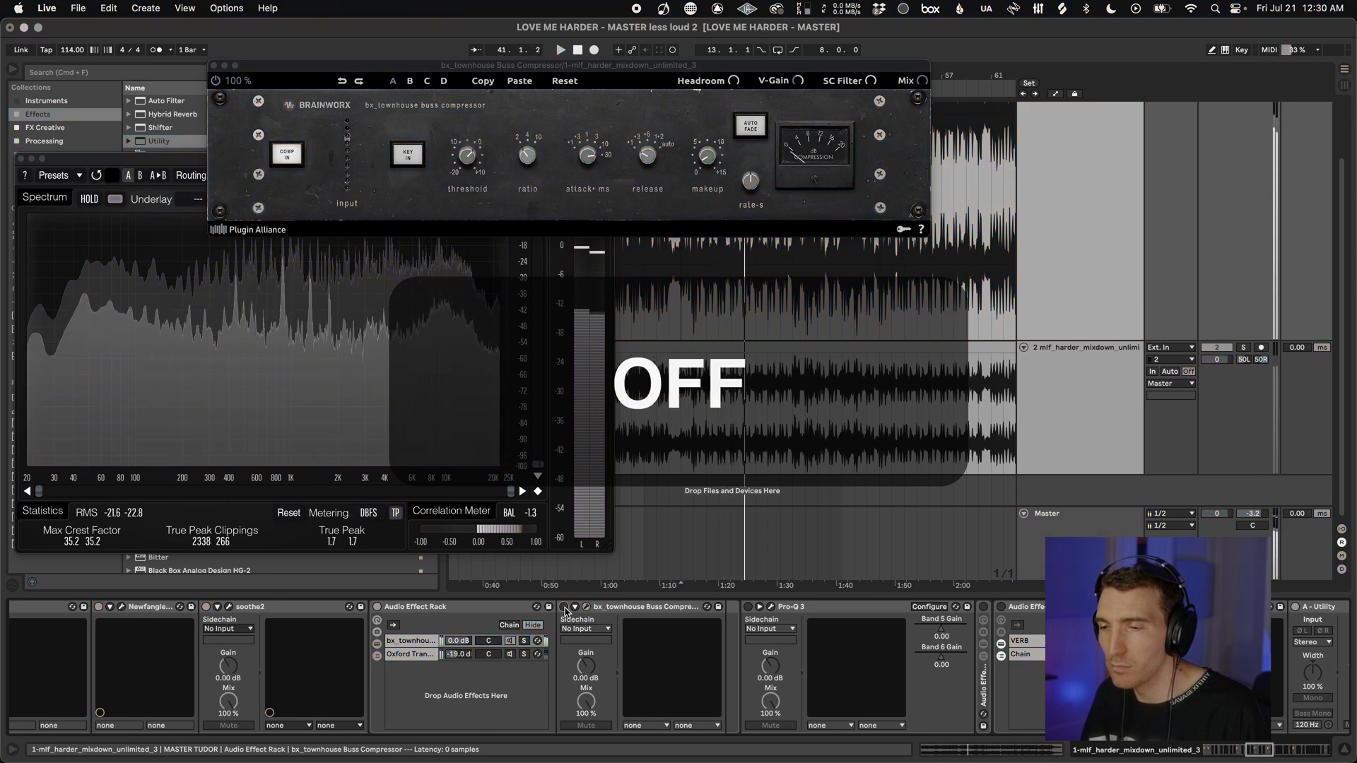
left_click(563, 606)
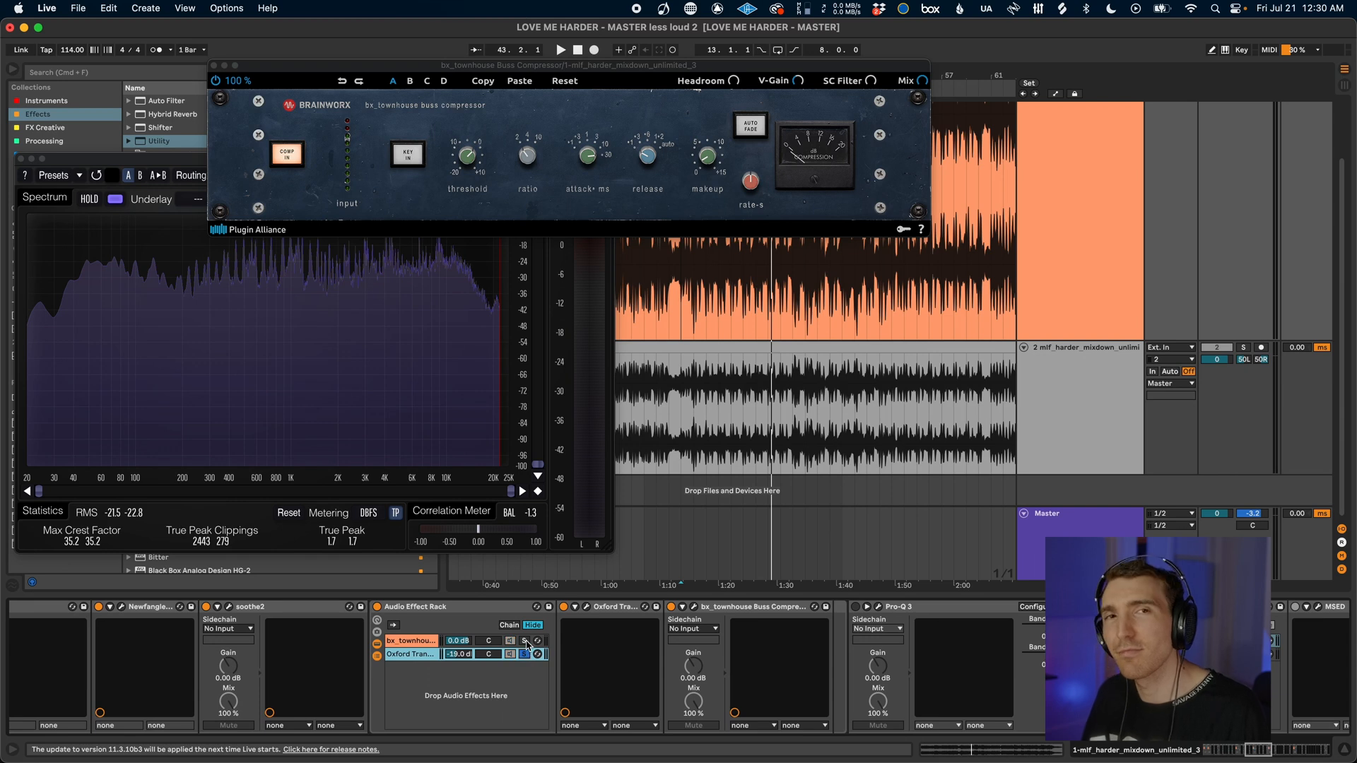
Open Oxford TransMod, play its soloed chain, and try raising the ratio to about -0.01 before undoing that change
left_click(587, 606)
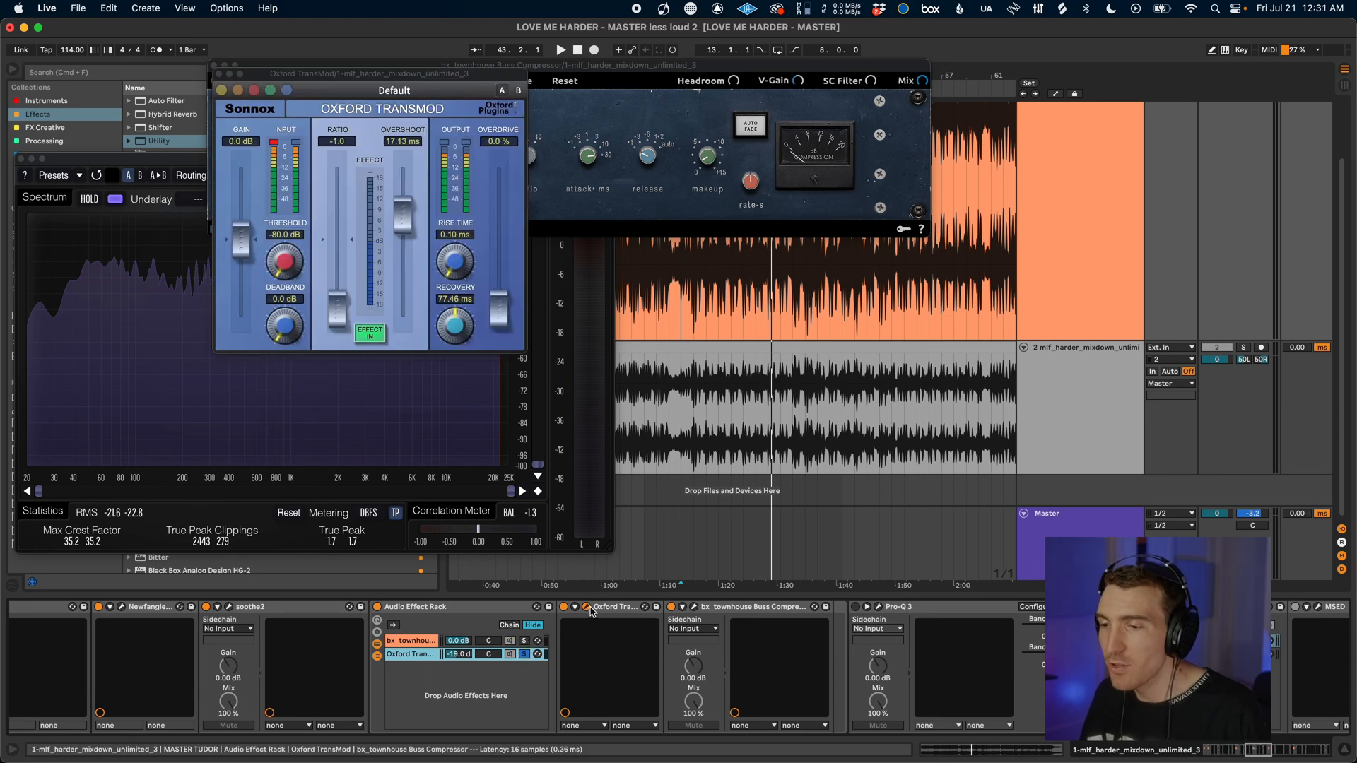
key("space")
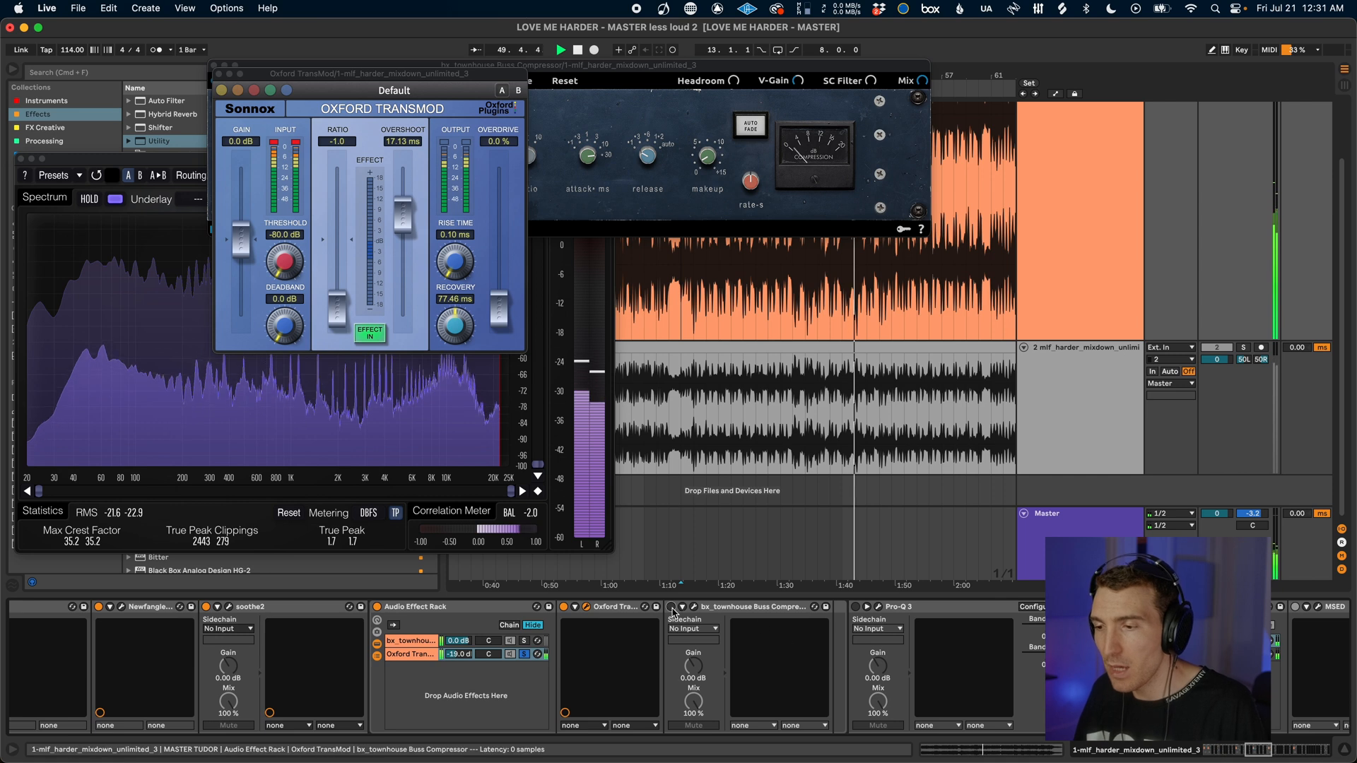
left_click_drag(339, 321, 339, 245)
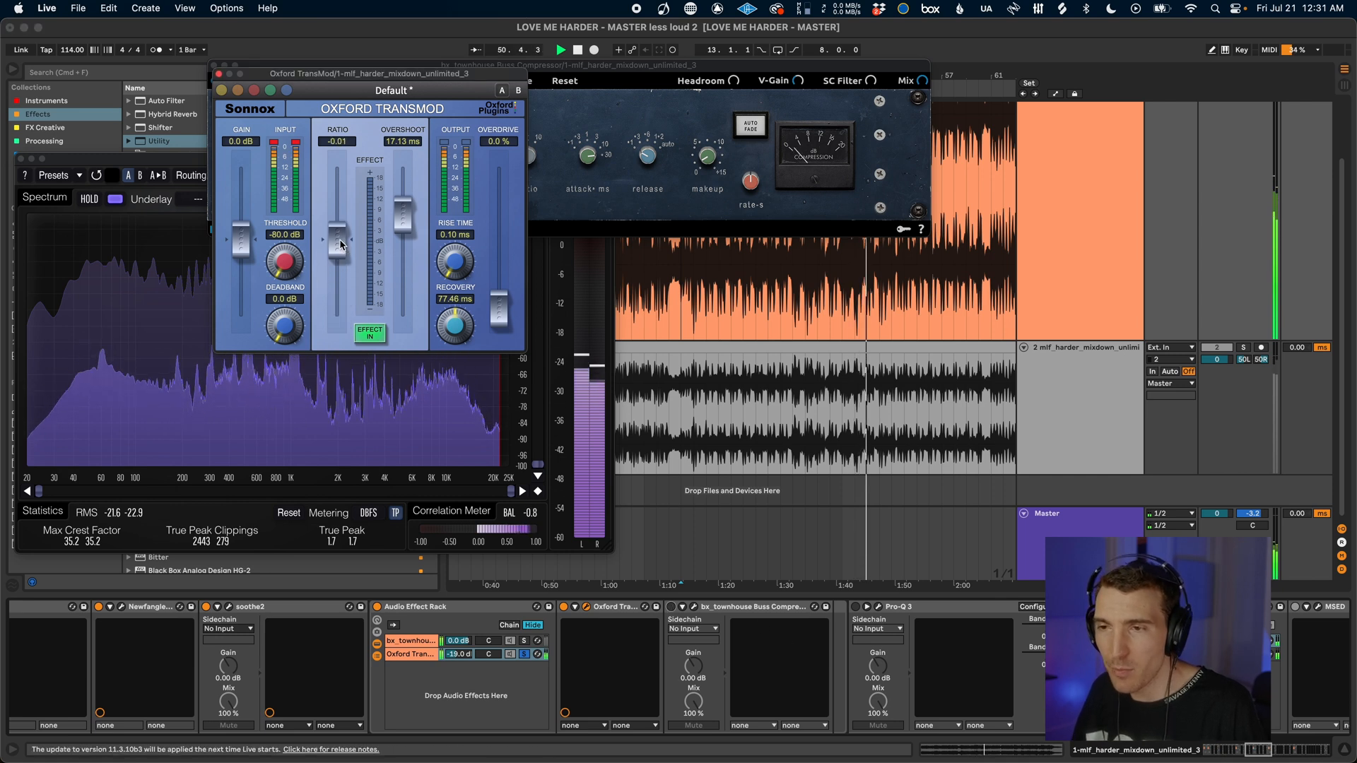
key("super+z")
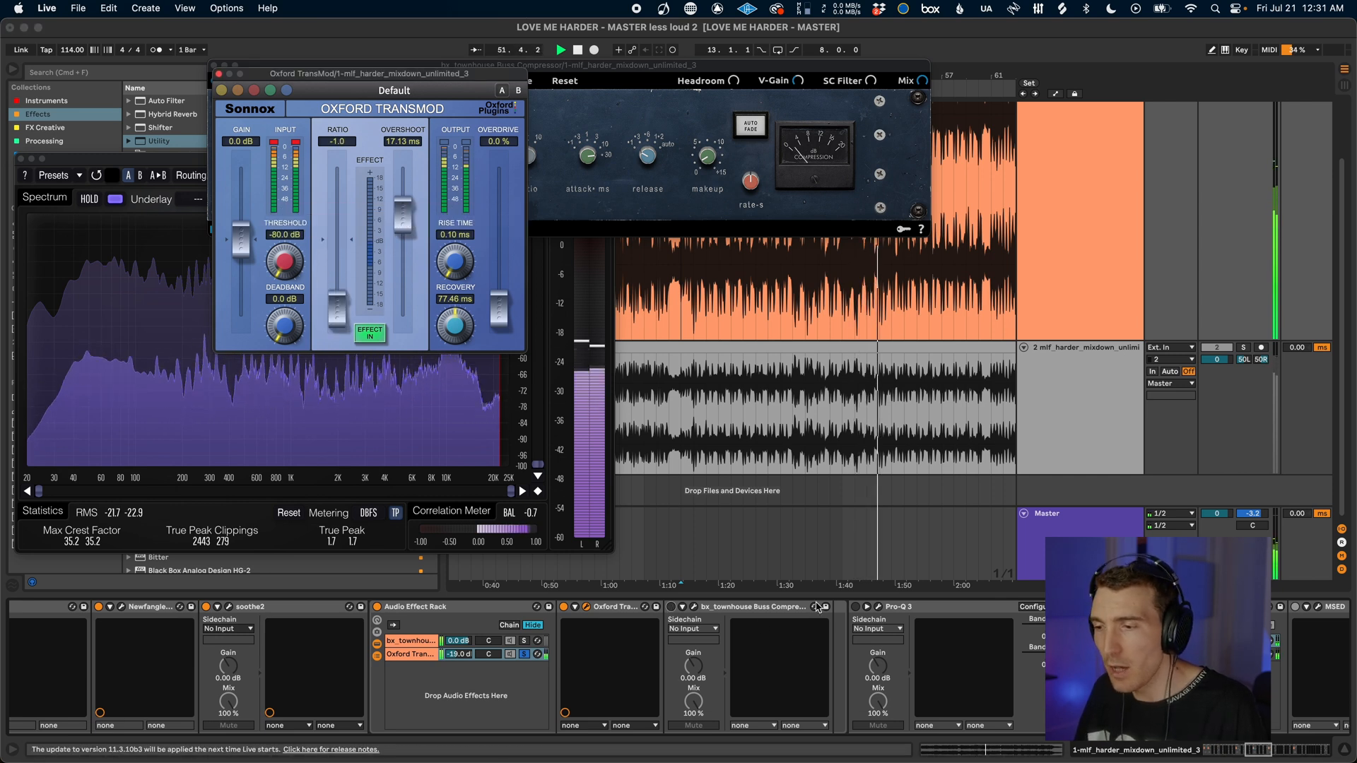
Reactivate the bx_townhouse Buss Compressor after Oxford TransMod, open its window, and compare playback with it on and off
left_click(671, 607)
left_click(692, 607)
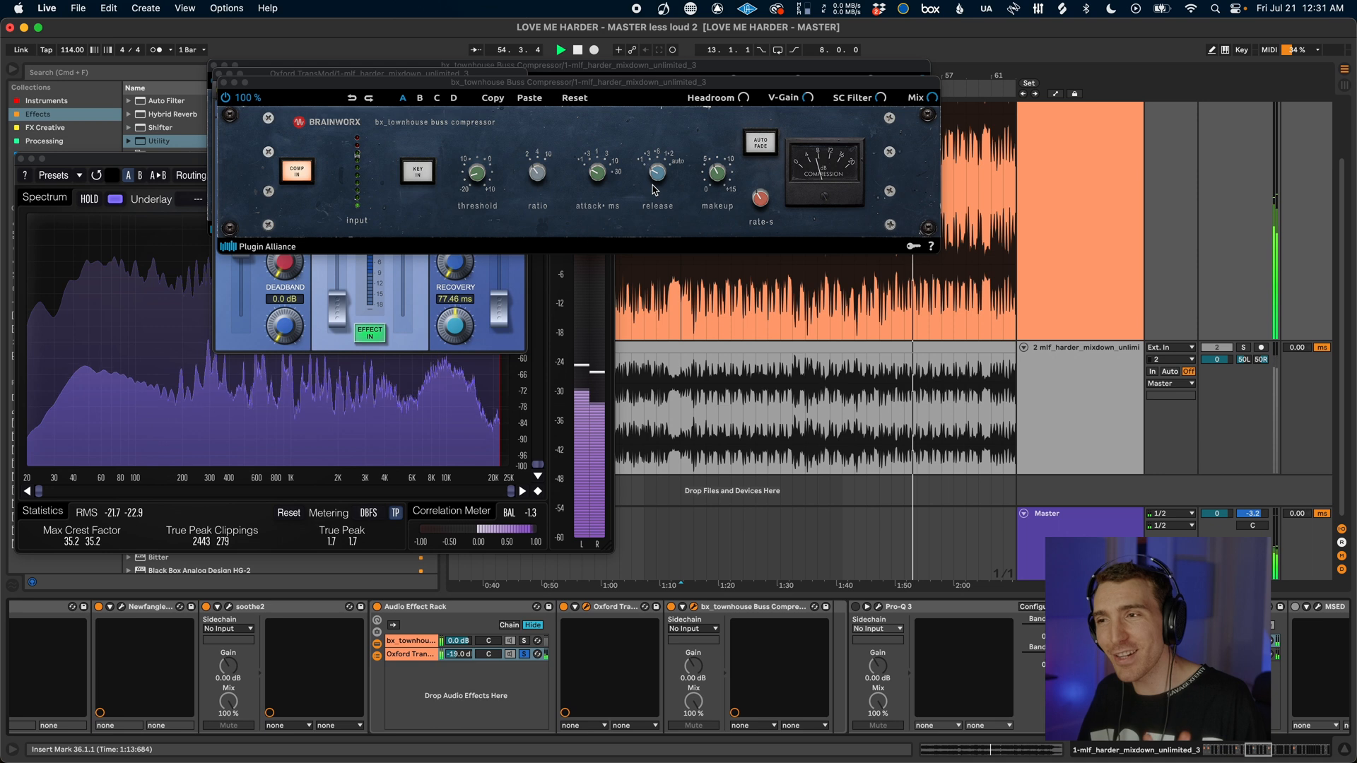
key("space")
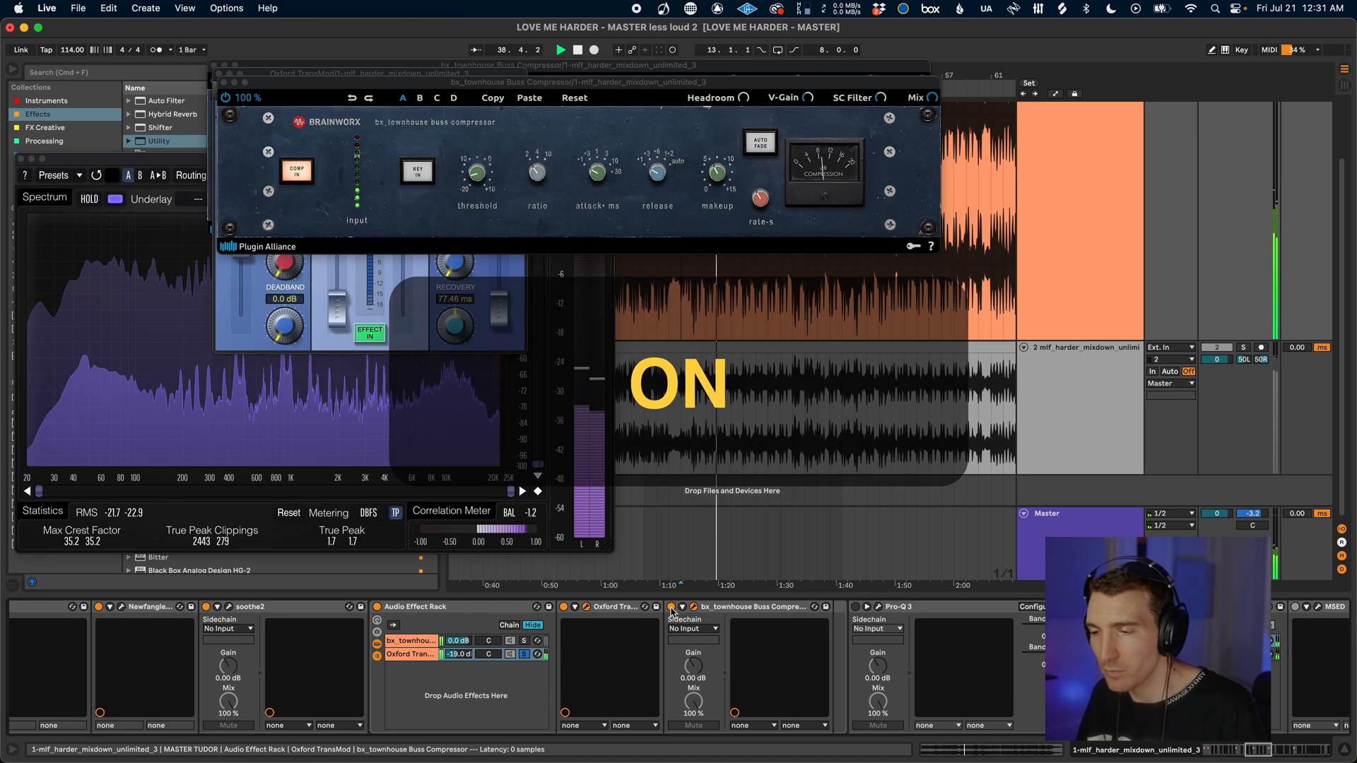
left_click(672, 609)
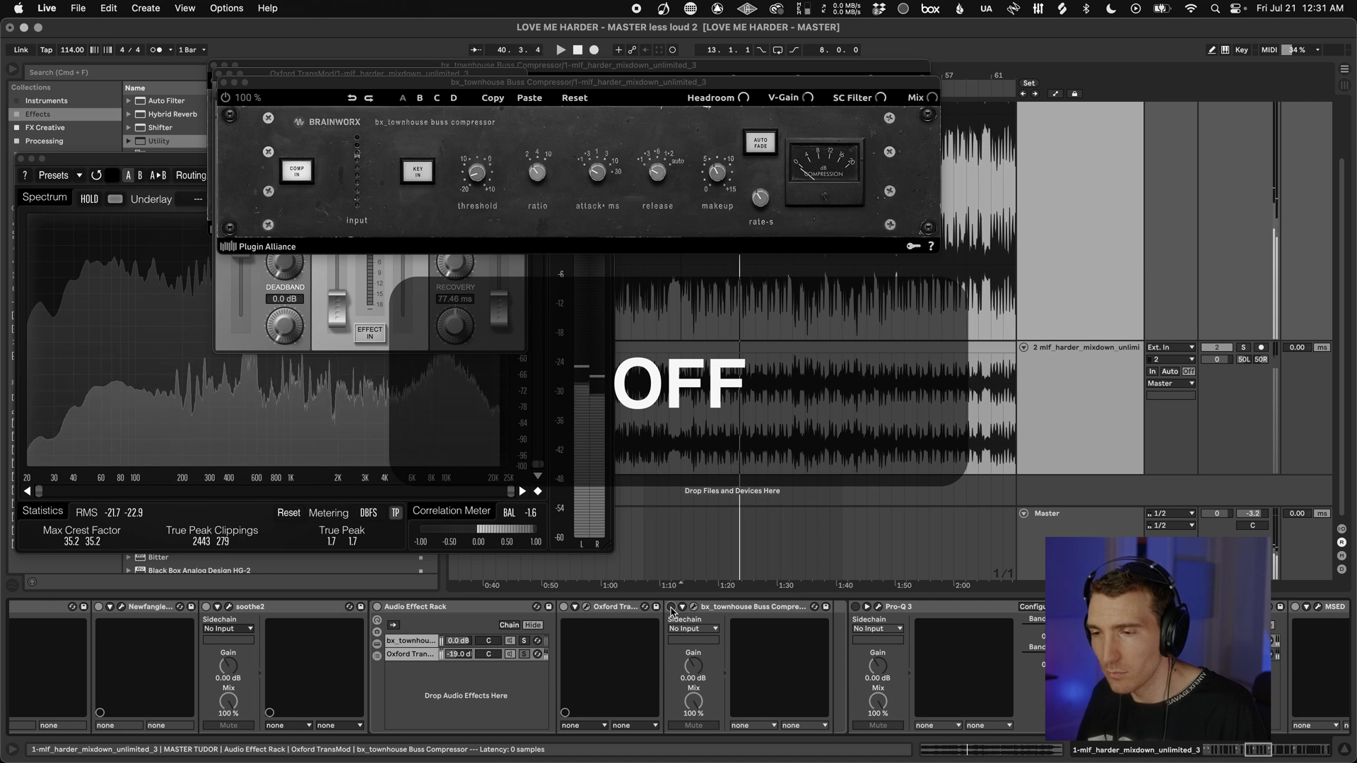
Unsolo the Oxford TransMod chain, compare playback with the parallel chain off and on, and leave it active
left_click(523, 654)
left_click(523, 655)
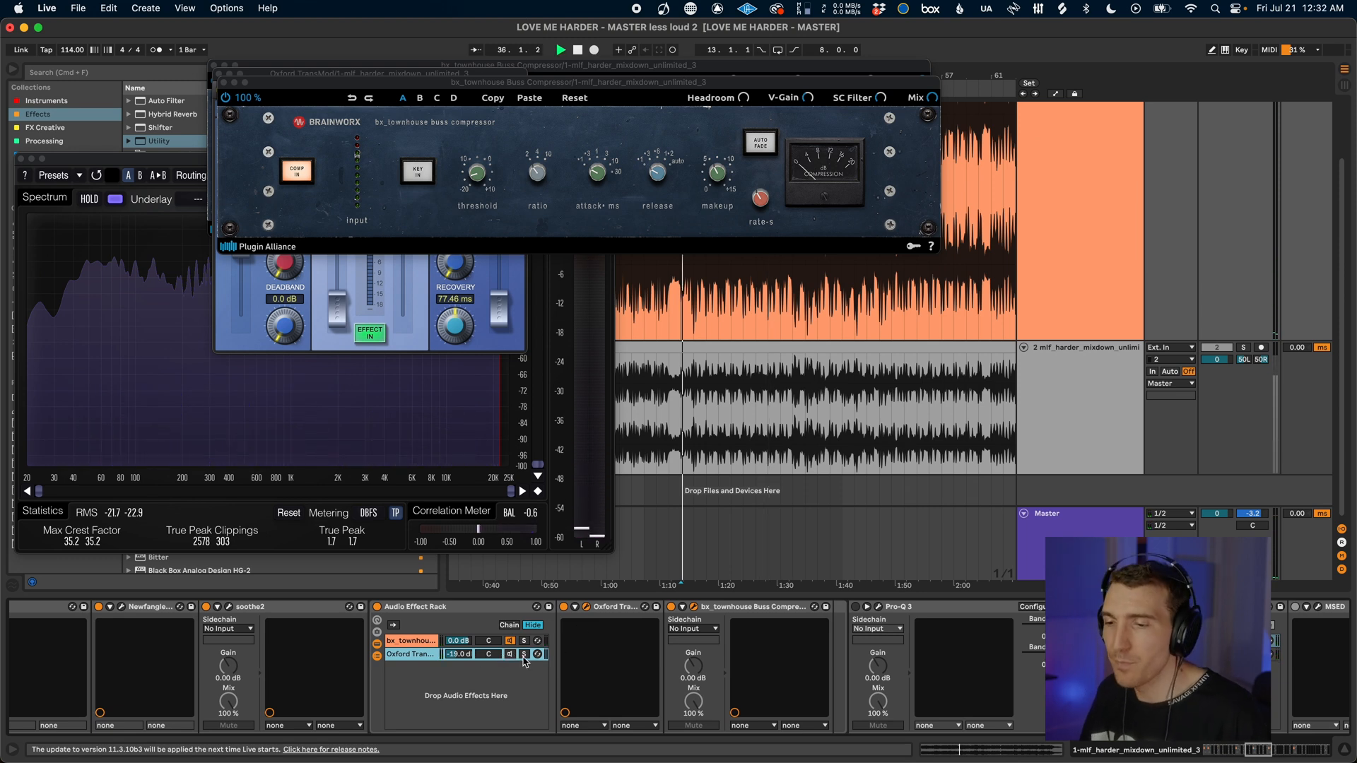
left_click(510, 655)
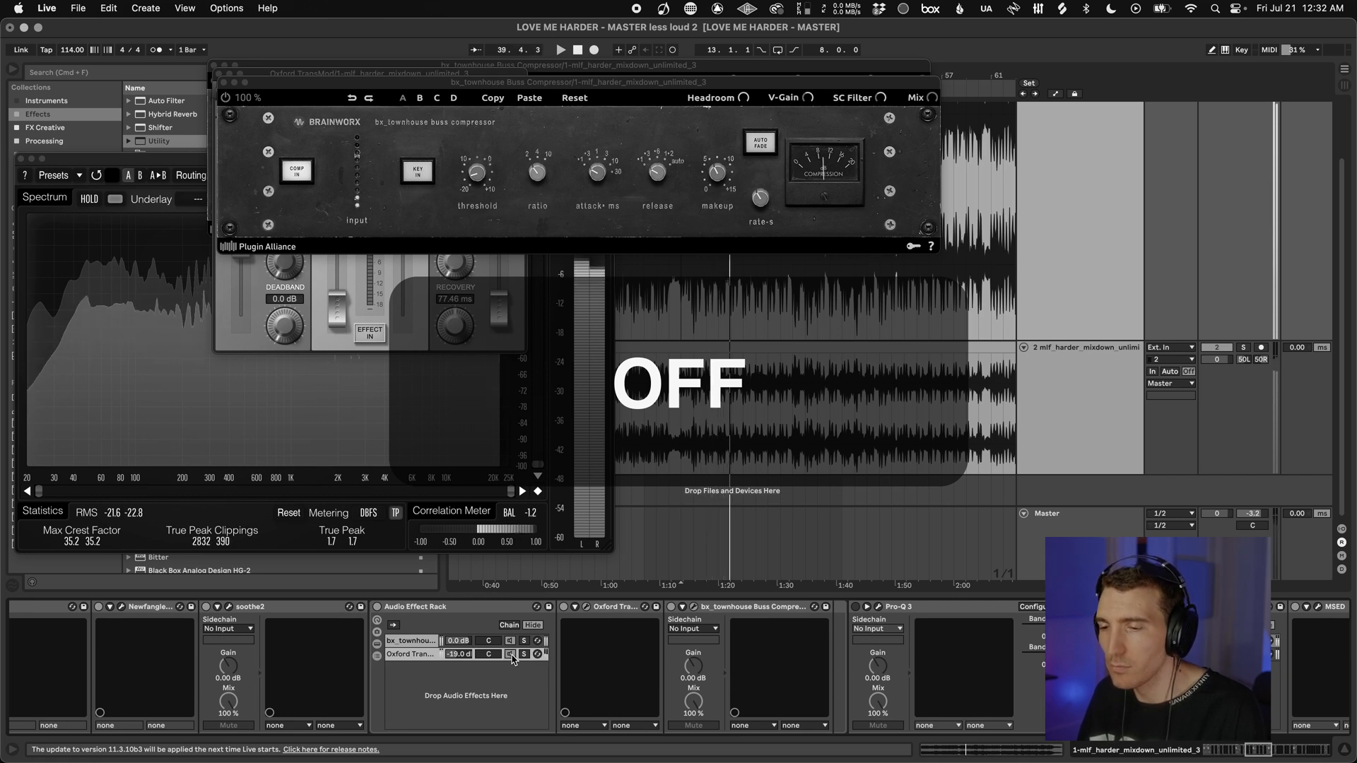
left_click(510, 655)
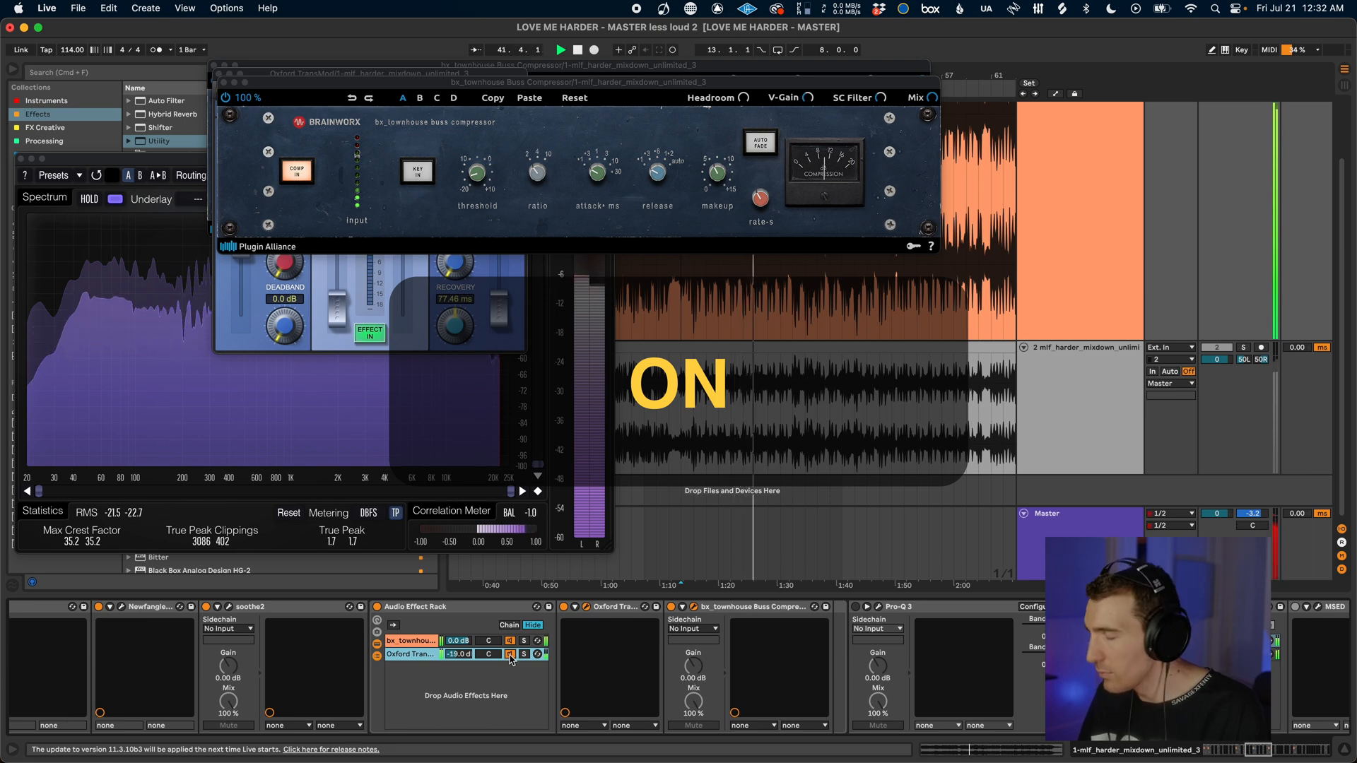
left_click(510, 655)
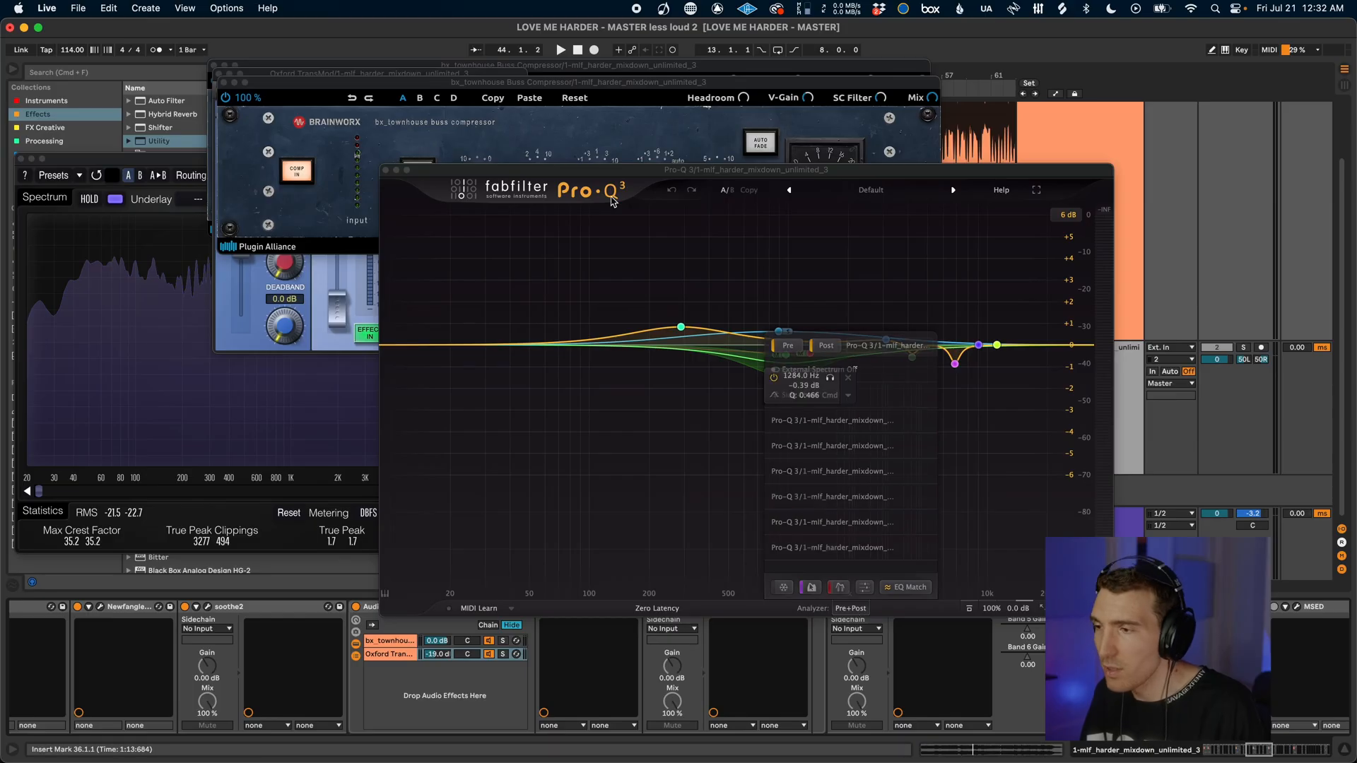
Compare the Pro-Q 3 curve at 3 dB and 12 dB display ranges, and leave the range at 3 dB
left_click(614, 290)
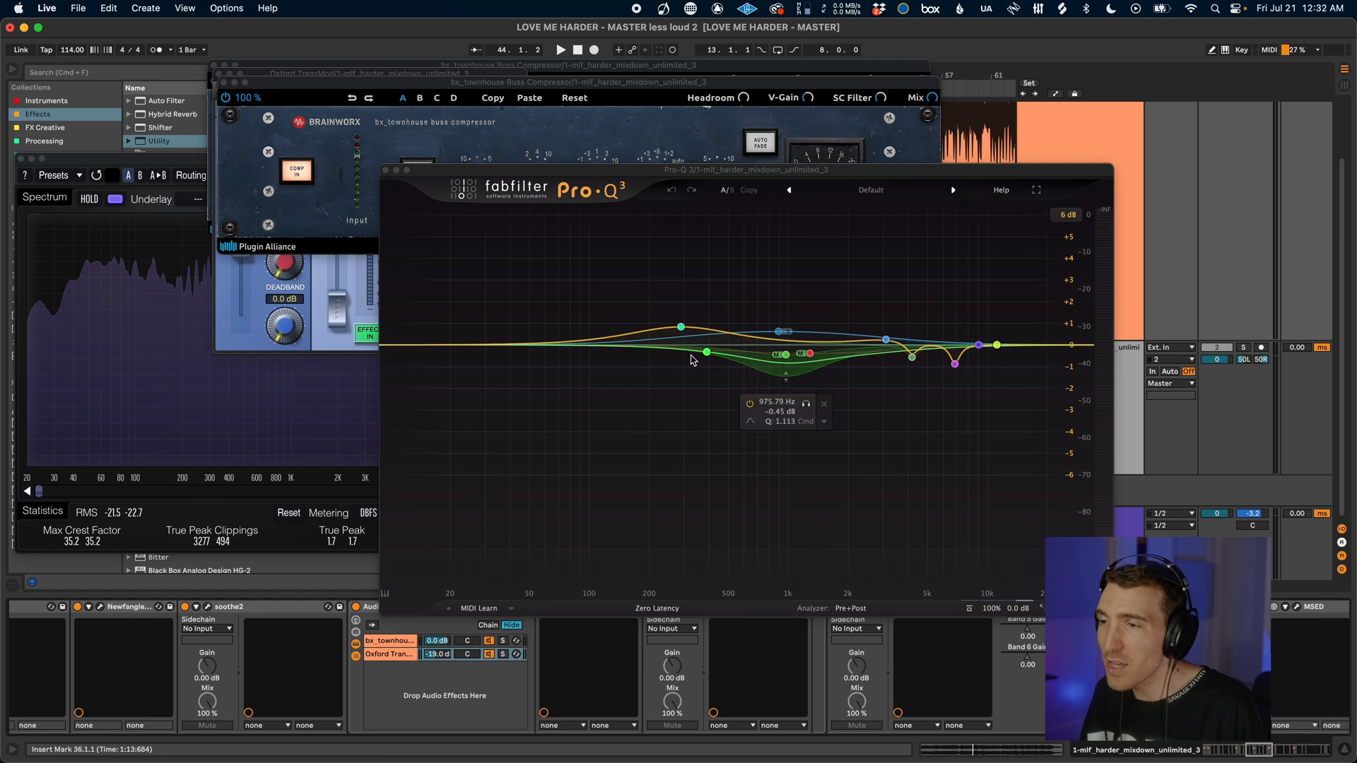
left_click(1058, 218)
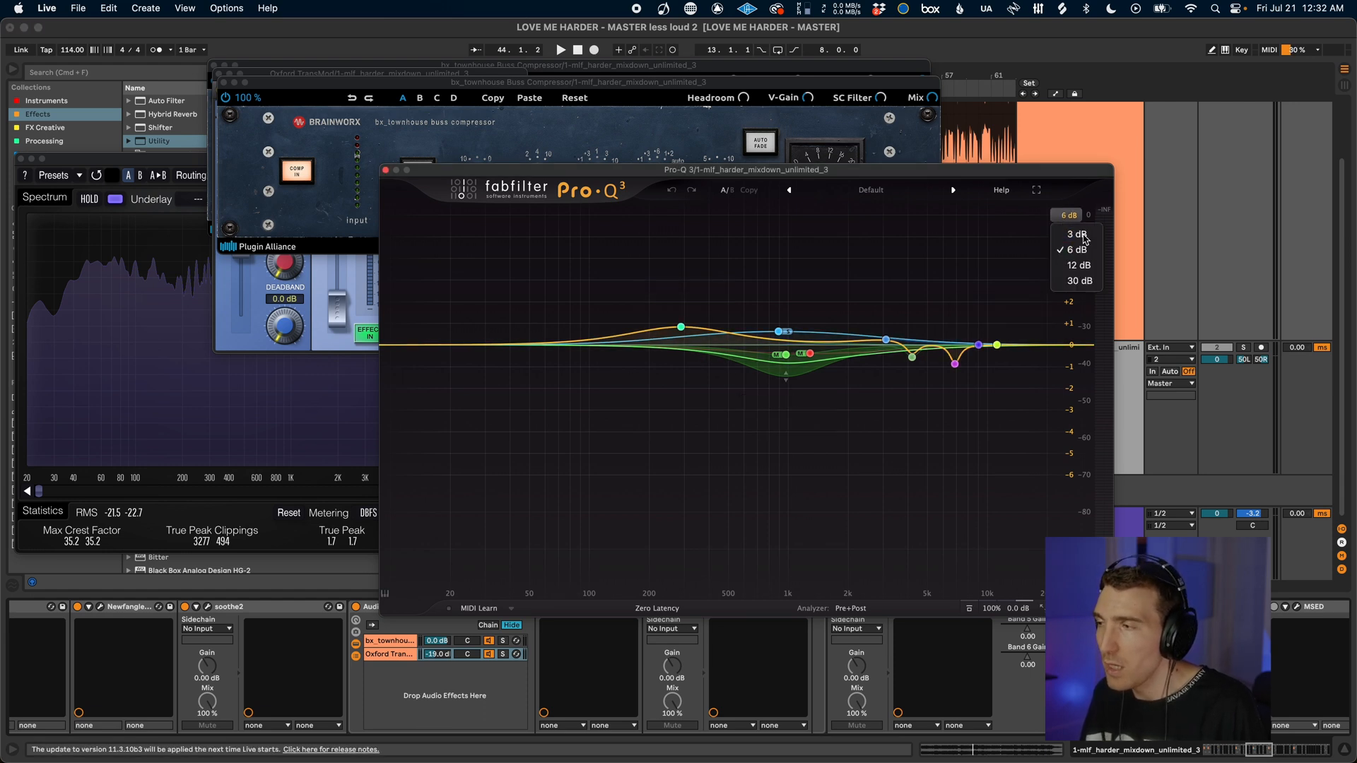
left_click(1085, 238)
left_click(1068, 214)
left_click(1076, 267)
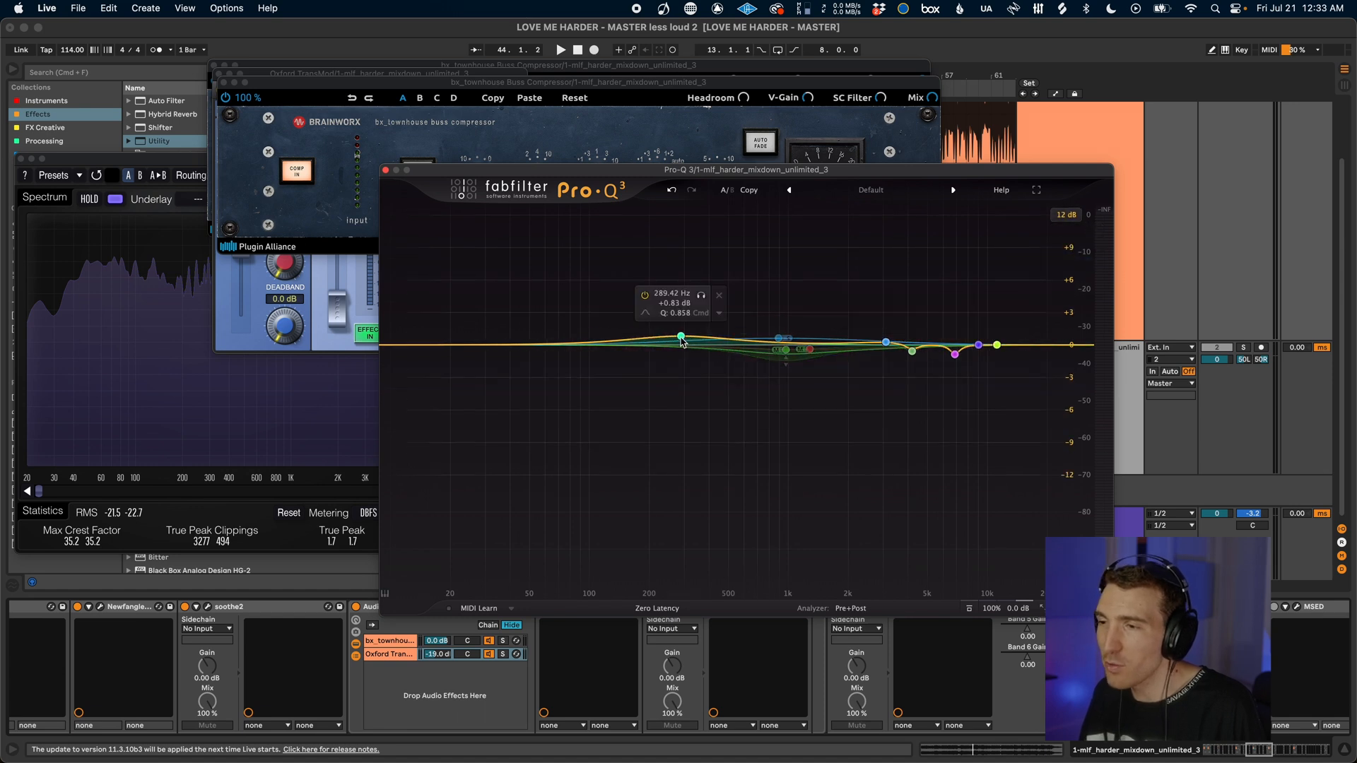
left_click(1067, 215)
left_click(1077, 233)
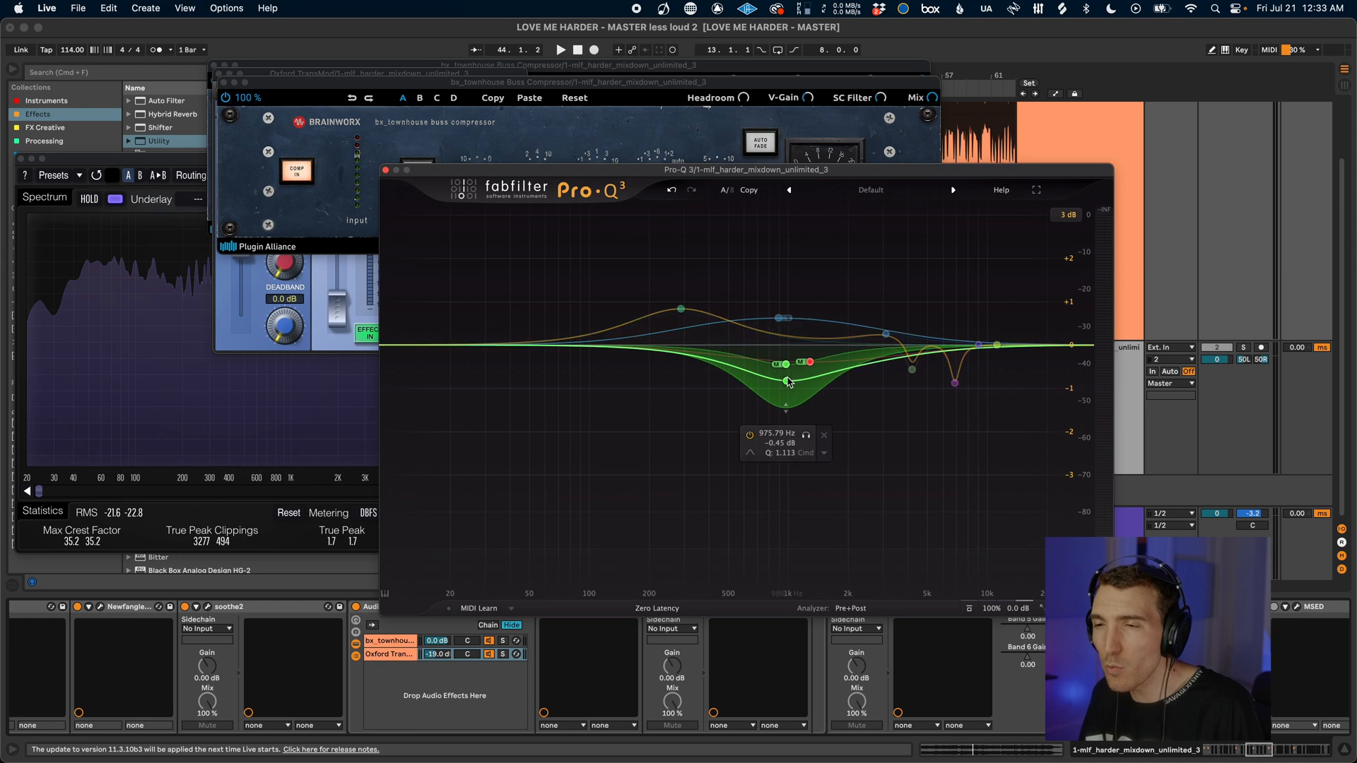
Try adjusting the dynamic green cut near 976 Hz in Pro-Q 3, and undo the change
left_click_drag(789, 383, 796, 354)
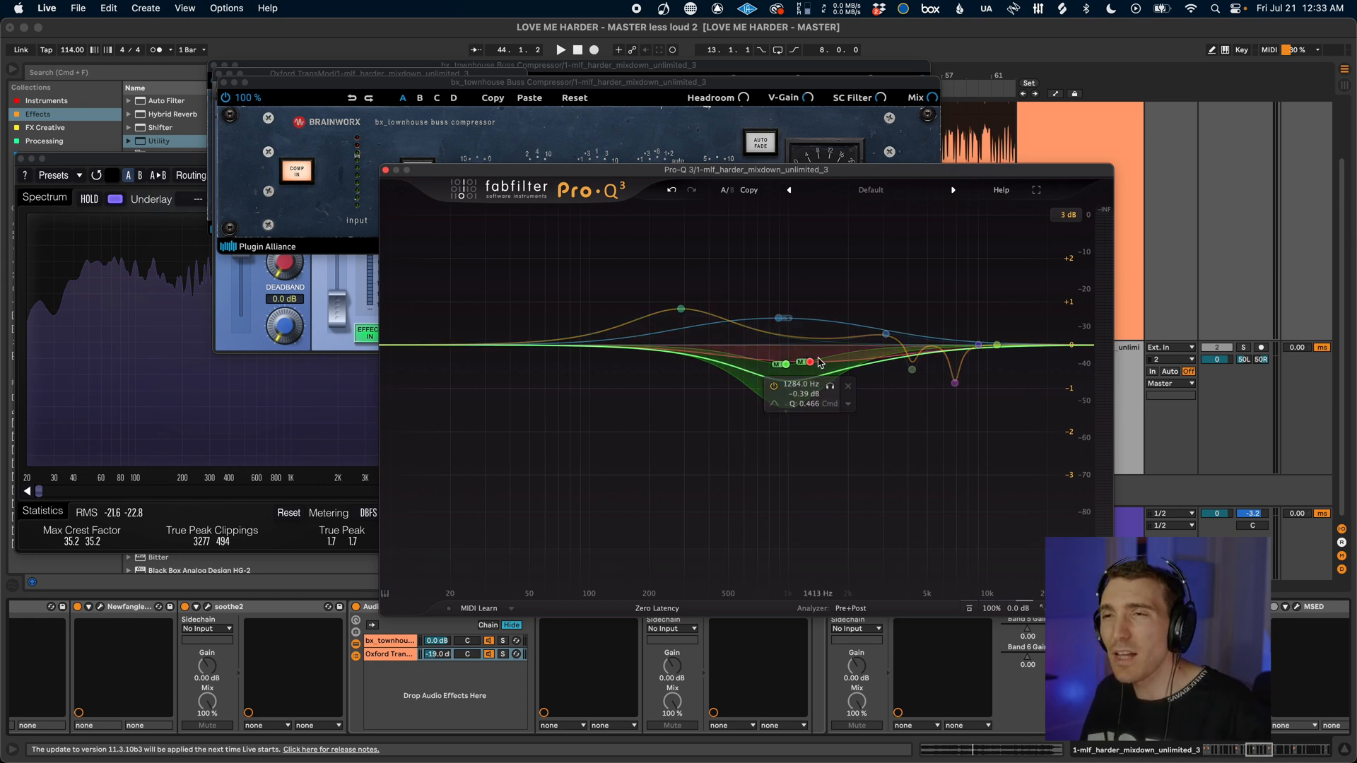
key("super+z")
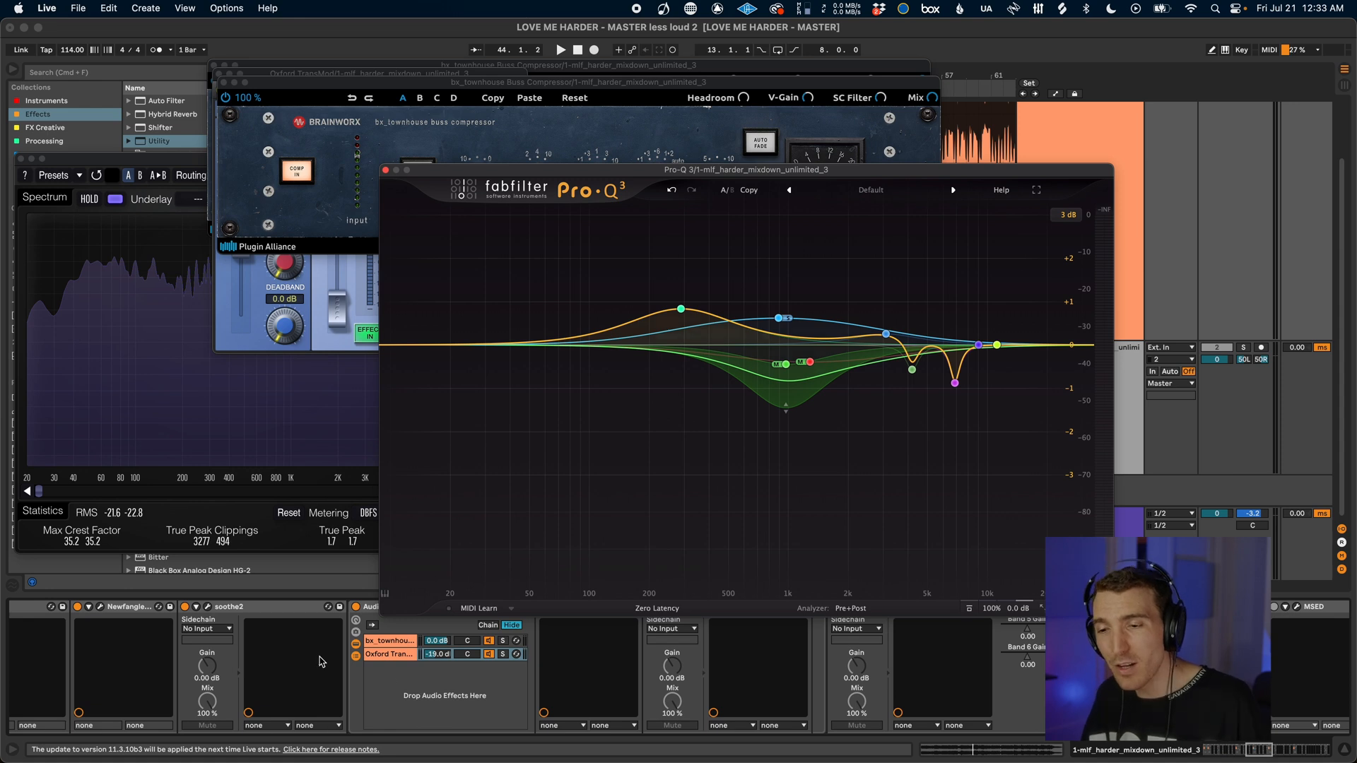
Play the track to compare the sound with Pro-Q 3 on and off, and stop playback
scroll(162, 632, "right", 1)
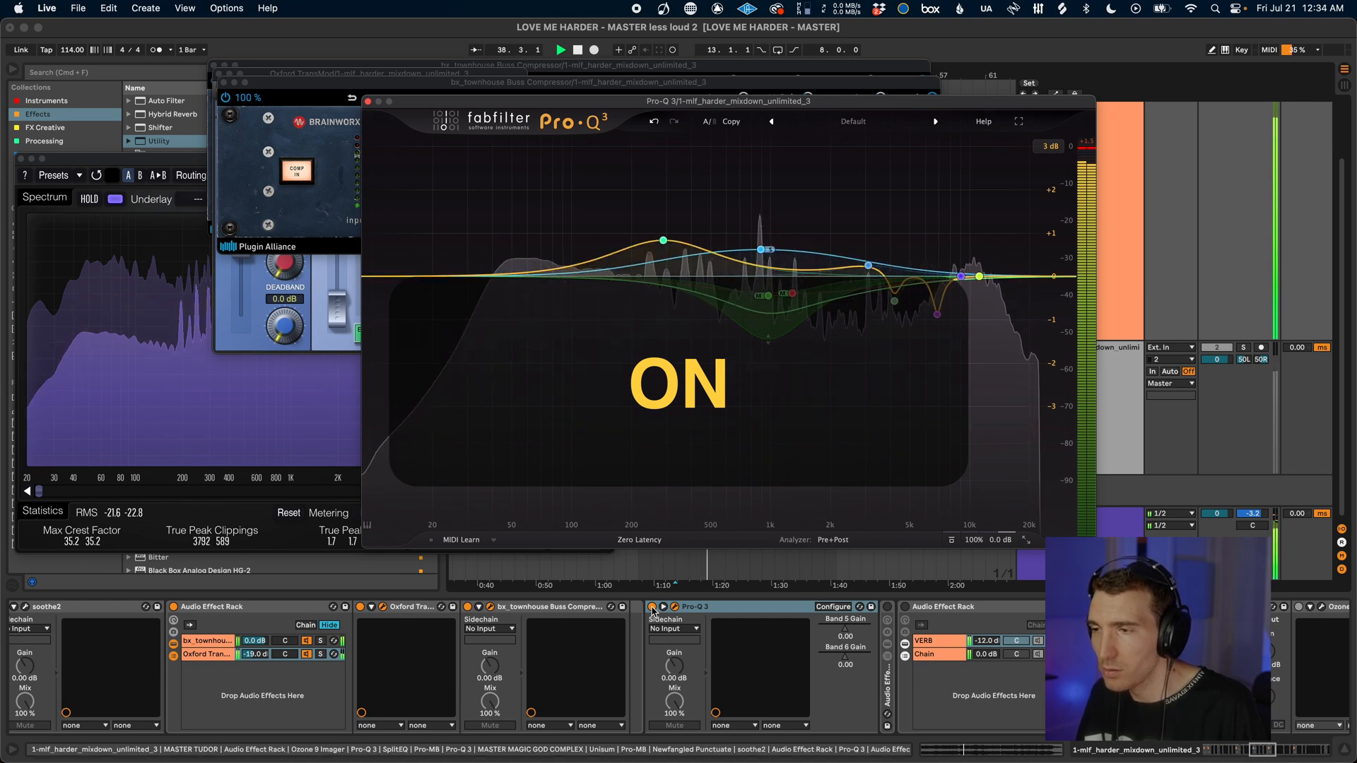
left_click(651, 608)
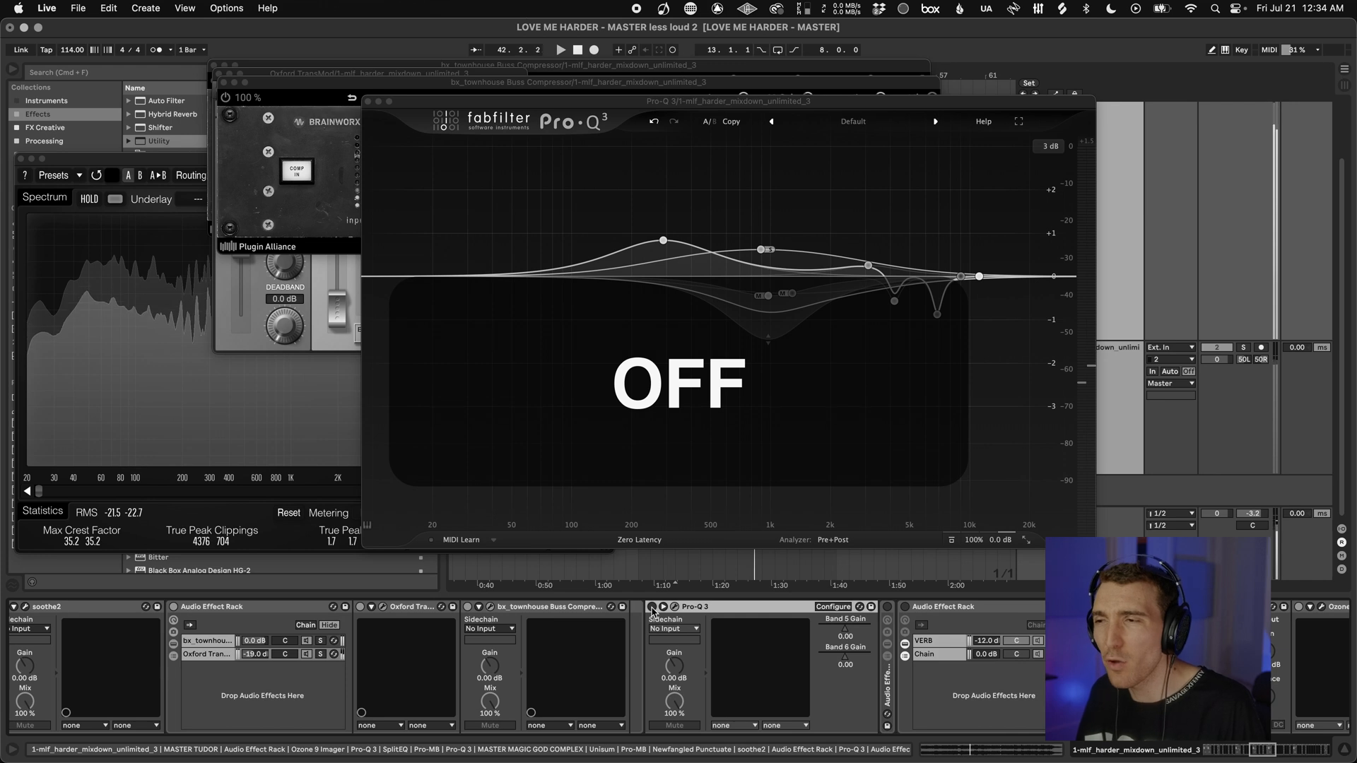
left_click(652, 607)
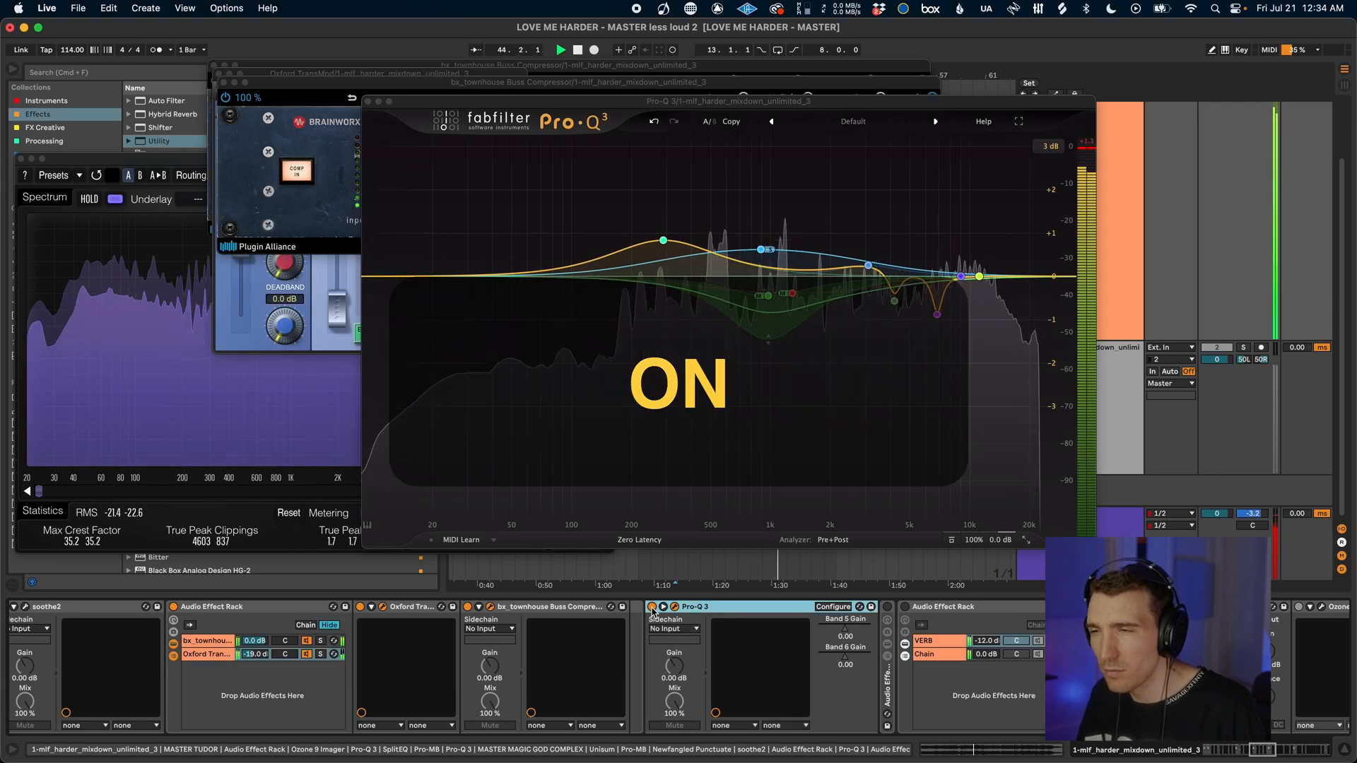
key("space")
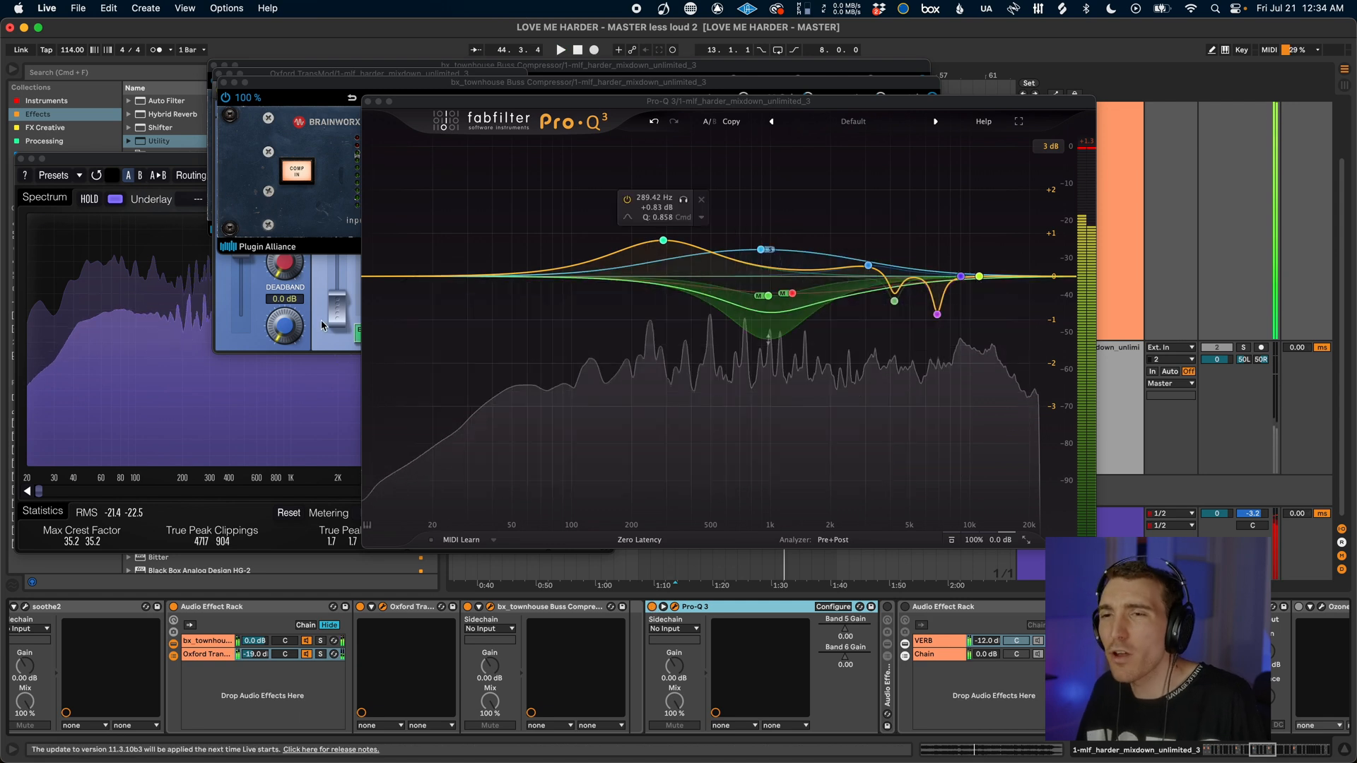
Bring SPAN to the front and compare the track's spectrum during playback with Pro-Q 3 off and on
left_click(283, 269)
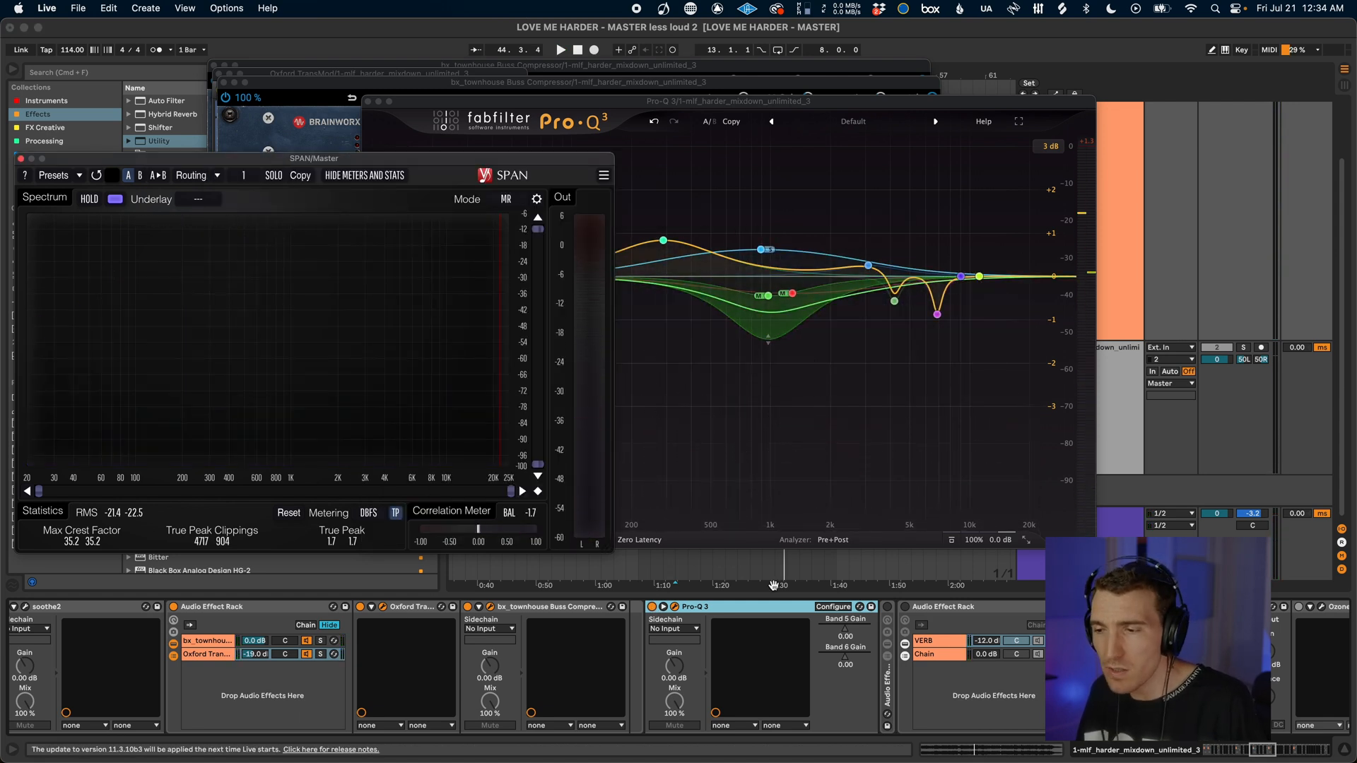
left_click(652, 607)
left_click(363, 262)
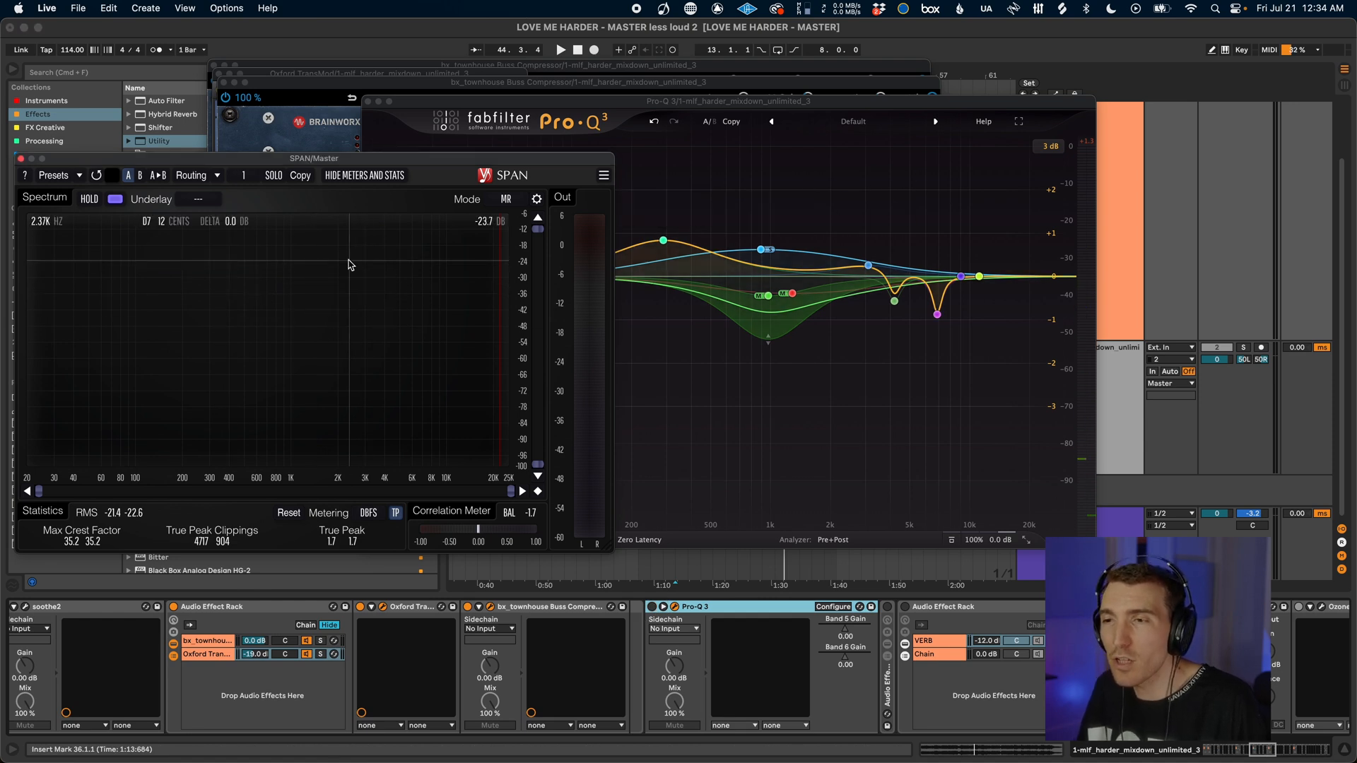
key("space")
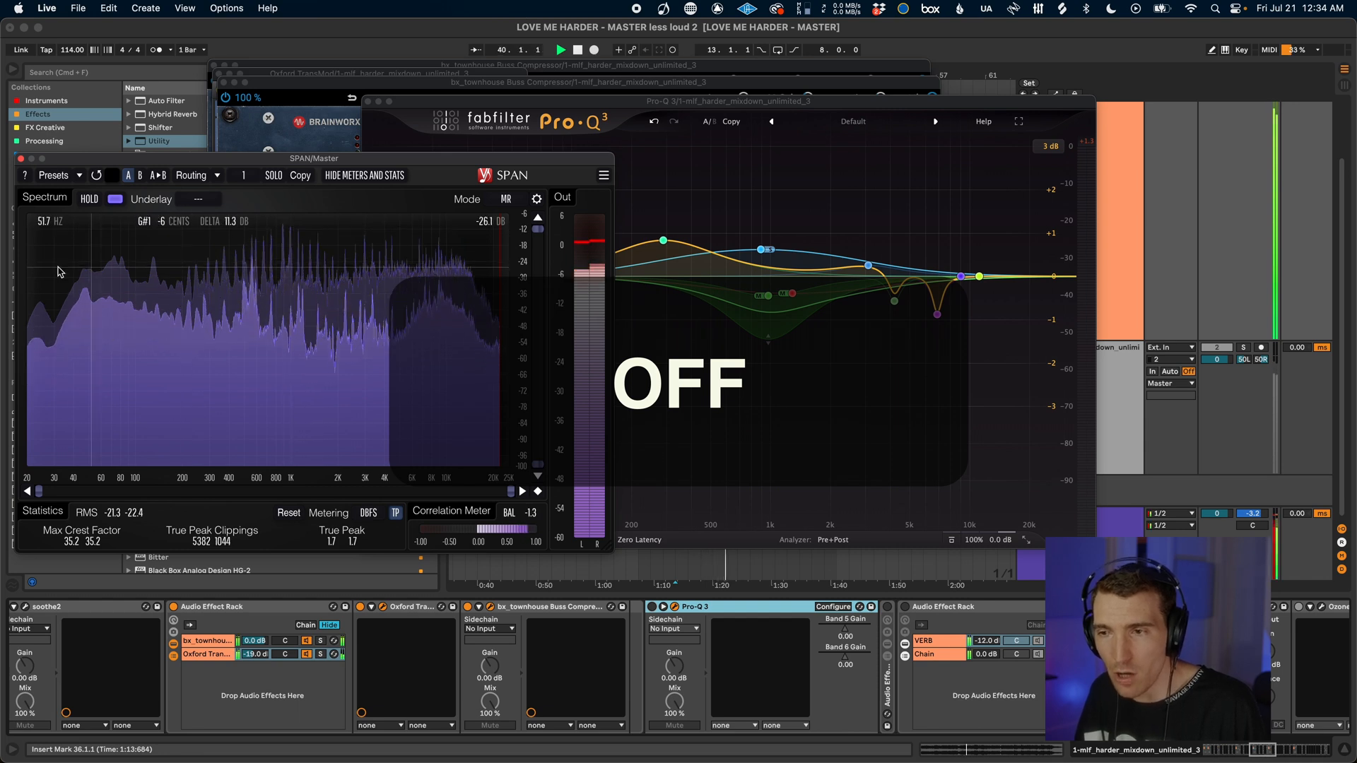
left_click(651, 607)
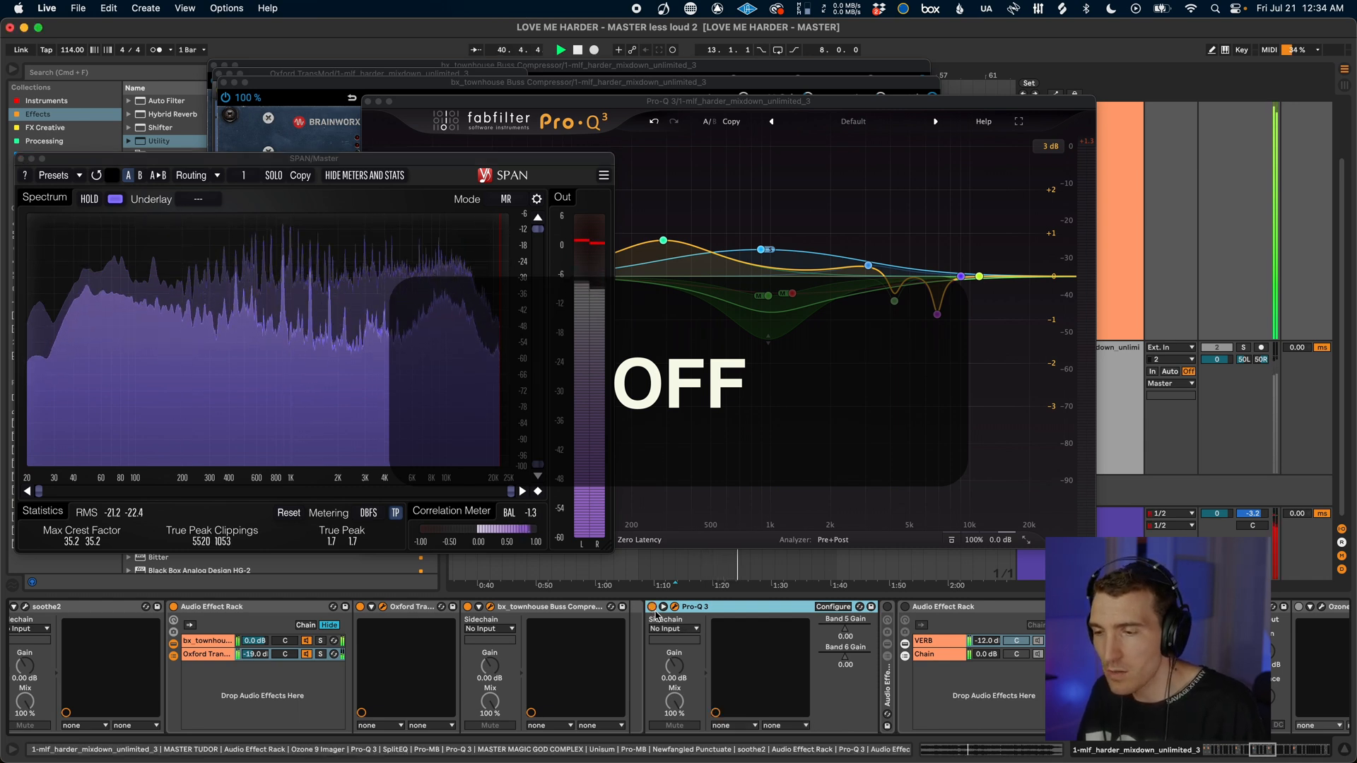
left_click(286, 235)
Solo the Pro-Q 3 and MH ChannelStrip chain in the following Audio Effect Rack, and inspect both plug-ins during playback
scroll(558, 650, "right", 6)
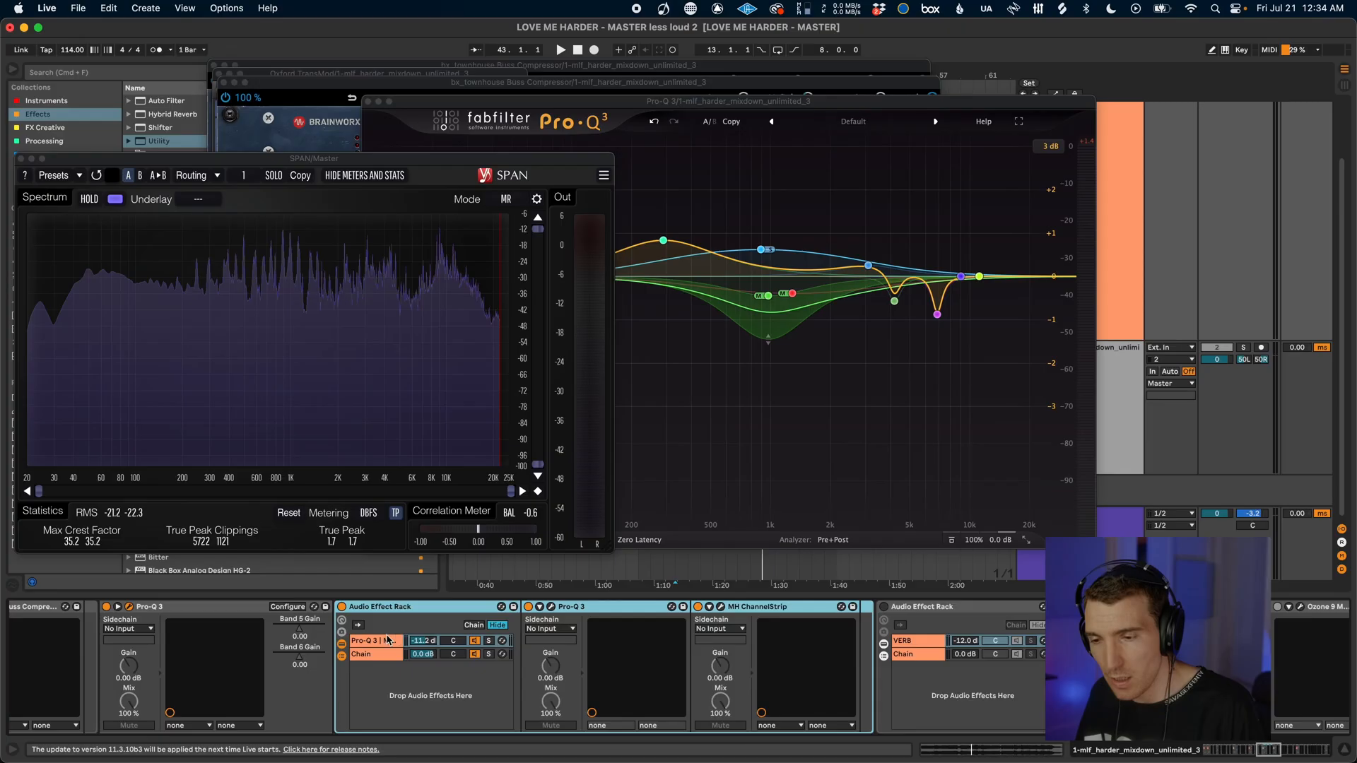
left_click(487, 643)
key("space")
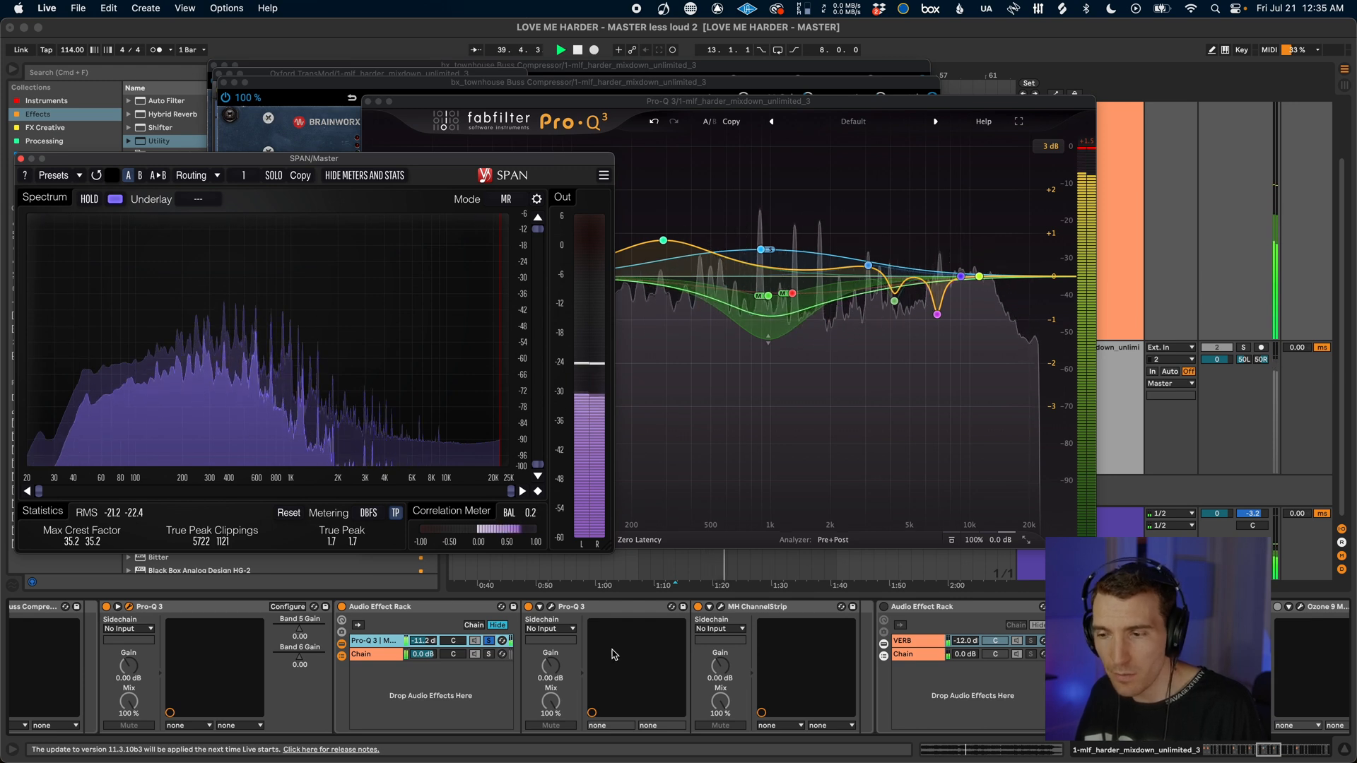
left_click(551, 607)
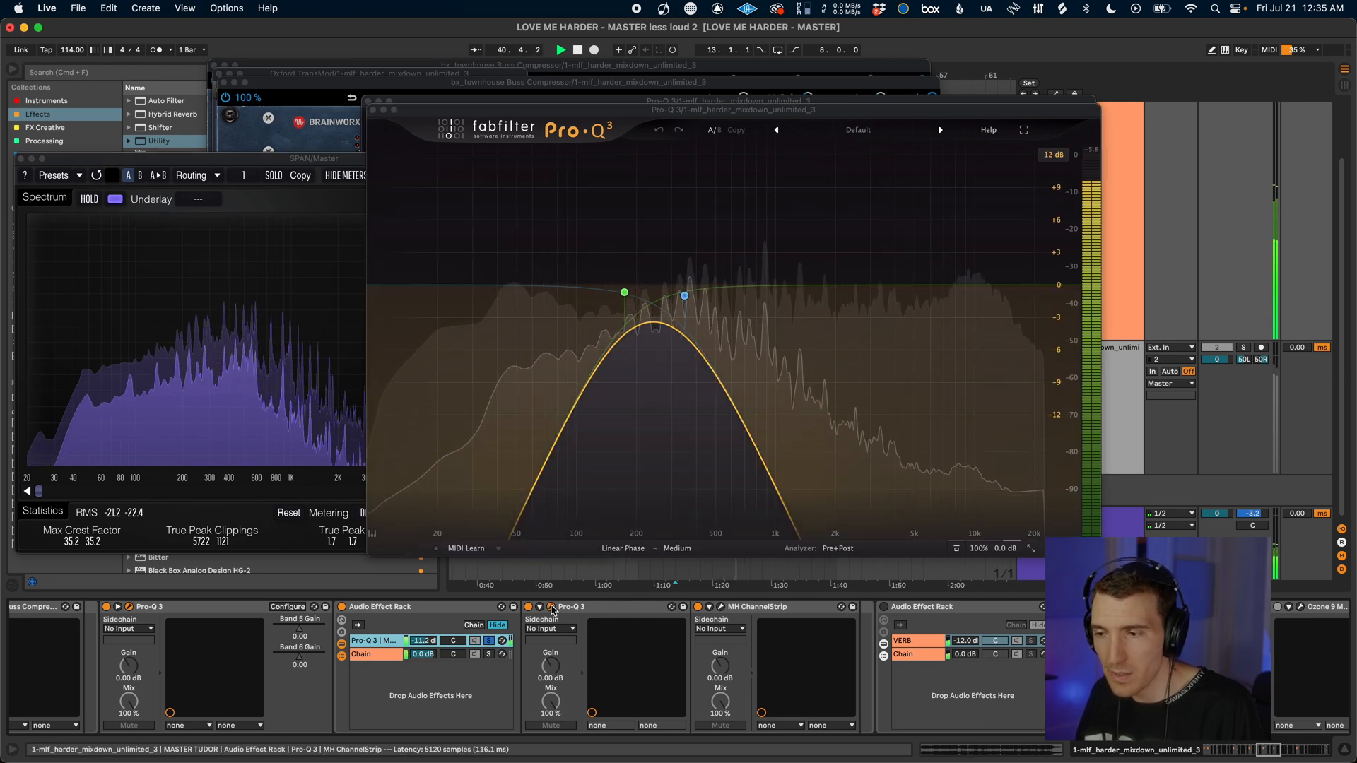
left_click(720, 608)
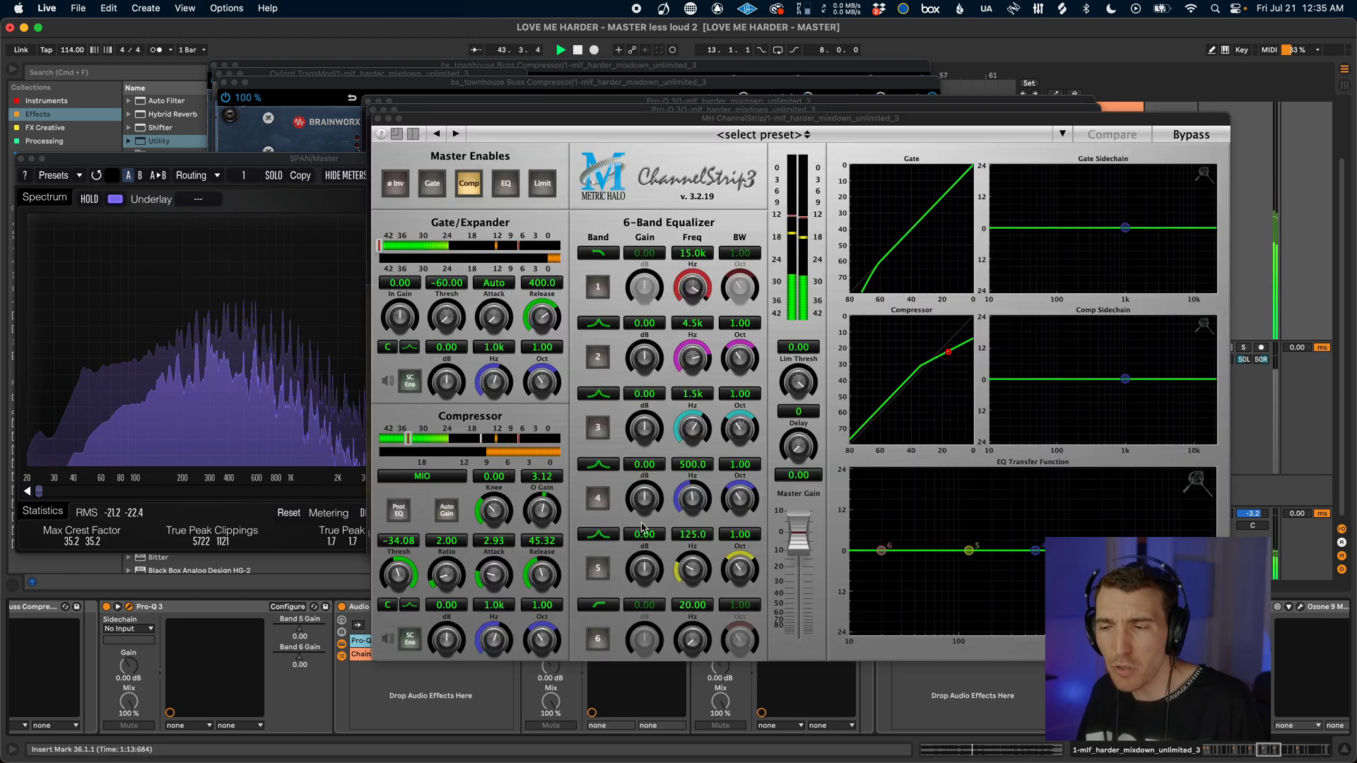
Close the MH ChannelStrip and band-limiting Pro-Q 3 windows, examine the soloed chain's spectrum in SPAN, and stop playback
left_click(377, 118)
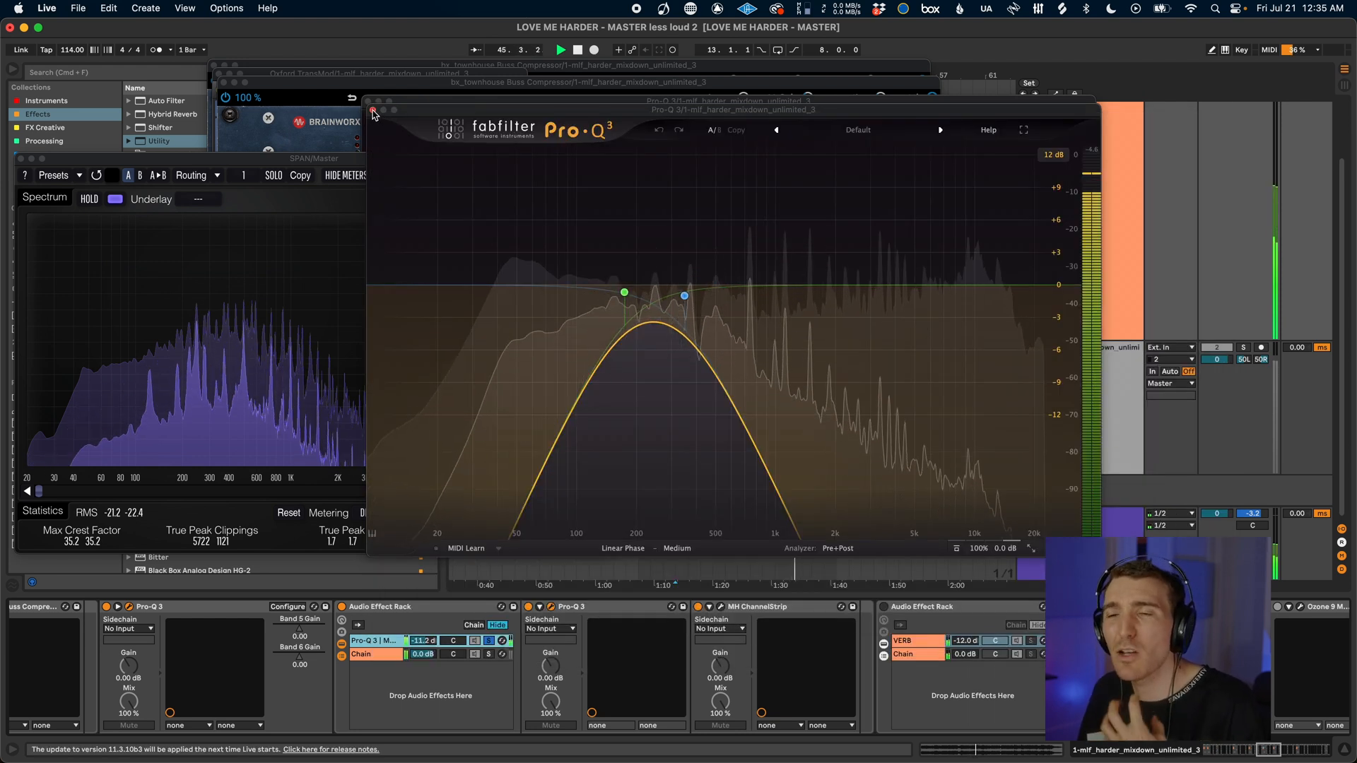
left_click(373, 111)
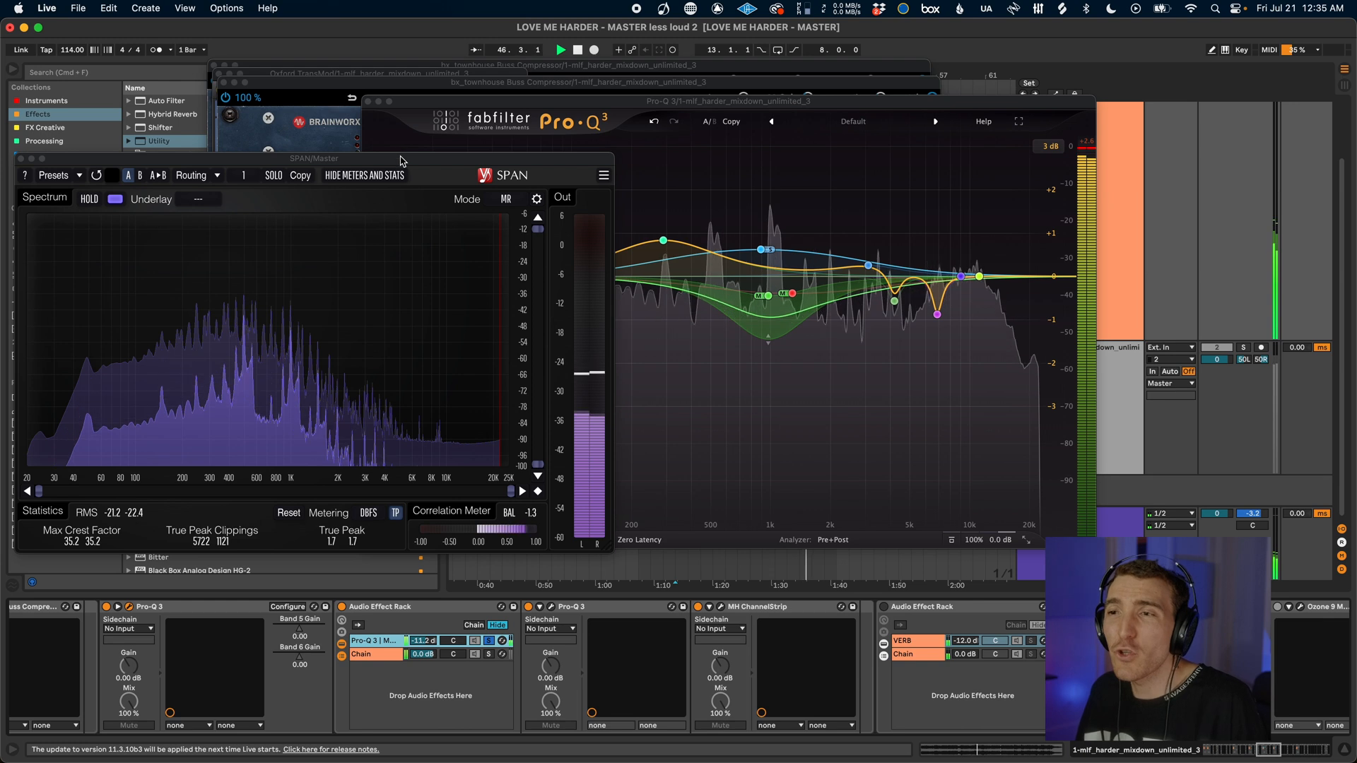
left_click_drag(400, 160, 403, 157)
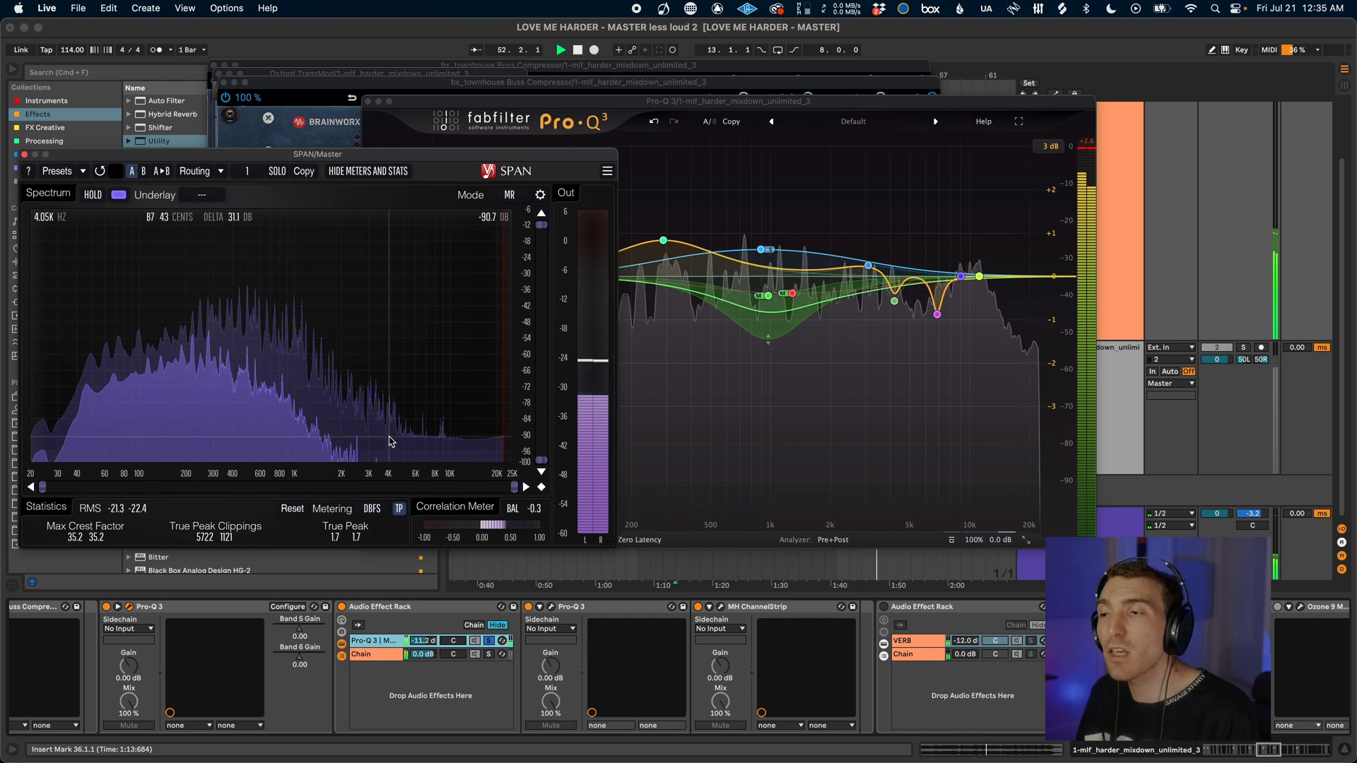
key("space")
Unsolo the parallel Pro-Q 3 and MH ChannelStrip chain, and compare playback with that chain on and off
left_click(489, 641)
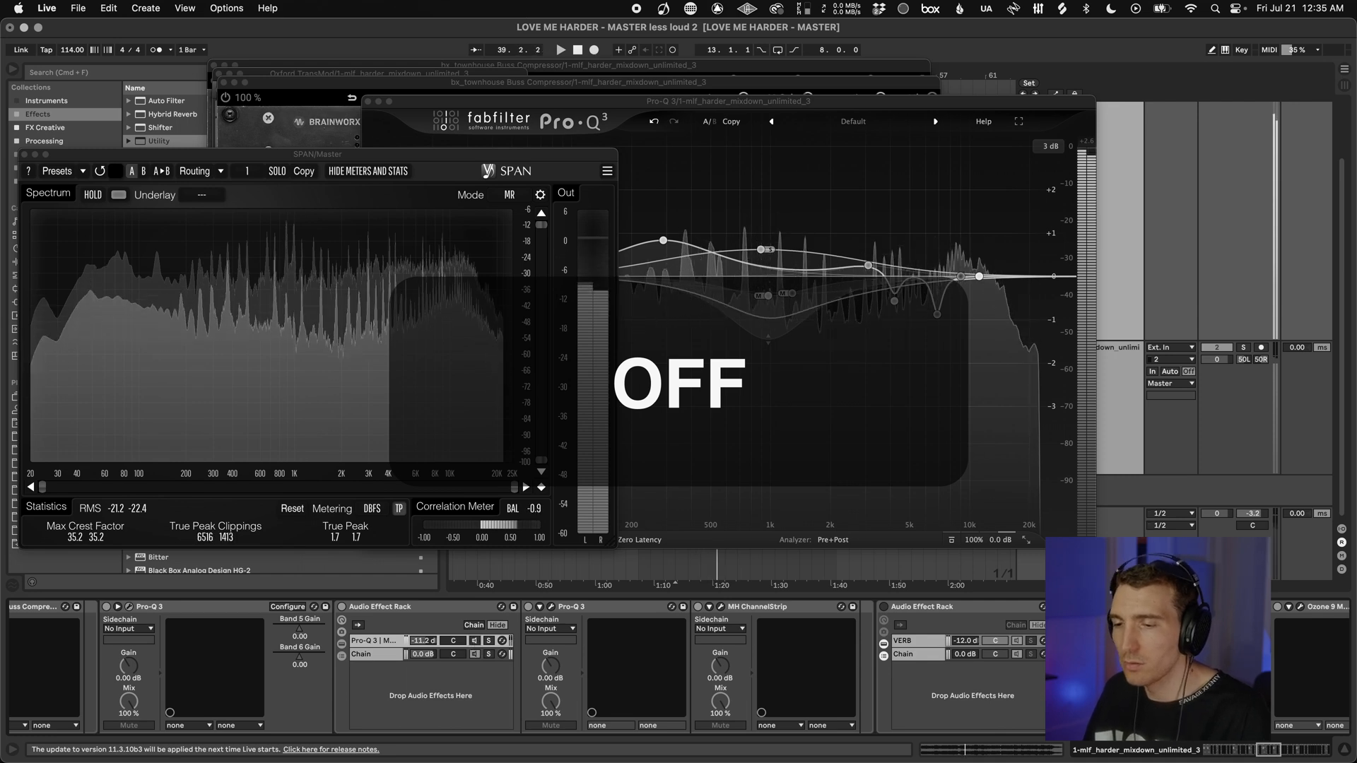
left_click(476, 643)
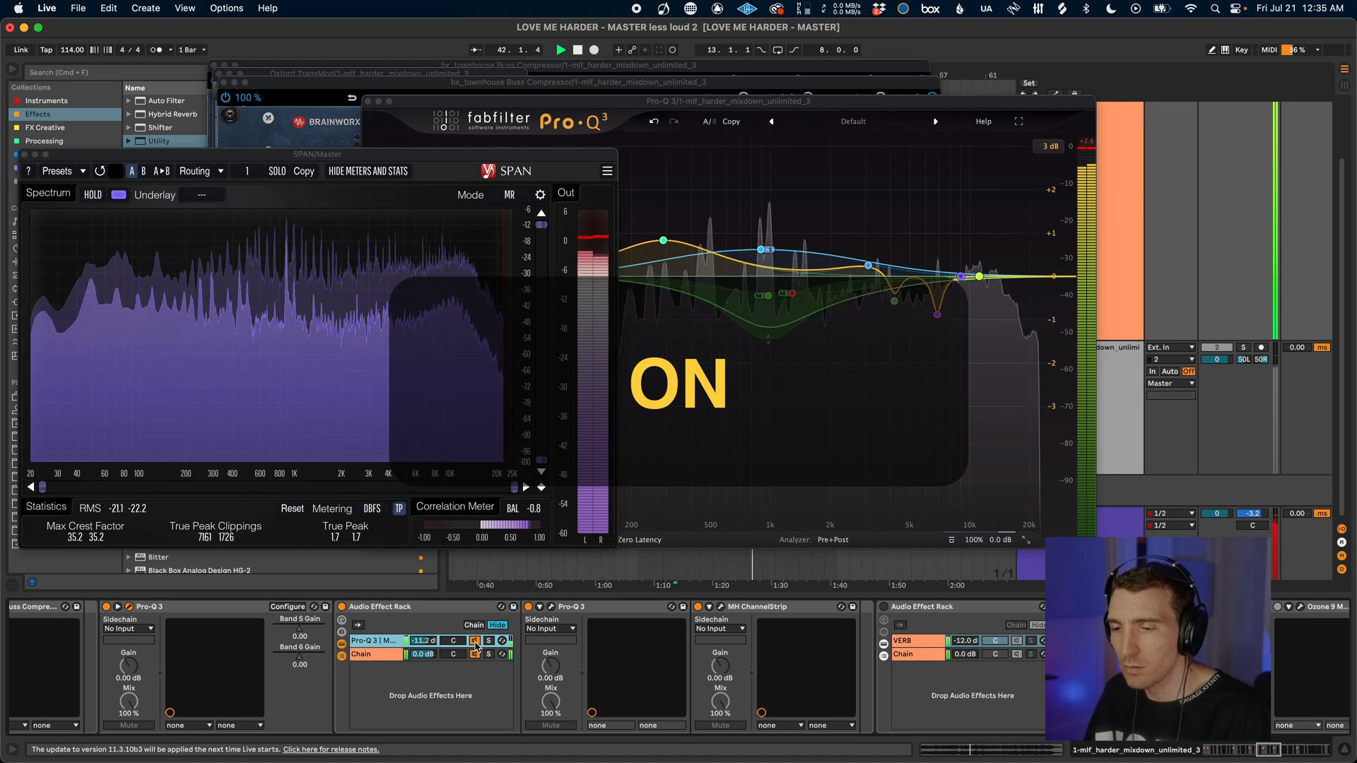
left_click(476, 642)
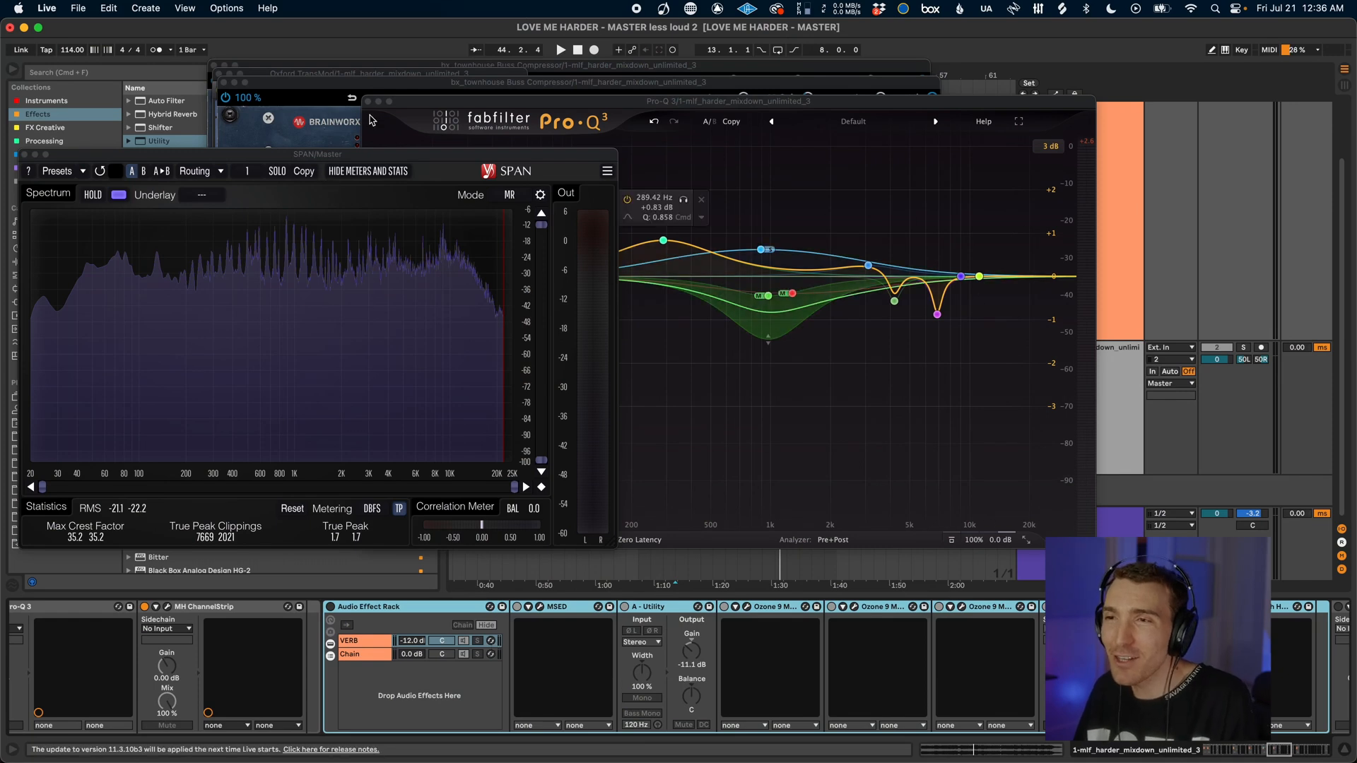
Close the Pro-Q 3, bx_townhouse Buss Compressor and other leftover plug-in windows, keeping SPAN open
left_click(367, 101)
left_click(224, 83)
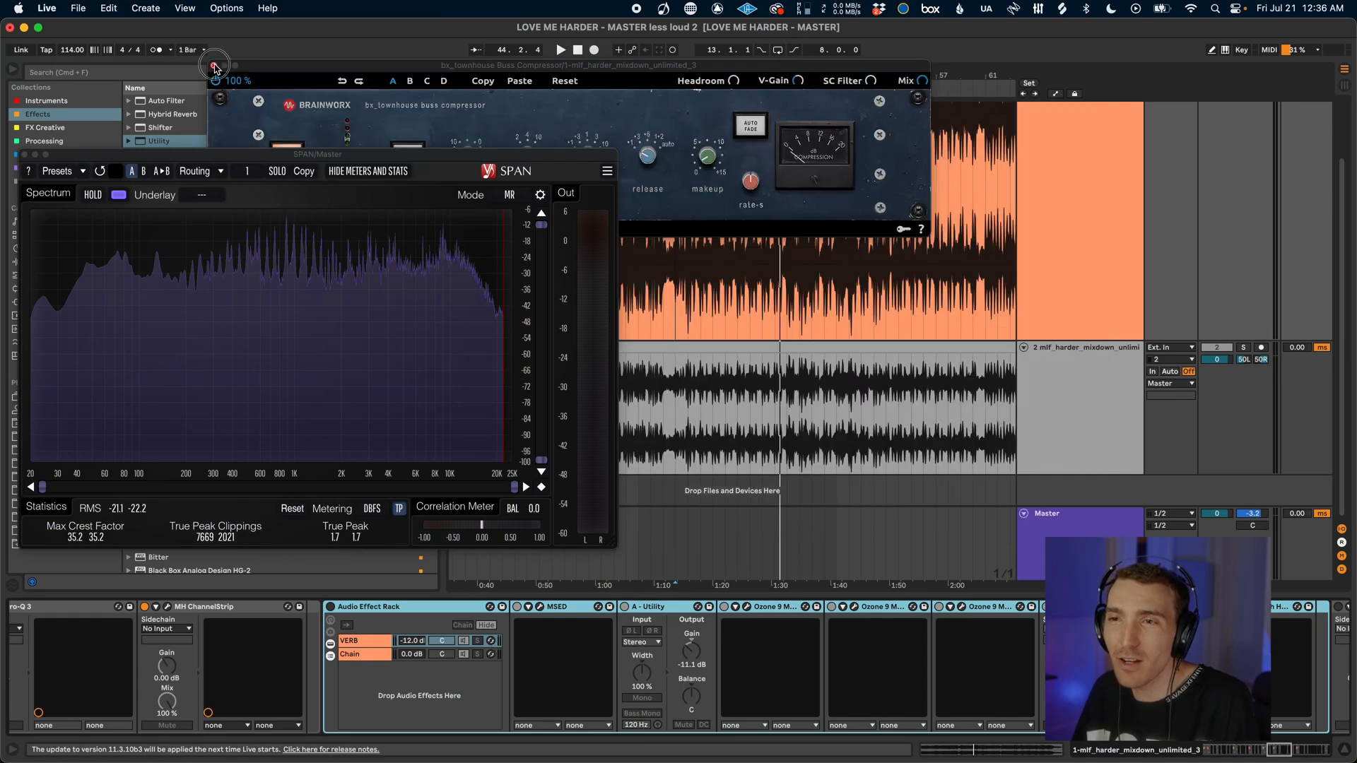
left_click(218, 72)
left_click(162, 152)
scroll(824, 236, "up", 3)
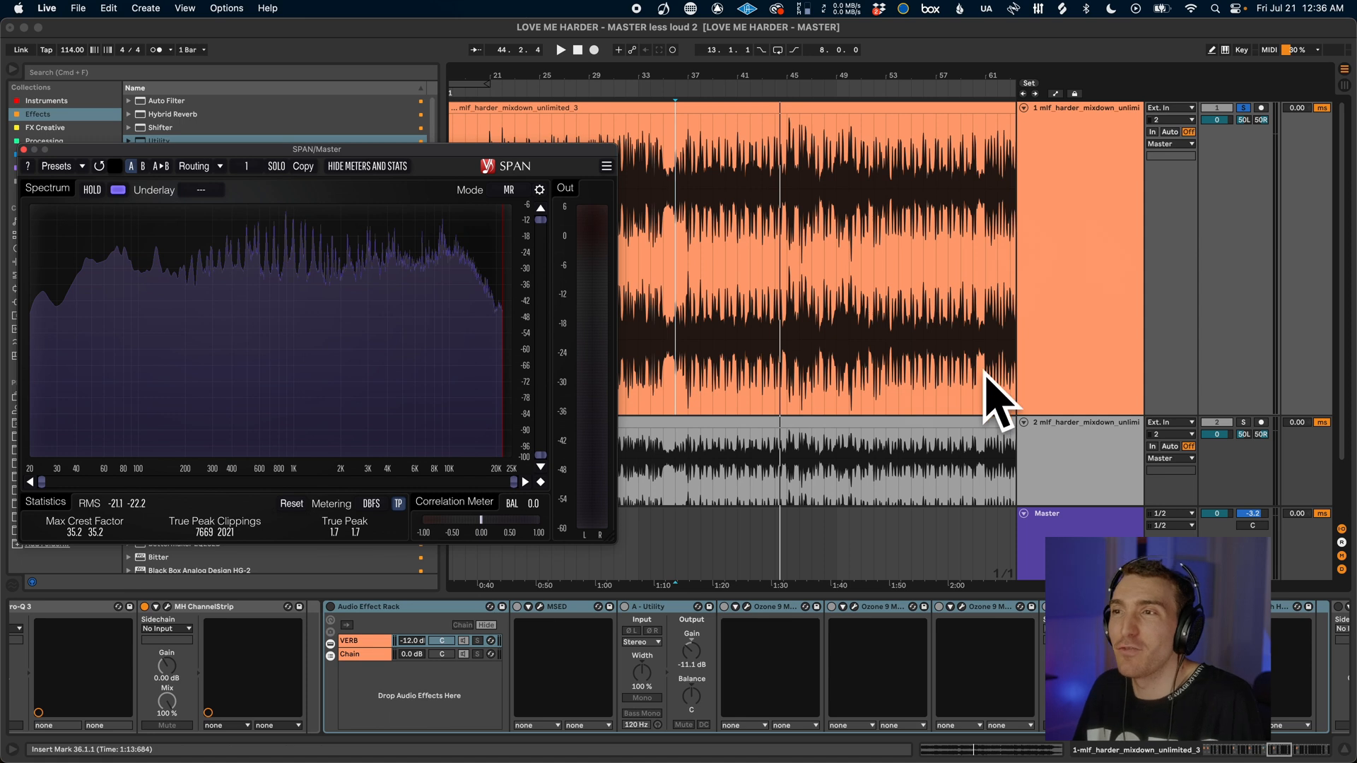
Turn on the Audio Effect Rack containing the VERB chain and solo that chain
left_click(365, 611)
left_click(330, 607)
left_click(477, 641)
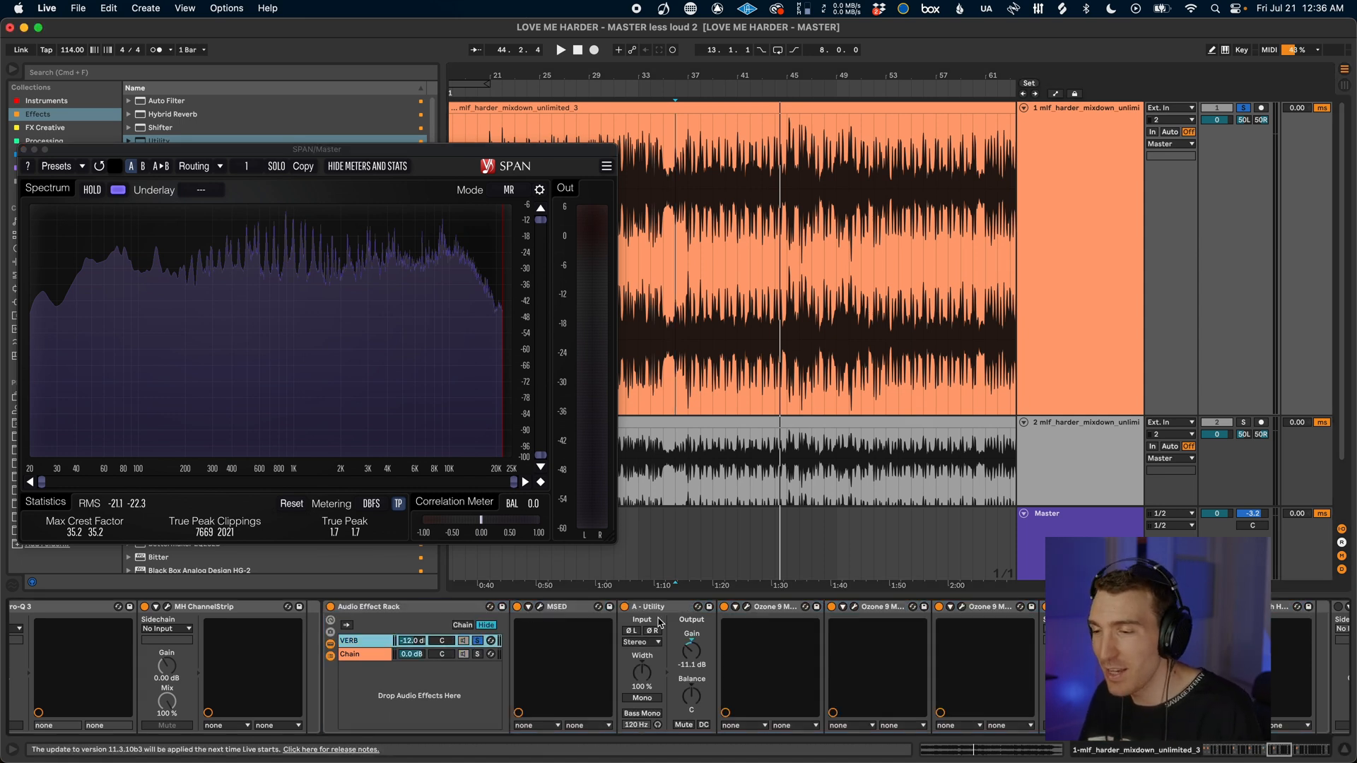
Open MSED in the VERB chain, inspect its side mute setting, and close its window
left_click(540, 609)
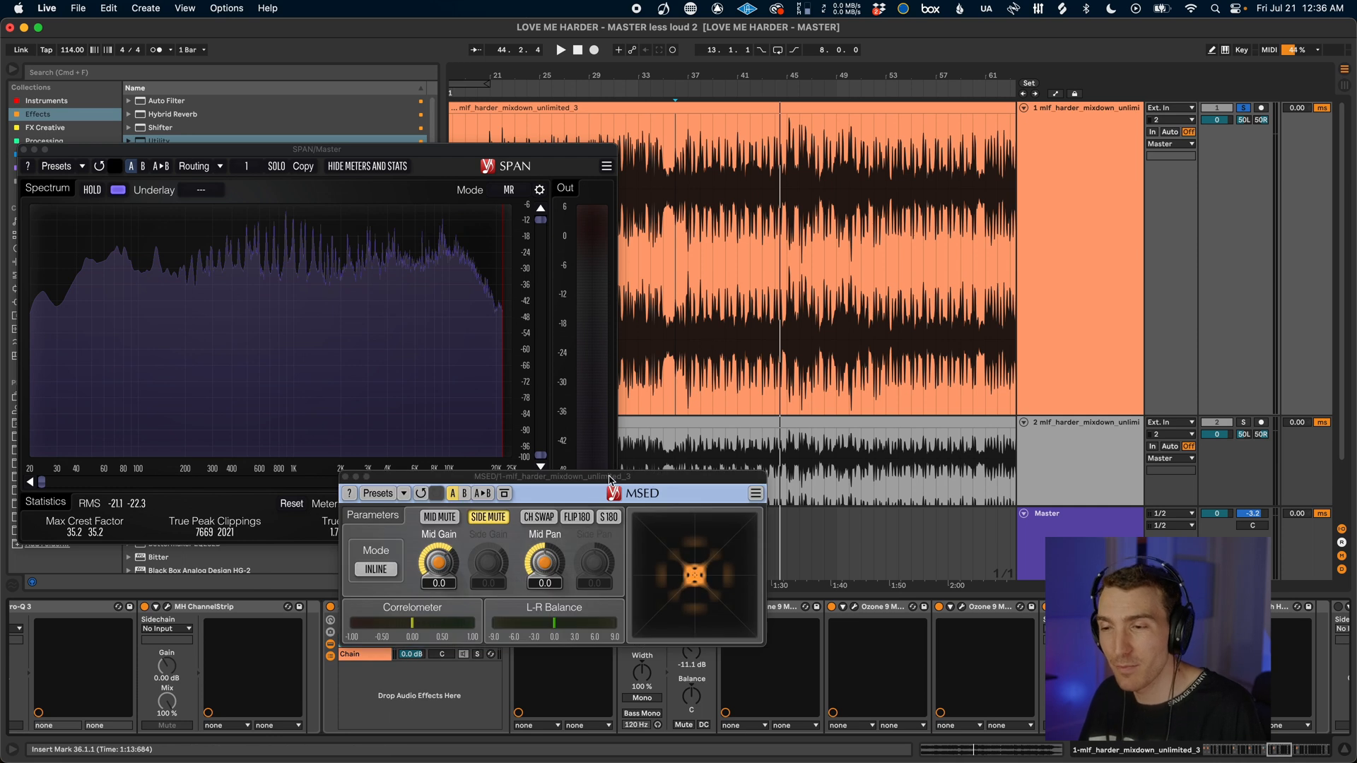
left_click_drag(581, 478, 530, 209)
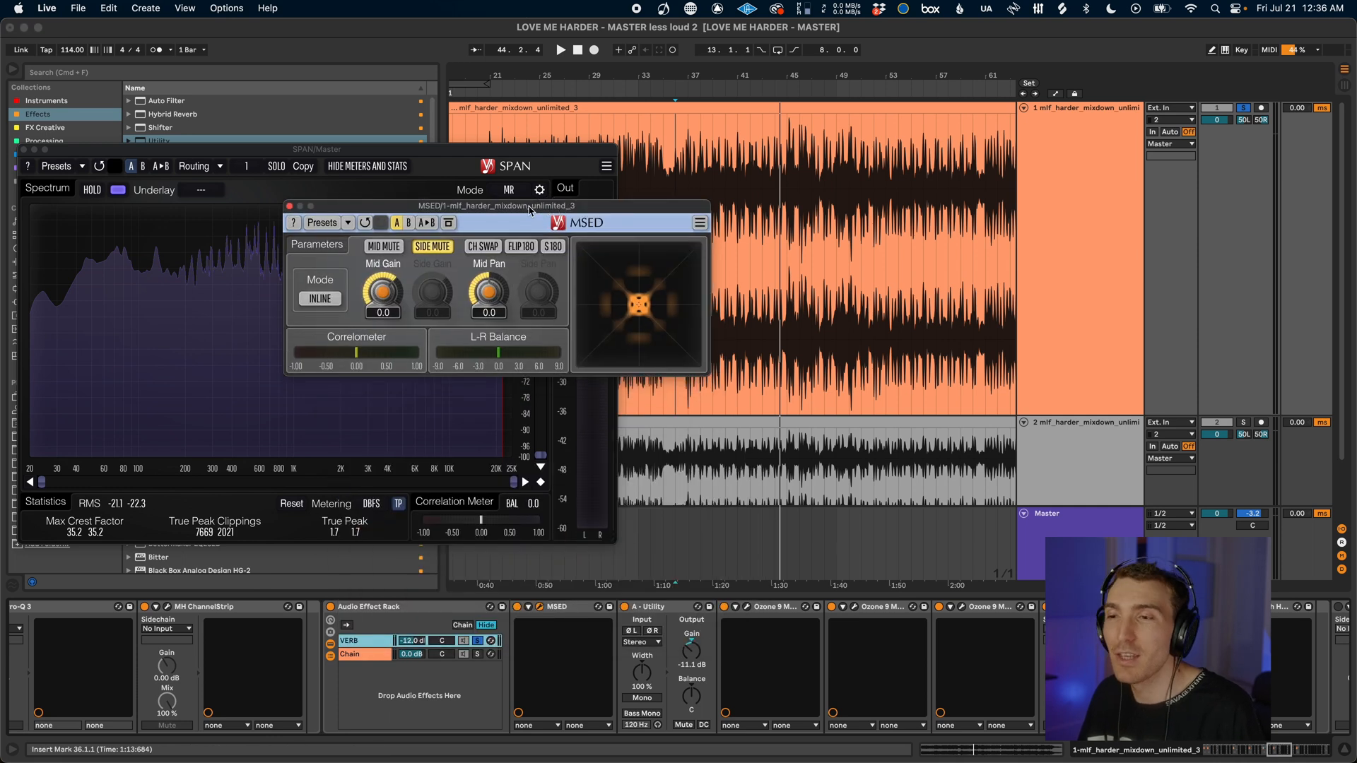
left_click(289, 206)
Turn off the VERB chain devices after MSED, and turn Utility back on to audition it
left_click(671, 609)
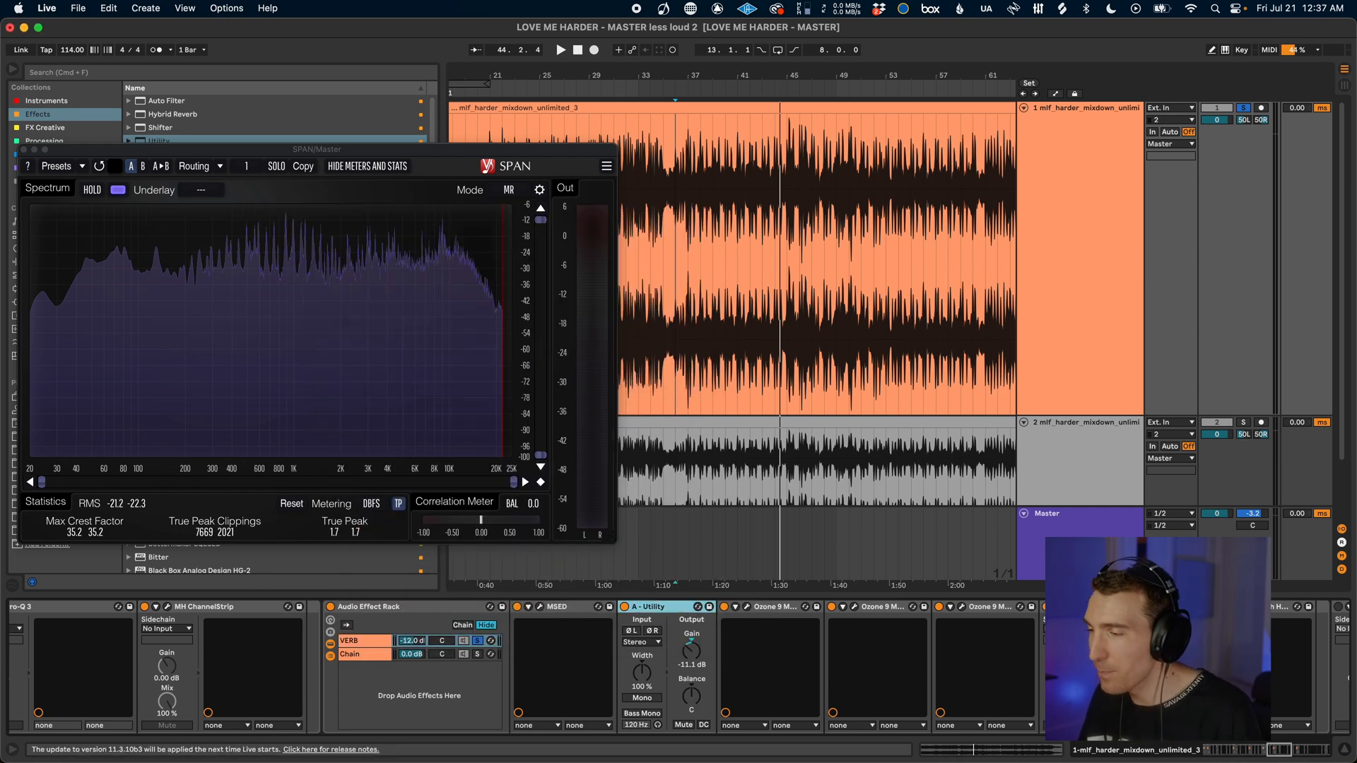
scroll(671, 664, "right", 4)
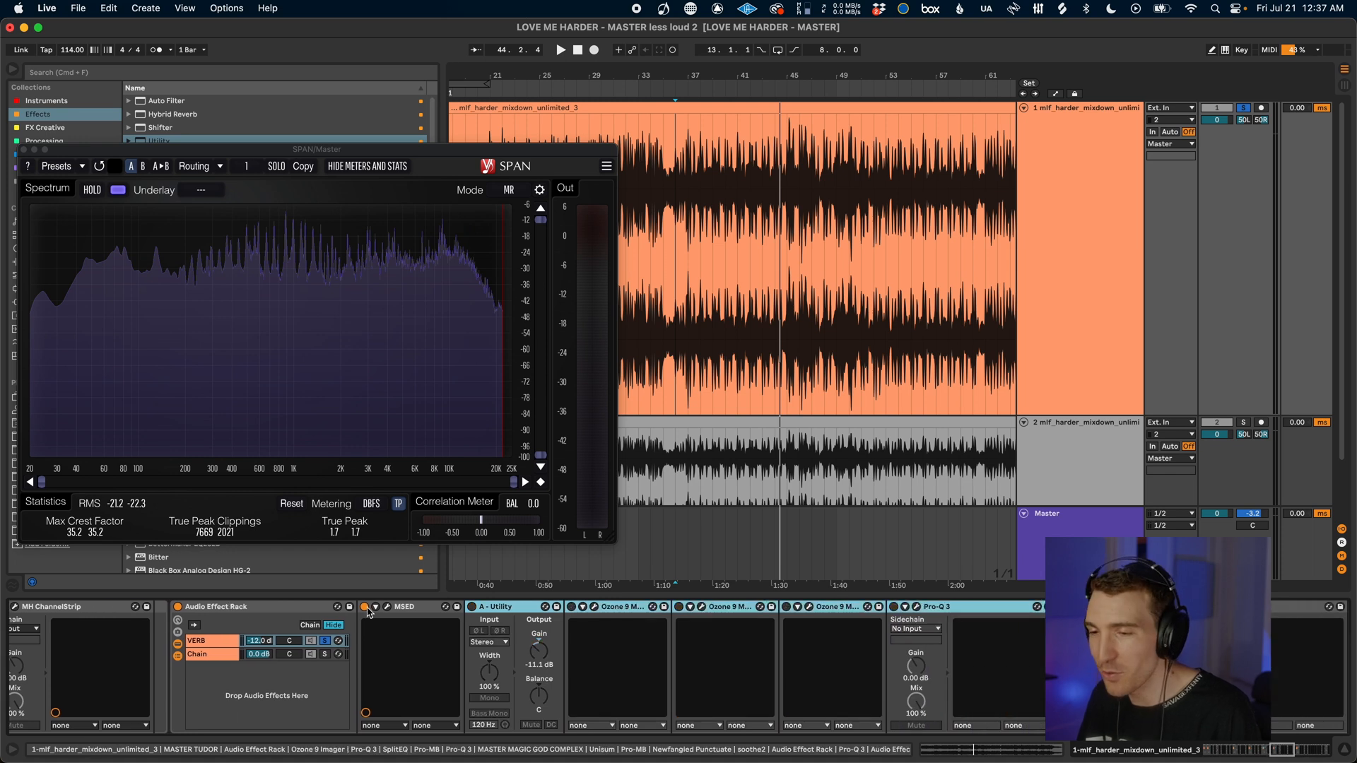
left_click(472, 606)
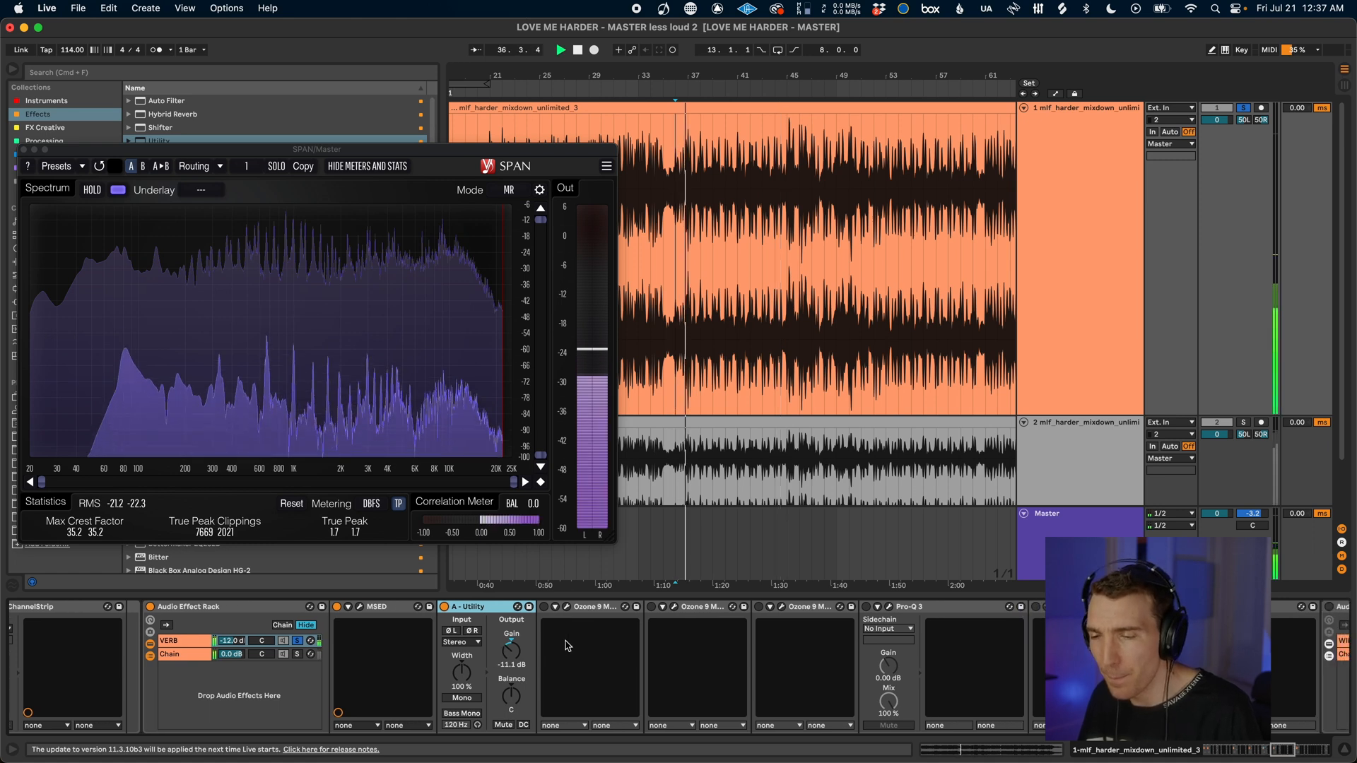
Turn on the VERB chain's first Ozone 9 Master Rebalance, inspect its drums reduction during playback, and close its window
scroll(537, 644, "right", 1)
left_click(545, 607)
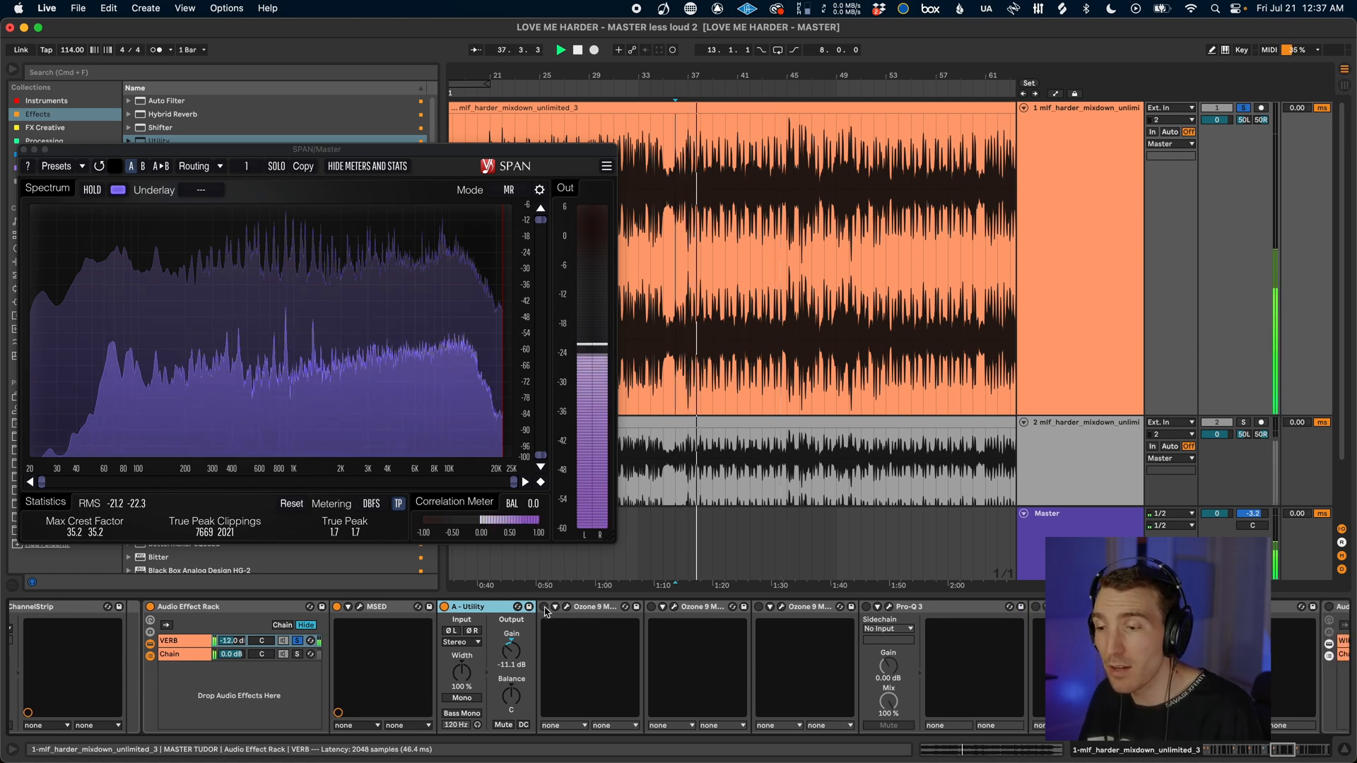
left_click(567, 607)
left_click_drag(690, 421, 577, 74)
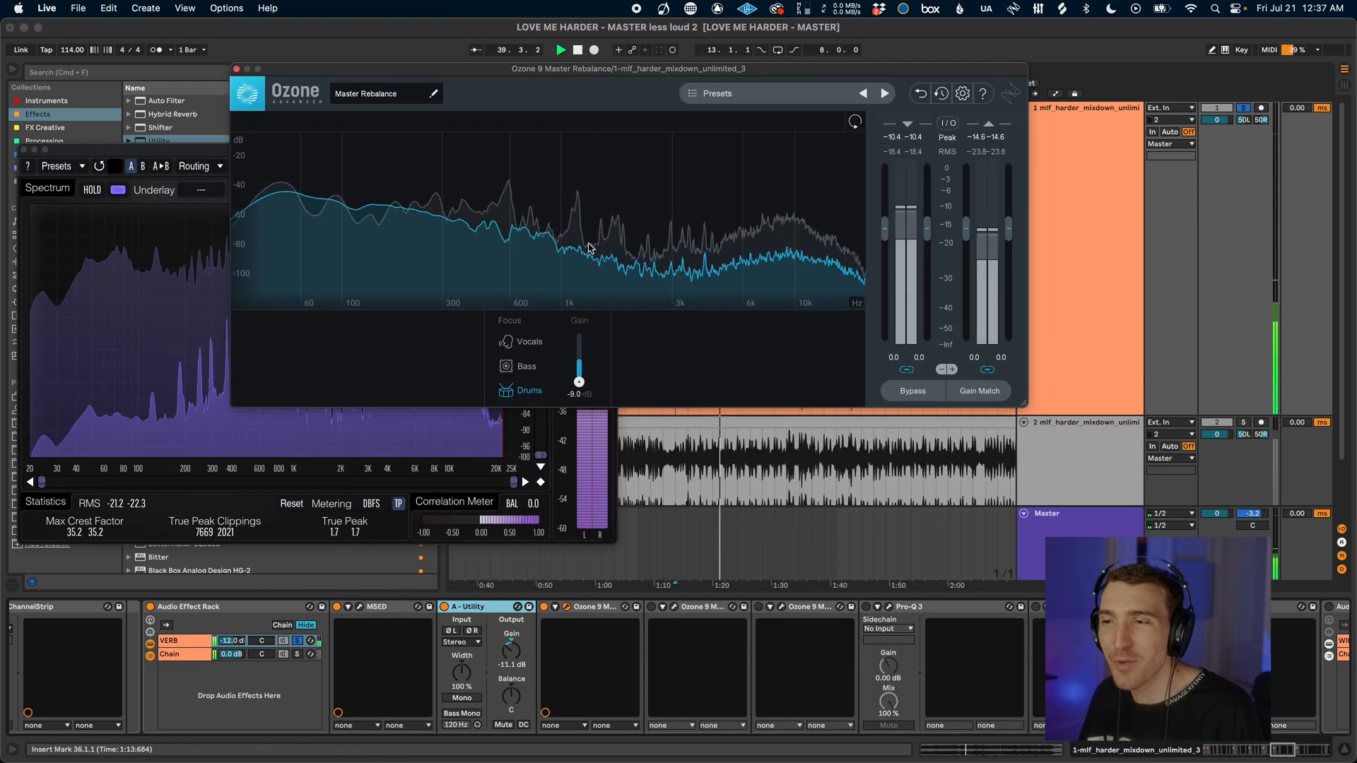
left_click(237, 69)
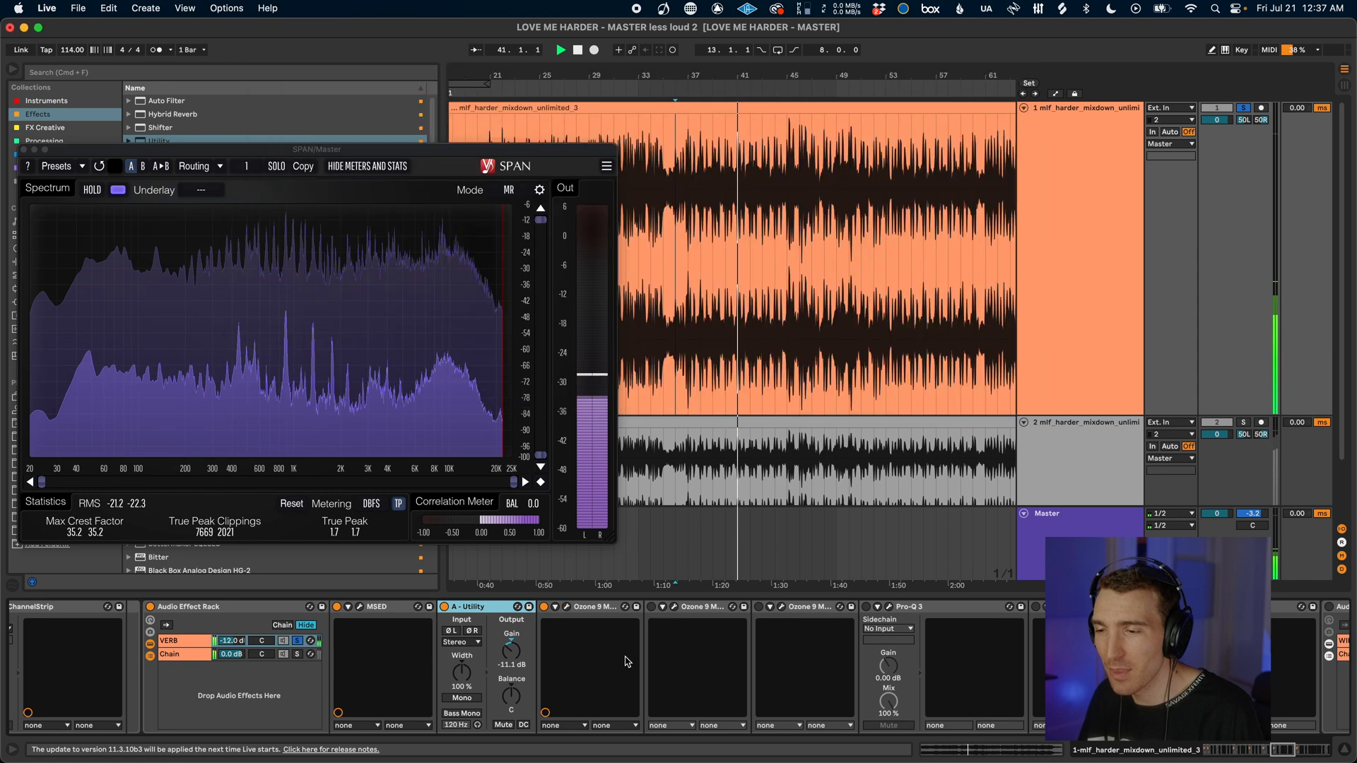
Turn on the second and third Ozone 9 Master Rebalance devices, inspecting their bass and vocal settings during playback
left_click(673, 606)
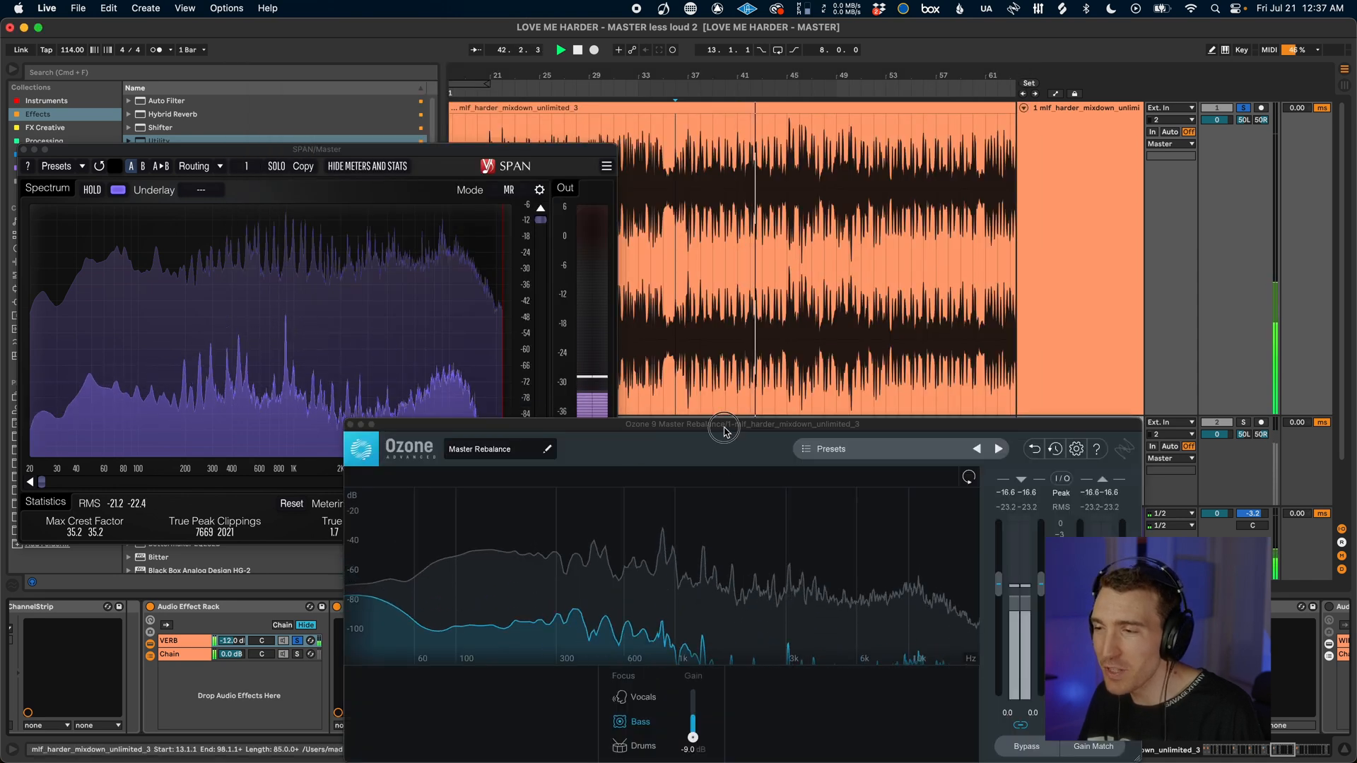
left_click_drag(422, 426, 361, 186)
left_click(284, 179)
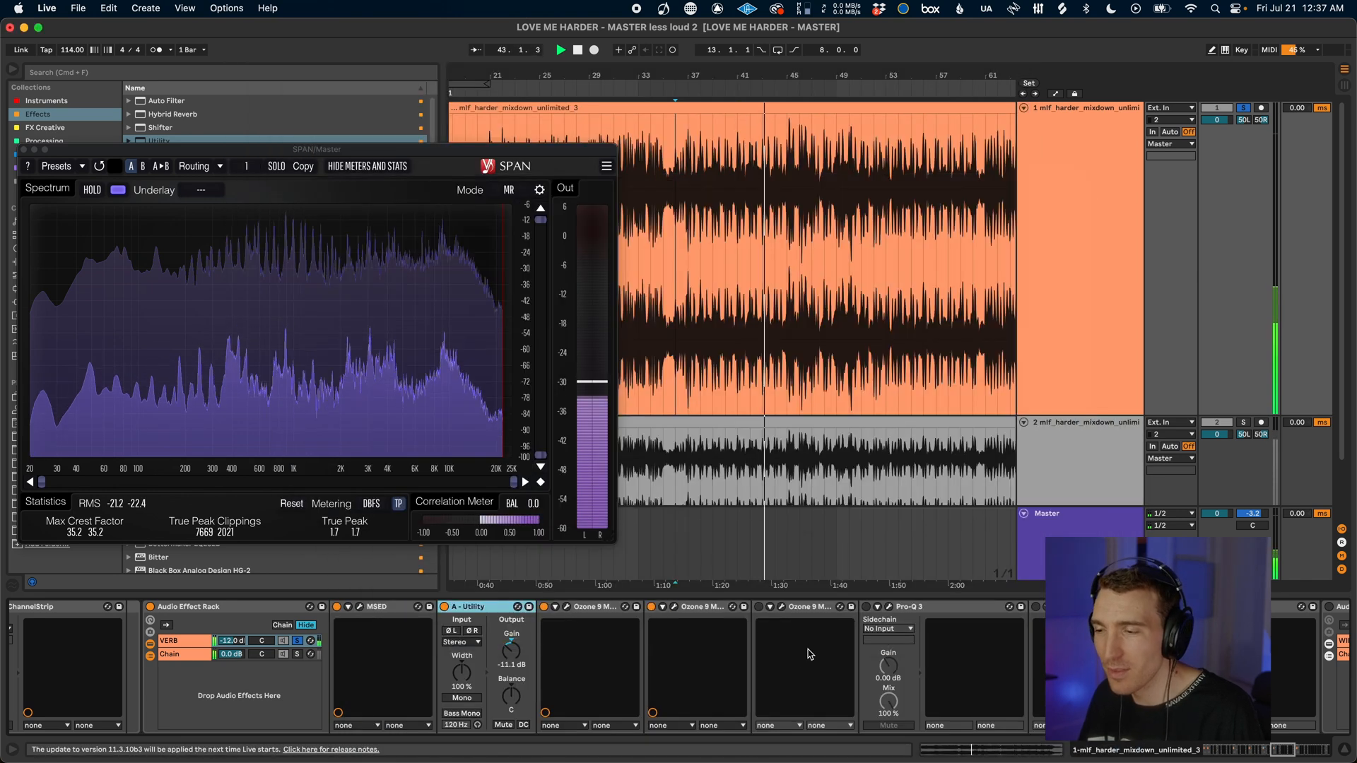
left_click(758, 606)
left_click(781, 608)
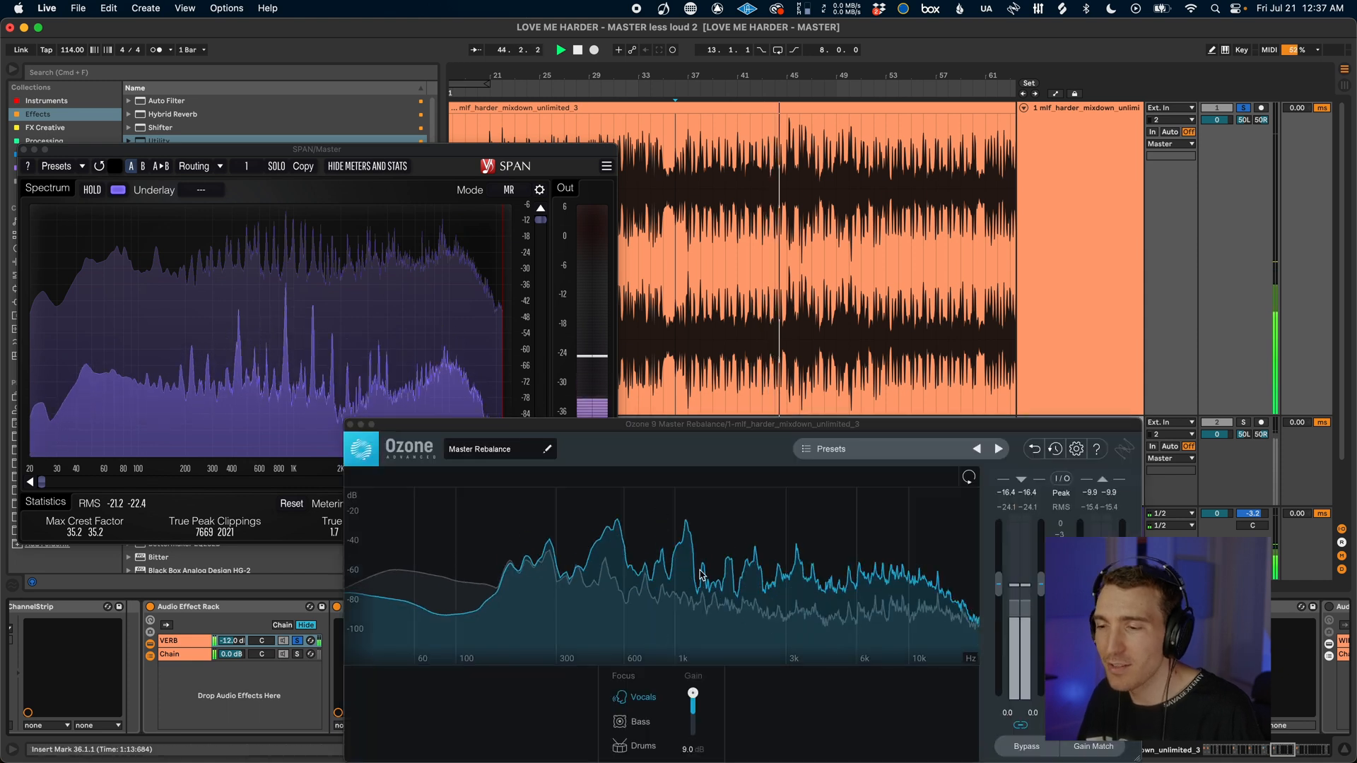
left_click(350, 424)
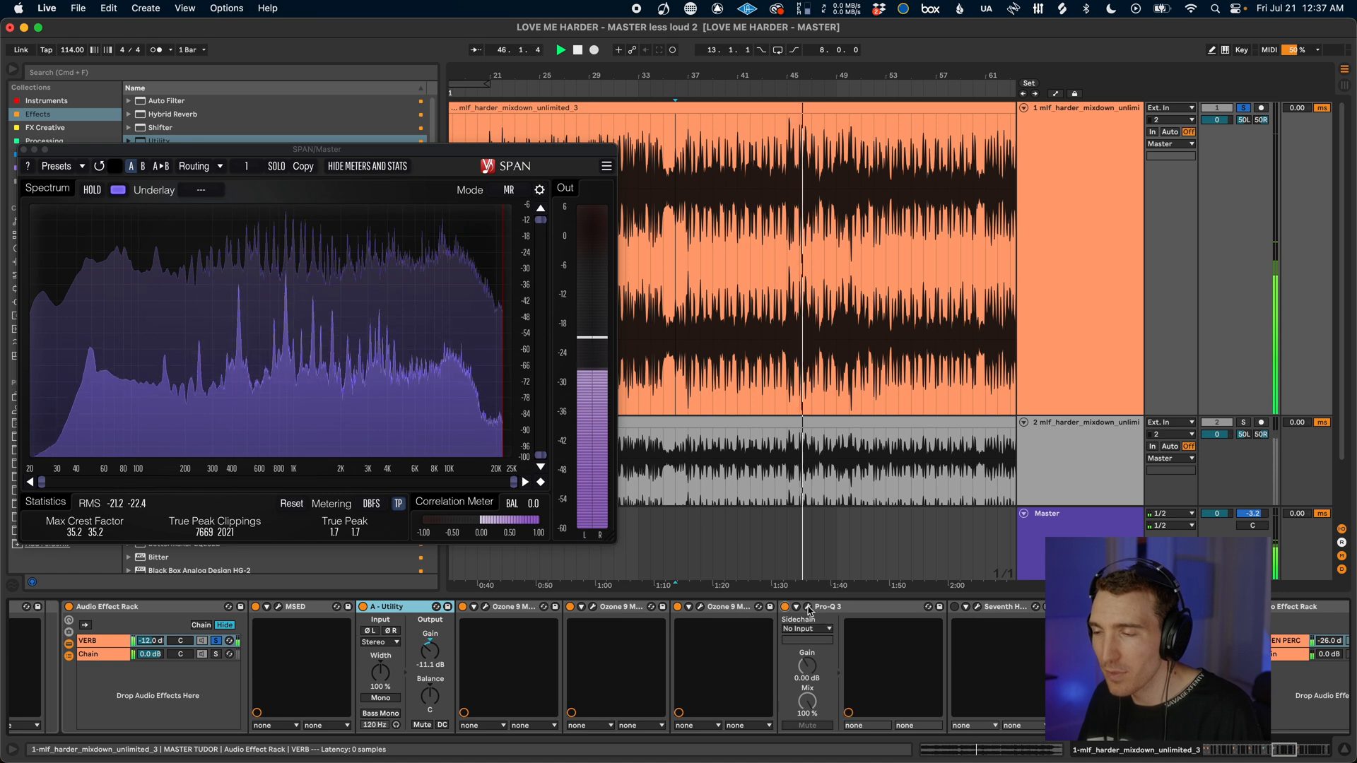
Inspect the band-limiting Pro-Q 3 in the VERB chain during playback and close its window
left_click(807, 607)
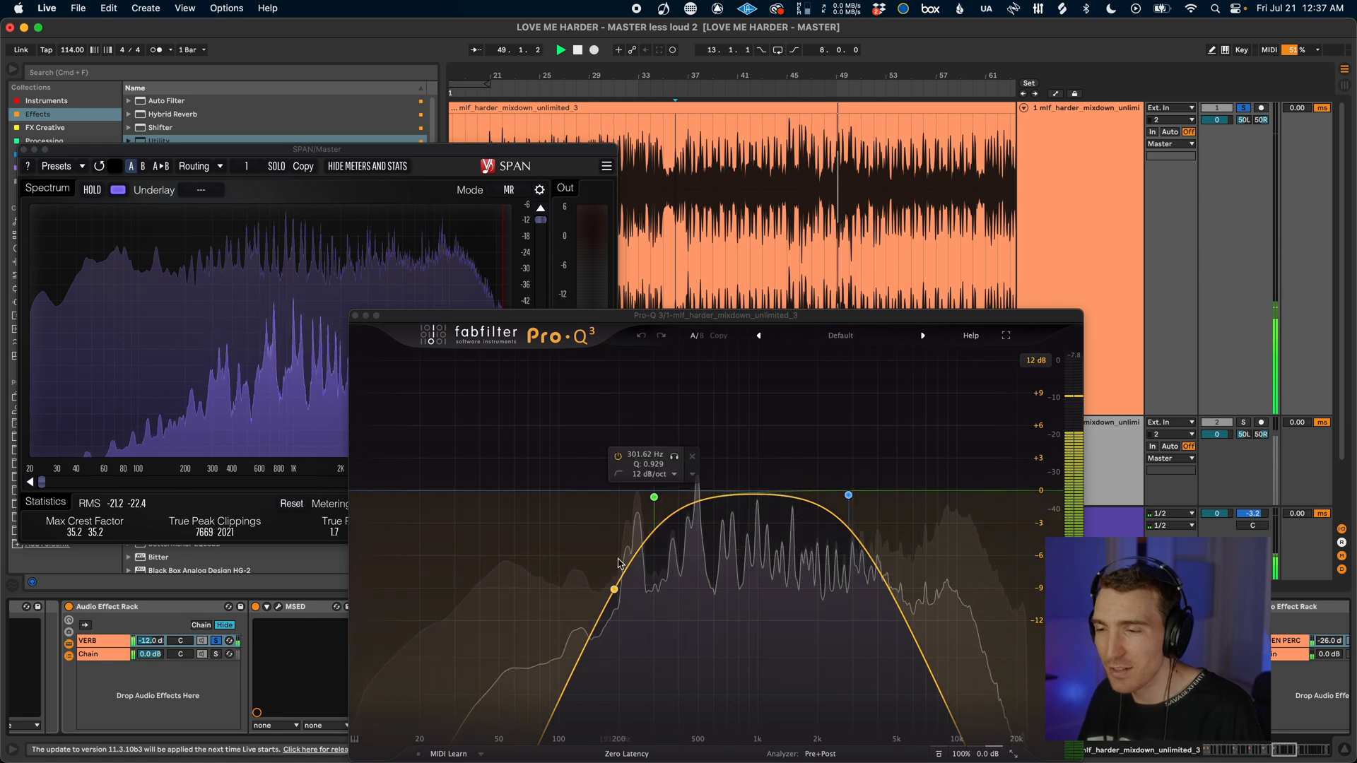
left_click(355, 315)
scroll(840, 668, "right", 3)
scroll(841, 668, "right", 3)
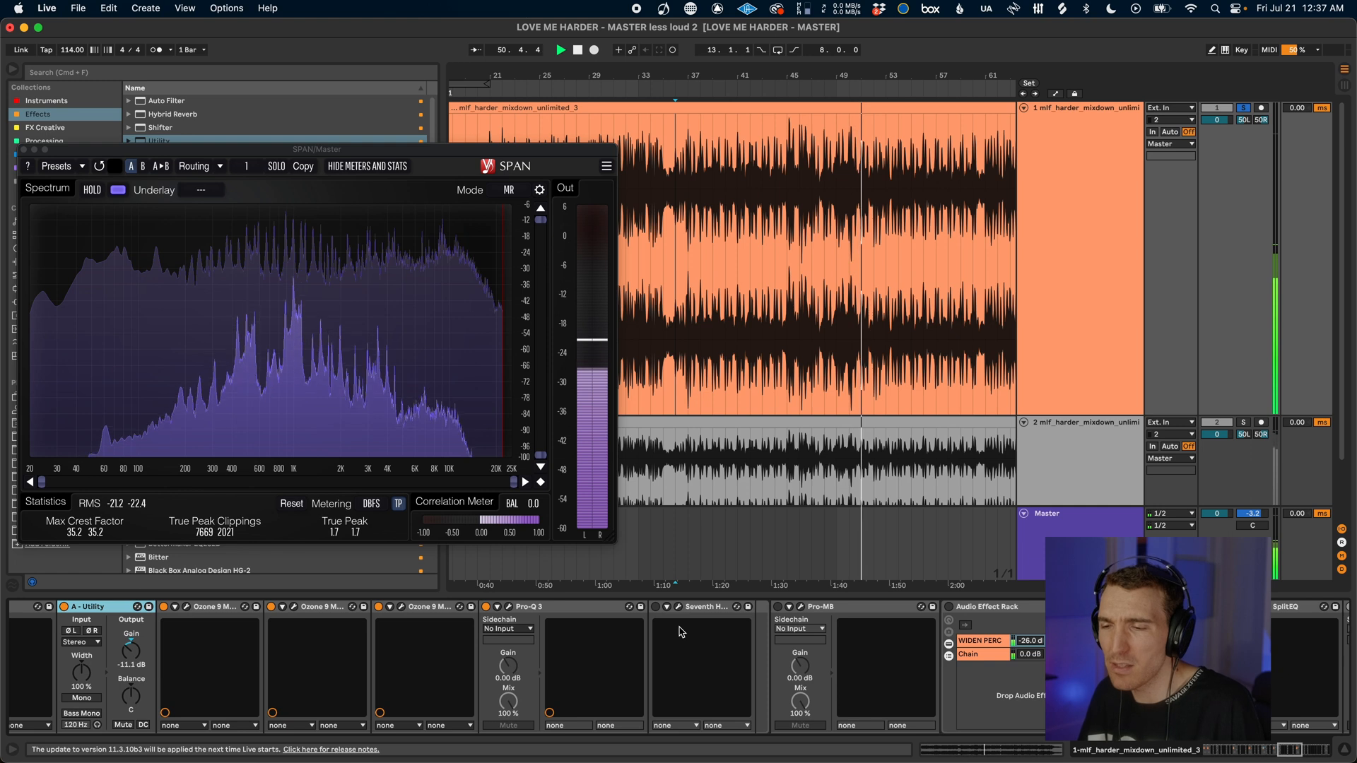
Open Seventh Heaven Professional in the VERB chain and inspect its reverb settings during playback
scroll(681, 630, "left", 1)
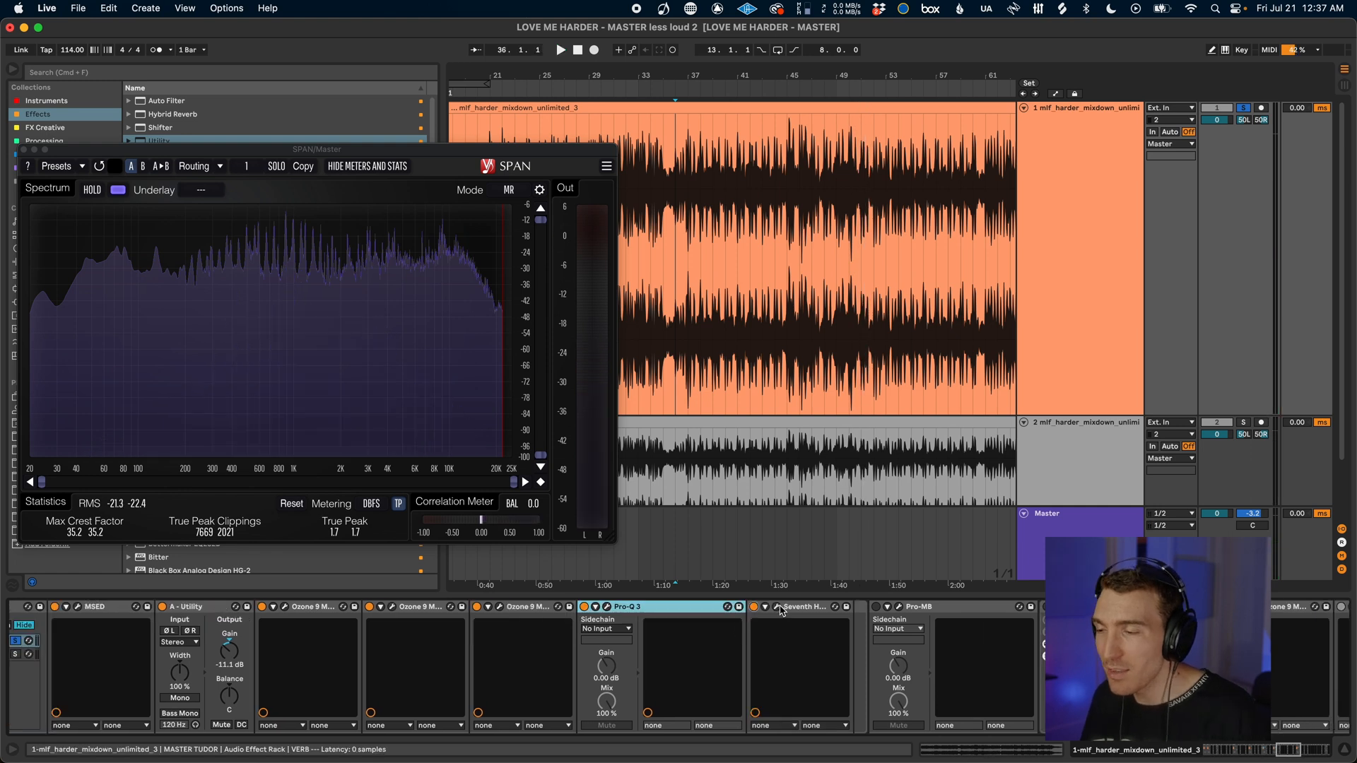
left_click(779, 608)
key("space")
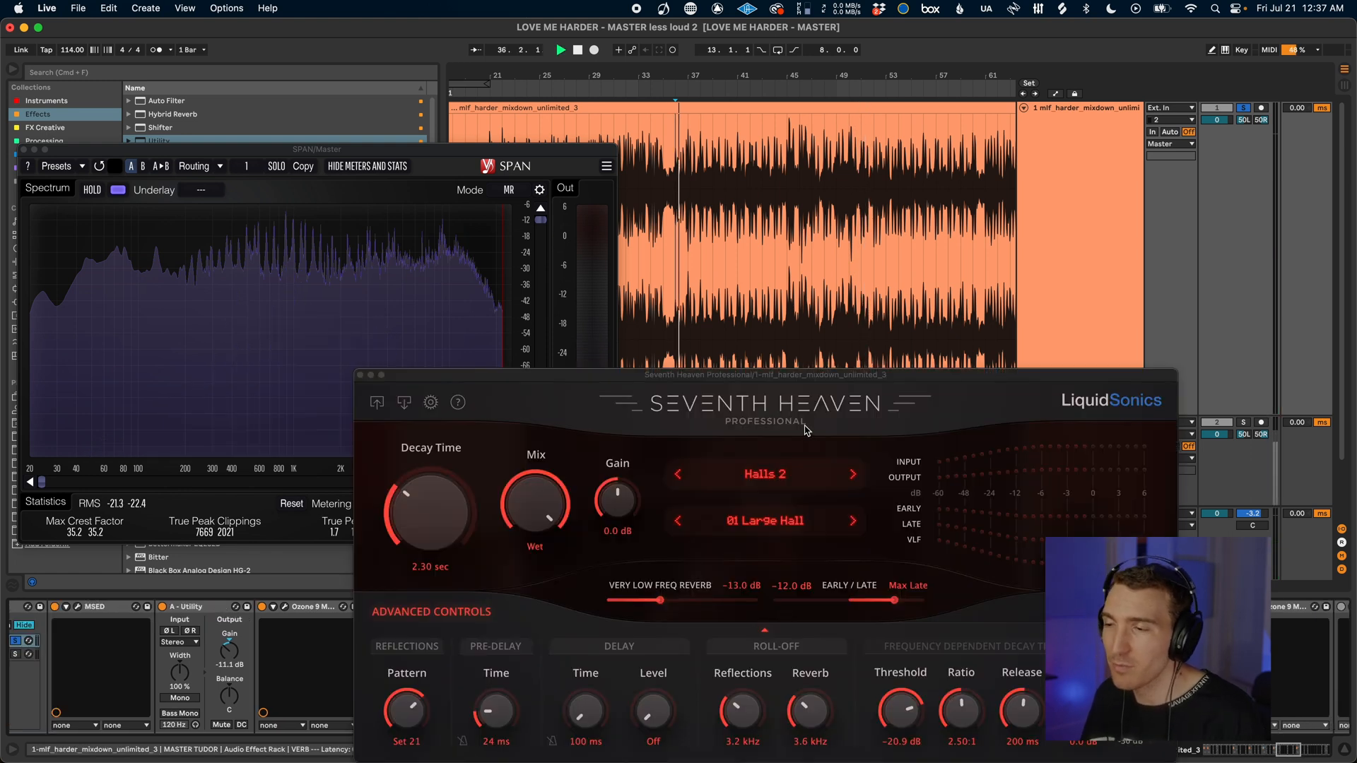
left_click_drag(544, 375, 514, 153)
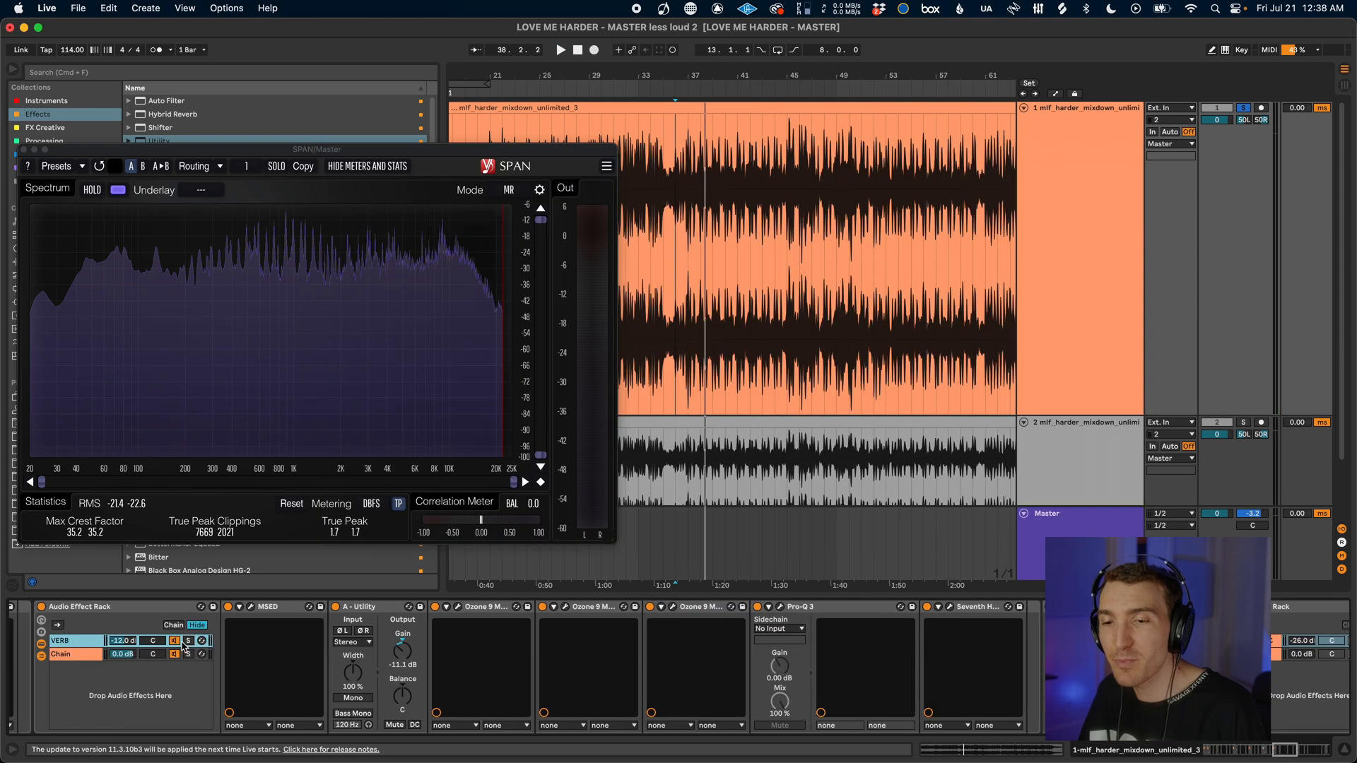
Compare full playback with the parallel VERB chain switched off and on
left_click(174, 641)
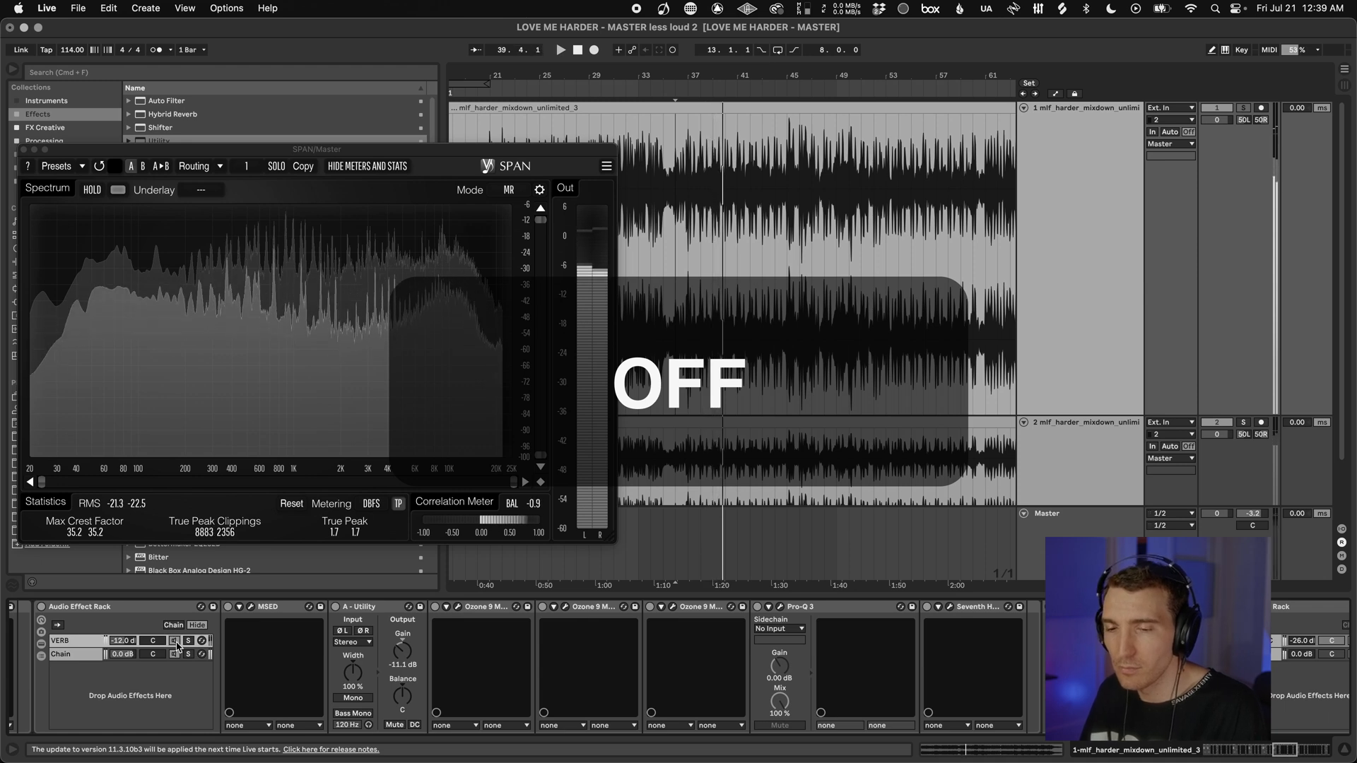
left_click(175, 641)
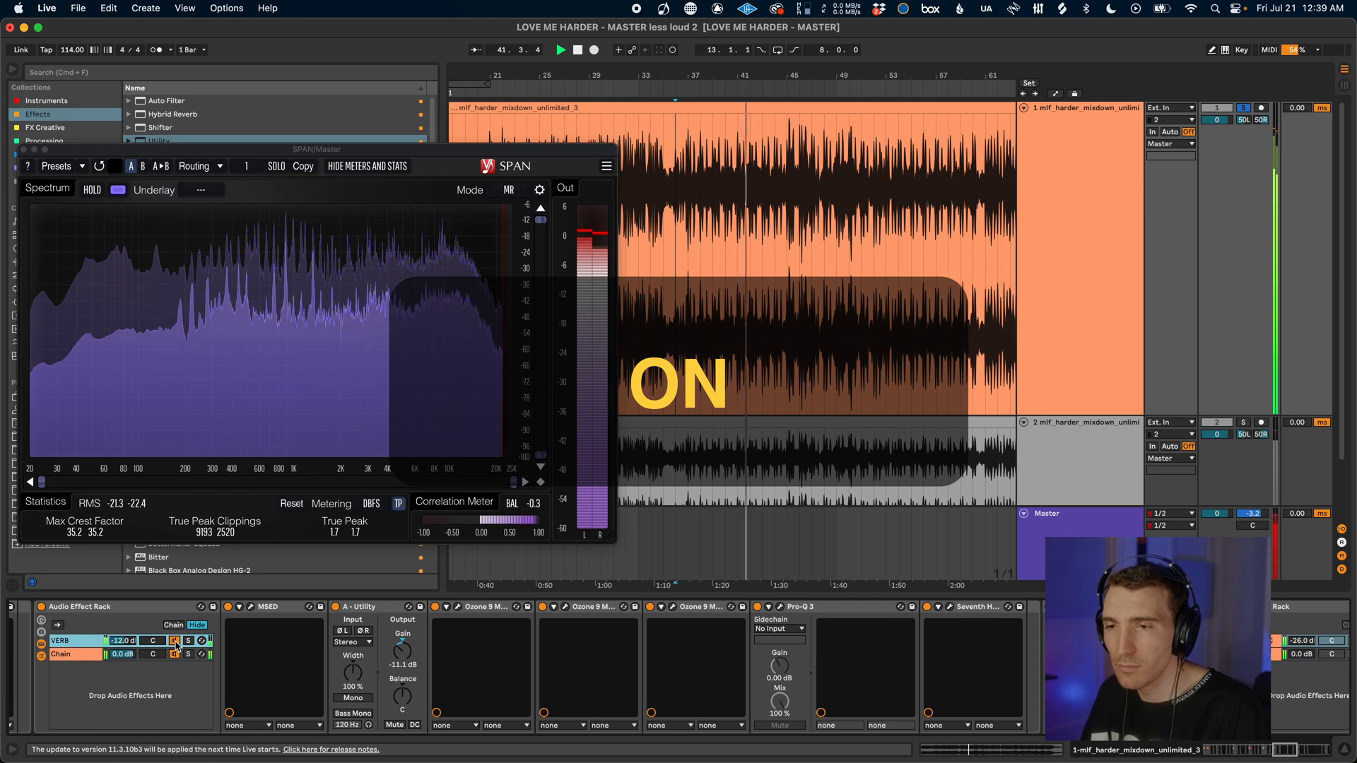
left_click(175, 641)
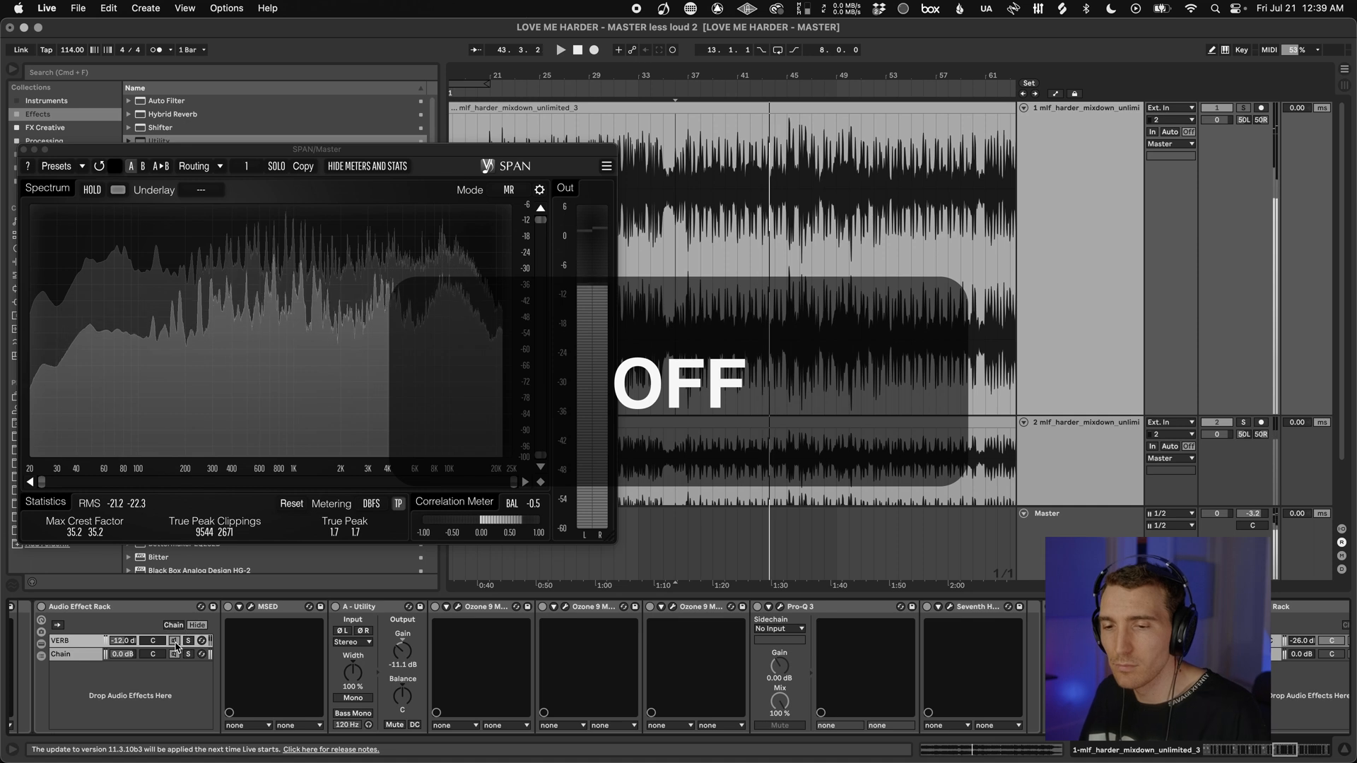
left_click(174, 641)
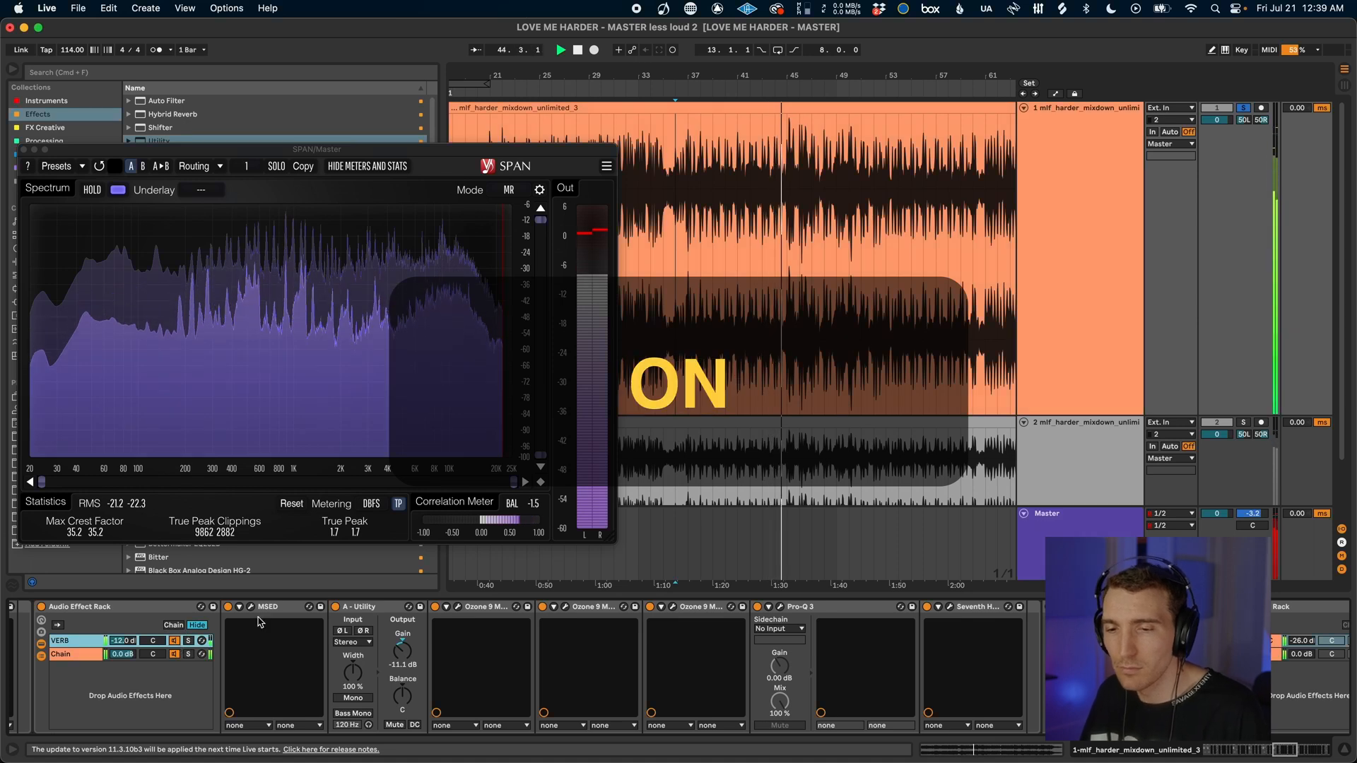
Unsolo the upper-mid band in the Pro-MB following the VERB rack, and inspect its expansion controls during playback
scroll(842, 651, "right", 5)
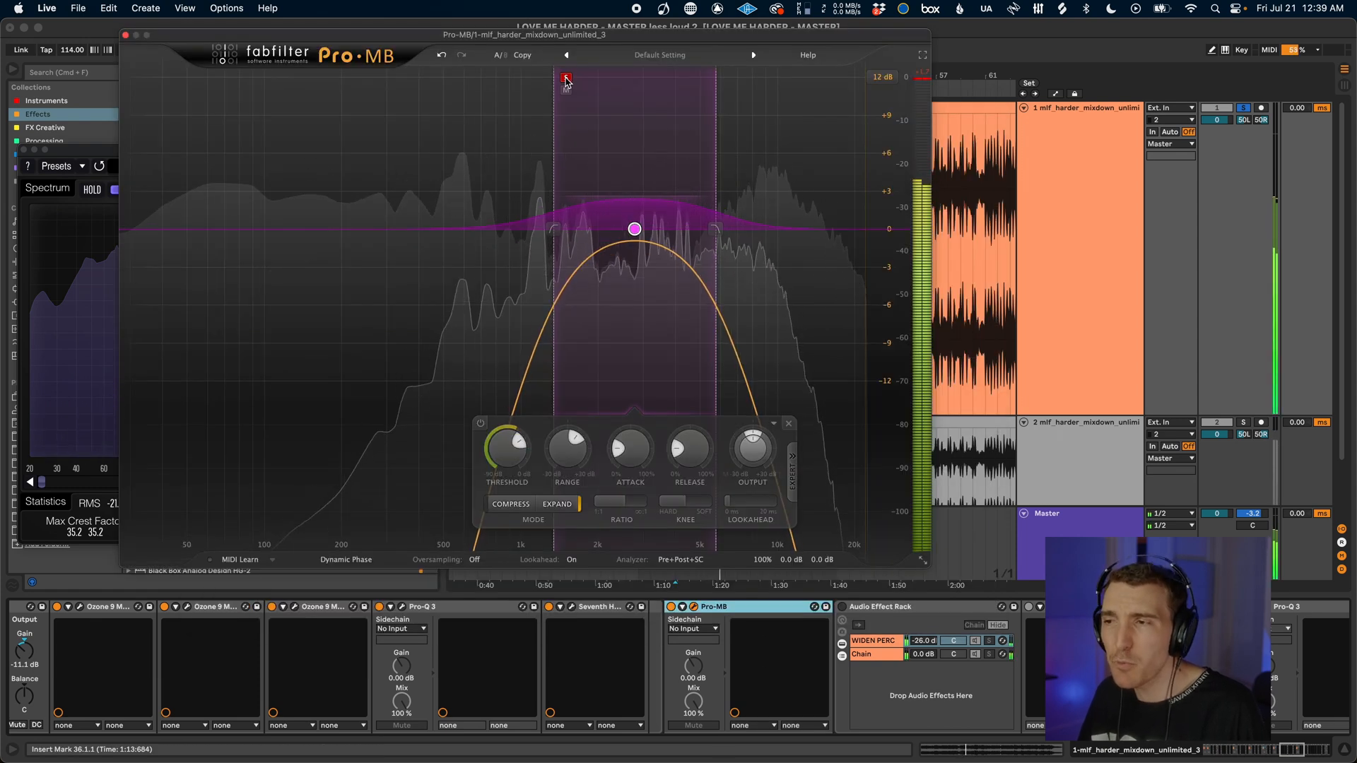
left_click(566, 78)
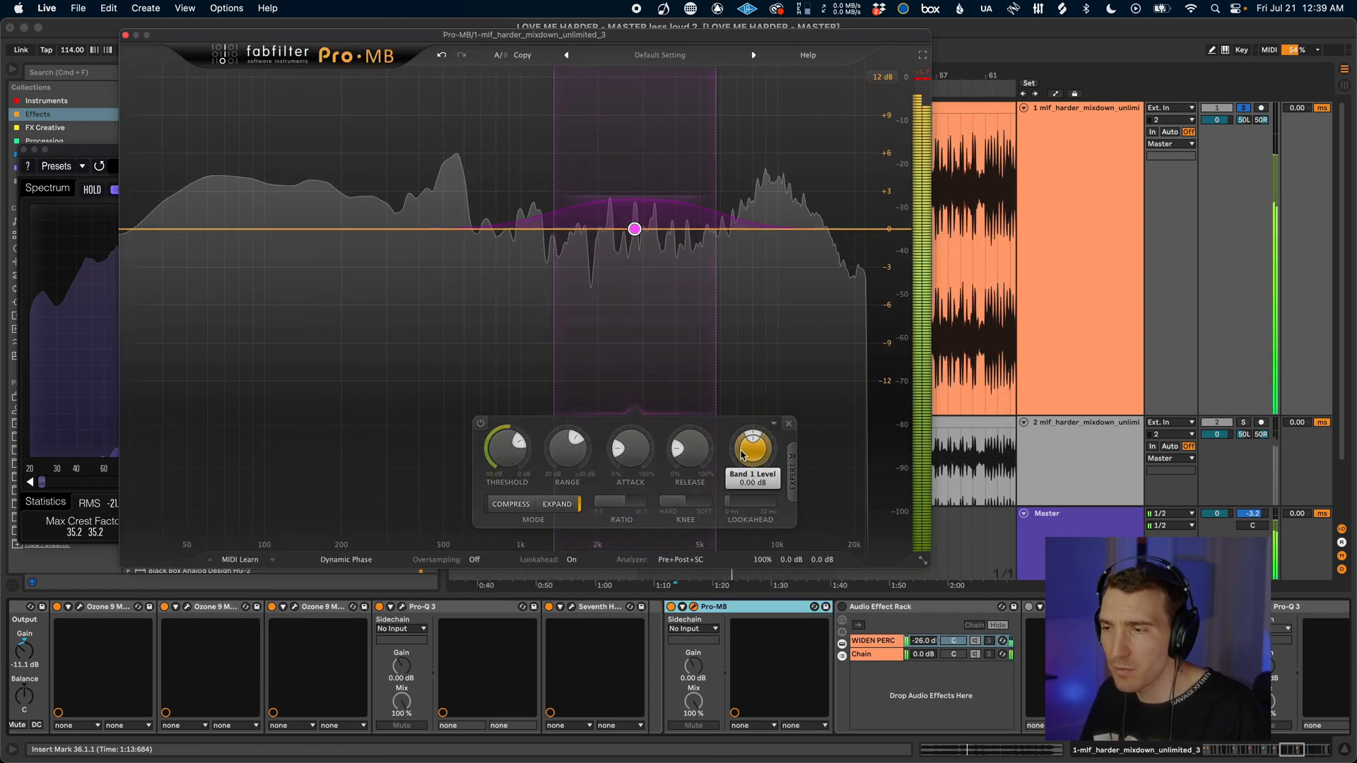
left_click(791, 467)
left_click(832, 470)
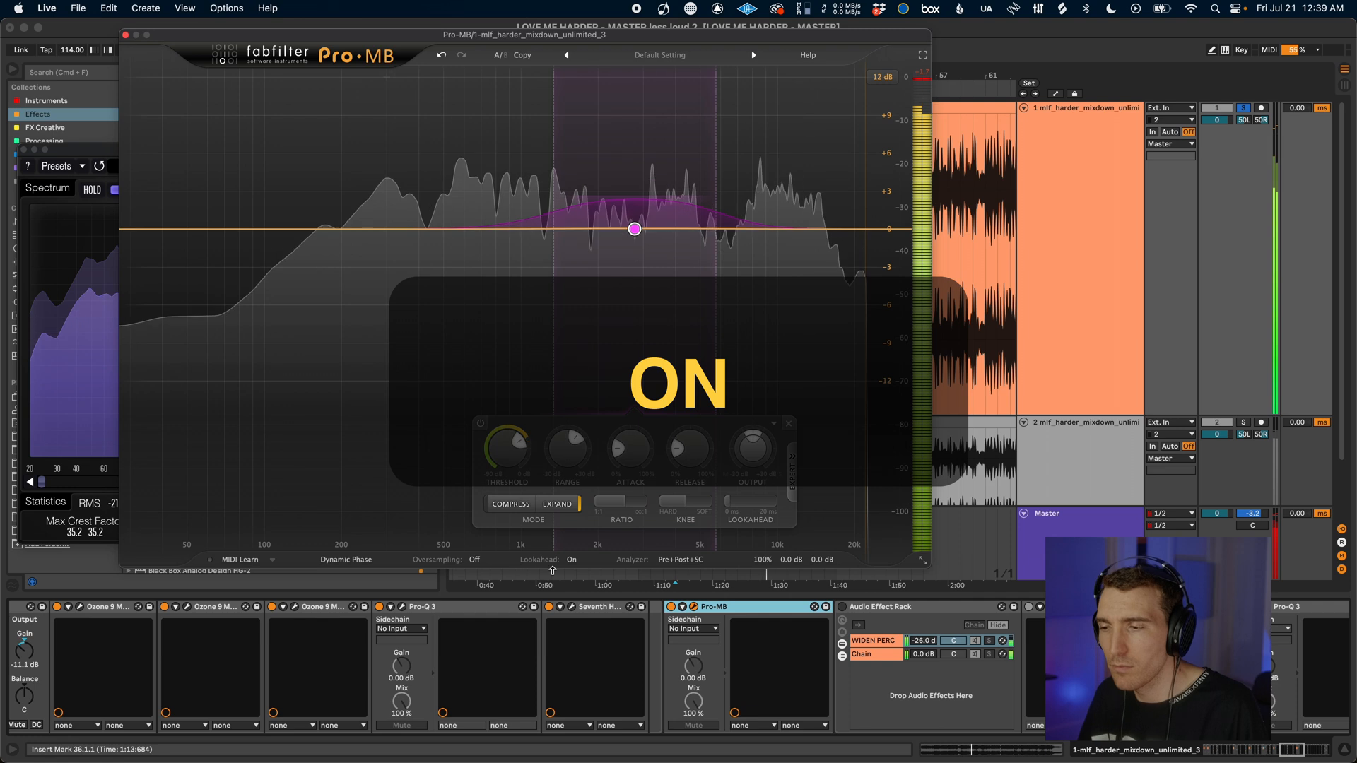
Compare playback with Pro-MB off and on, and close its window
left_click(670, 607)
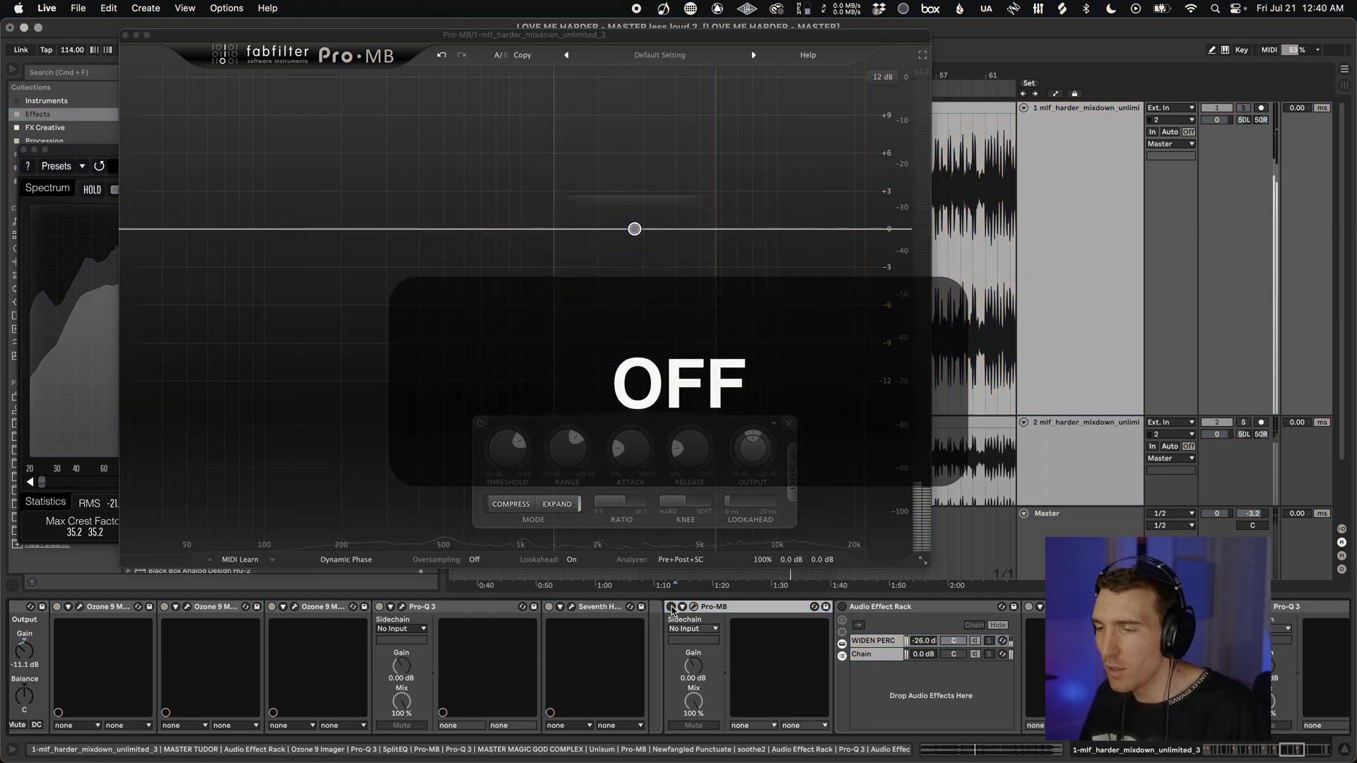
left_click(671, 607)
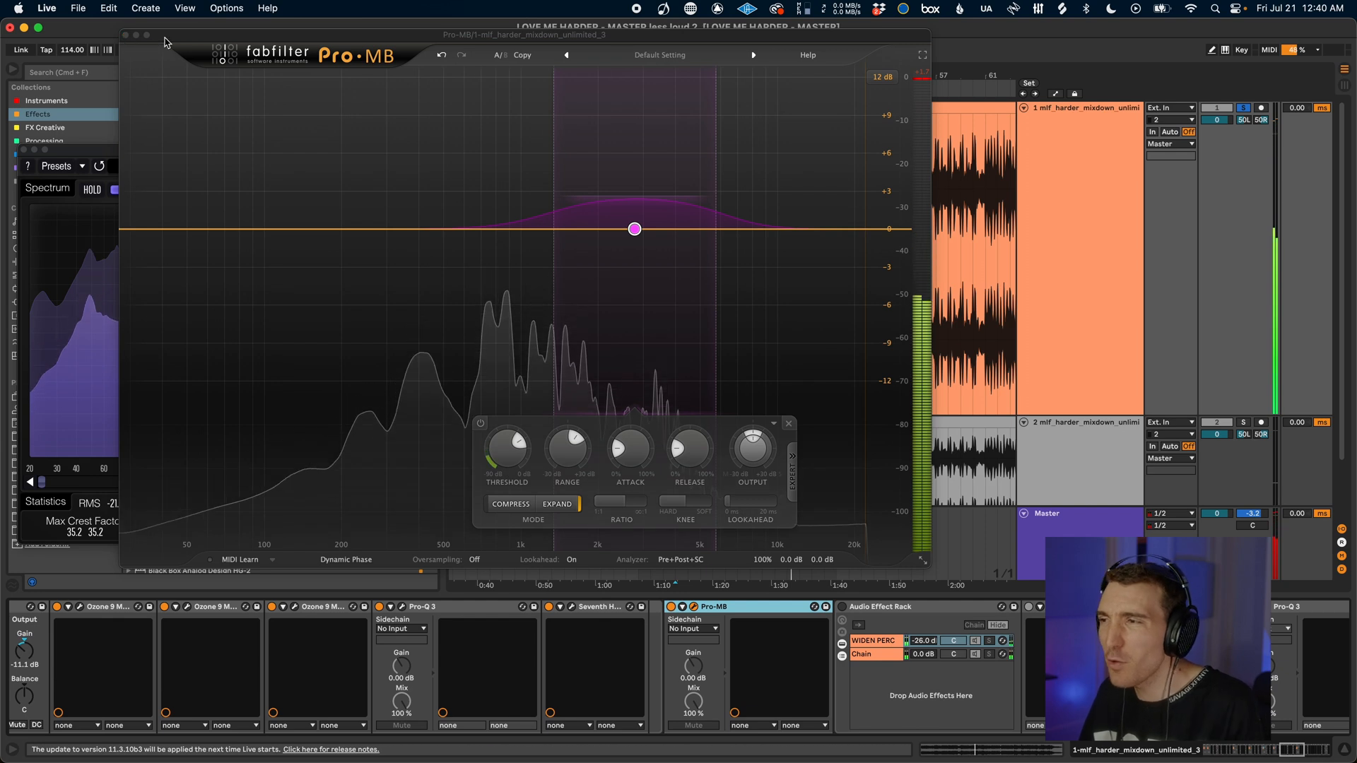
mouse_move(636, 204)
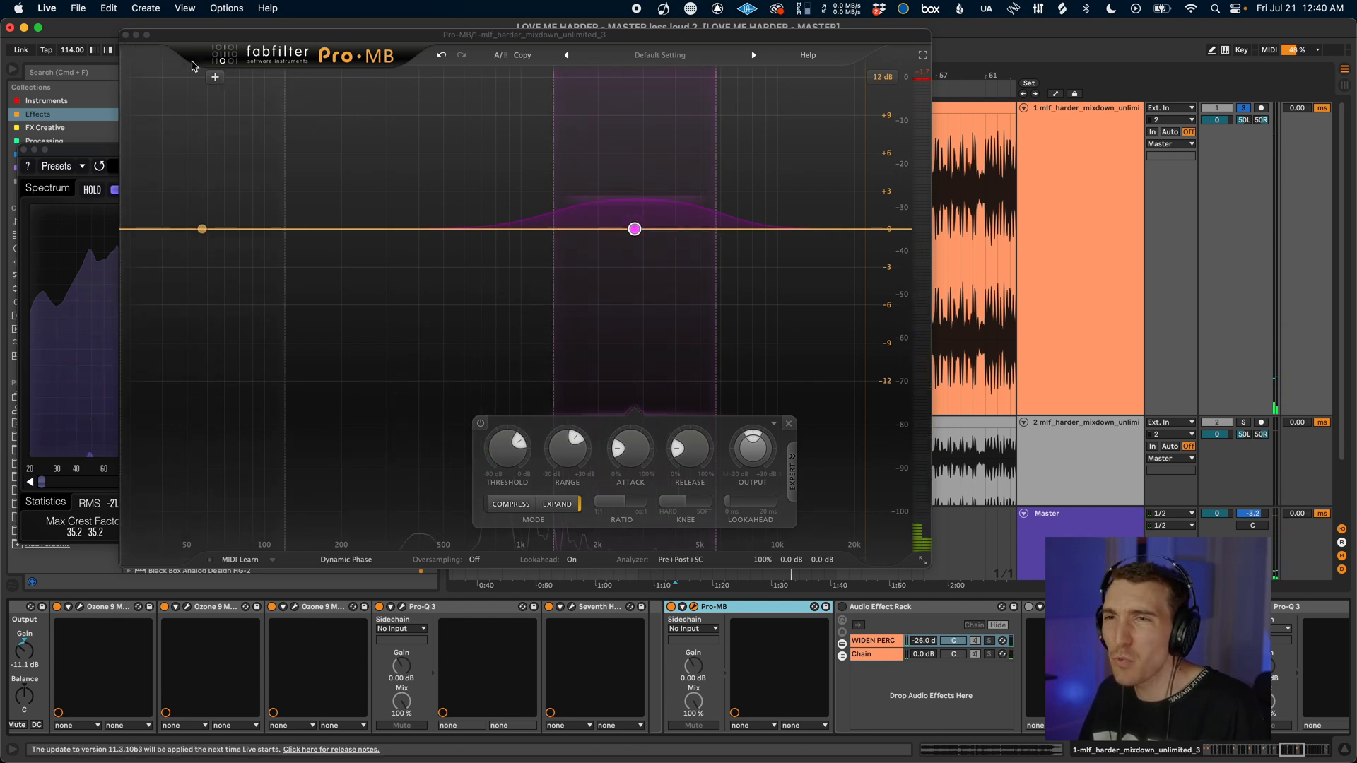
left_click(126, 36)
Turn on the WIDEN PERC rack with its parallel chain soloed, and inspect Ozone 9 Master Rebalance during playback
scroll(855, 733, "right", 5)
left_click(557, 607)
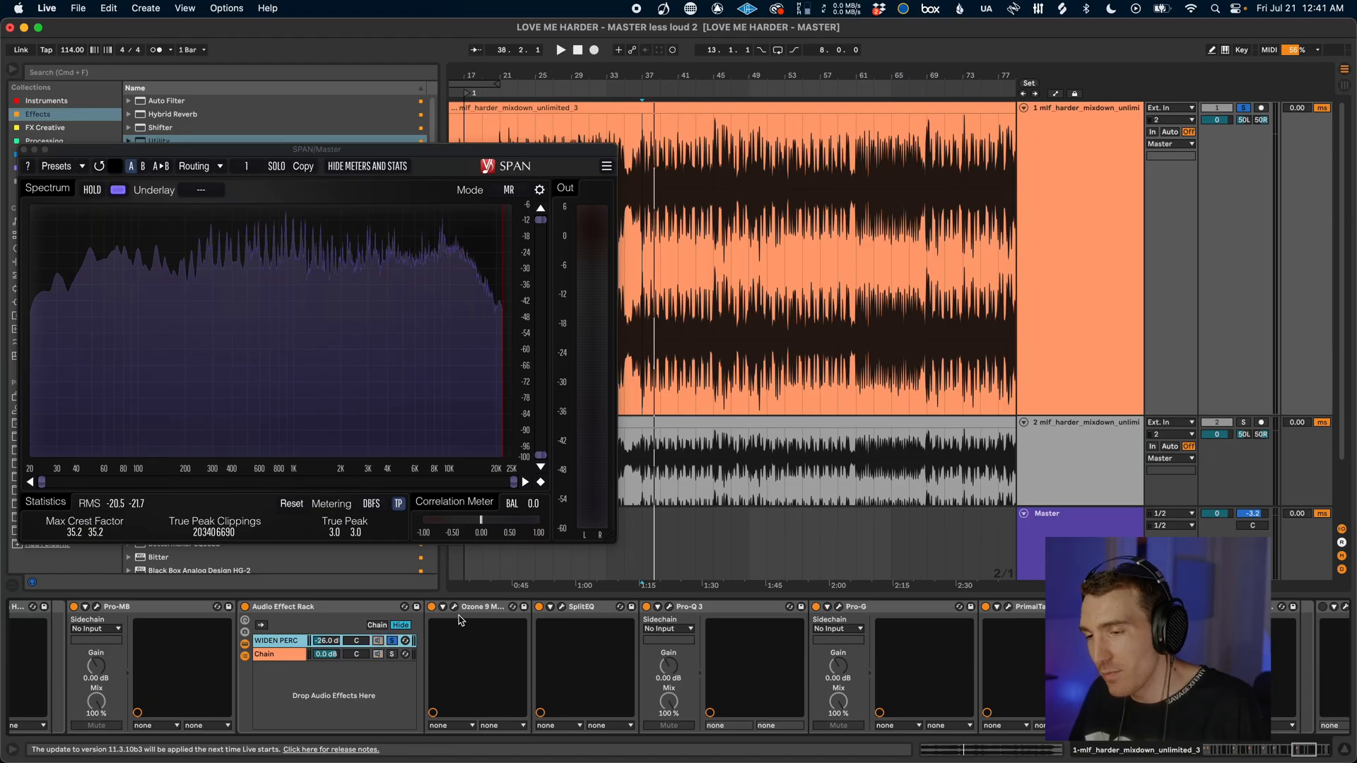
left_click(453, 607)
key("space")
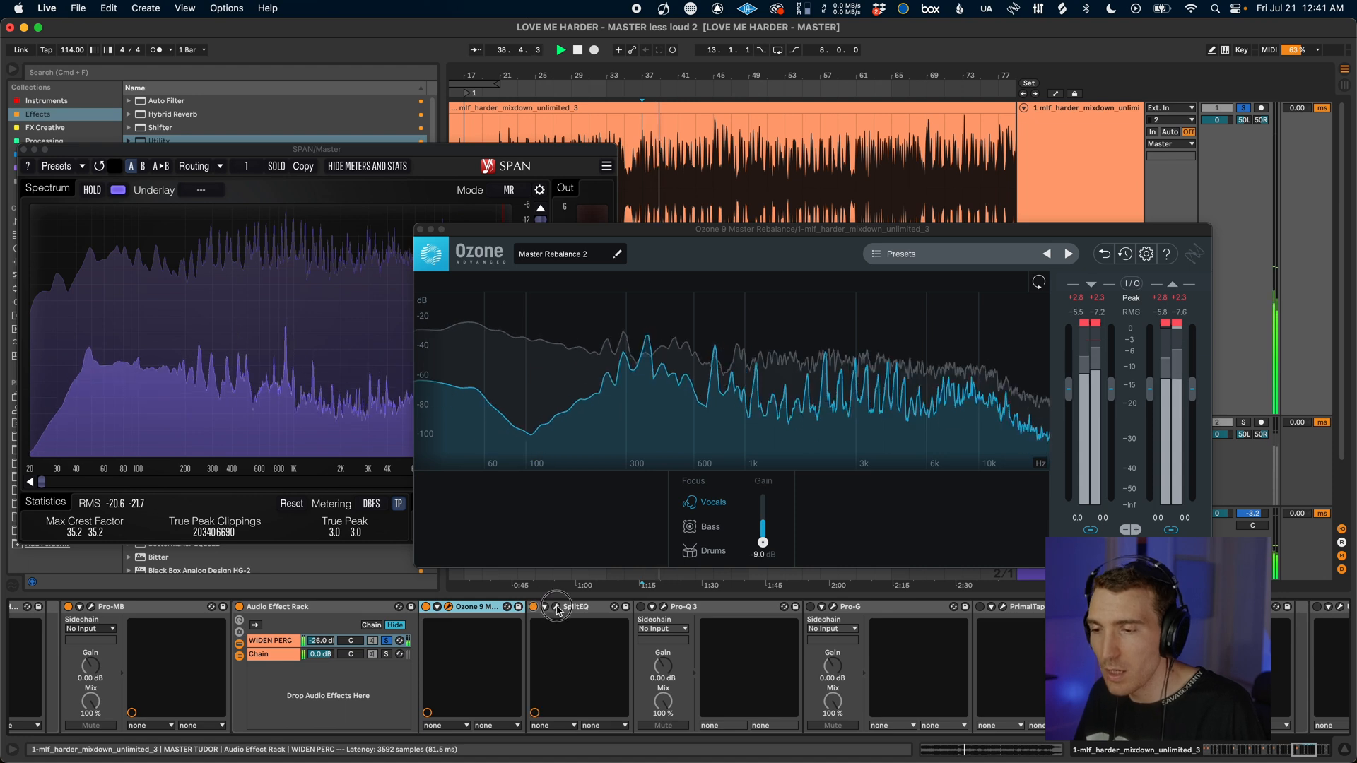
Inspect SplitEQ's transient and tonal levels during playback, close its window, and check the WIDEN PERC chain's Pro-Q 3
left_click(556, 607)
left_click_drag(870, 200, 674, 149)
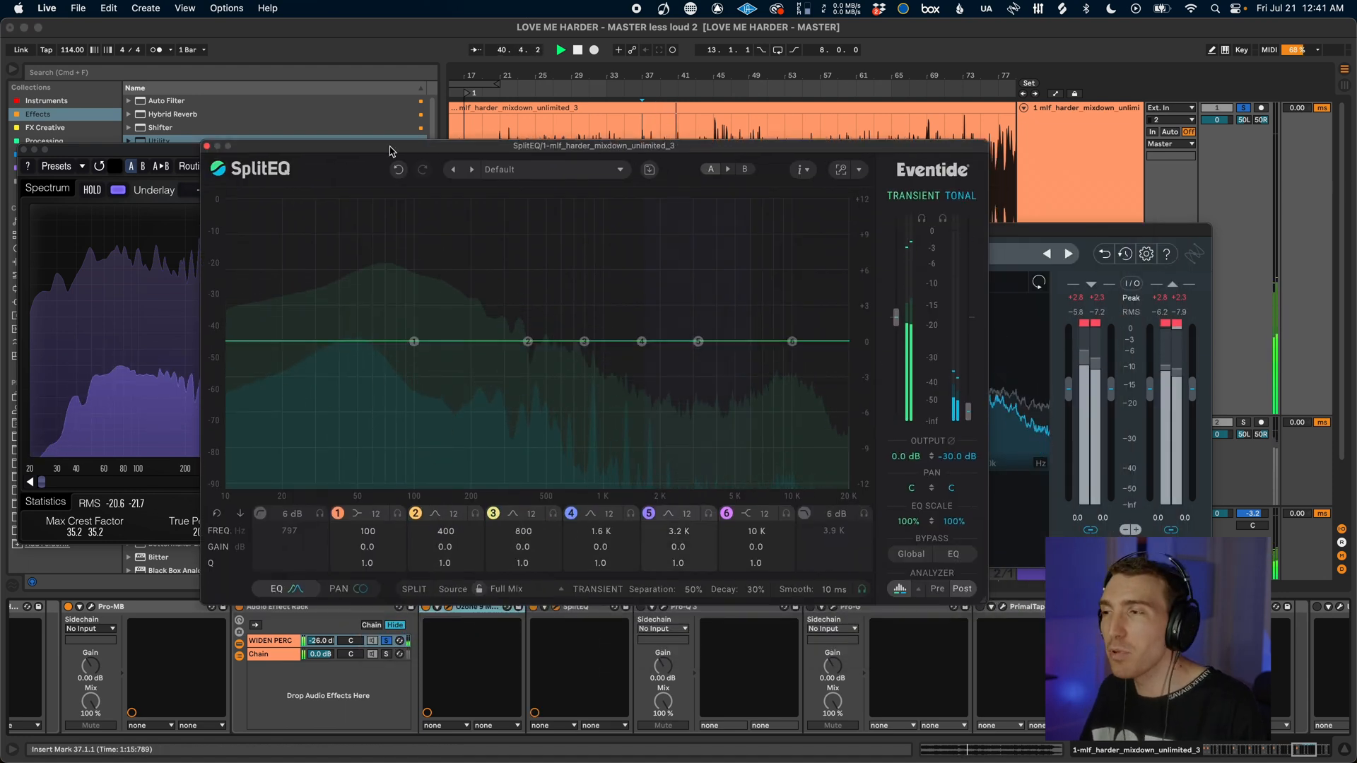
left_click(206, 145)
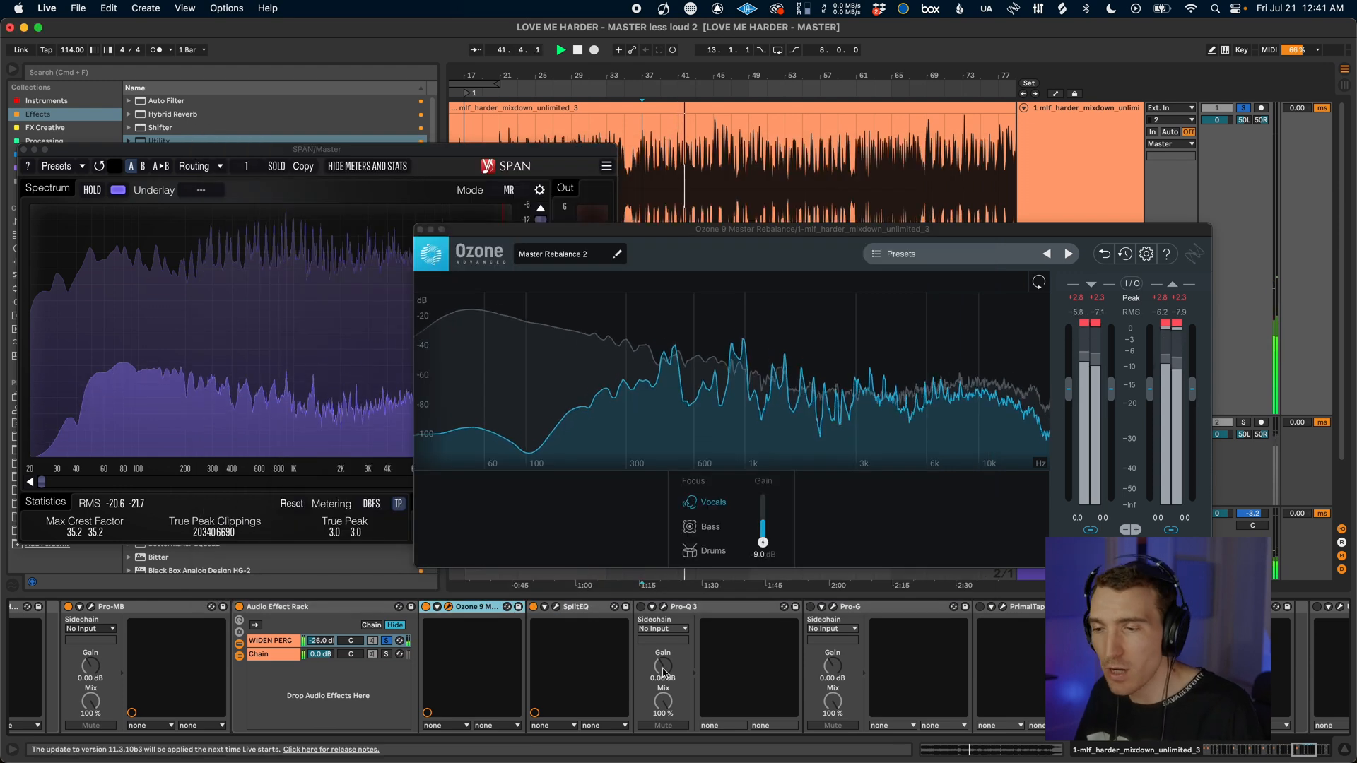
left_click(662, 606)
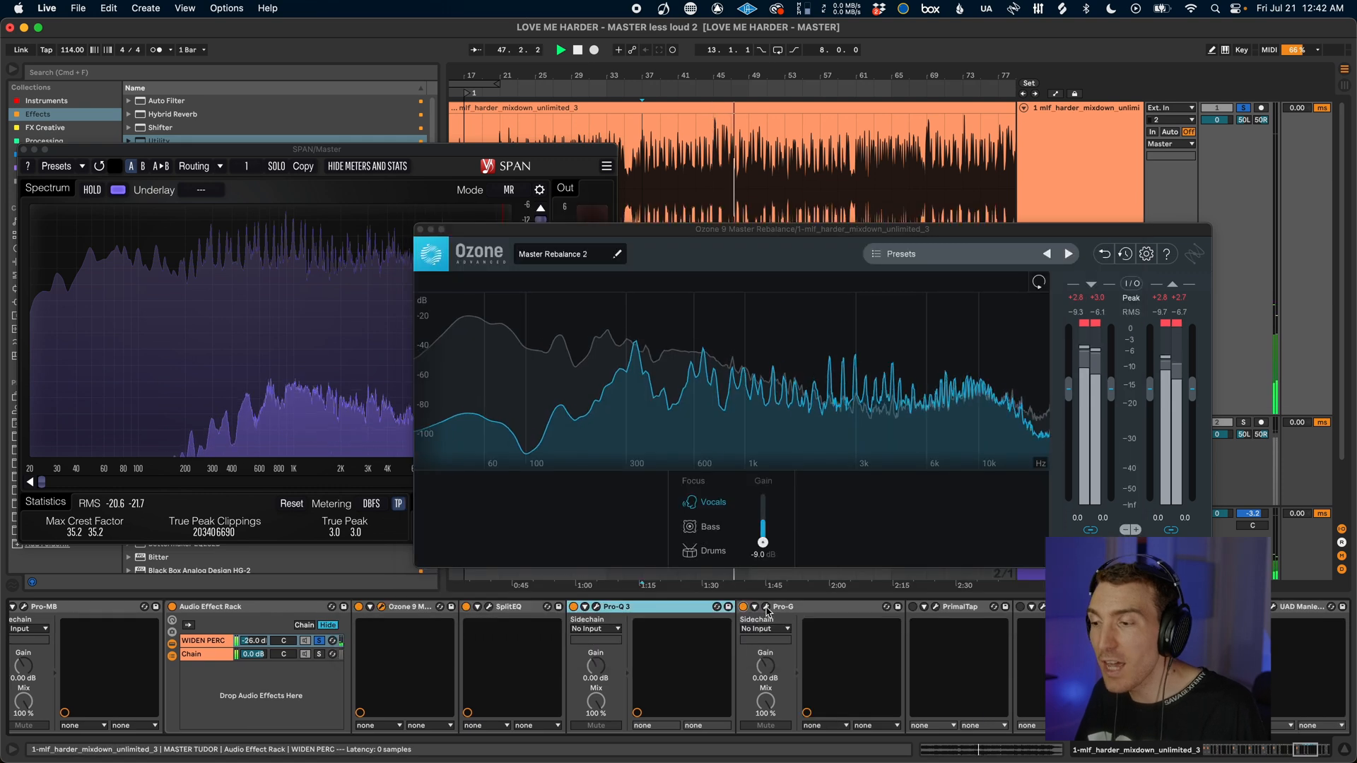
Inspect the WIDEN PERC chain's Pro-G gate during playback, and turn on PrimalTap with its window open
left_click(766, 608)
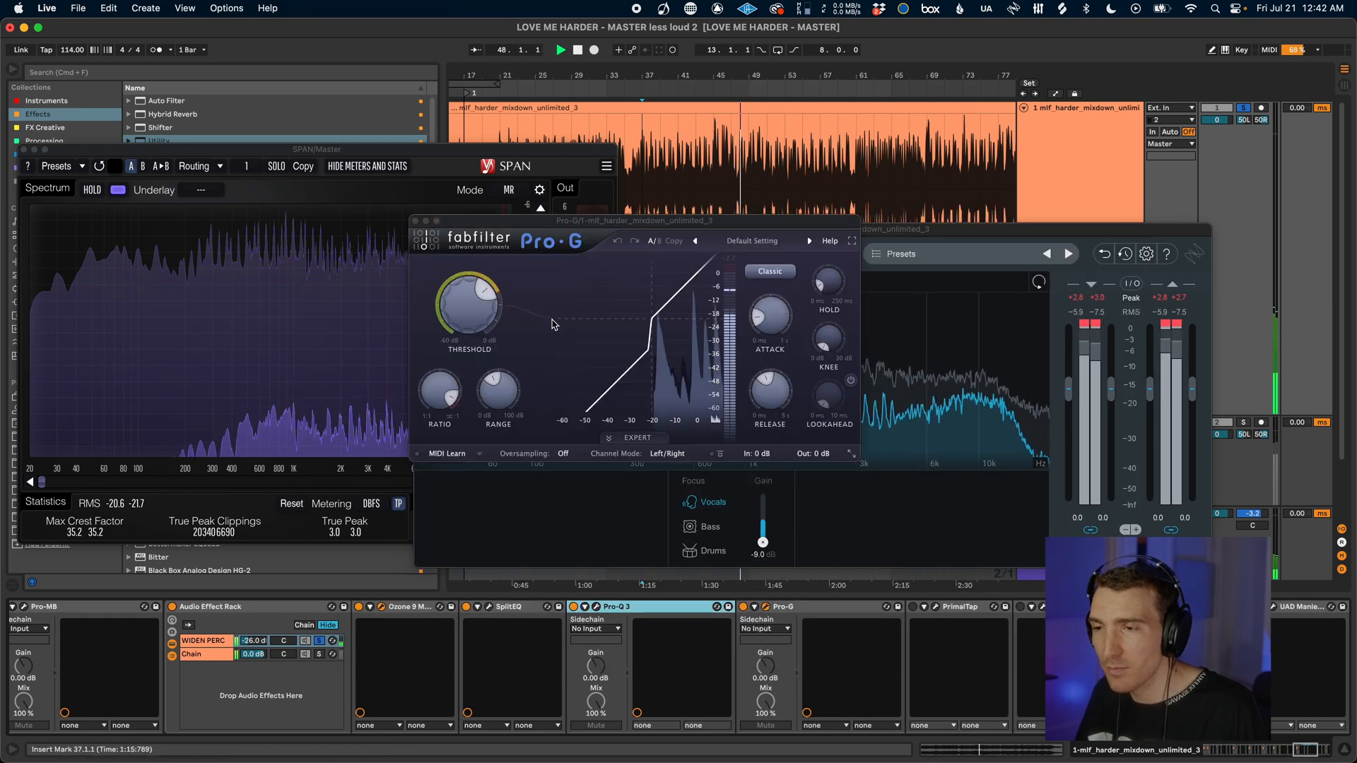
mouse_move(503, 398)
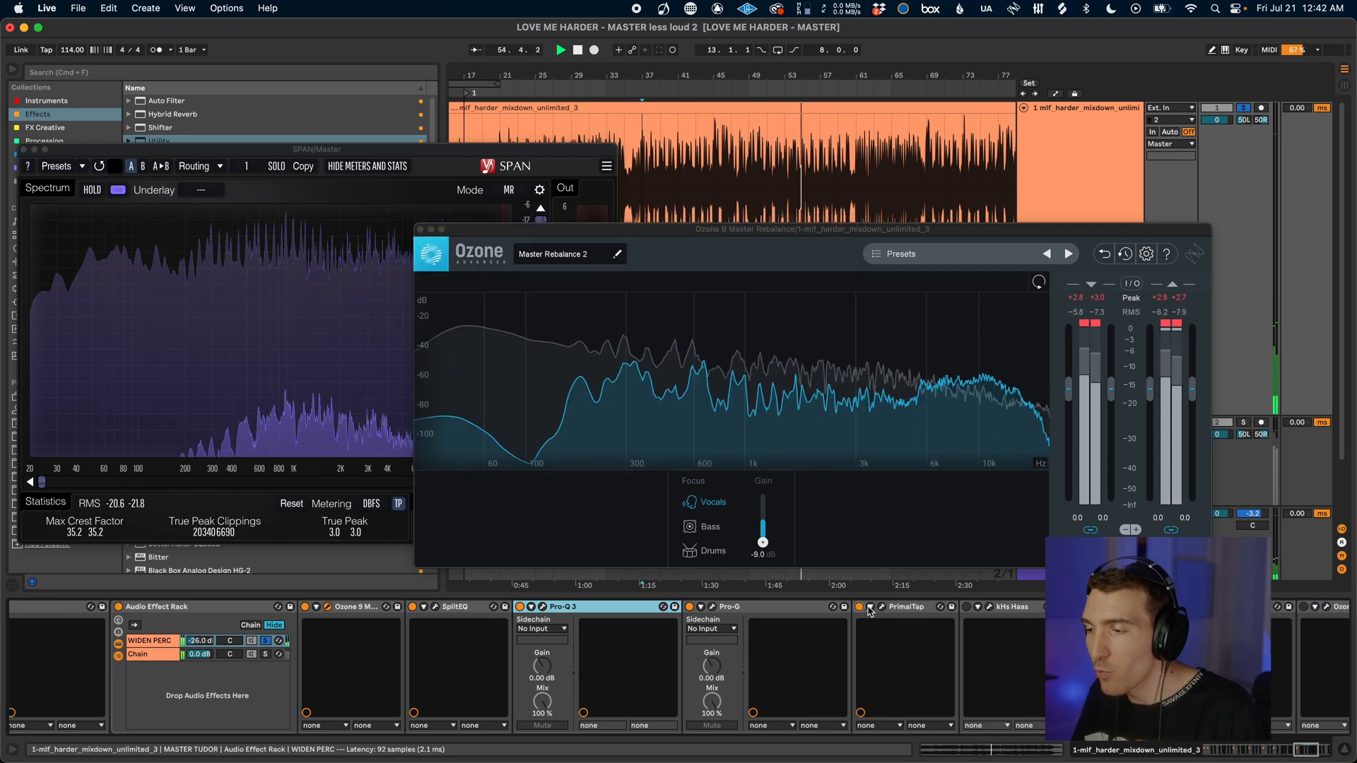
left_click(859, 607)
left_click(881, 606)
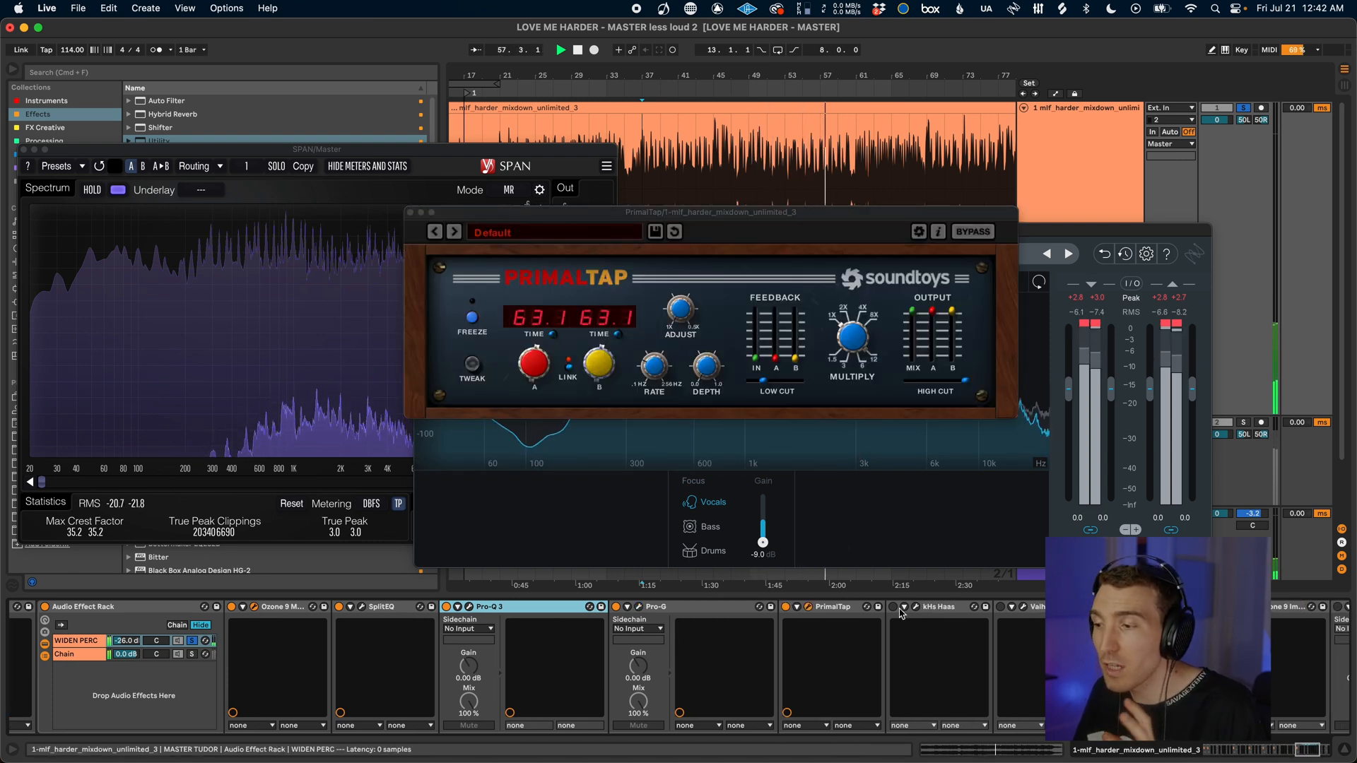
Turn on kHs Haas and ValhallaRoom in the WIDEN PERC chain, and inspect their delay and reverb settings during playback
left_click(915, 607)
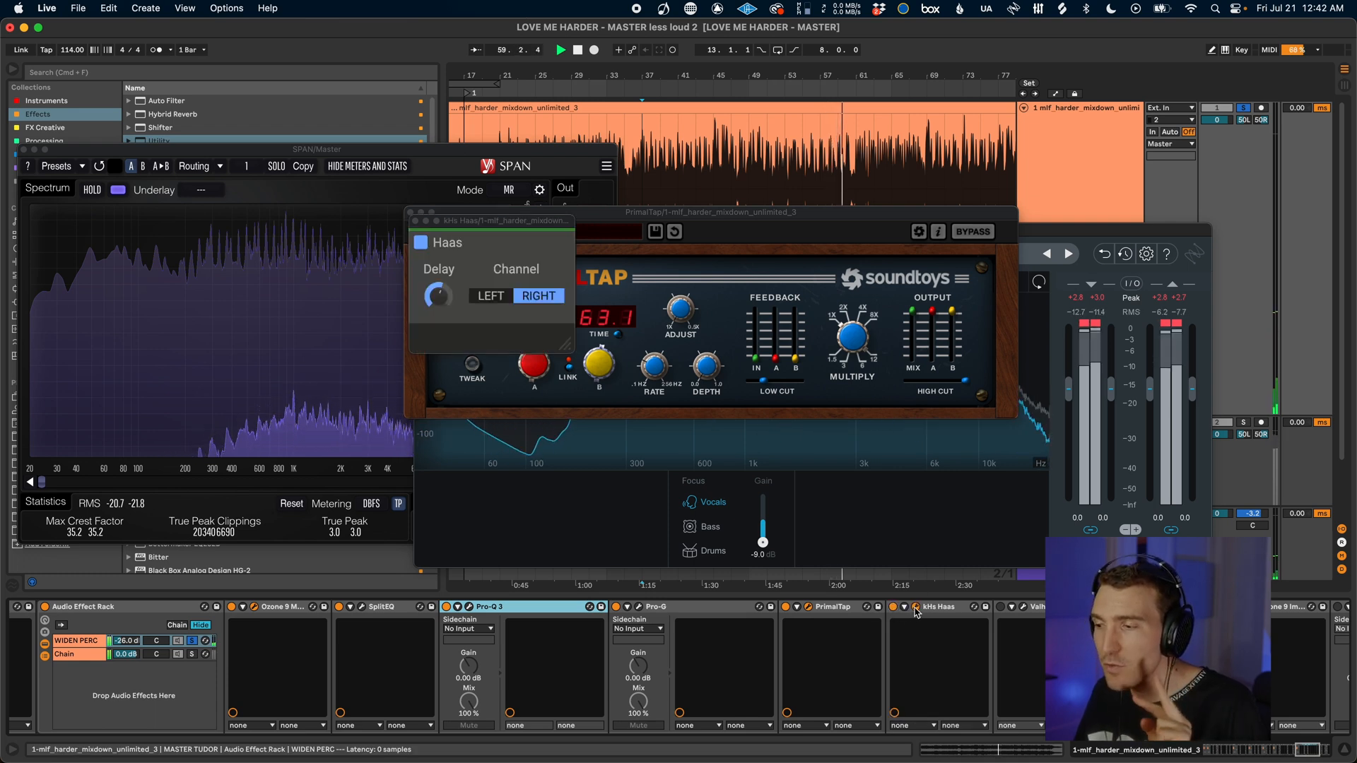
scroll(911, 636, "right", 5)
left_click(859, 608)
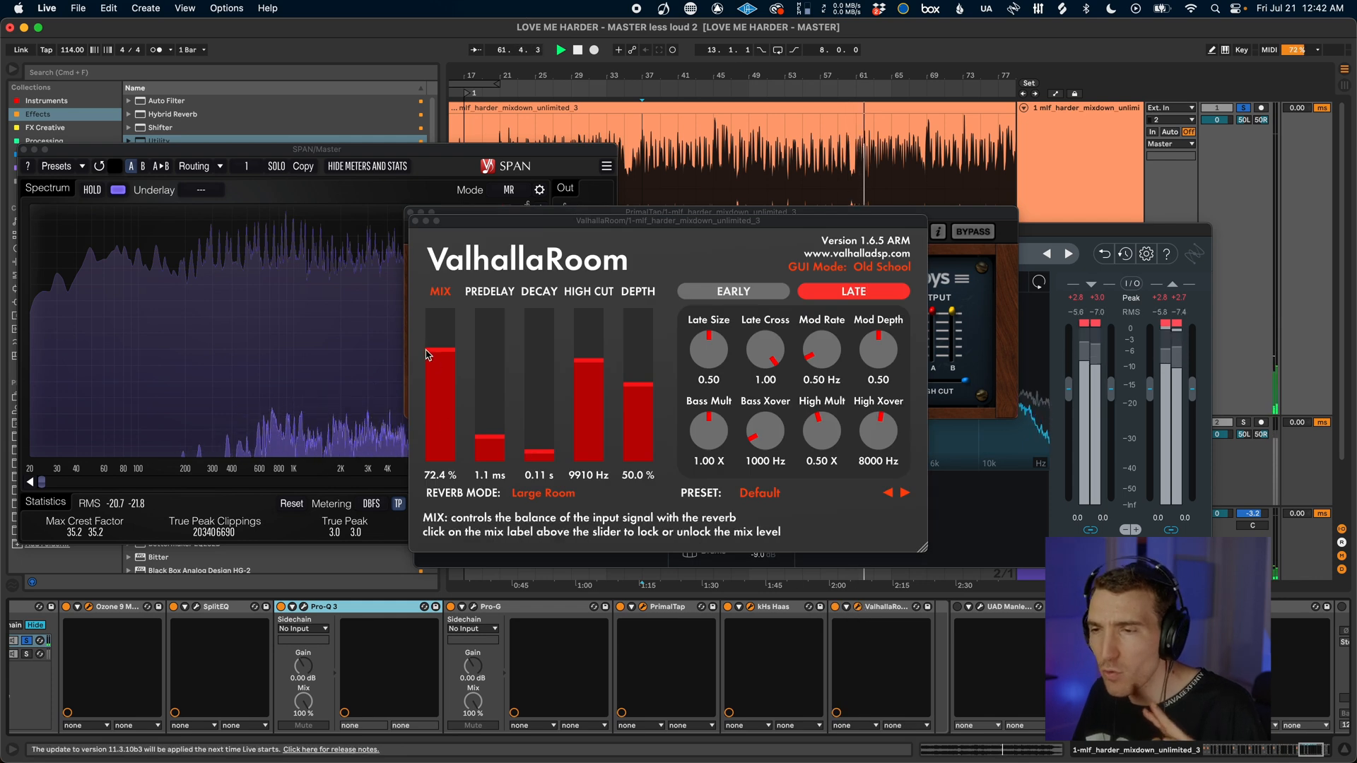
left_click(415, 224)
Unsolo the WIDEN PERC chain, and close the kHs Haas, PrimalTap and Ozone 9 Master Rebalance windows
scroll(664, 643, "left", 20)
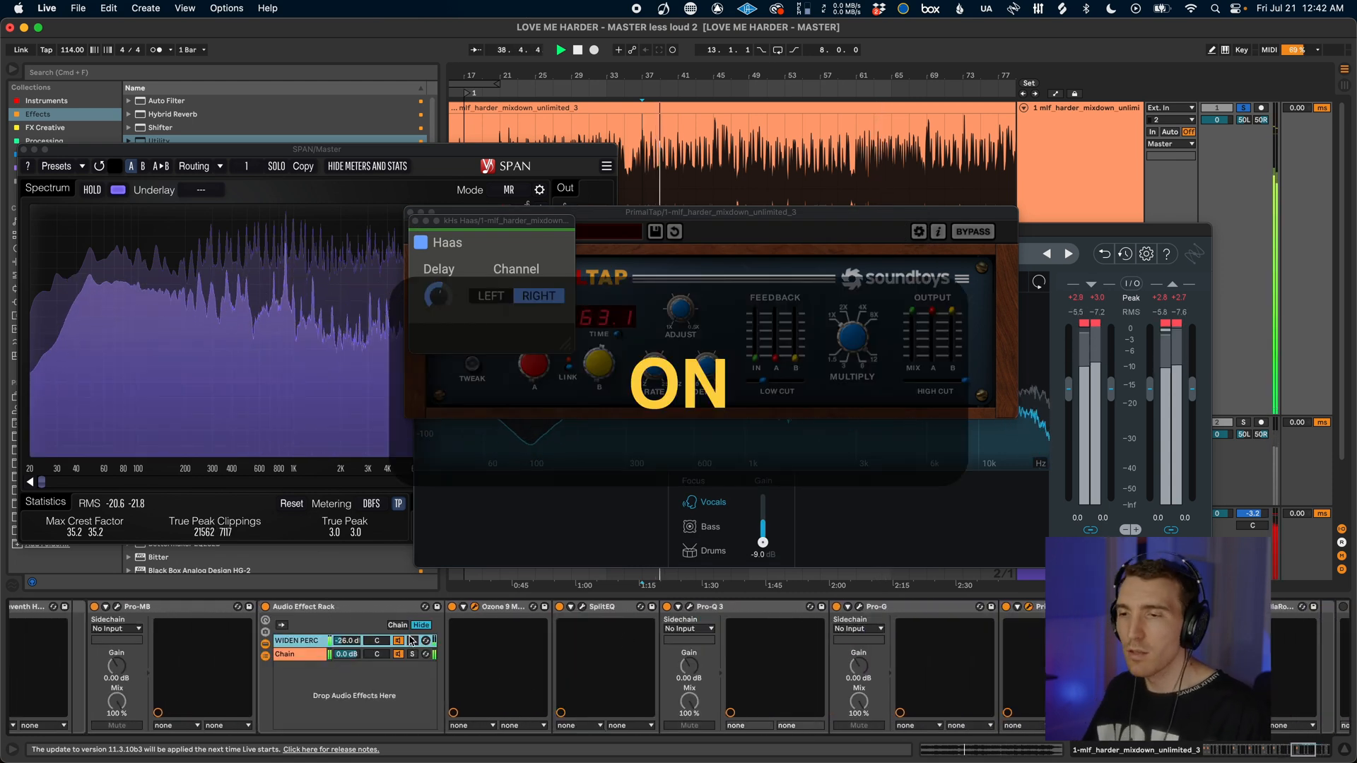
left_click(414, 222)
left_click(409, 213)
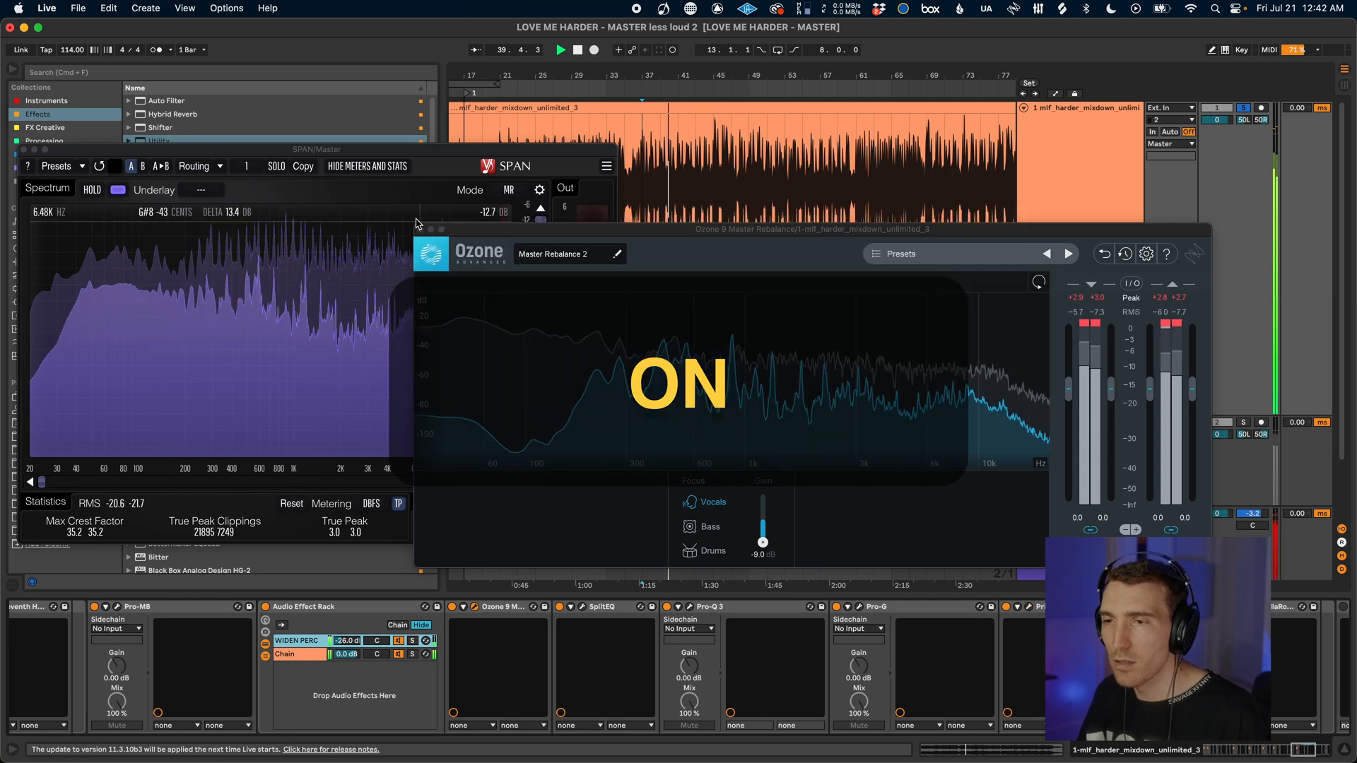
left_click(420, 230)
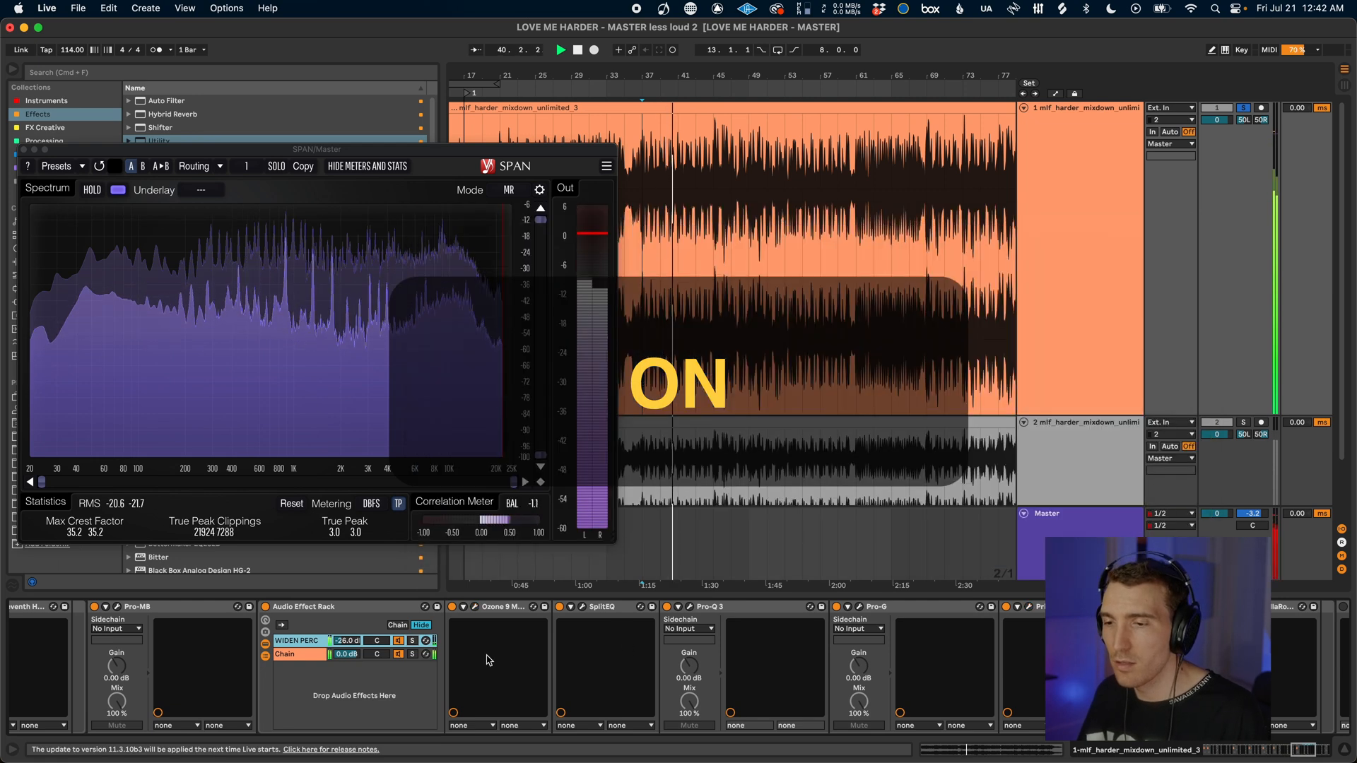
Compare playback with the WIDEN PERC chain off and on
left_click(398, 640)
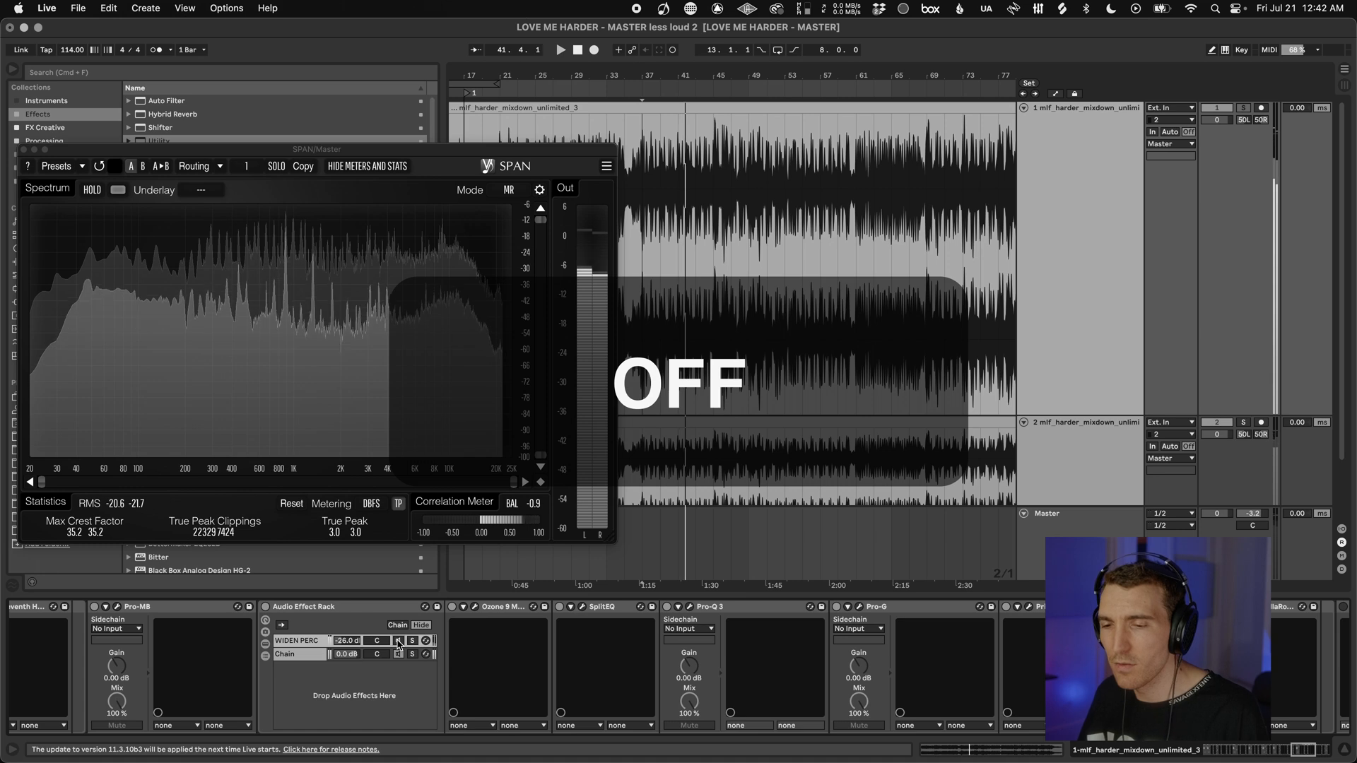
left_click(398, 642)
scroll(584, 642, "right", 5)
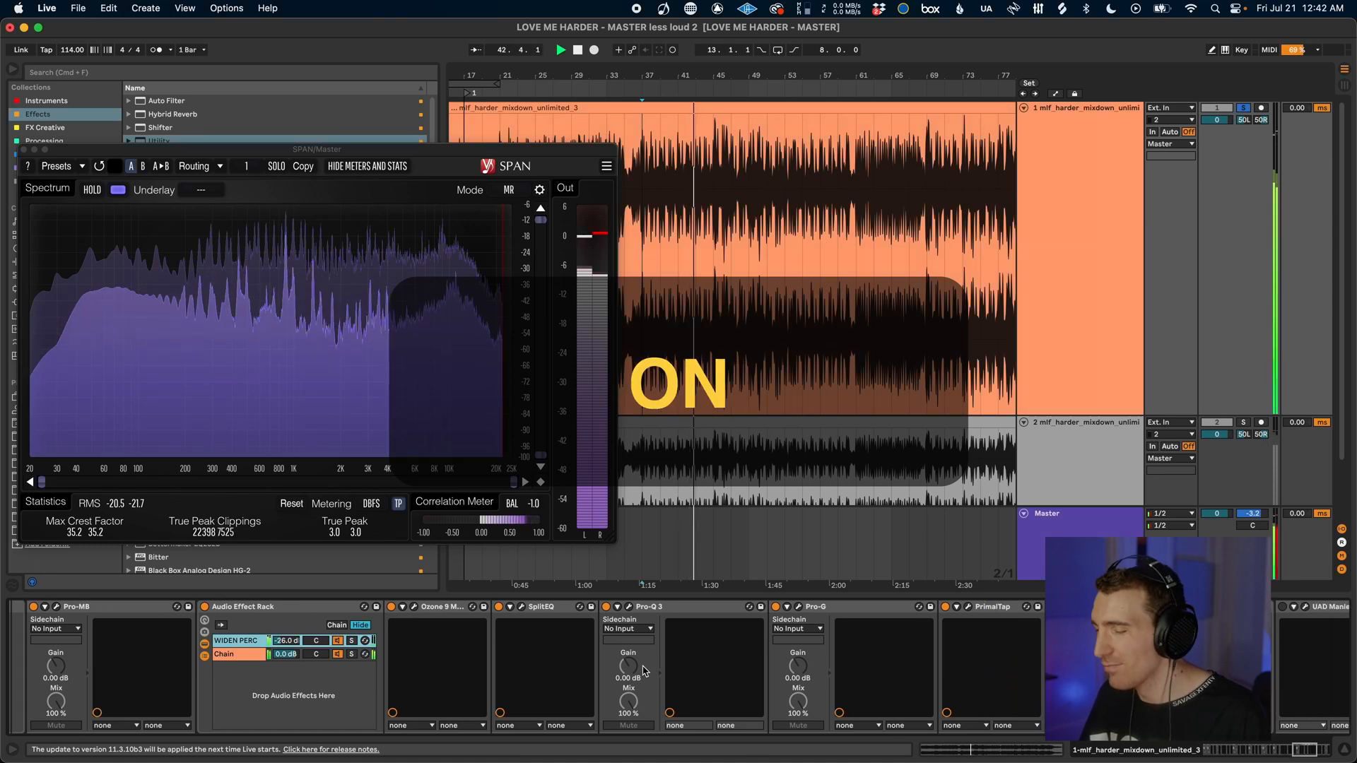
Turn on the UAD Manley Massive Passive after the WIDEN PERC rack, inspect its EQ settings, and close its window
scroll(645, 671, "right", 3)
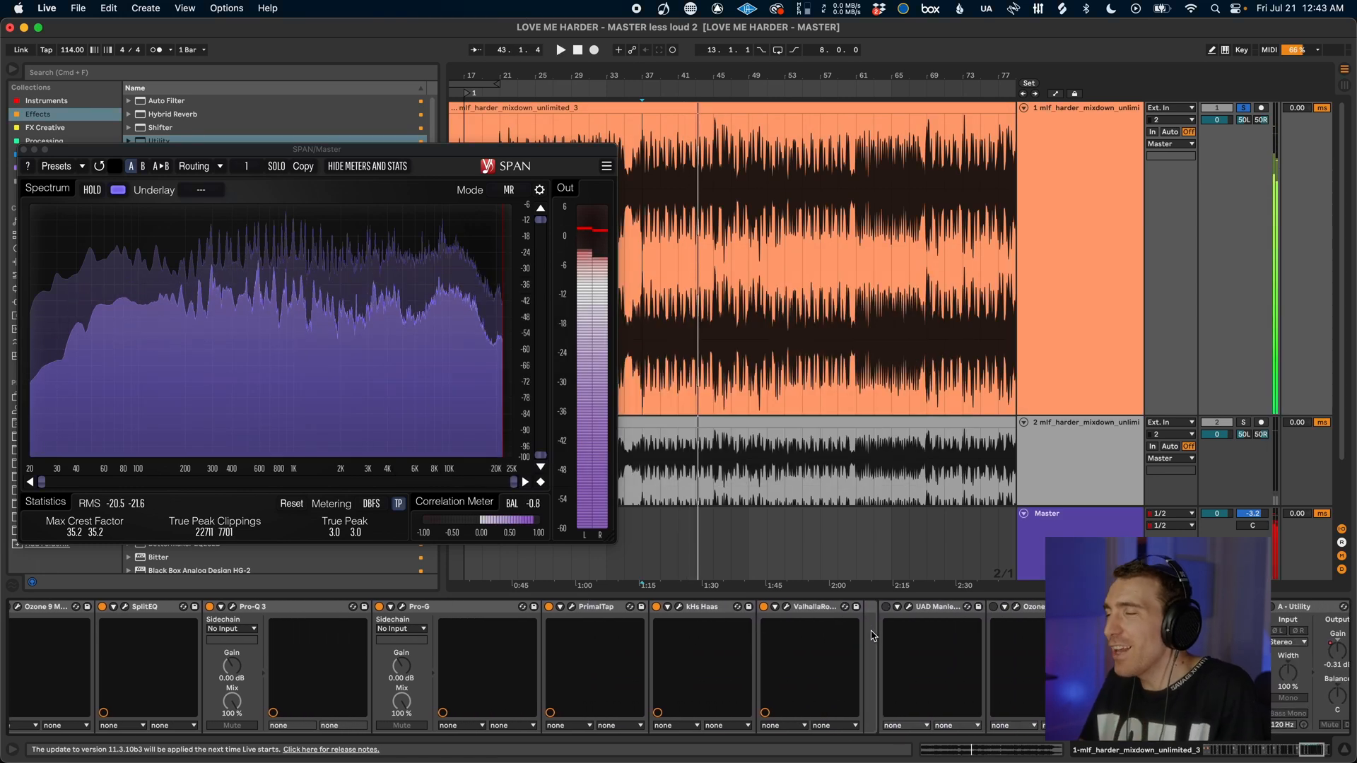
scroll(870, 638, "right", 1)
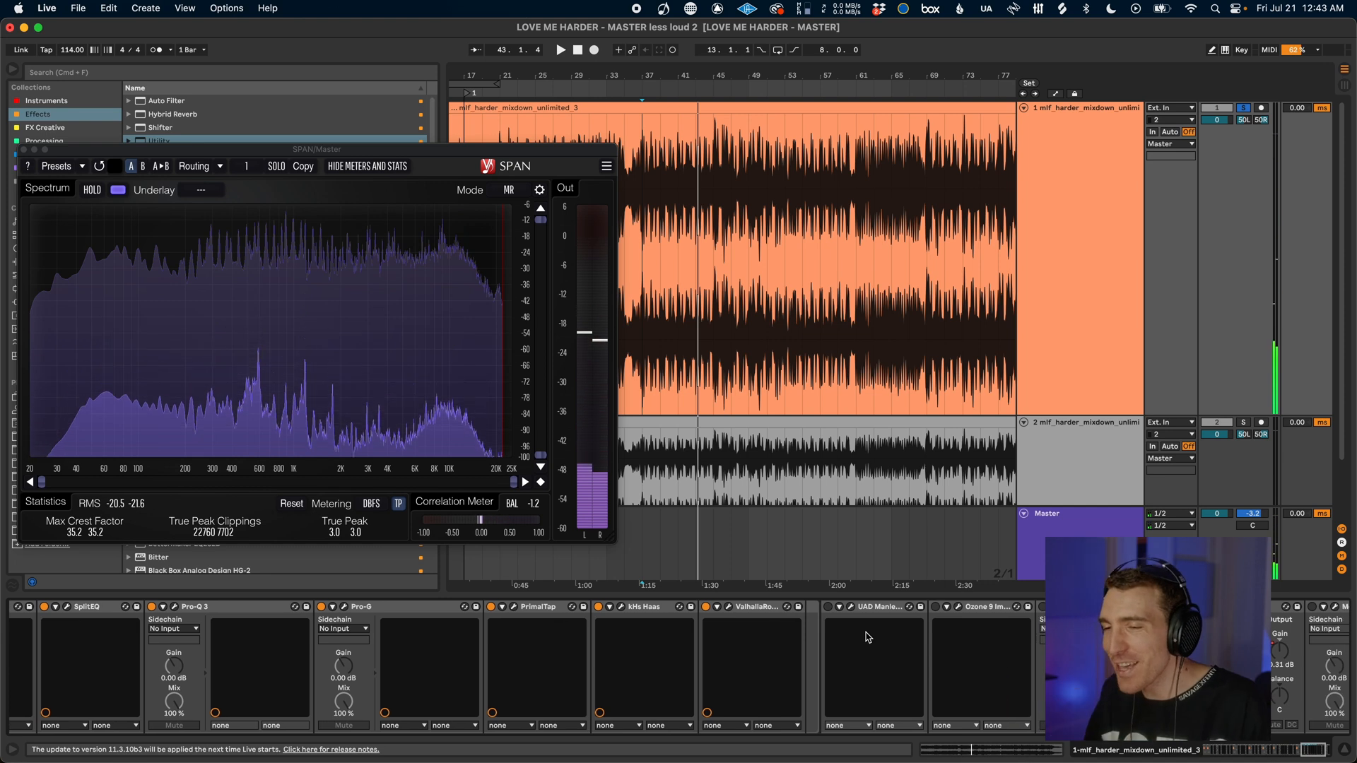
scroll(875, 640, "right", 2)
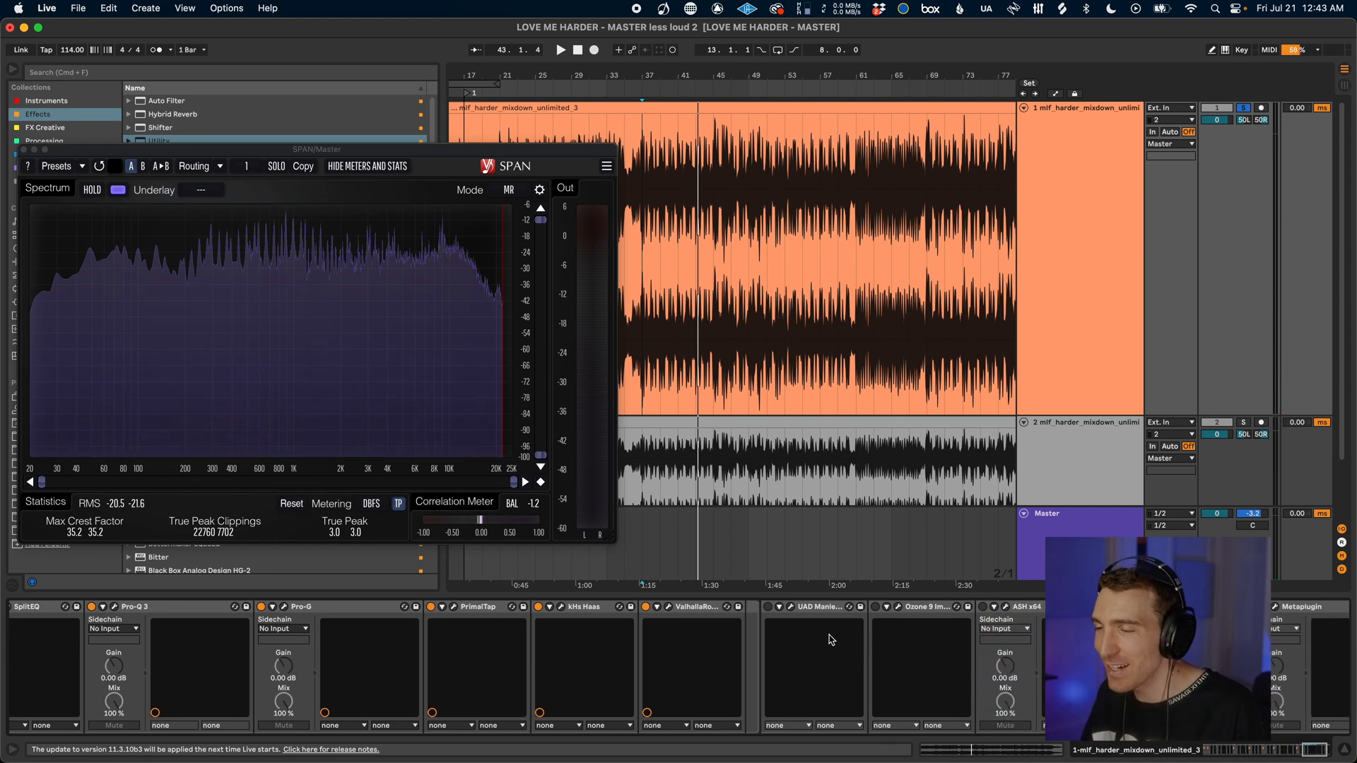
left_click(789, 607)
left_click_drag(743, 182, 733, 188)
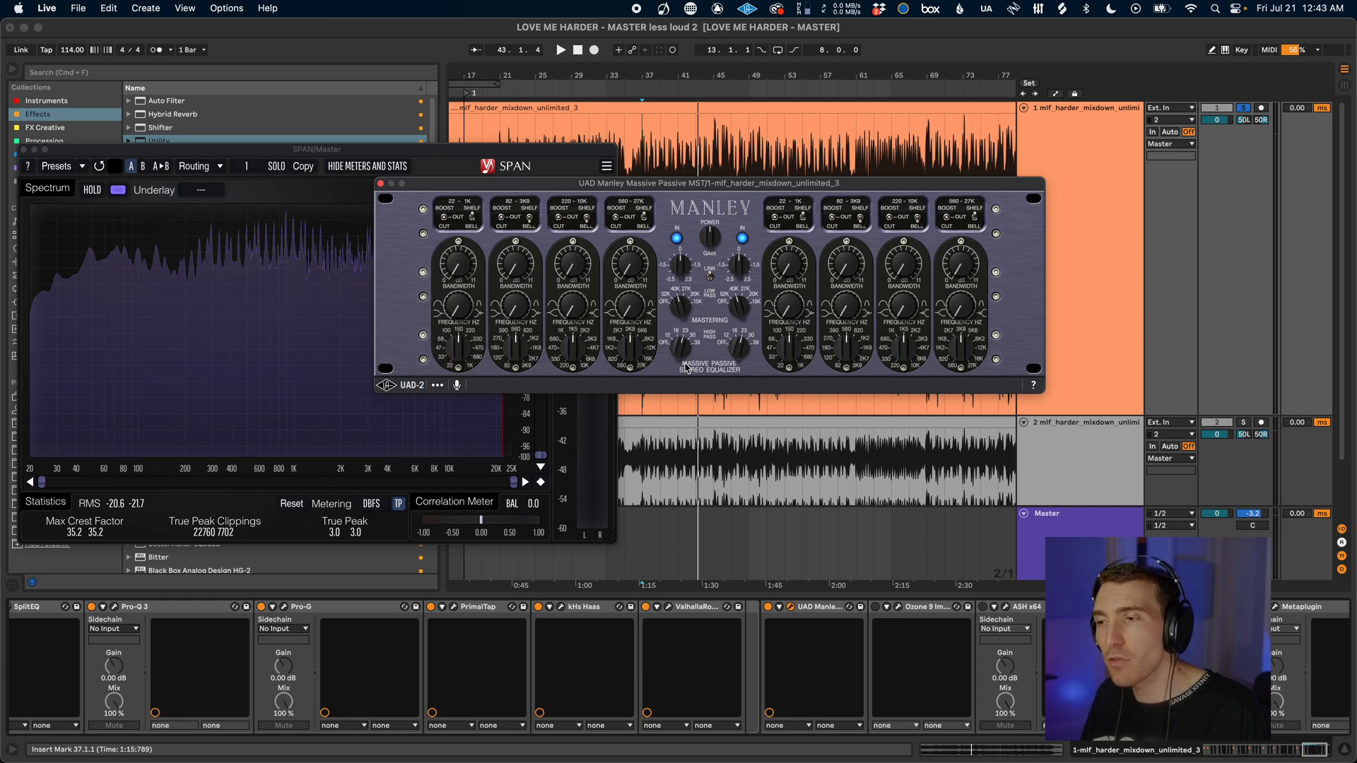
left_click(790, 607)
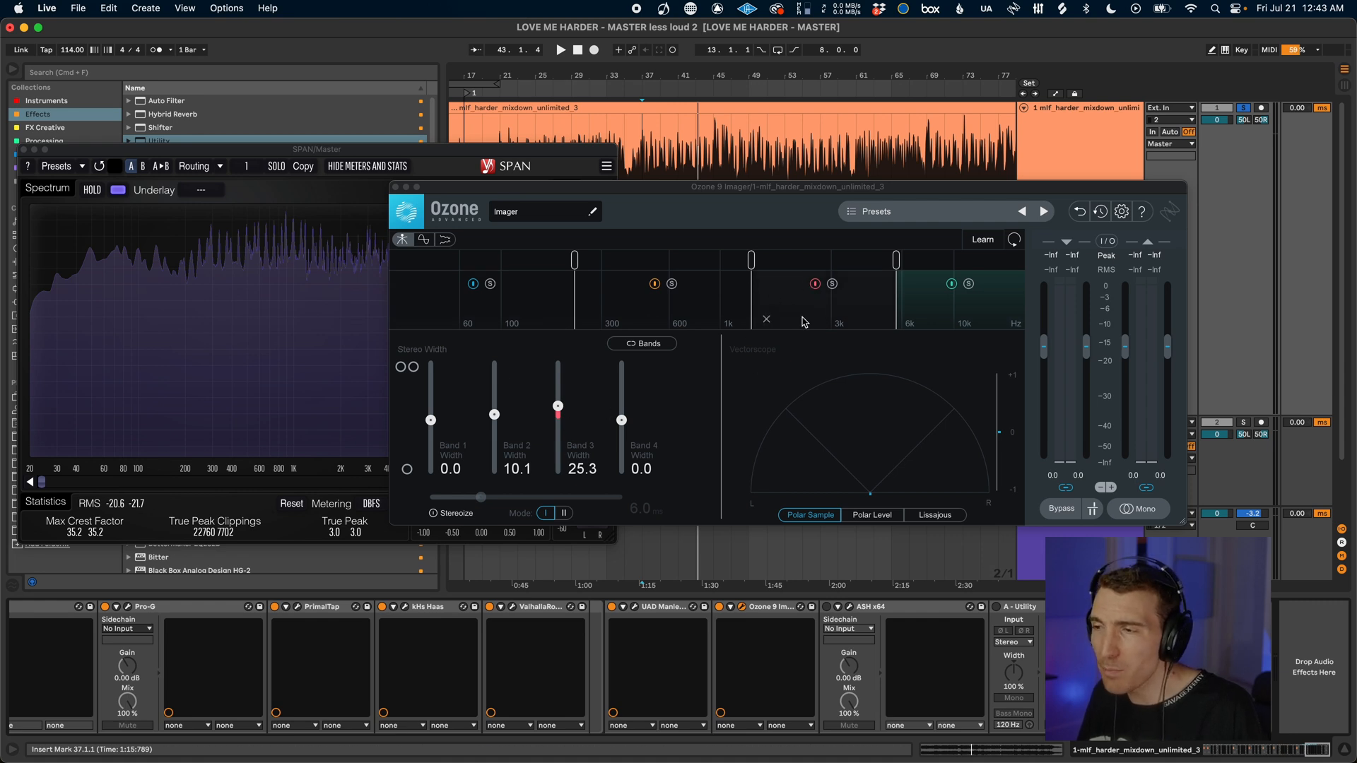
Audition Ozone 9 Imager's bands 3, 2 and 4 in solo during playback to examine their stereo widening
left_click(833, 284)
key("space")
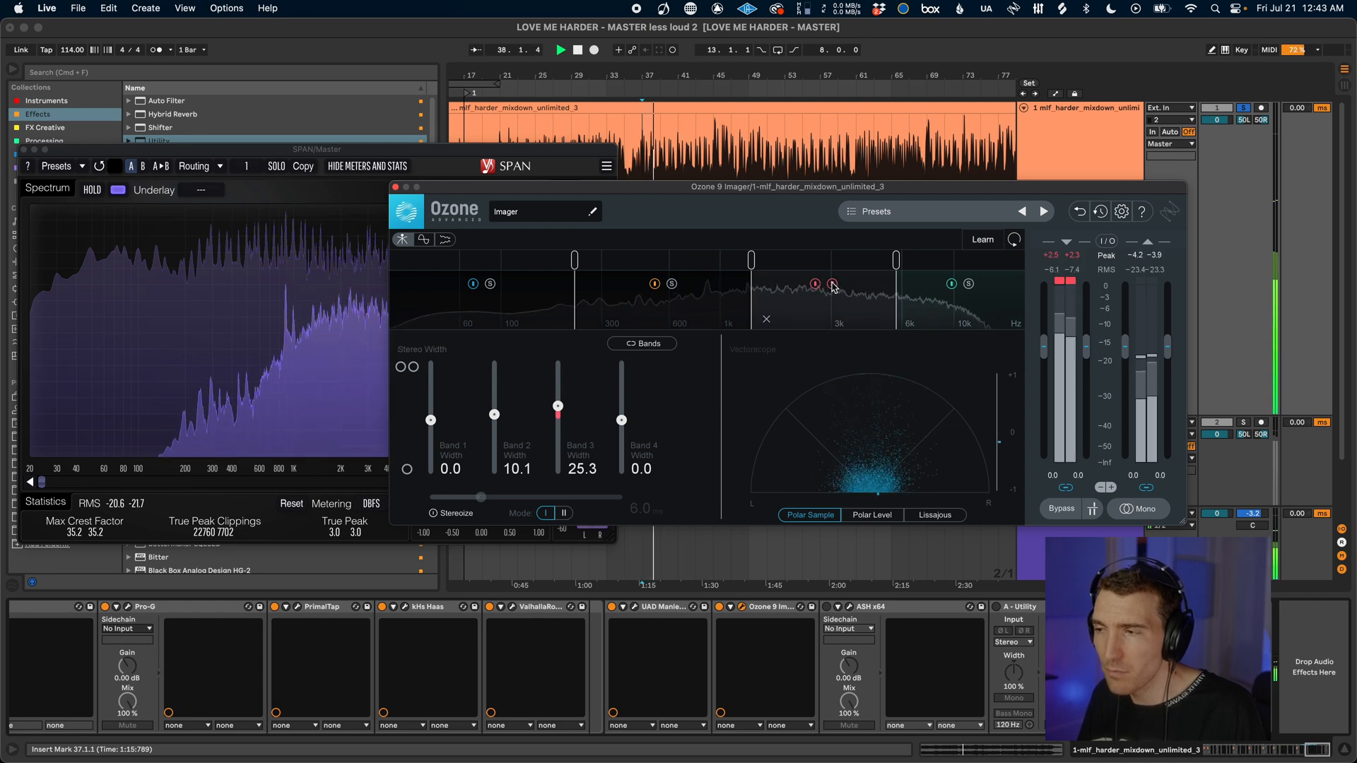
left_click(672, 284)
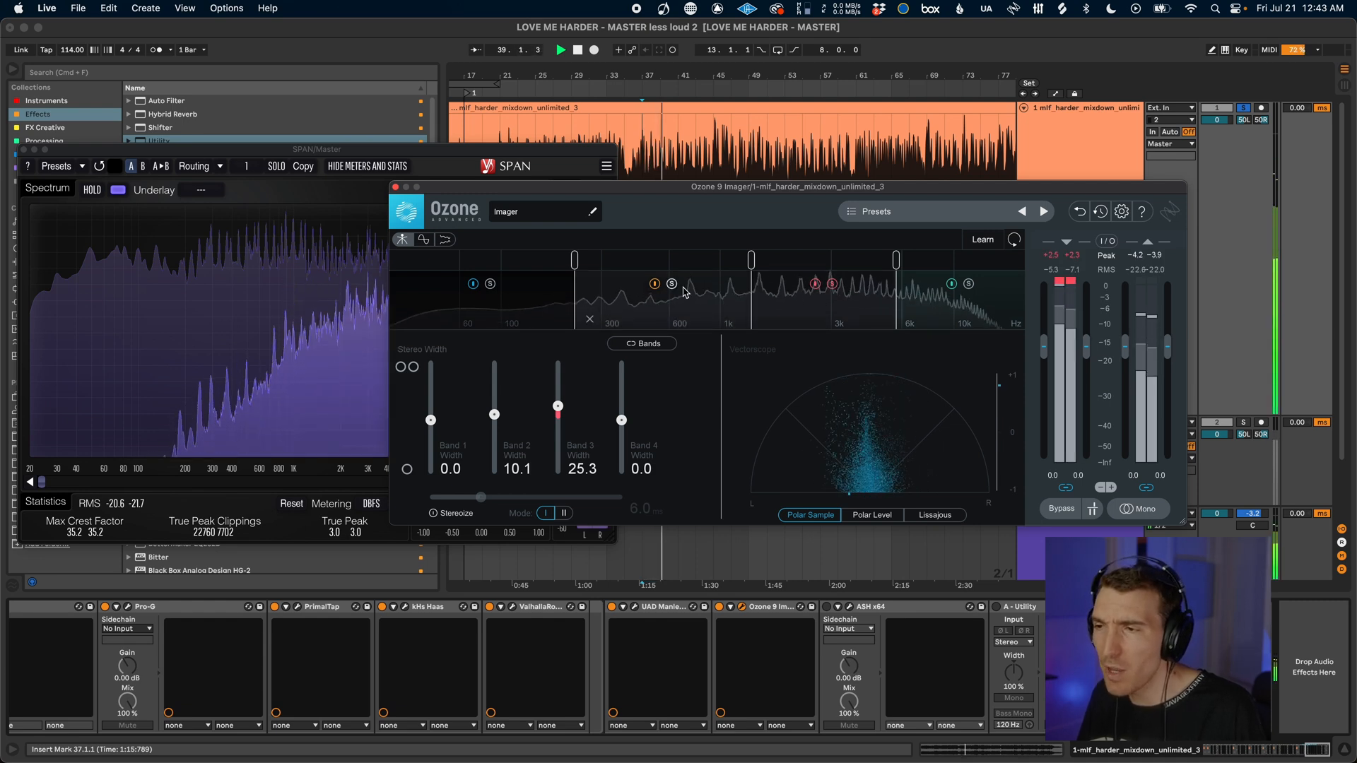
left_click(832, 284)
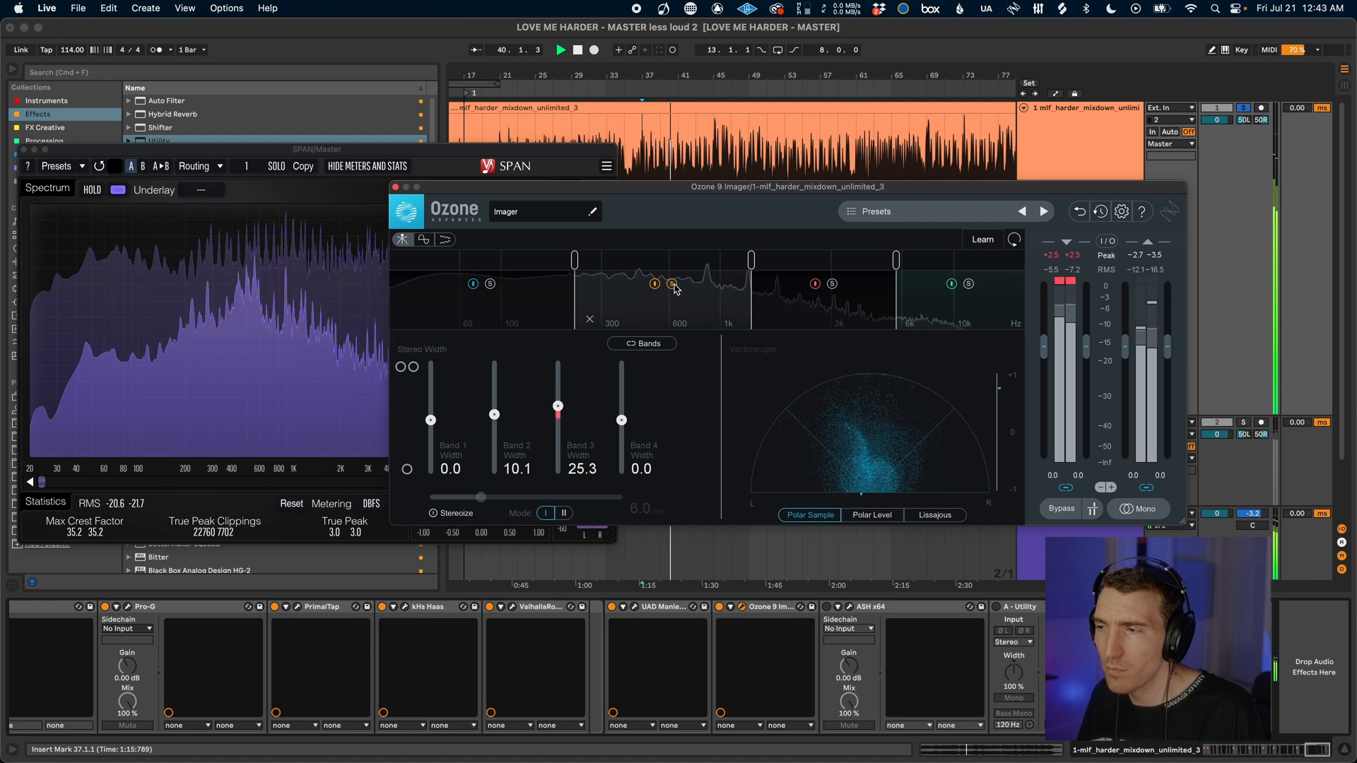
left_click(672, 284)
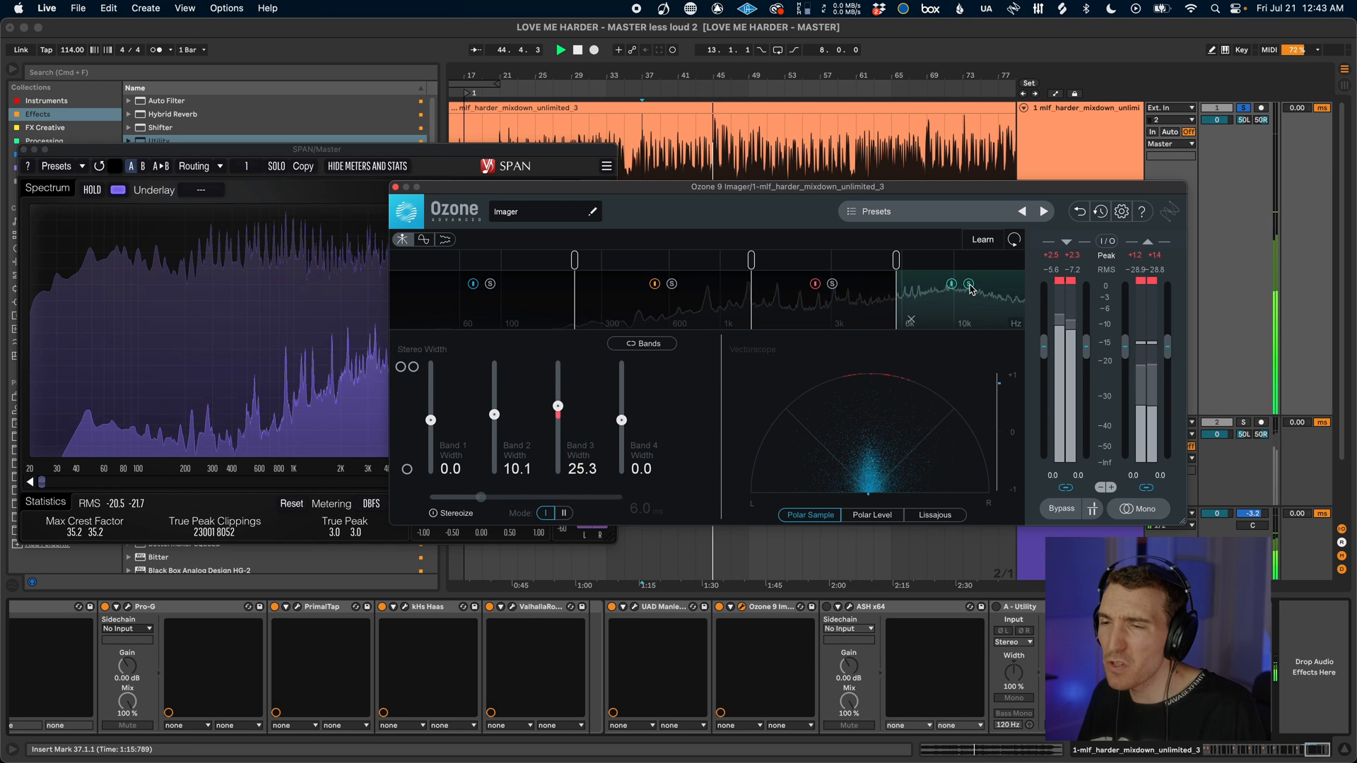
Compare playback with Ozone 9 Imager off and on, and stop playback
left_click(719, 607)
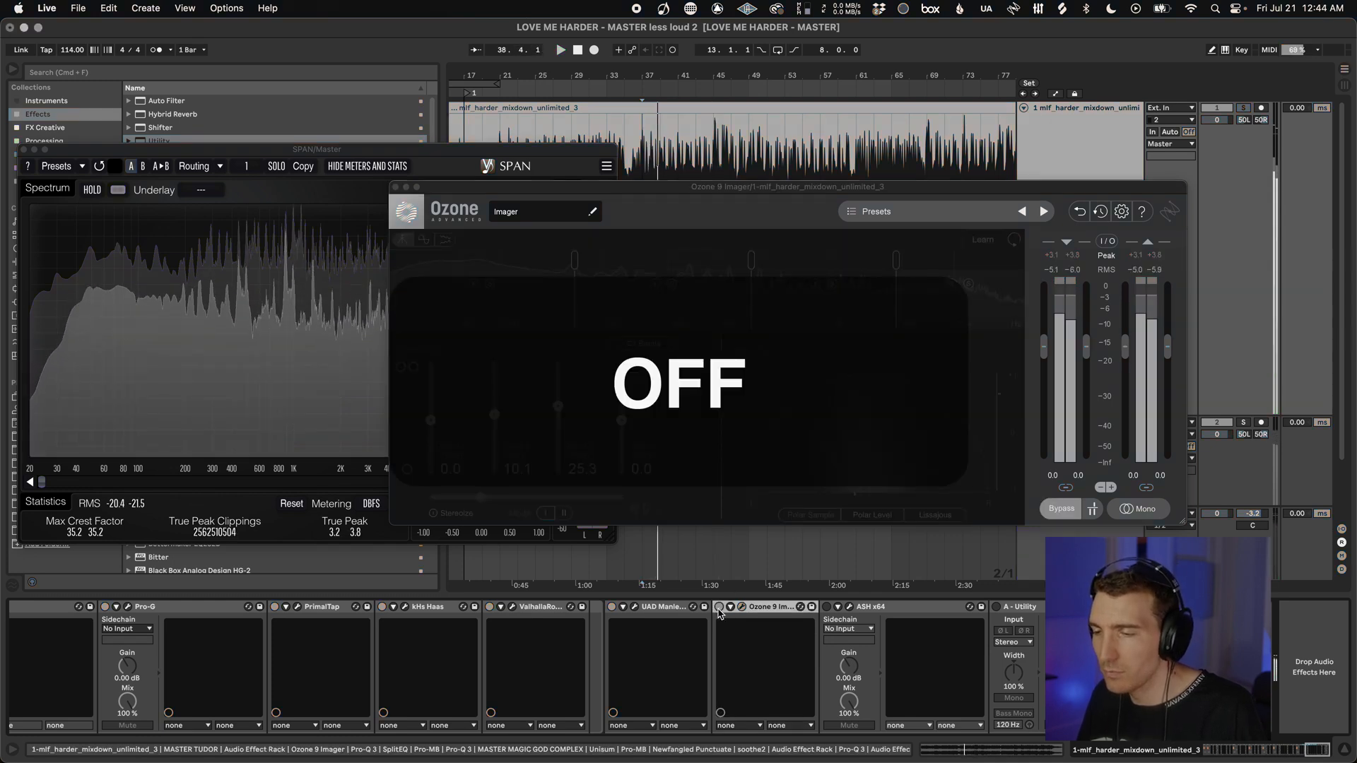
left_click(719, 607)
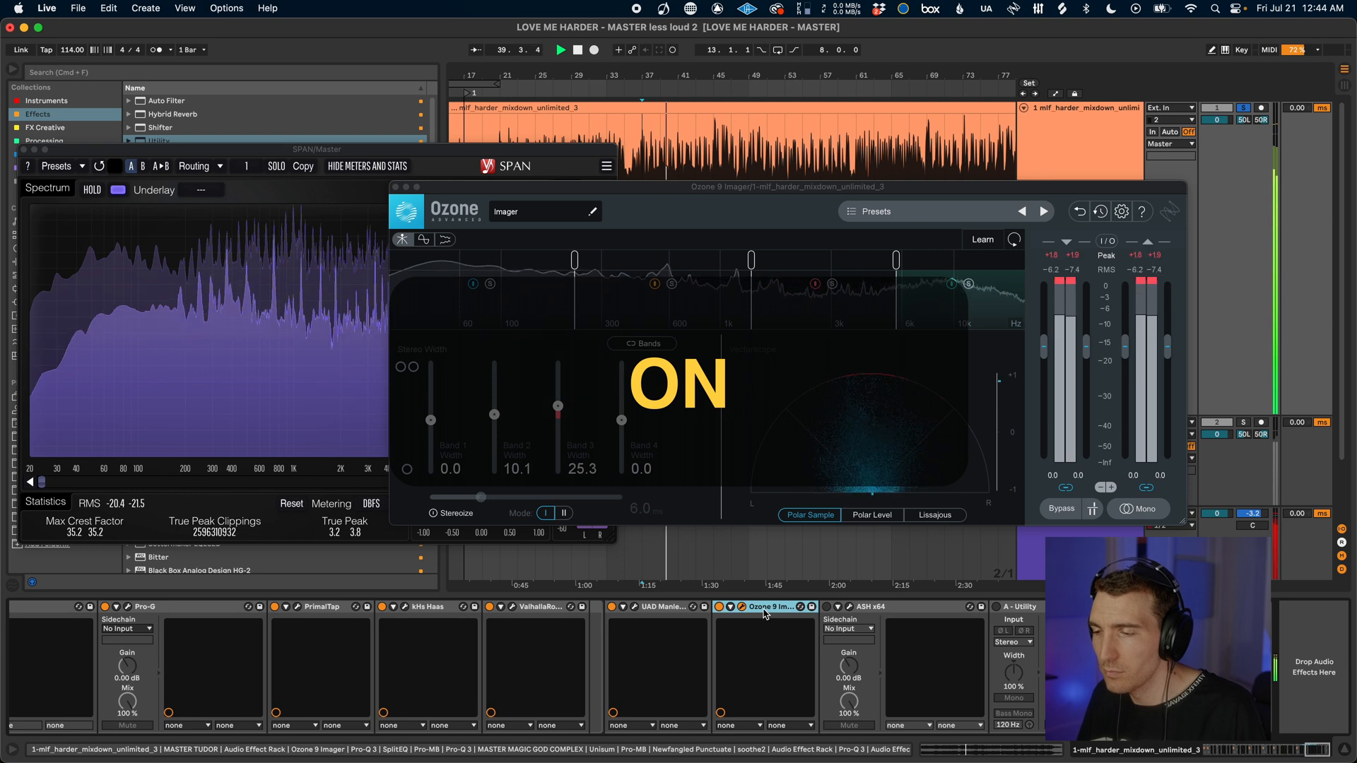
key("space")
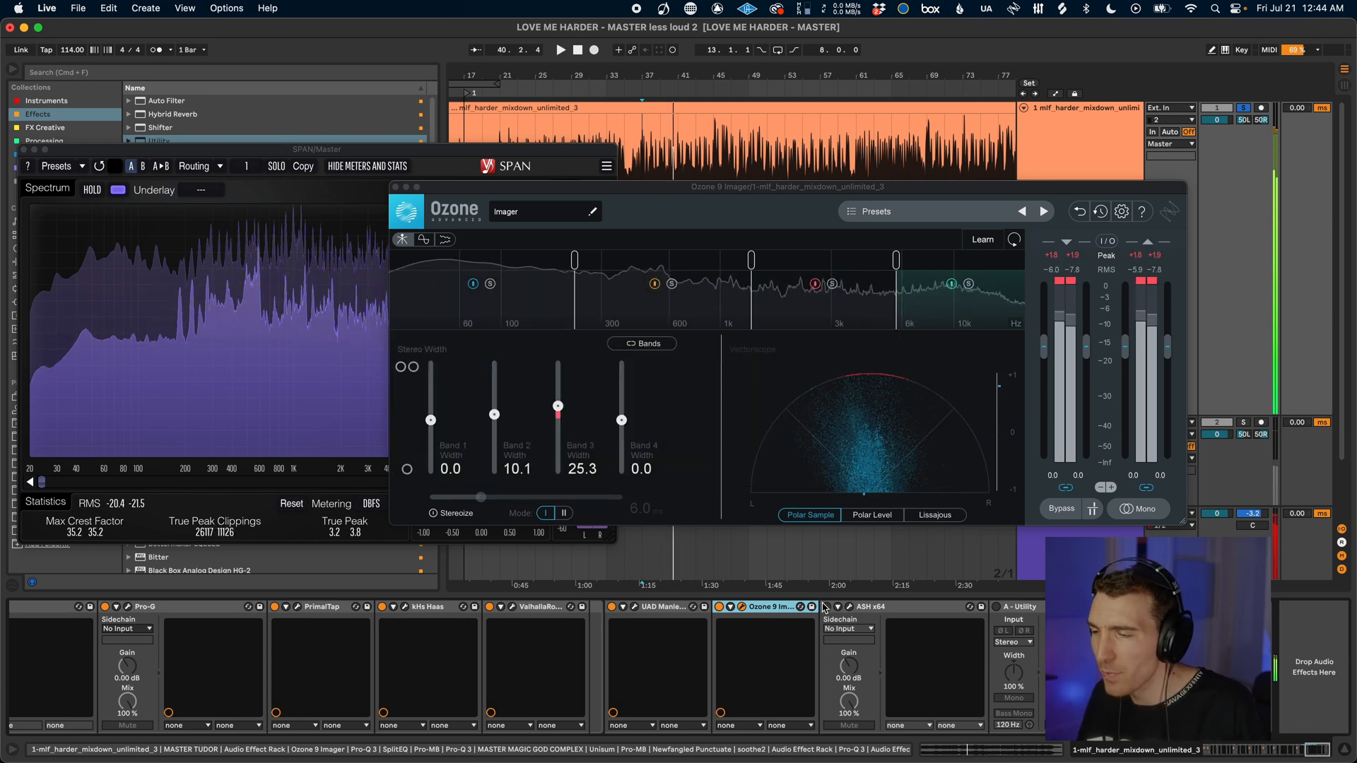
Turn on the ASH x64 clipper, open its window, and review its oversampling options, leaving it at 1X
left_click(826, 607)
left_click(849, 607)
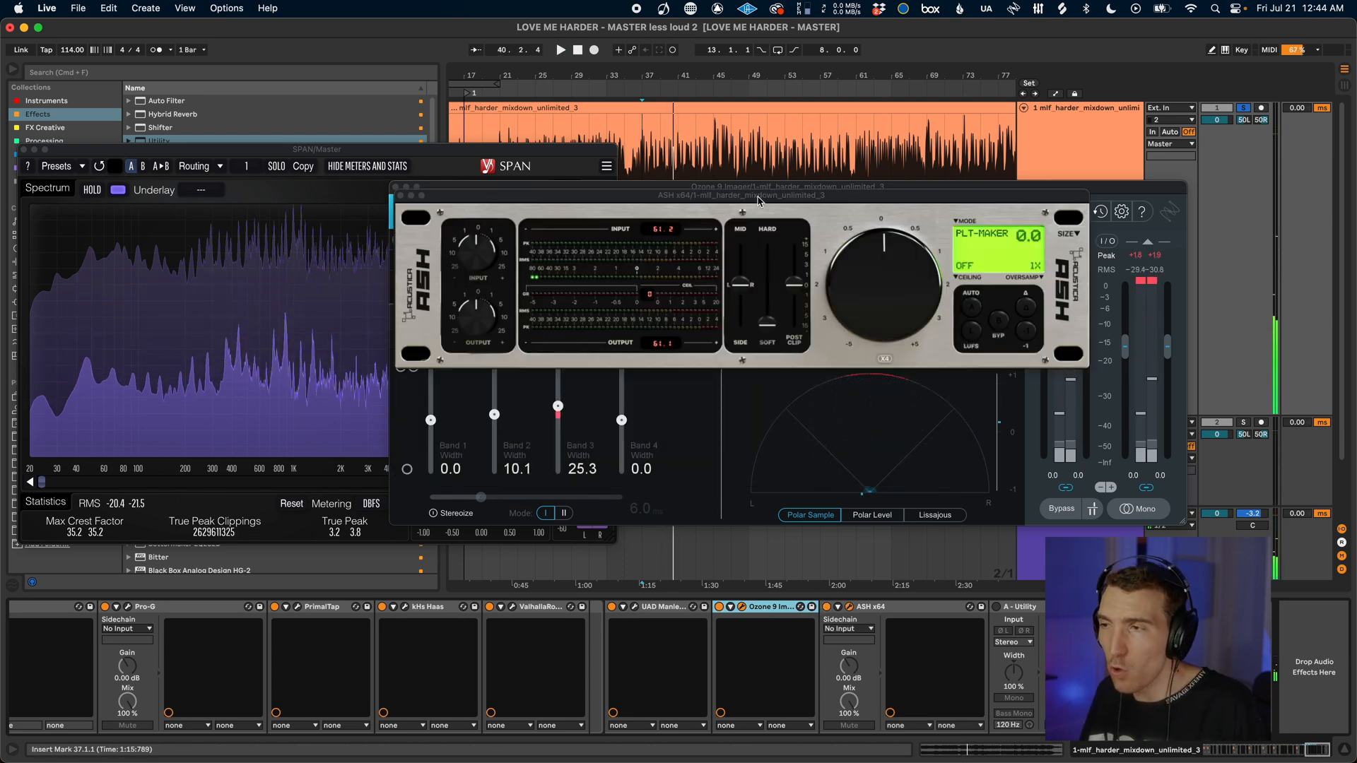
left_click_drag(714, 195, 706, 205)
left_click(1037, 289)
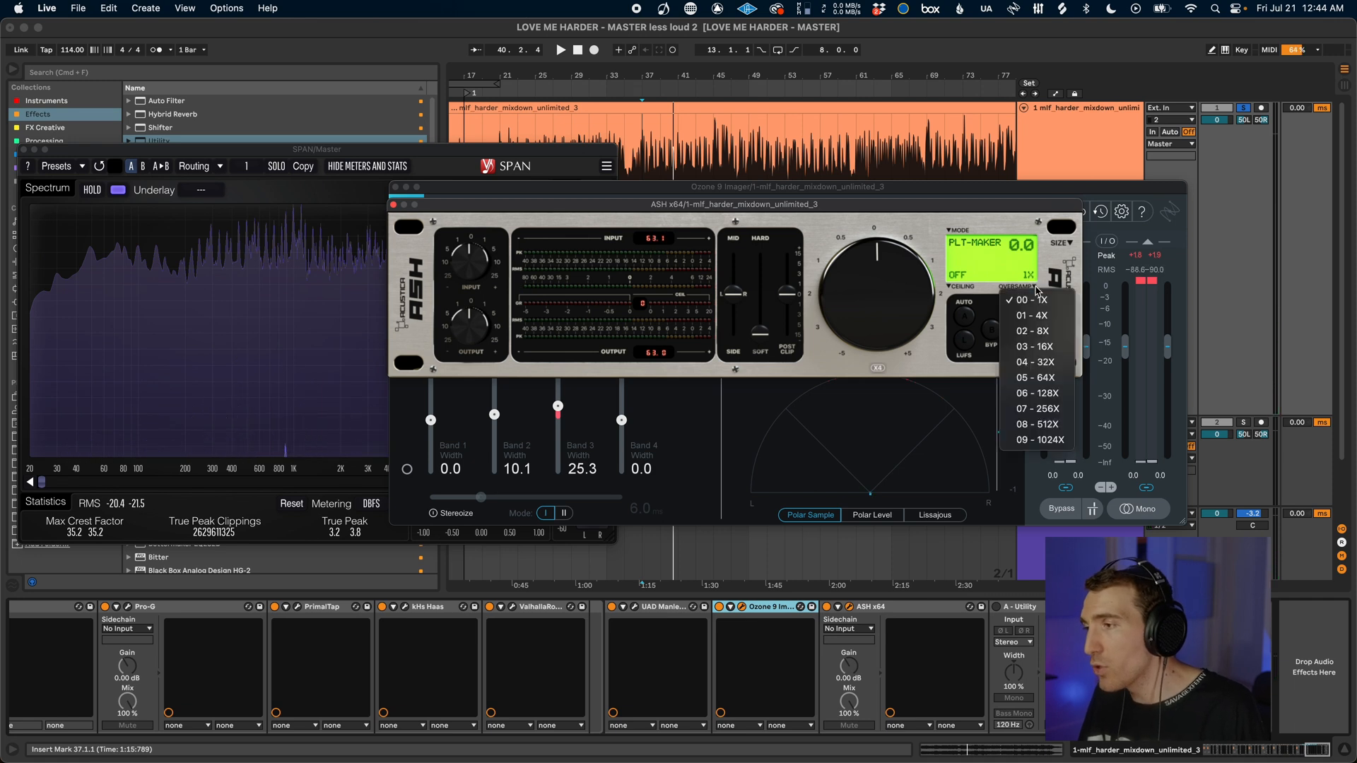
left_click(910, 226)
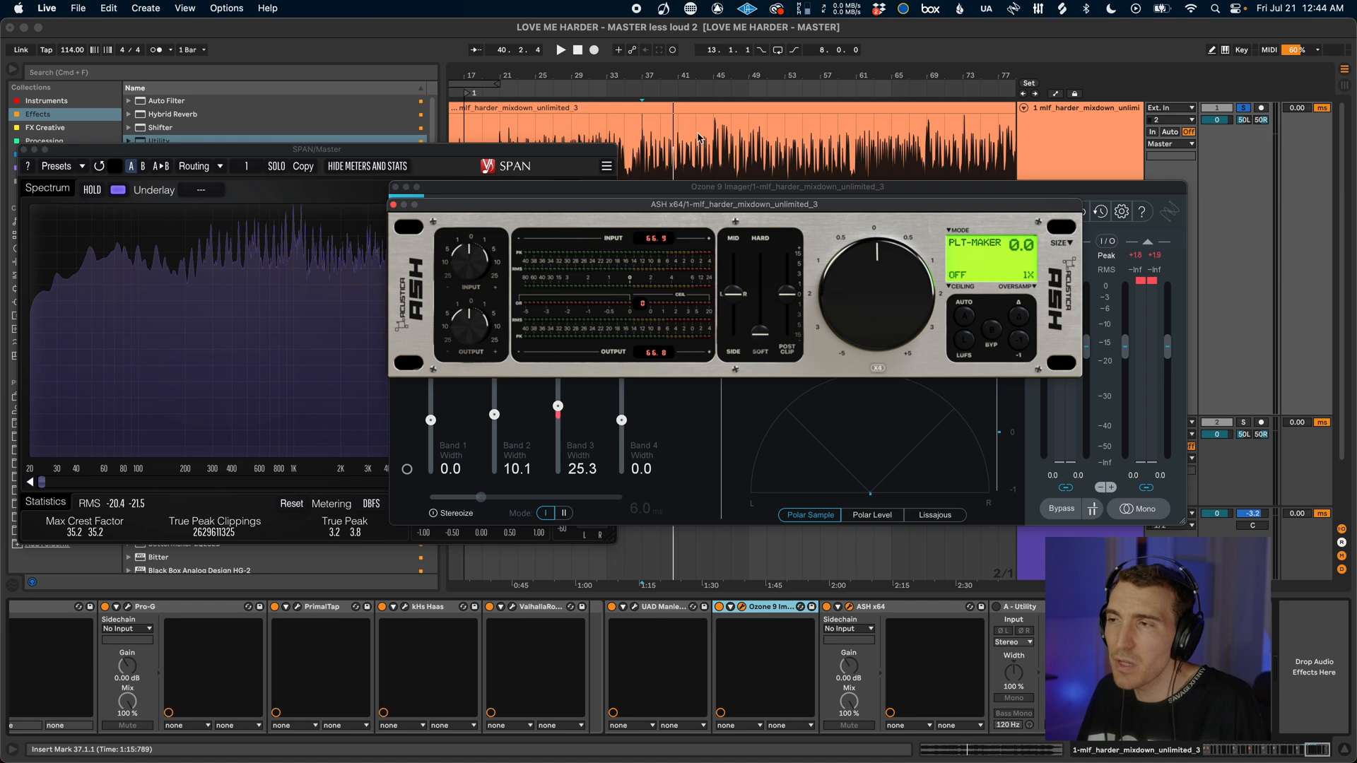
Examine a transient in the mixdown clip up close by selecting the waveform from 45.1.4 to just past 45.2.1
scroll(711, 139, "up", 15)
left_click_drag(924, 141, 1024, 141)
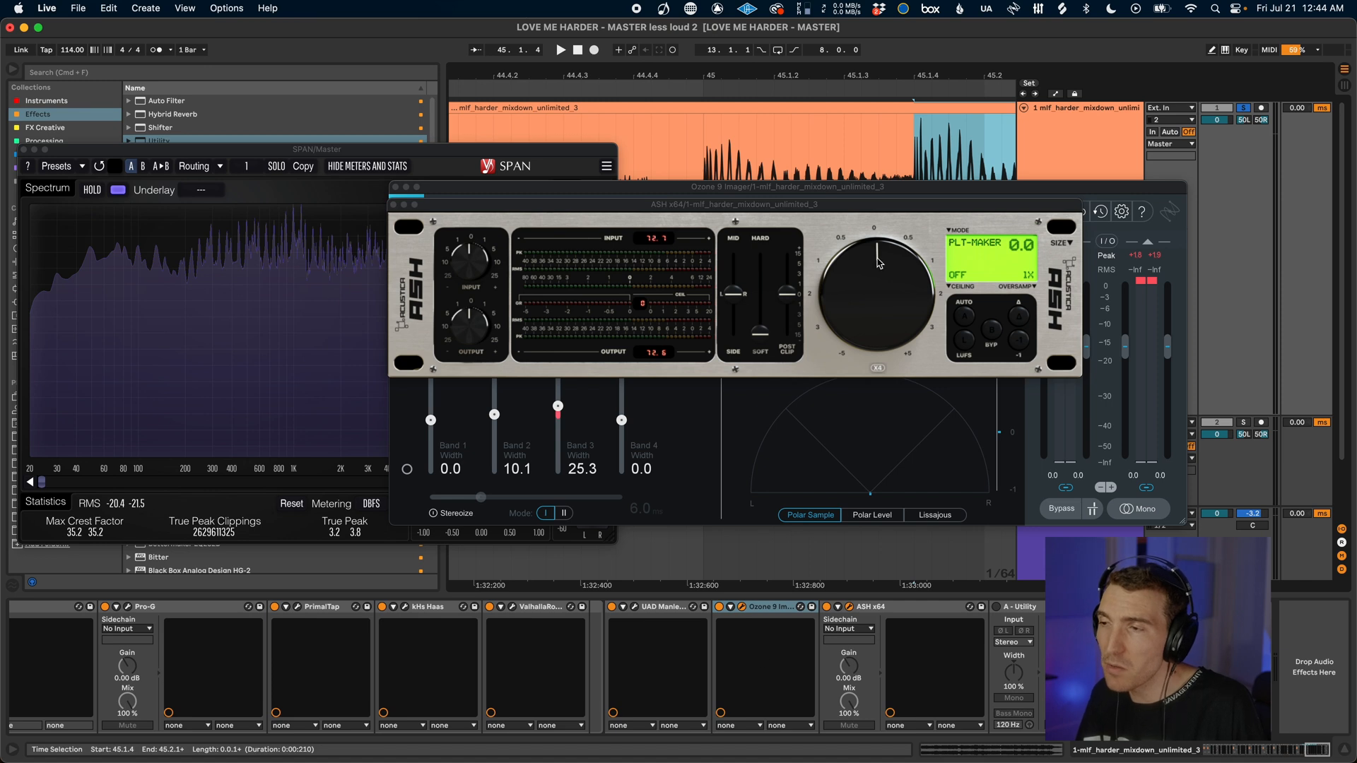
scroll(809, 137, "down", 10)
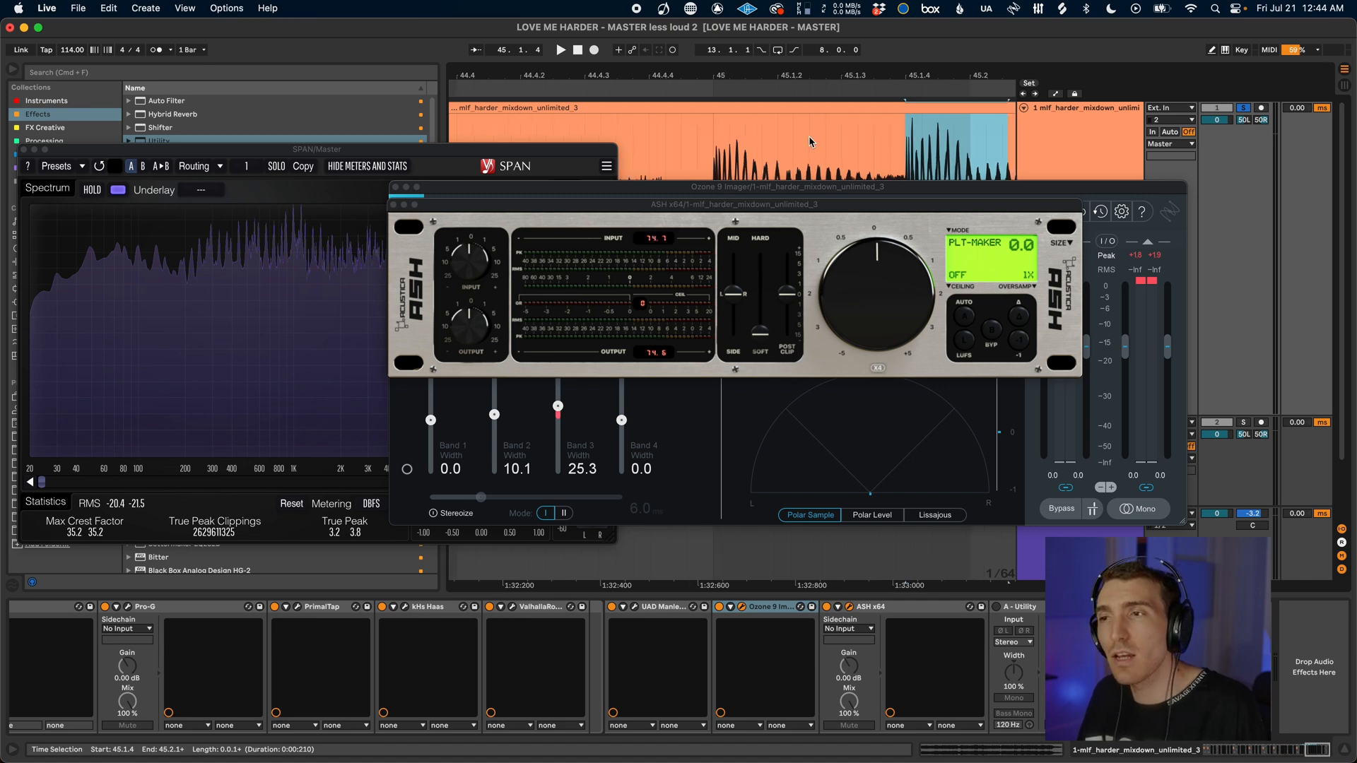
scroll(809, 141, "down", 4)
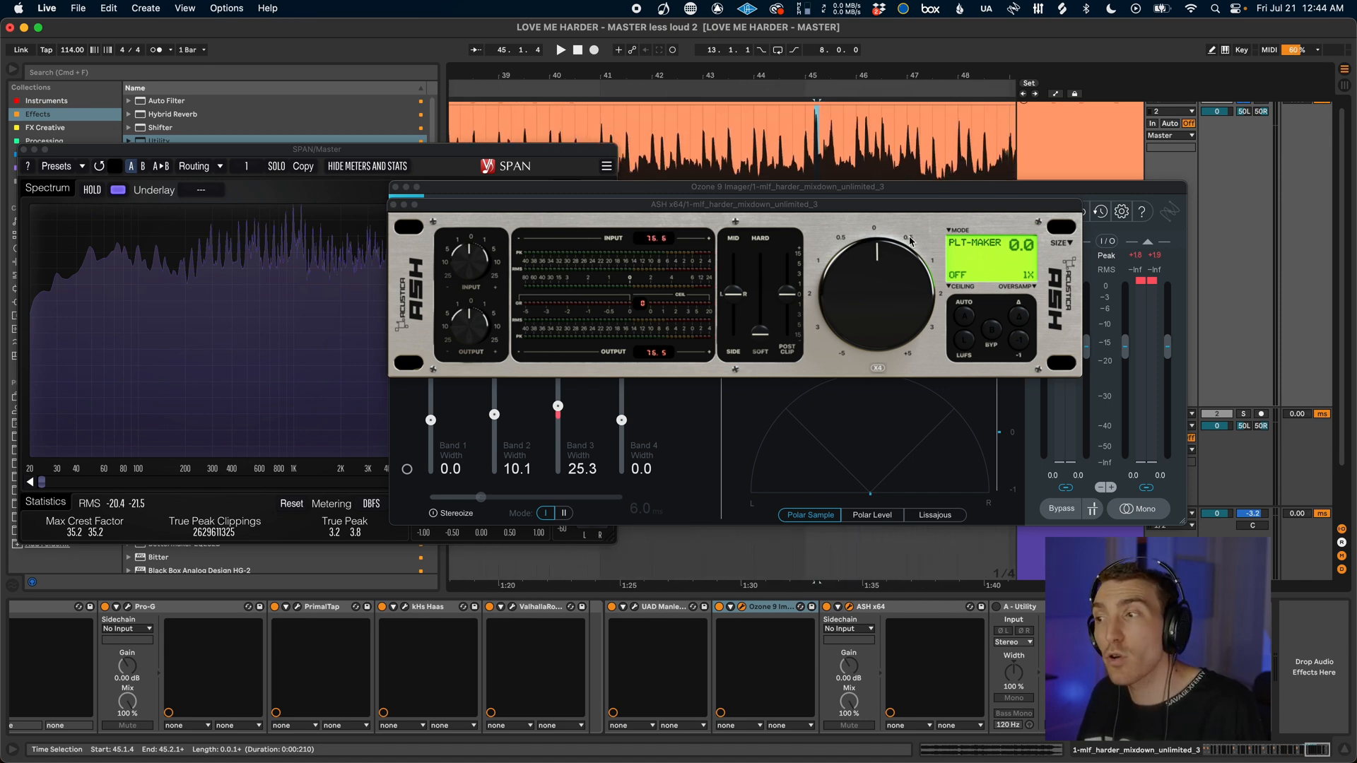
scroll(844, 171, "down", 2)
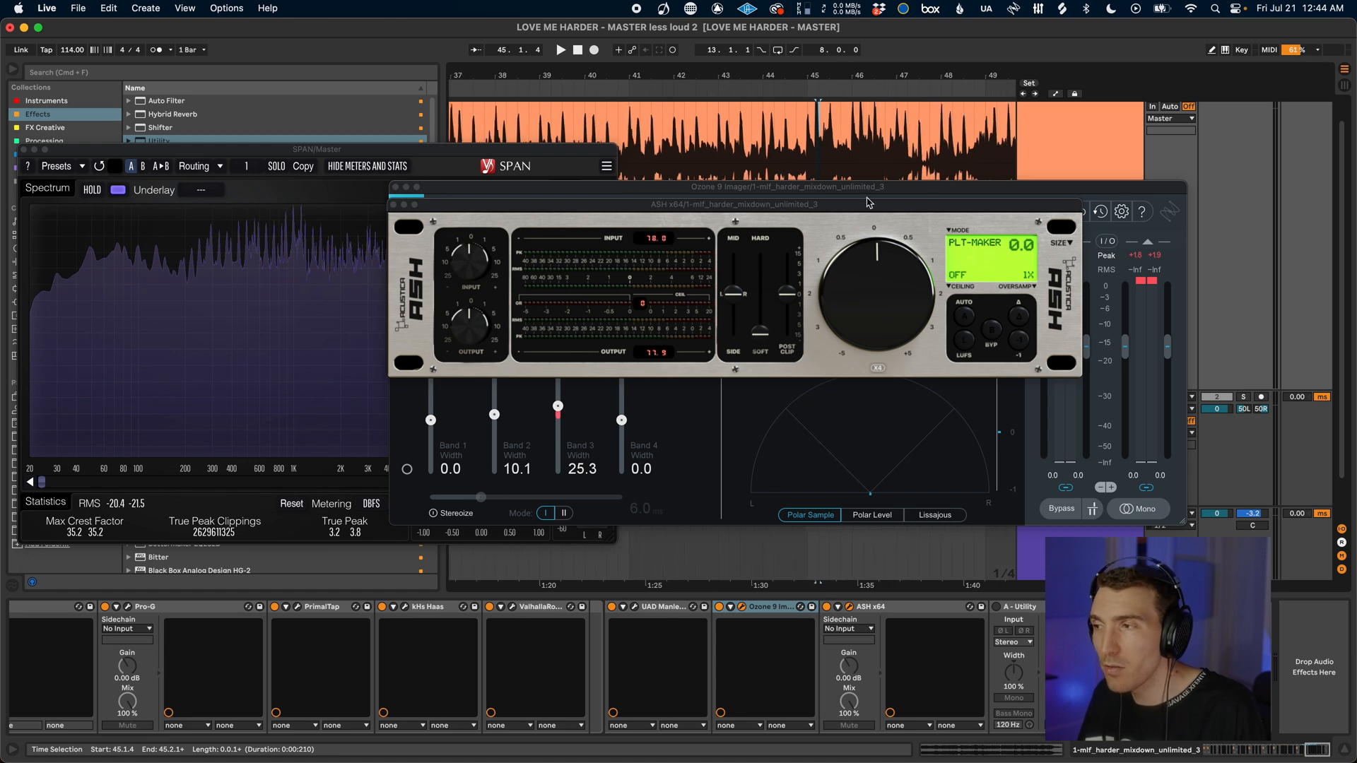
Review ASH x64's available modes, keep Platinum Maker, and inspect the clipper's meters while playing from bar 42
left_click(985, 238)
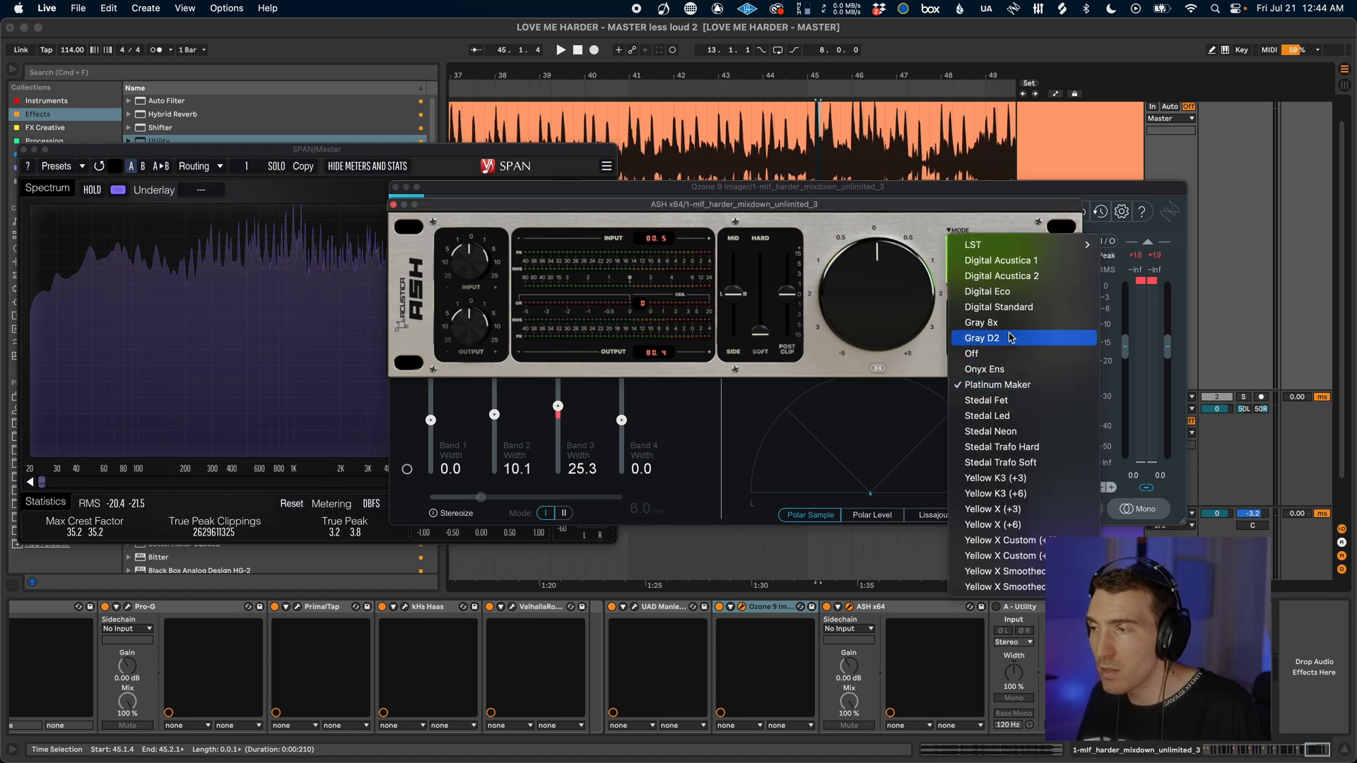
left_click(828, 163)
left_click(728, 128)
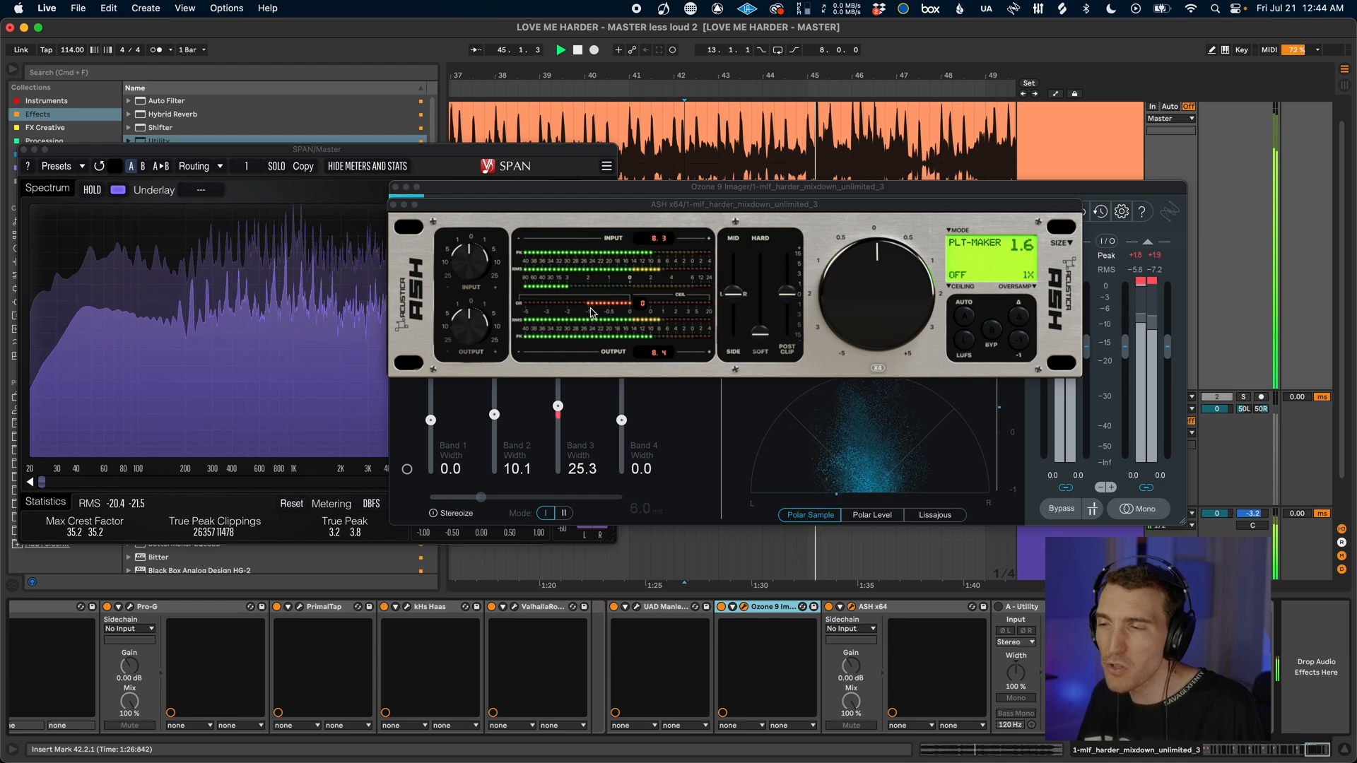
Compare playback with ASH x64 off and on, and stop playback
left_click(829, 607)
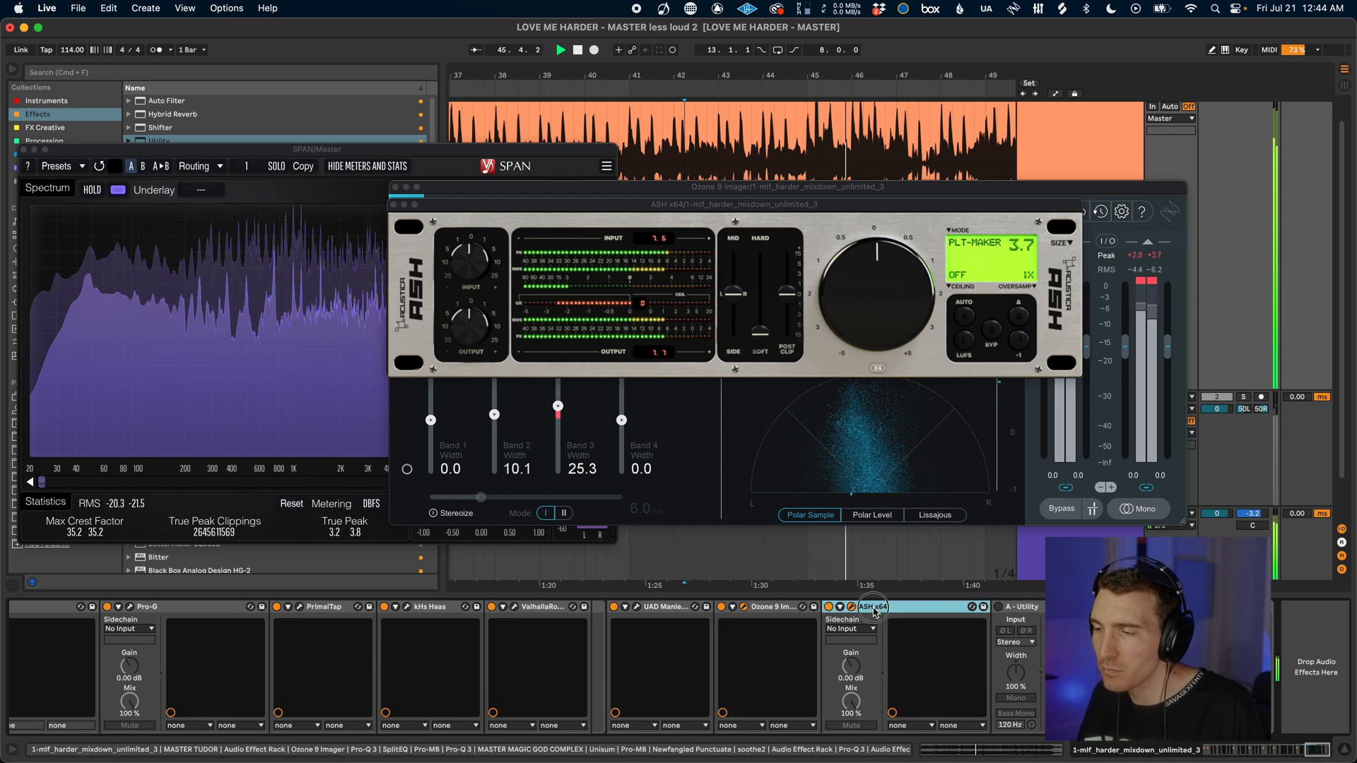
left_click(830, 607)
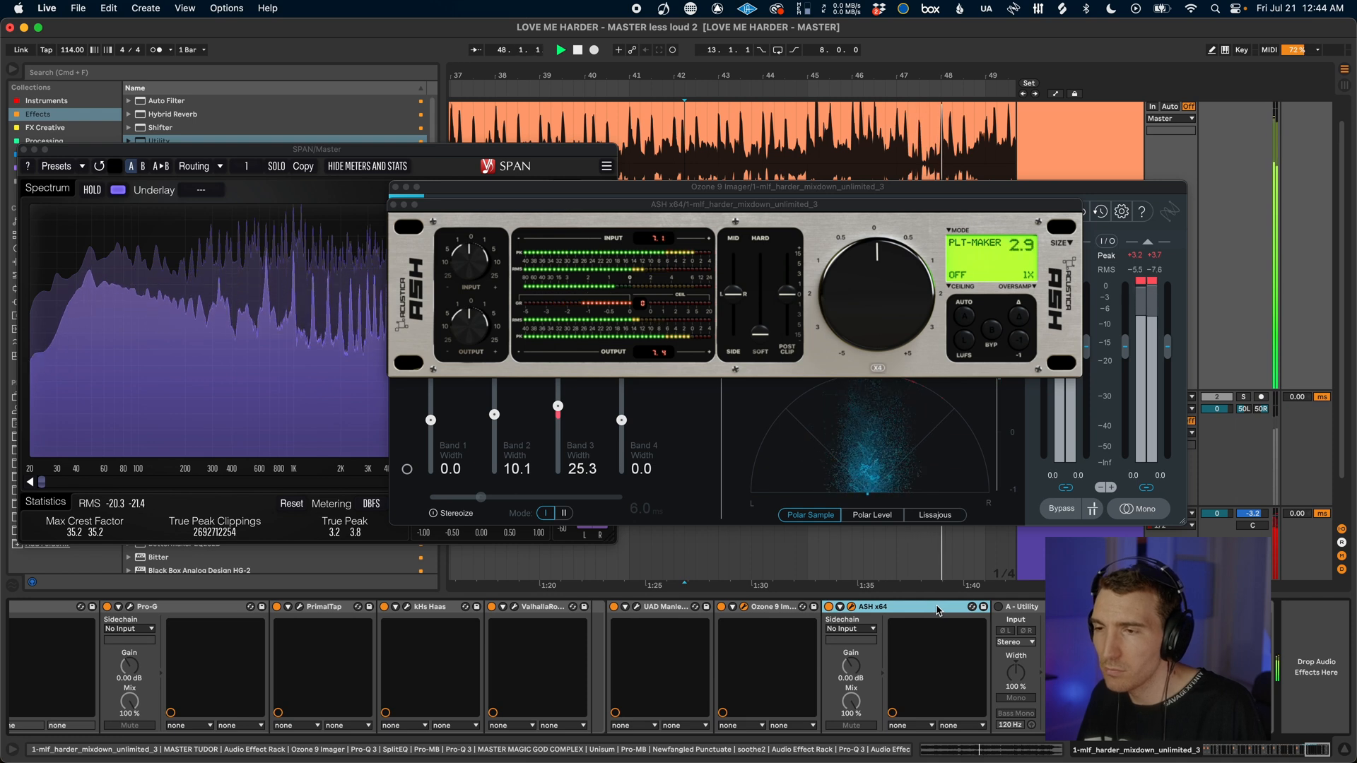
key("space")
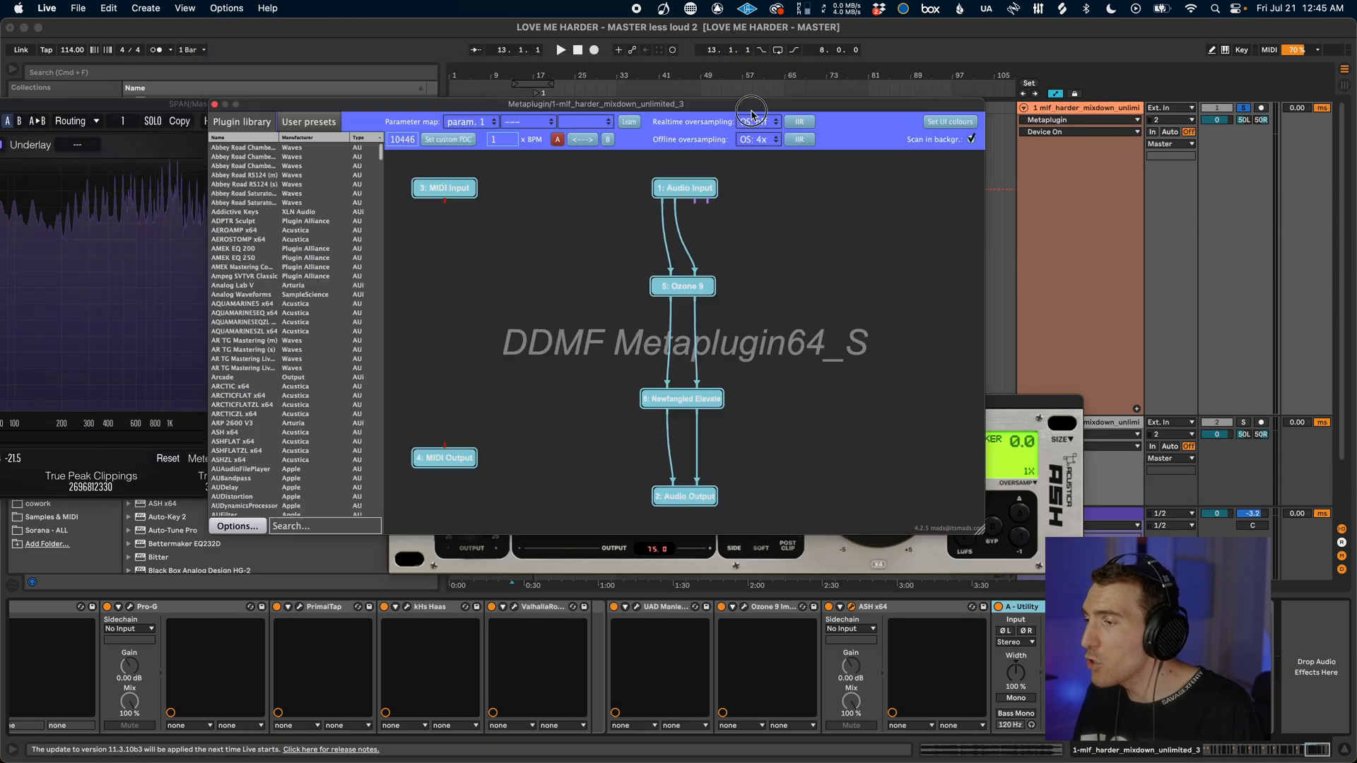
Arrange the Metaplugin and ASH x64 windows so the oversampling settings and the clipper can be viewed together
left_click_drag(751, 111, 681, 113)
left_click_drag(976, 406, 989, 395)
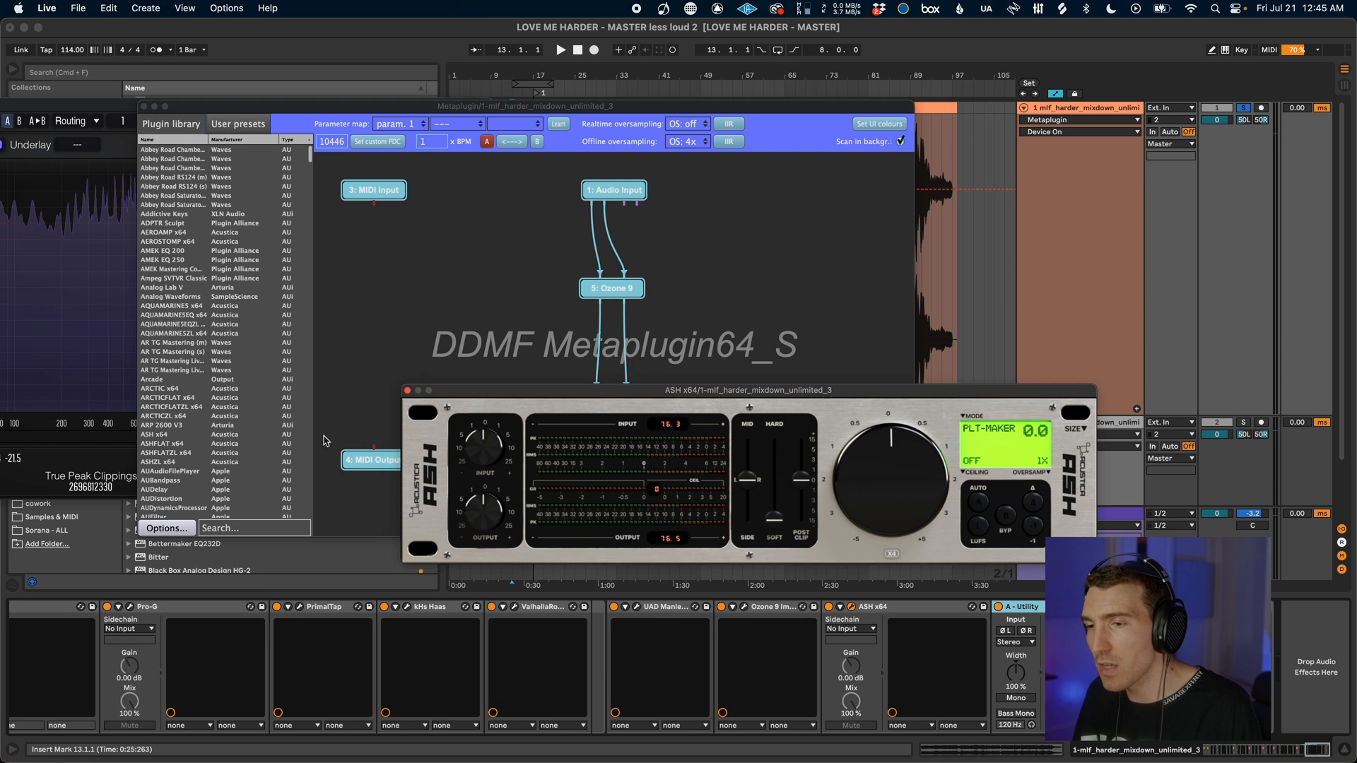
Close the ASH x64 window and open Ozone 9 from the Metaplugin routing to examine its Maximizer settings
left_click(408, 391)
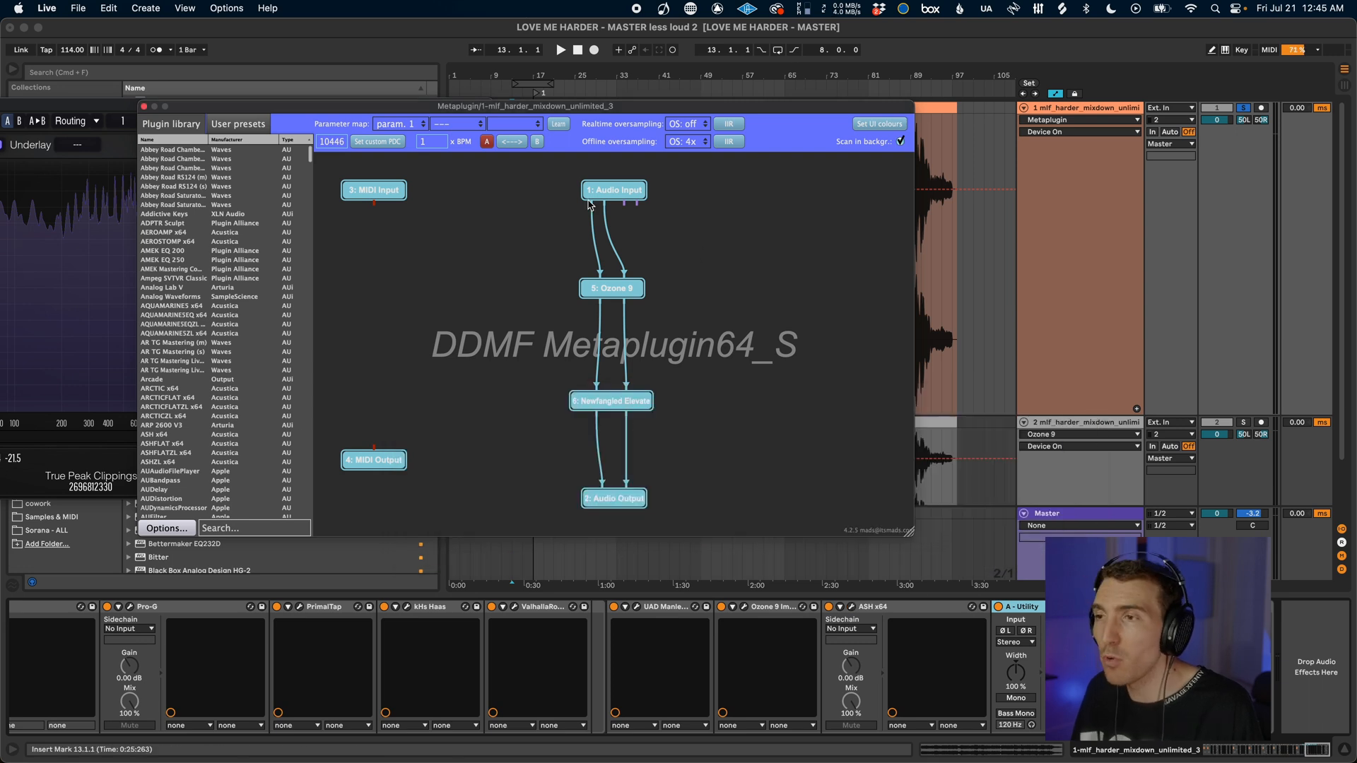
left_click_drag(544, 108, 592, 105)
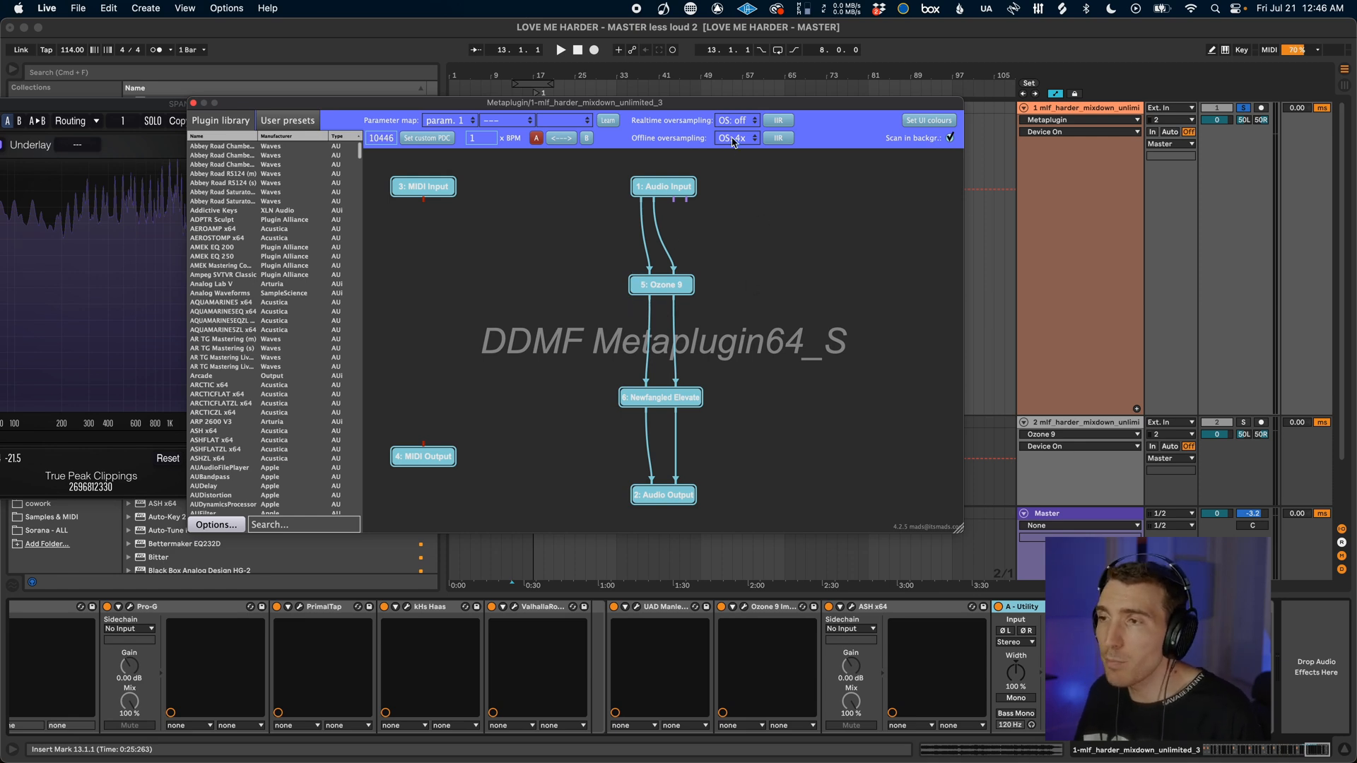
double_click(676, 286)
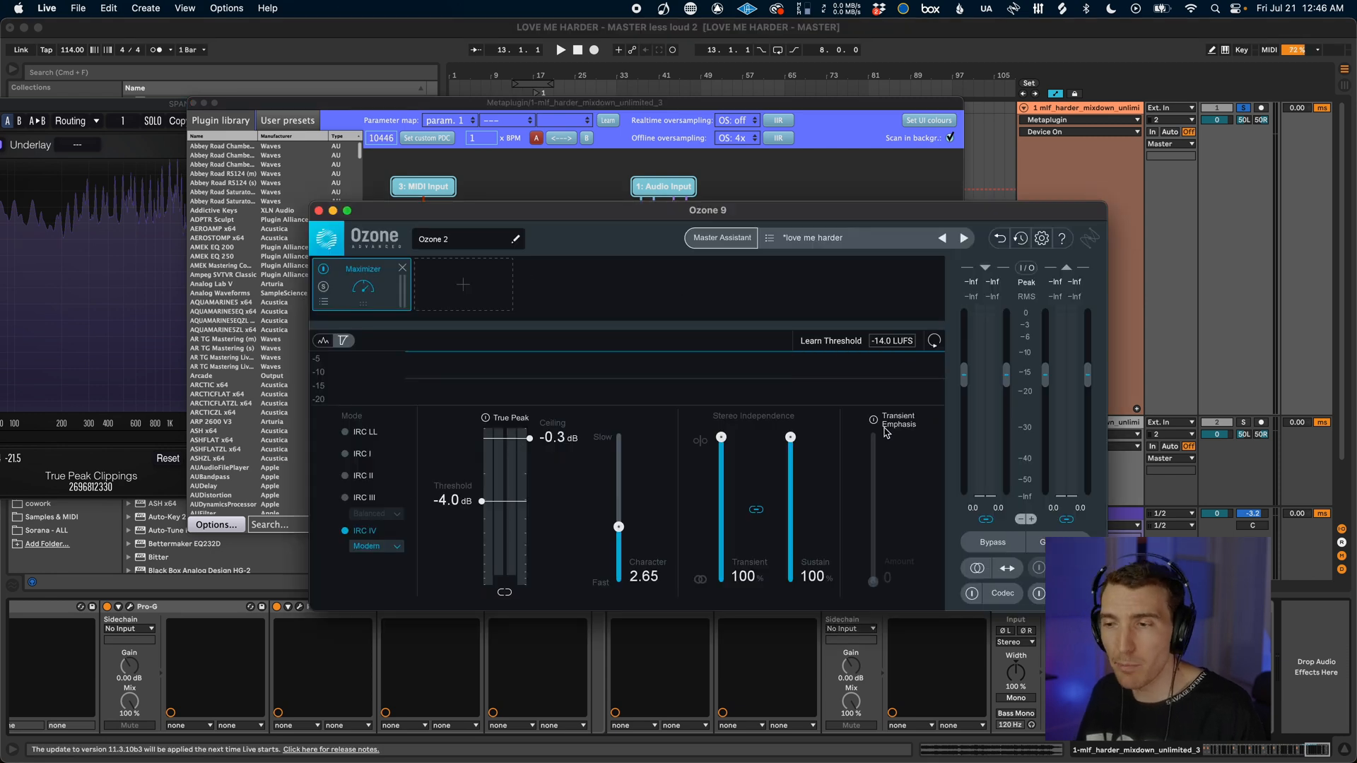
left_click_drag(861, 207, 916, 243)
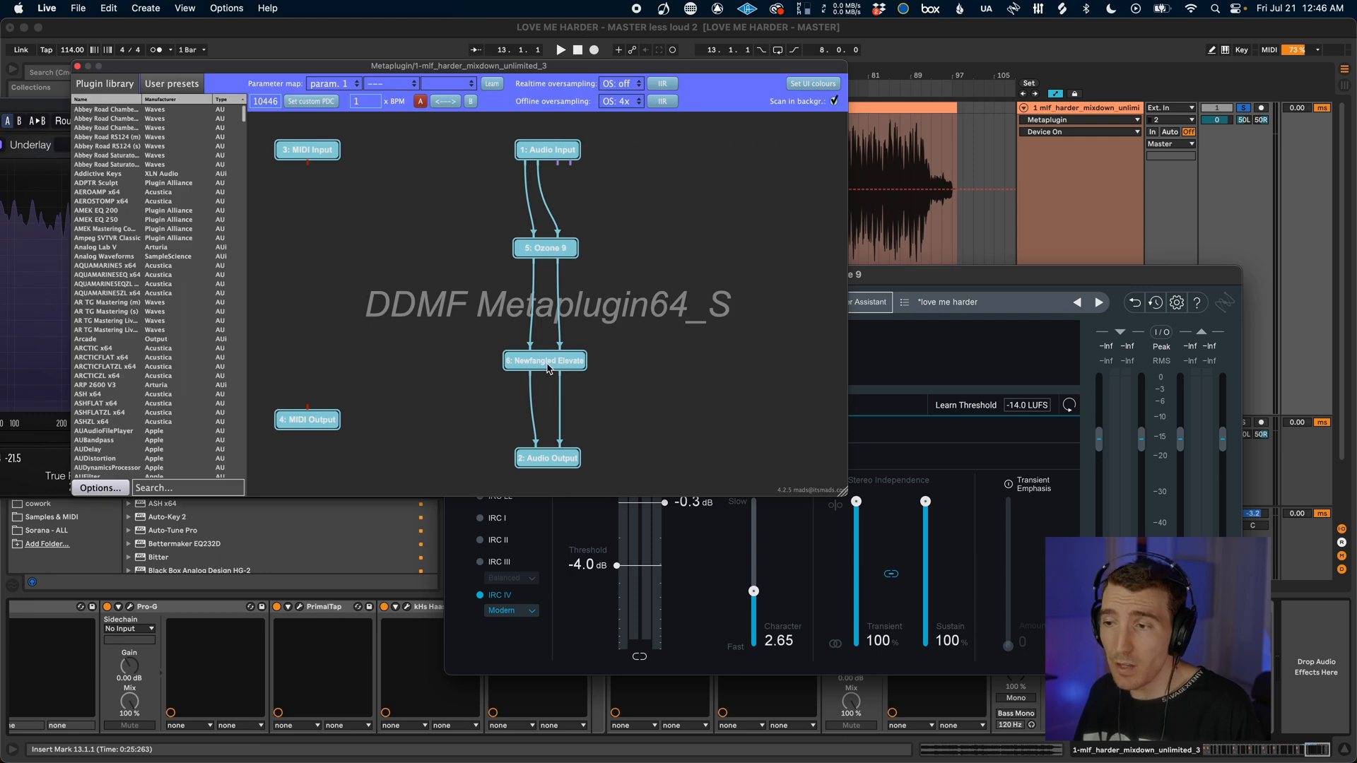
Inspect Newfangled Elevate's limiter and clipper parameters from the Metaplugin routing, and close both the Elevate and Ozone 9 windows
double_click(547, 363)
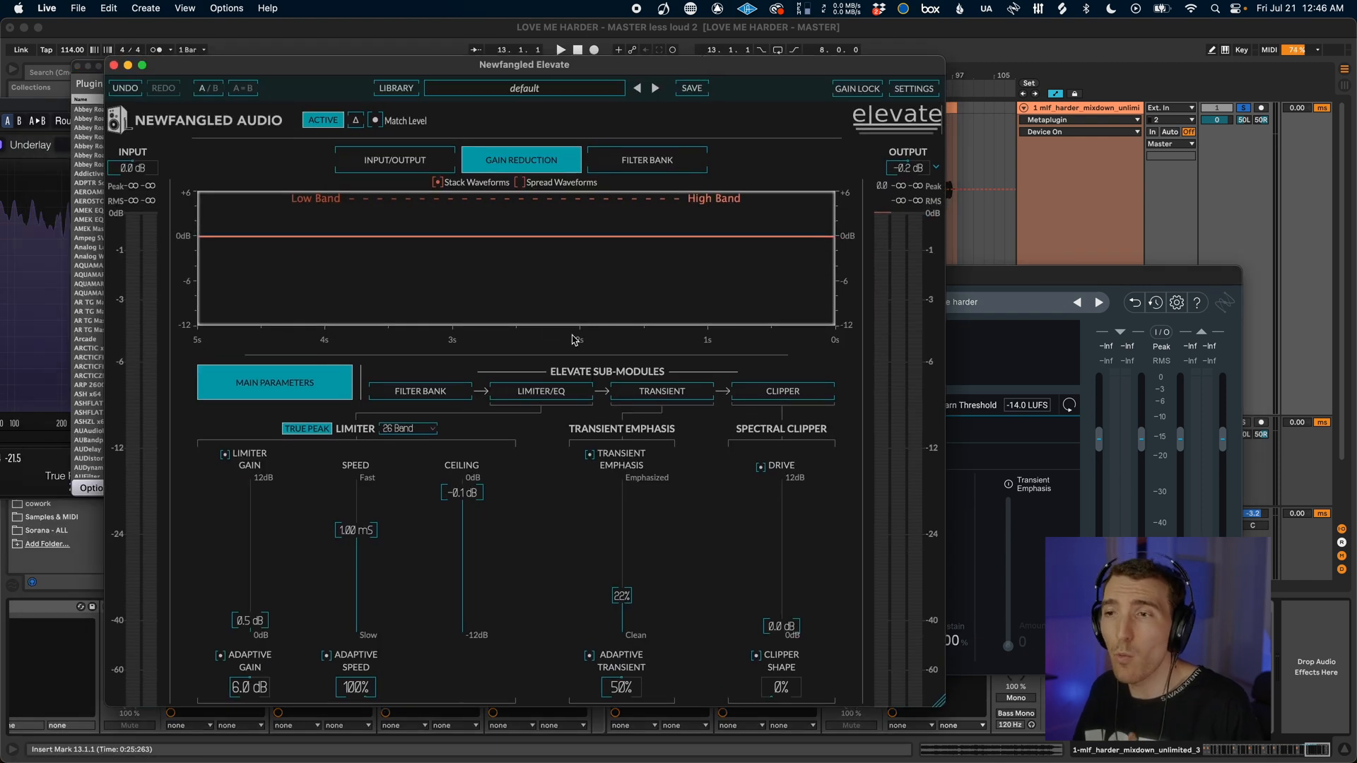
left_click(113, 65)
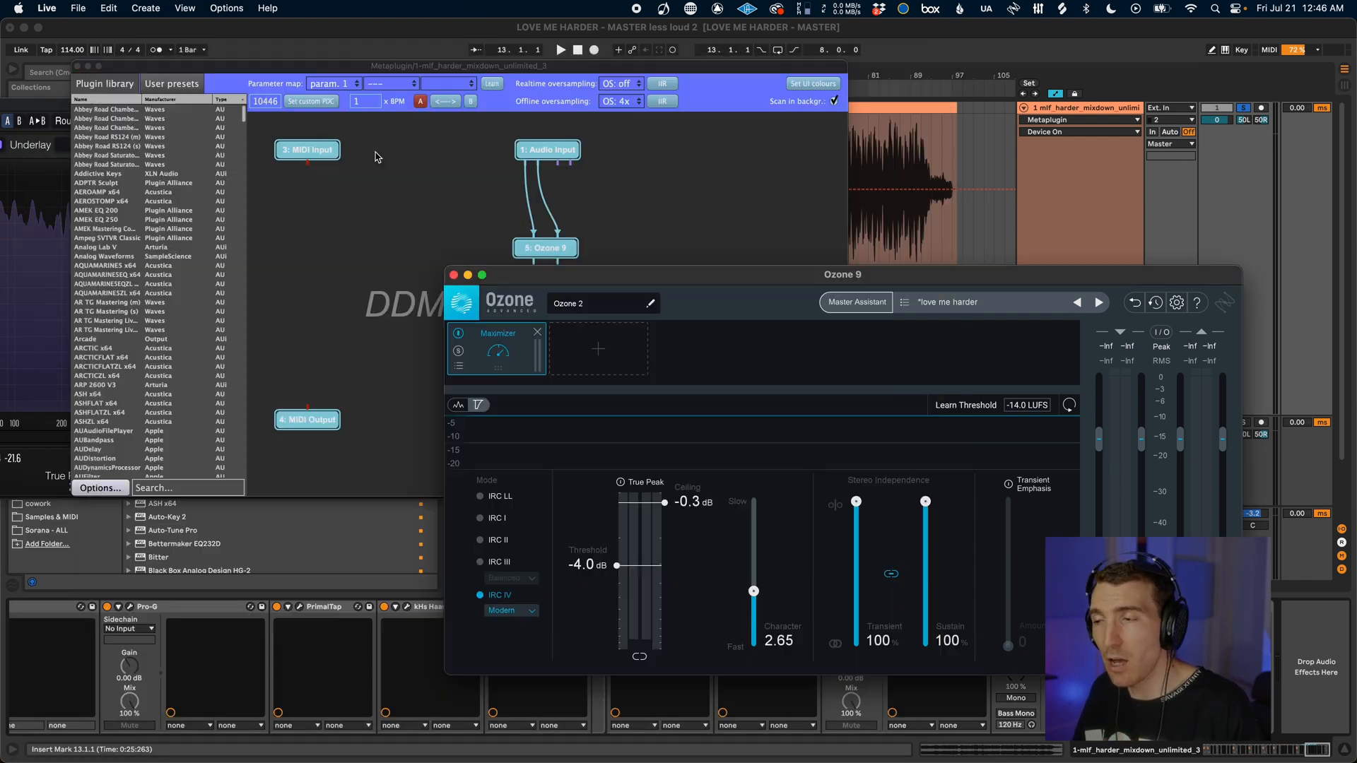
left_click(806, 182)
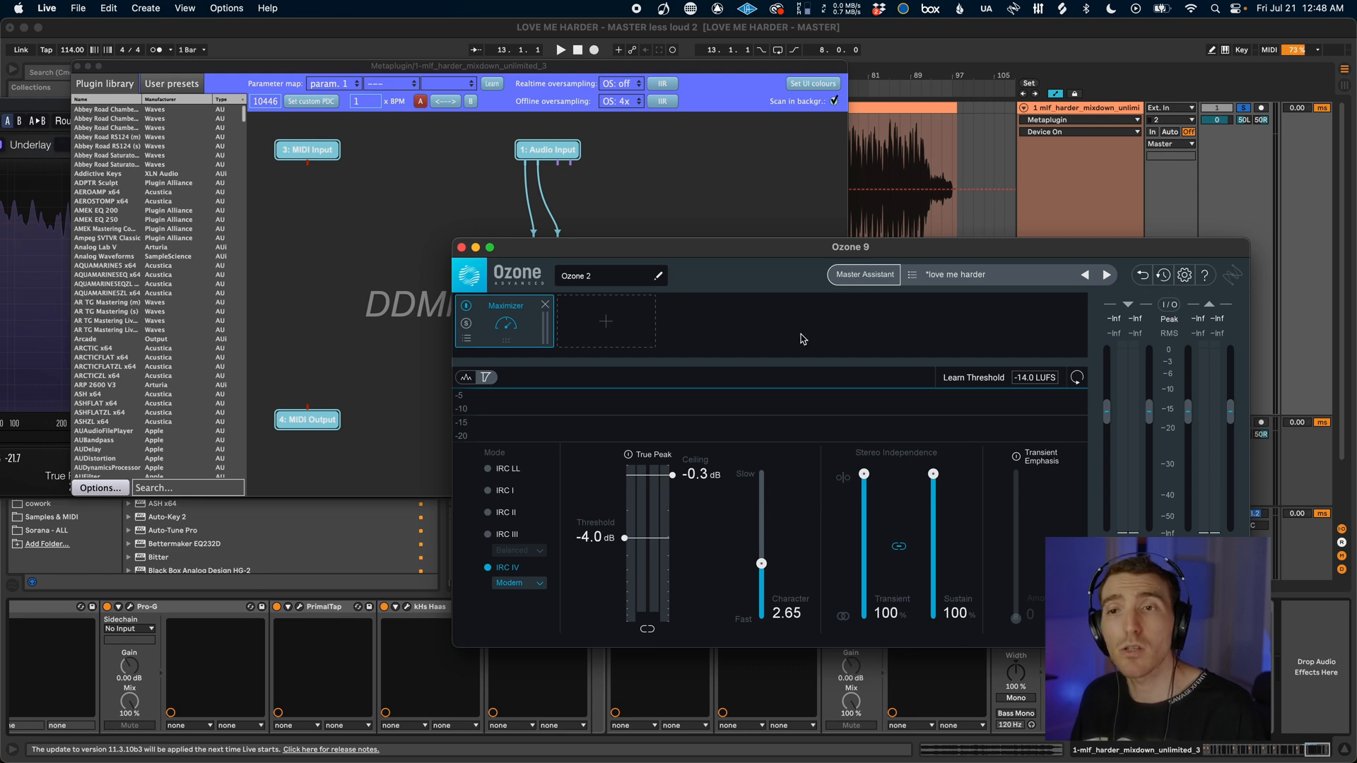
left_click_drag(654, 246, 651, 239)
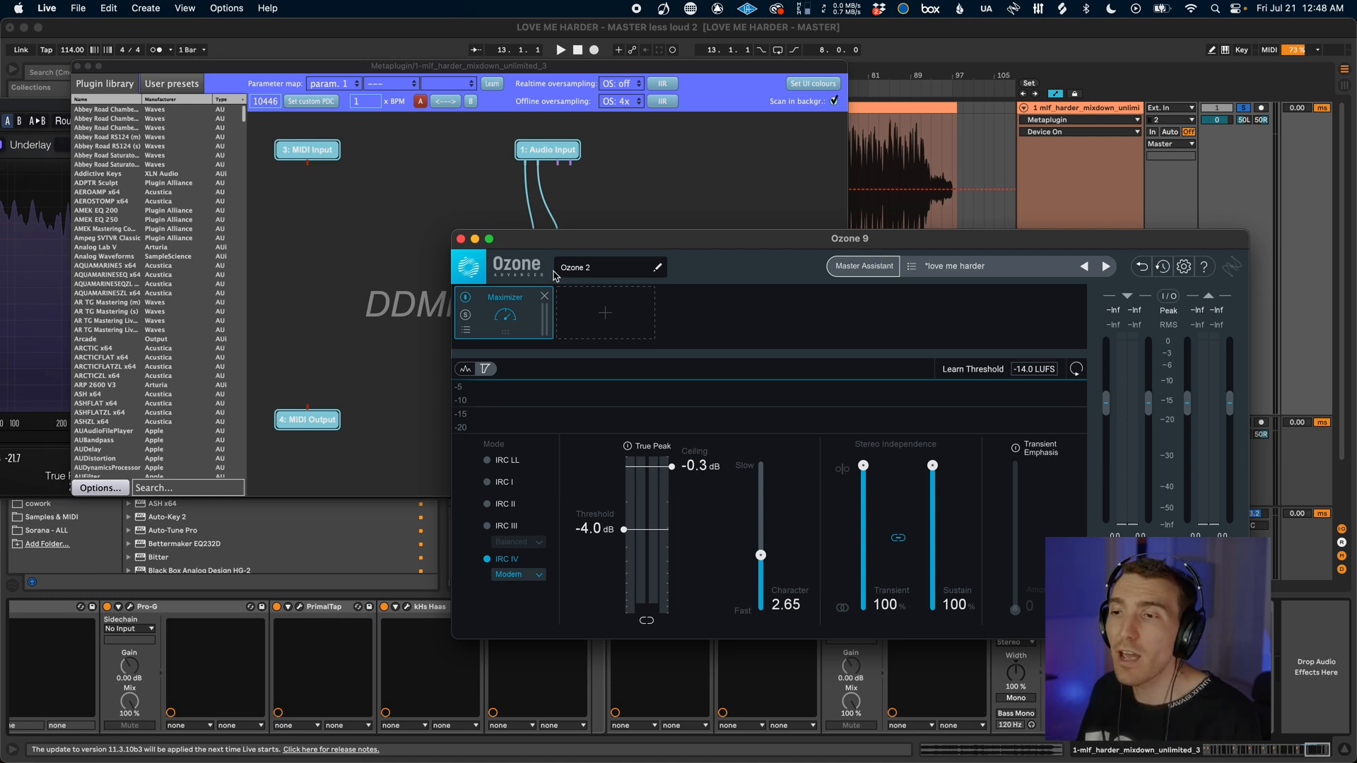
left_click(461, 241)
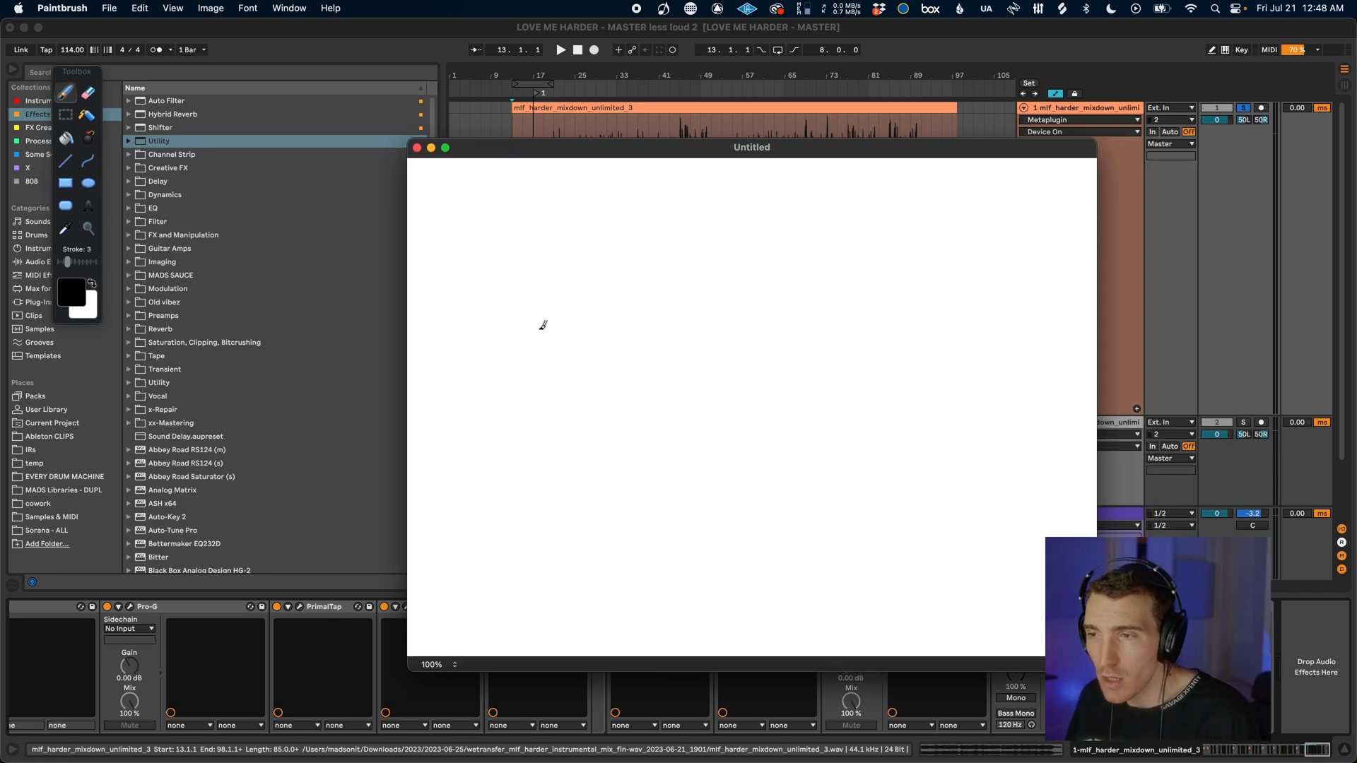
In Paintbrush, sketch a smooth two-peak wave labelled "44.1 khz" and a stair-stepped rise below it crossed by vertical sample lines
mouse_move(531, 351)
left_mouse_down()
mouse_move(590, 273)
mouse_move(735, 342)
mouse_move(900, 351)
left_mouse_up()
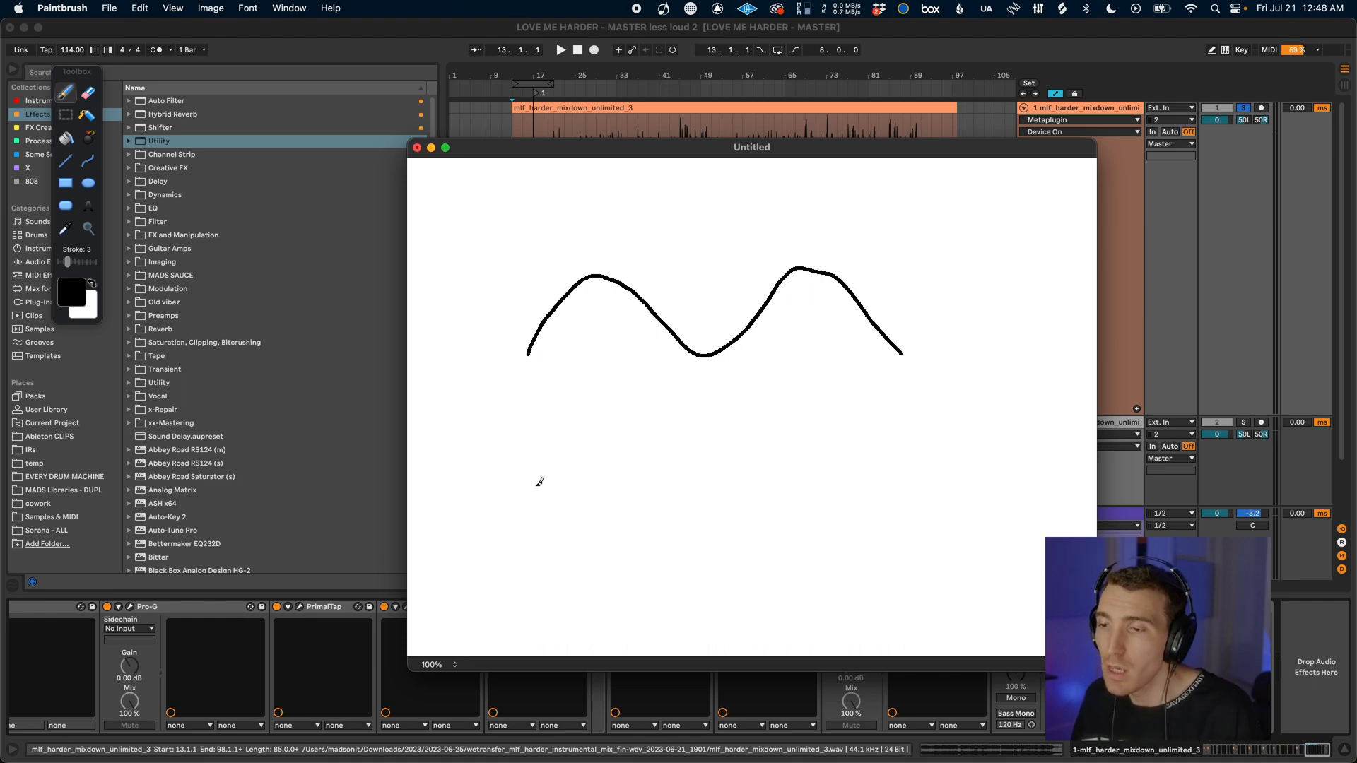
left_click_drag(530, 464, 643, 361)
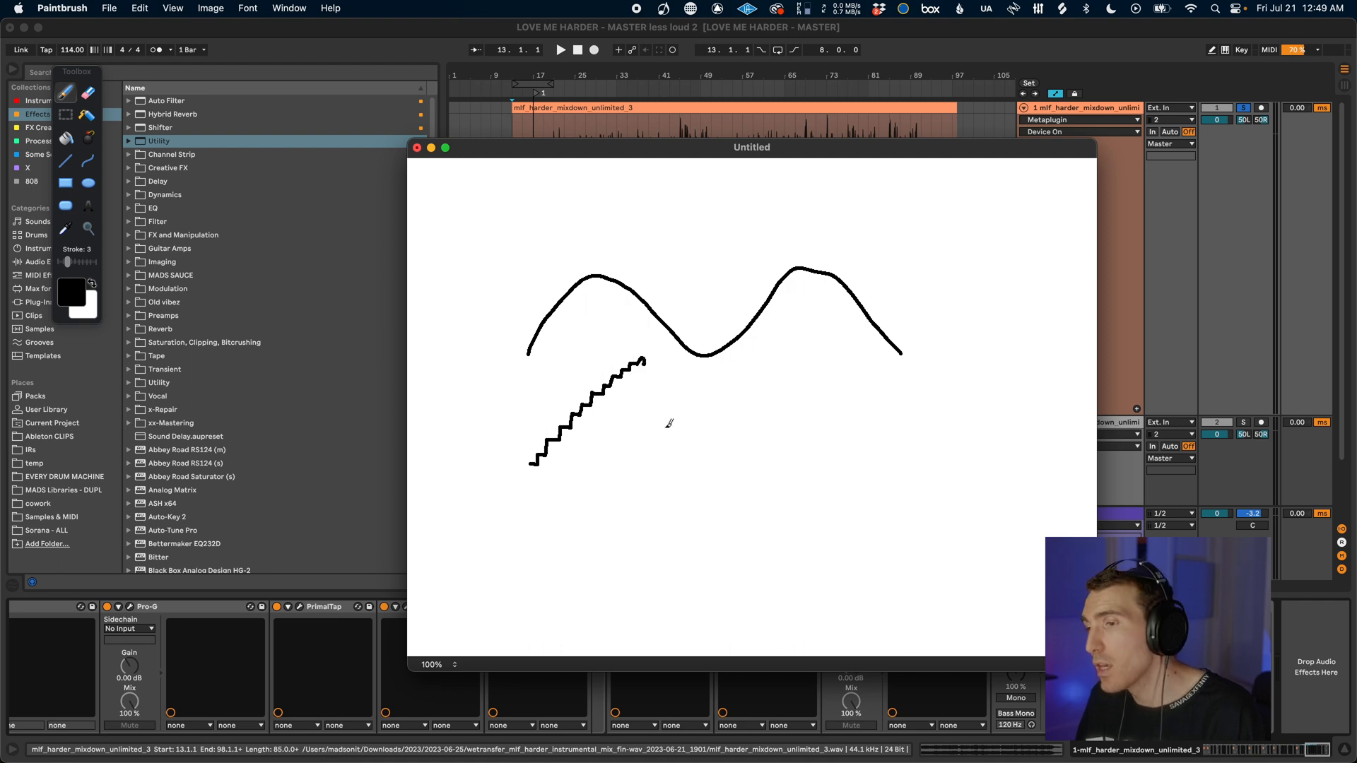
mouse_move(604, 181)
left_mouse_down()
mouse_move(615, 210)
mouse_move(752, 191)
left_mouse_up()
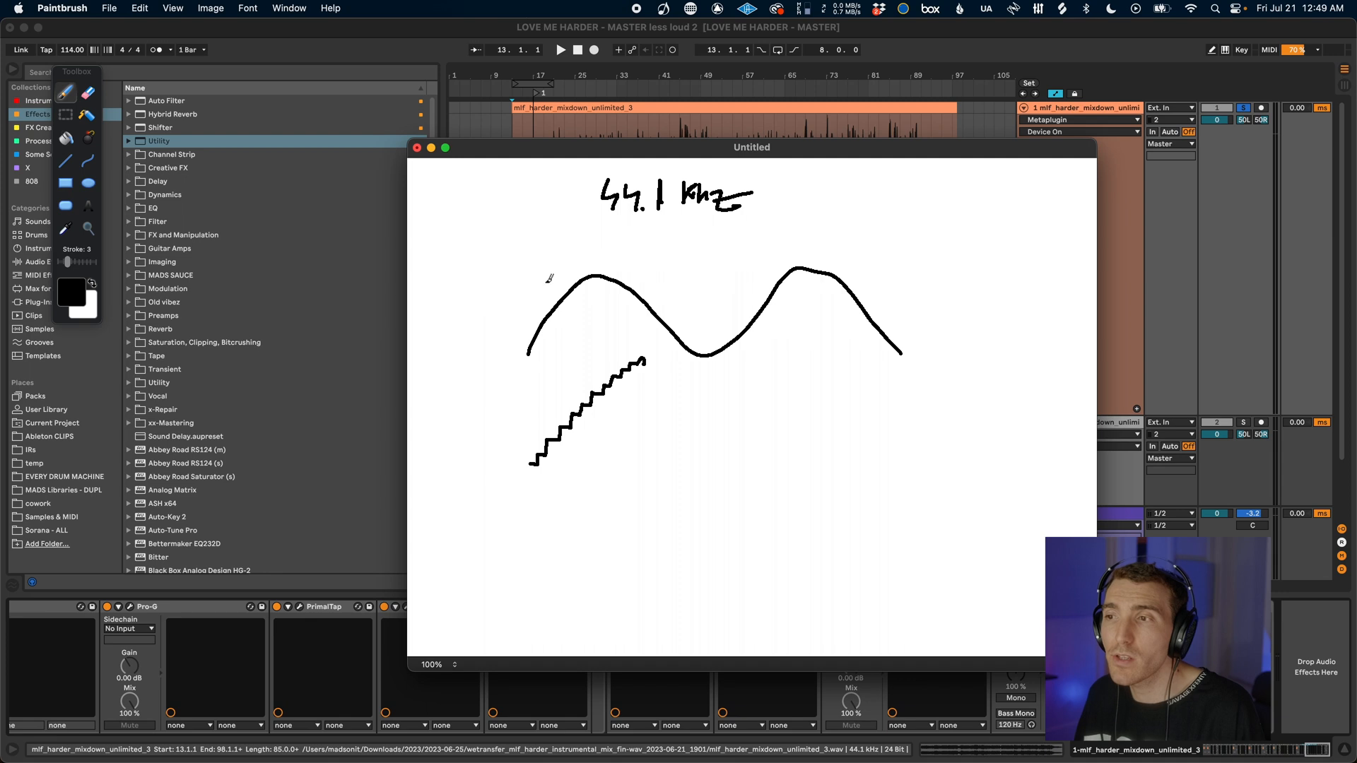
mouse_move(537, 370)
left_mouse_down()
mouse_move(536, 478)
mouse_move(545, 388)
mouse_move(563, 469)
mouse_move(593, 368)
mouse_move(591, 480)
left_mouse_up()
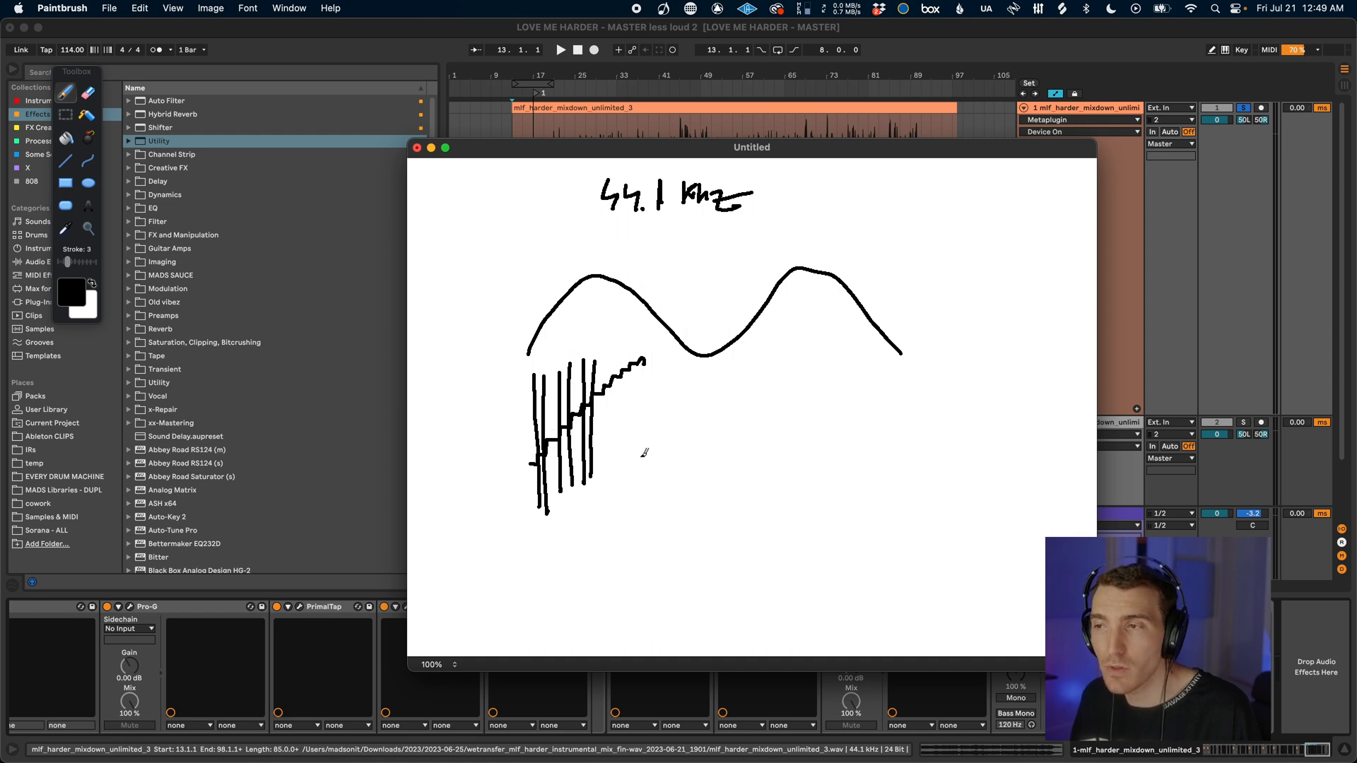
Write "88.2" below the 44.1 khz label and add a small downward arrow with "2x" beneath it
mouse_move(614, 241)
left_mouse_down()
mouse_move(605, 249)
mouse_move(610, 235)
mouse_move(661, 250)
left_mouse_up()
left_click(644, 248)
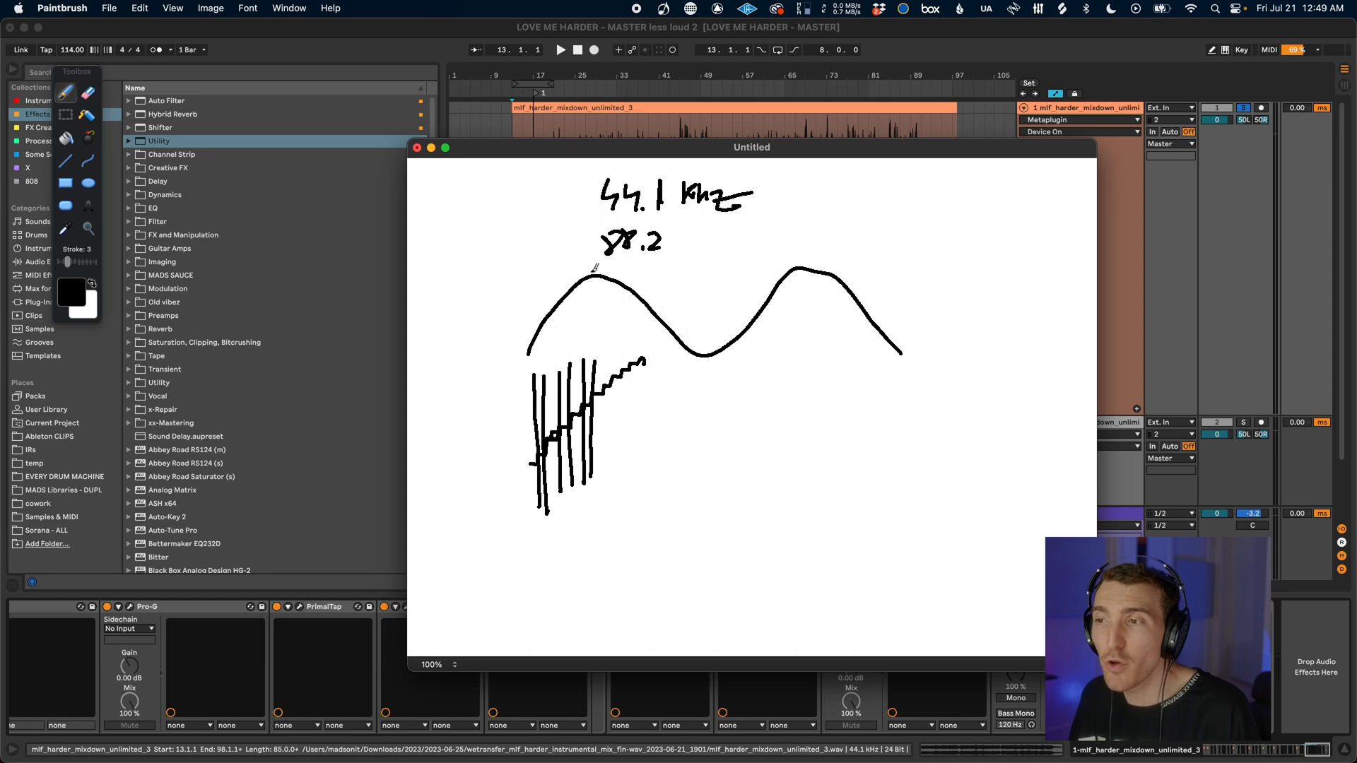
mouse_move(621, 258)
left_mouse_down()
mouse_move(621, 273)
mouse_move(678, 283)
left_mouse_up()
left_click_drag(677, 270, 666, 283)
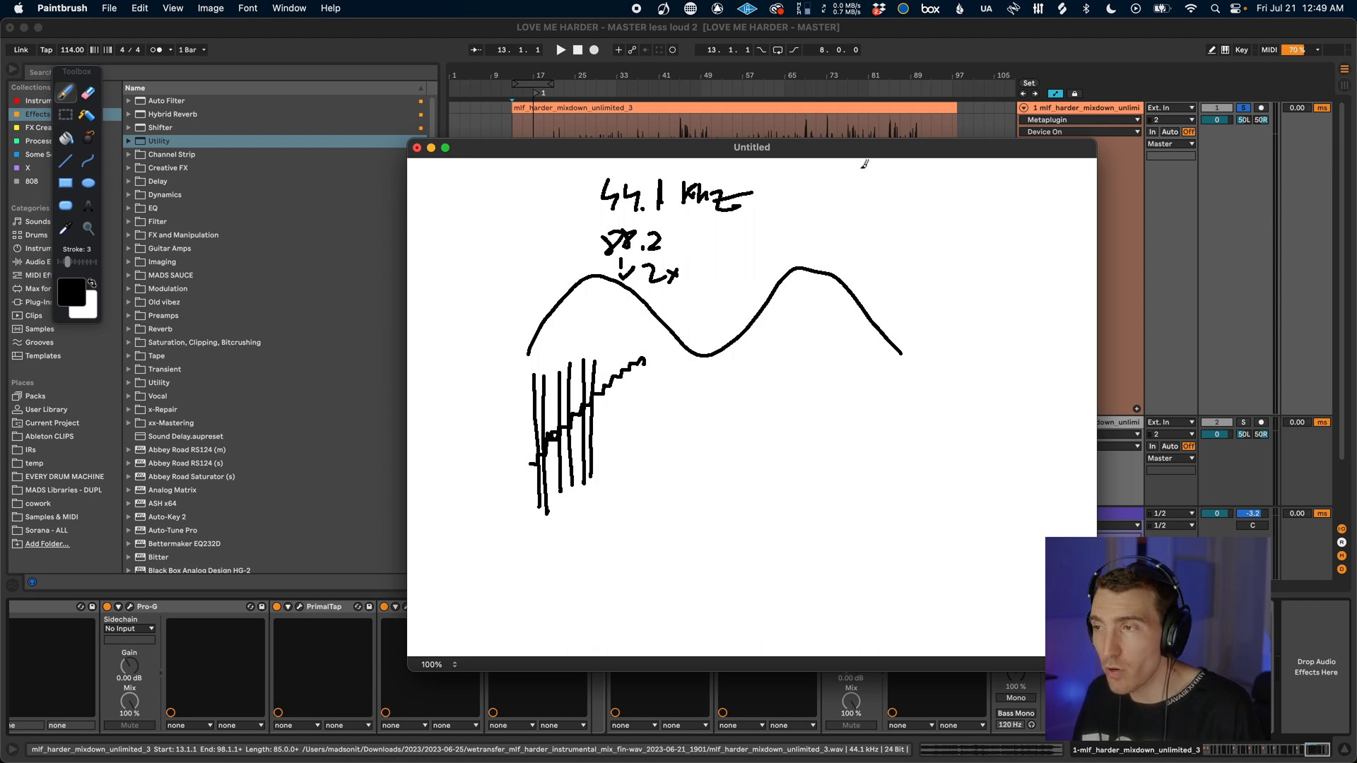
Draw an arrow leading from the 44.1 khz label and write "4x" at its end
left_click_drag(805, 192, 867, 190)
left_click_drag(874, 190, 977, 220)
left_click_drag(975, 201, 934, 244)
Circle one step of the staircase and the 44.1 value, and add another vertical sample line across the staircase
mouse_move(552, 436)
left_mouse_down()
mouse_move(562, 423)
mouse_move(542, 428)
mouse_move(558, 444)
mouse_move(549, 423)
left_mouse_up()
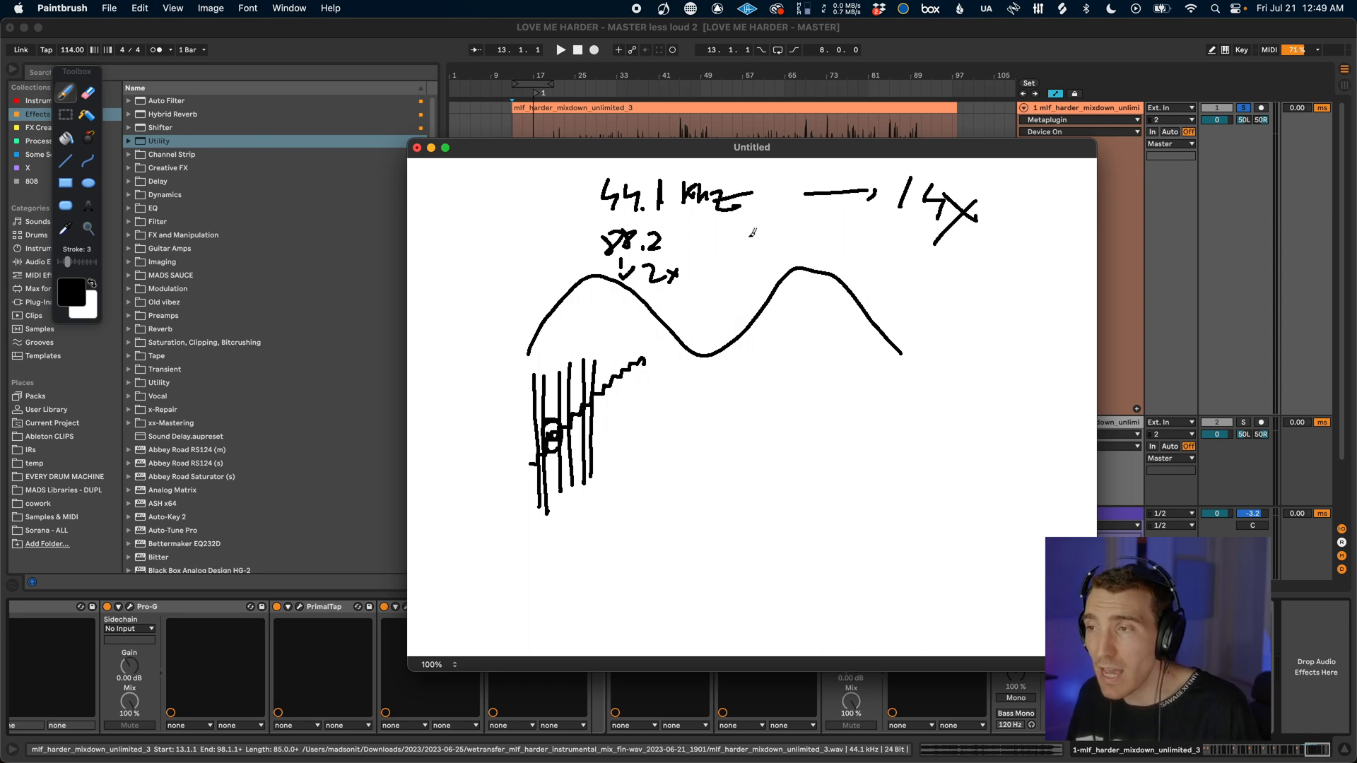
mouse_move(649, 161)
left_mouse_down()
mouse_move(643, 221)
mouse_move(618, 165)
left_mouse_up()
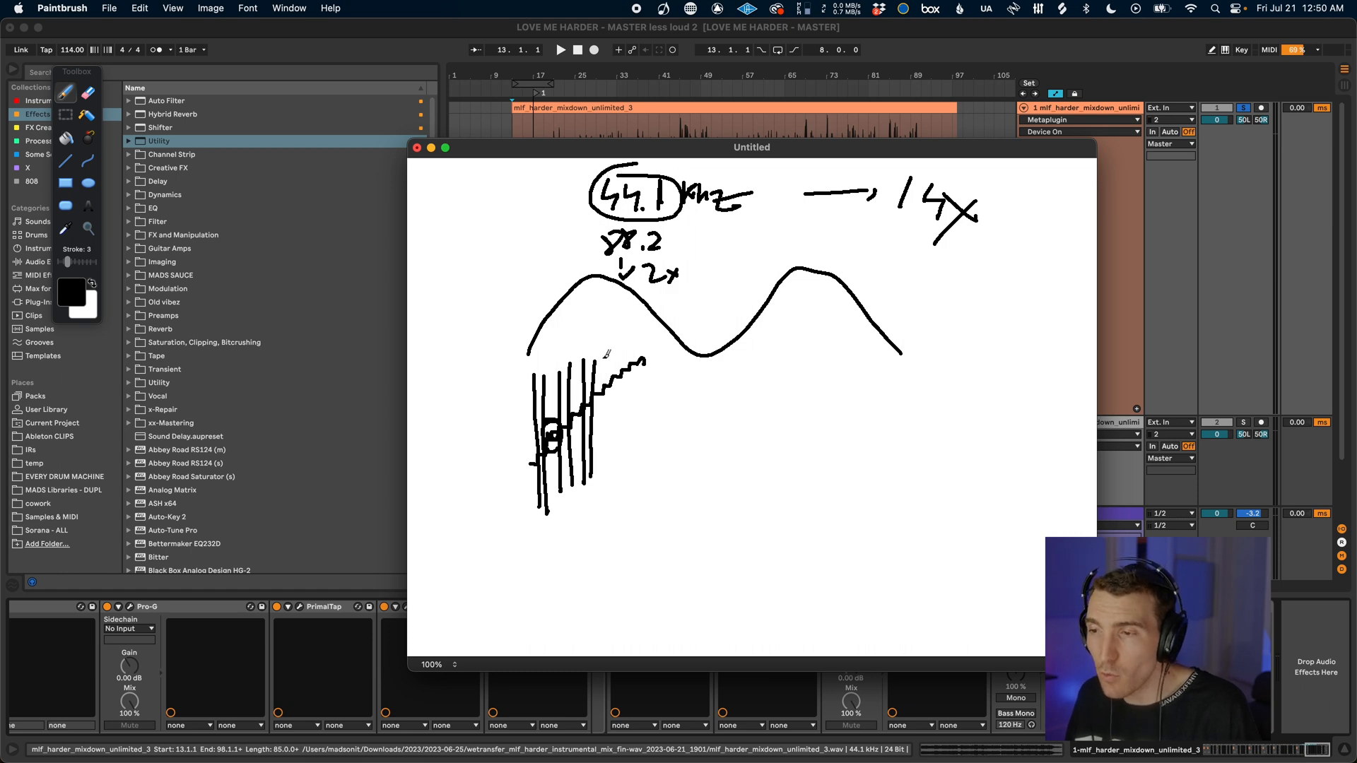
left_click_drag(604, 355, 603, 483)
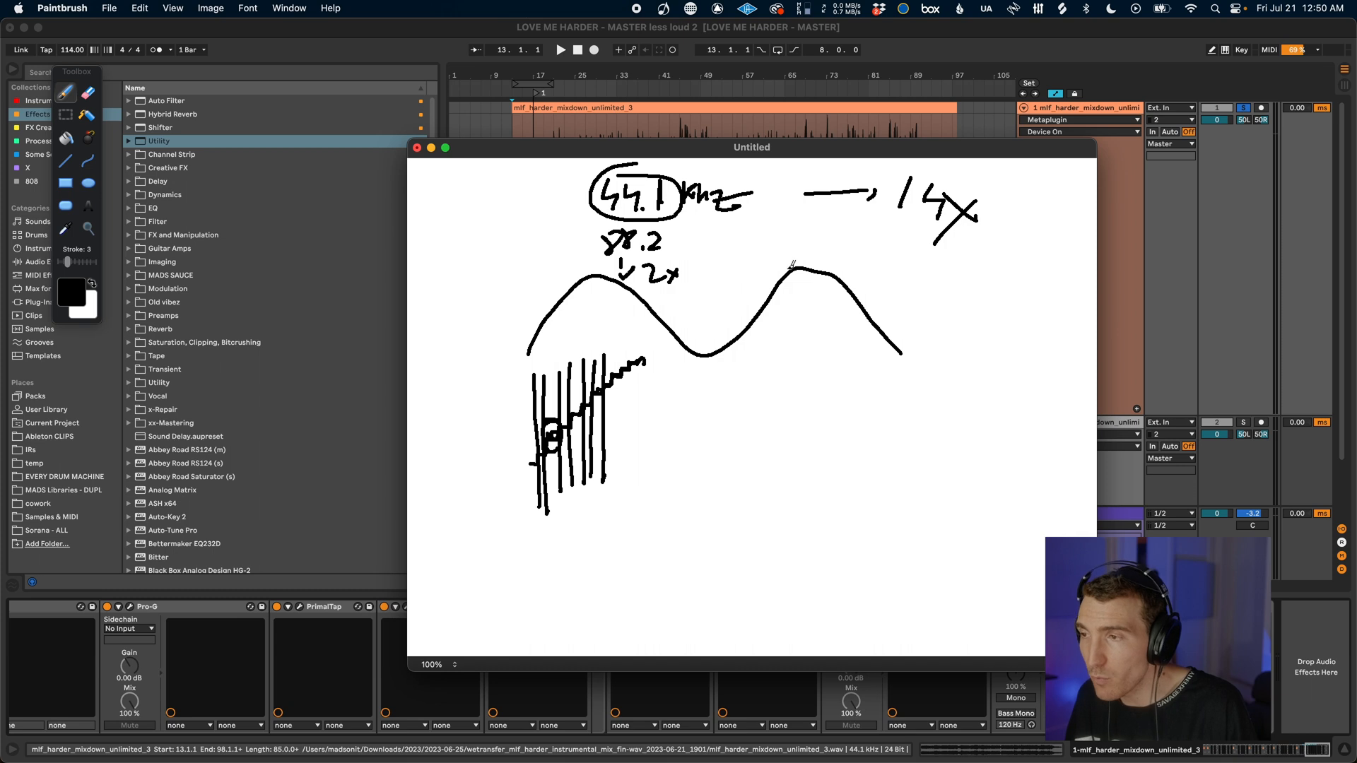
Draw a horizontal ceiling line with a small stepped peak and vertical sample lines, and circle that peak and the 44.1 label
left_click_drag(669, 393, 1013, 391)
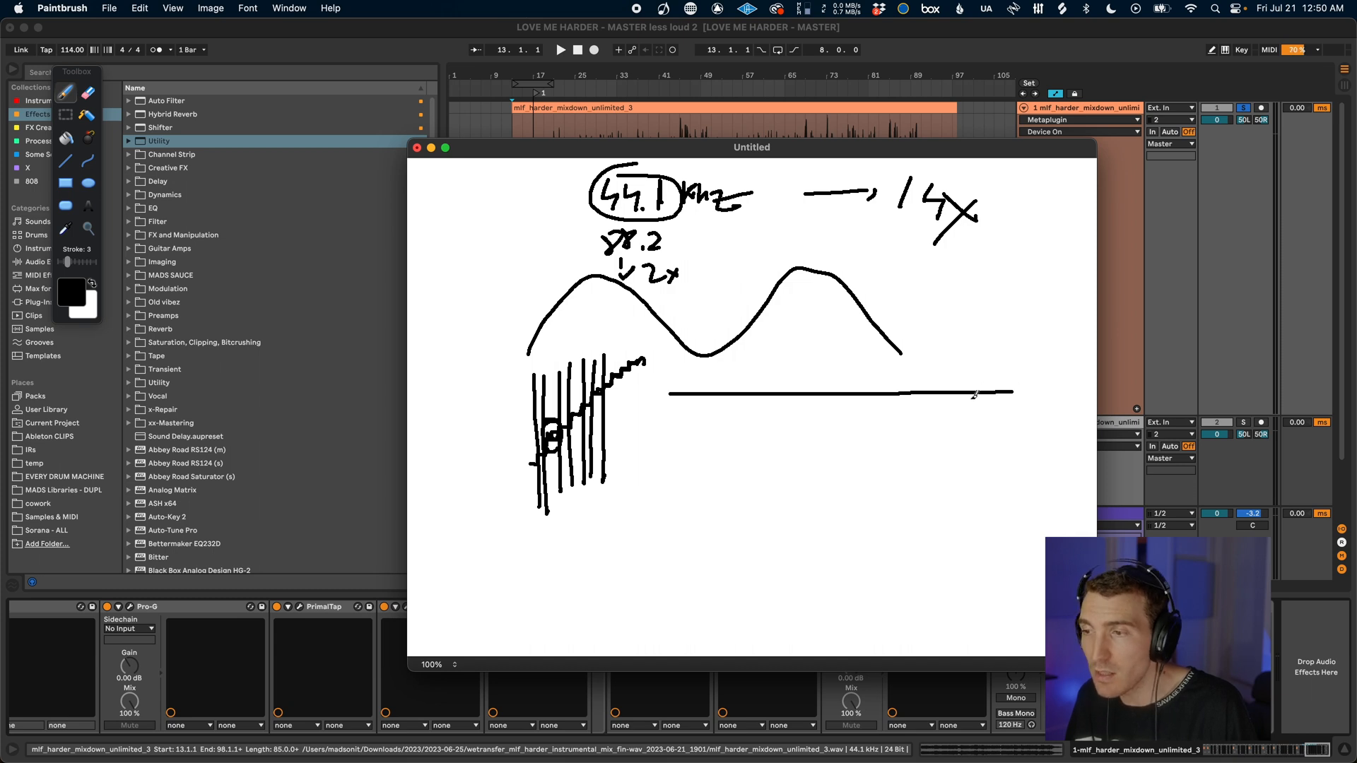
mouse_move(743, 399)
left_mouse_down()
mouse_move(751, 388)
mouse_move(780, 404)
left_mouse_up()
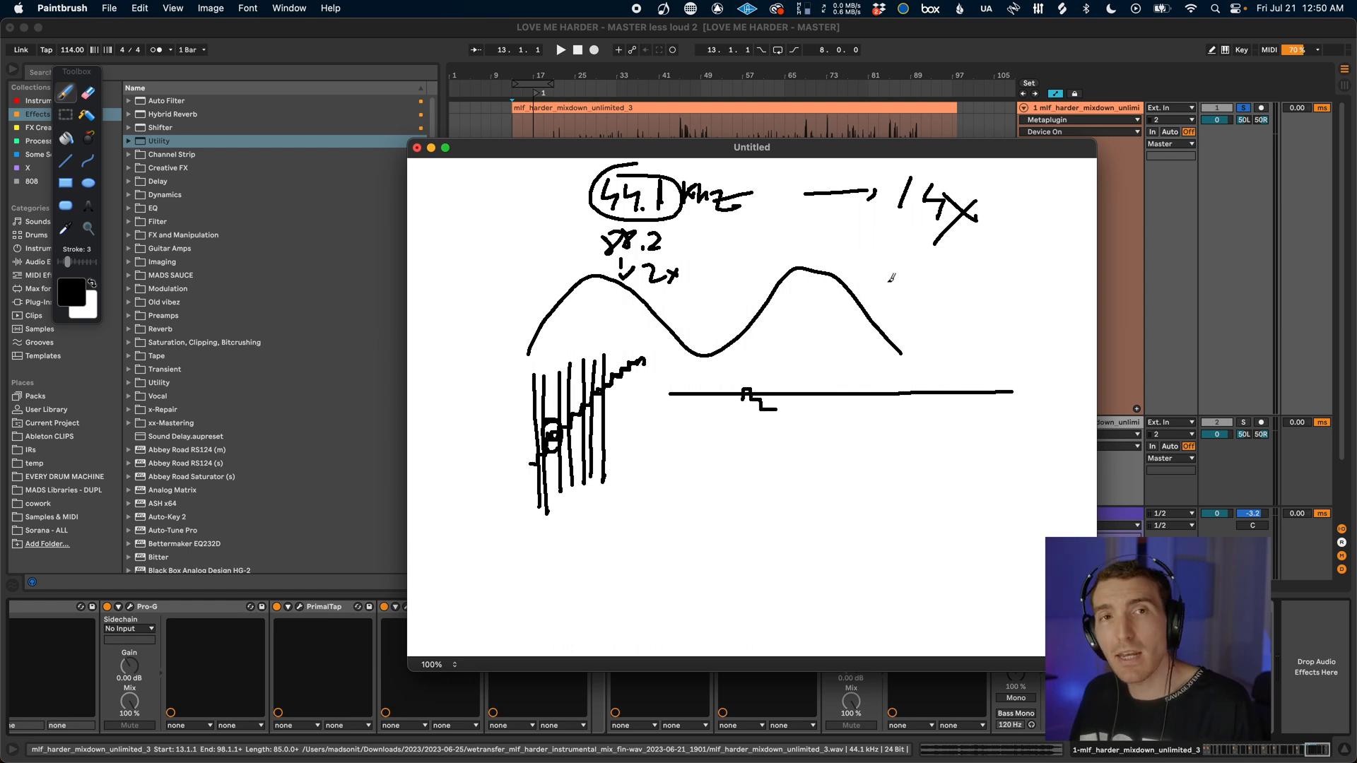
left_click_drag(626, 159, 590, 185)
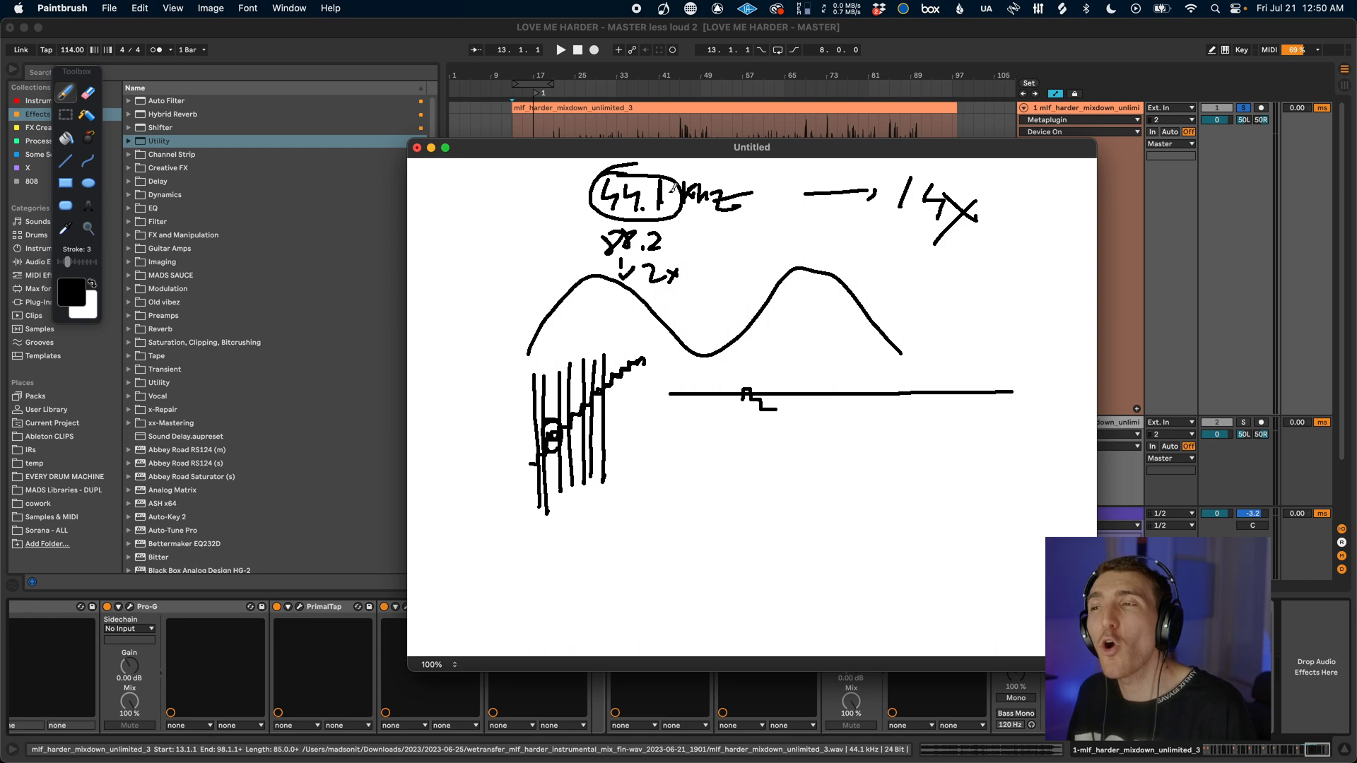
left_click_drag(754, 353, 753, 463)
left_click_drag(738, 446, 739, 474)
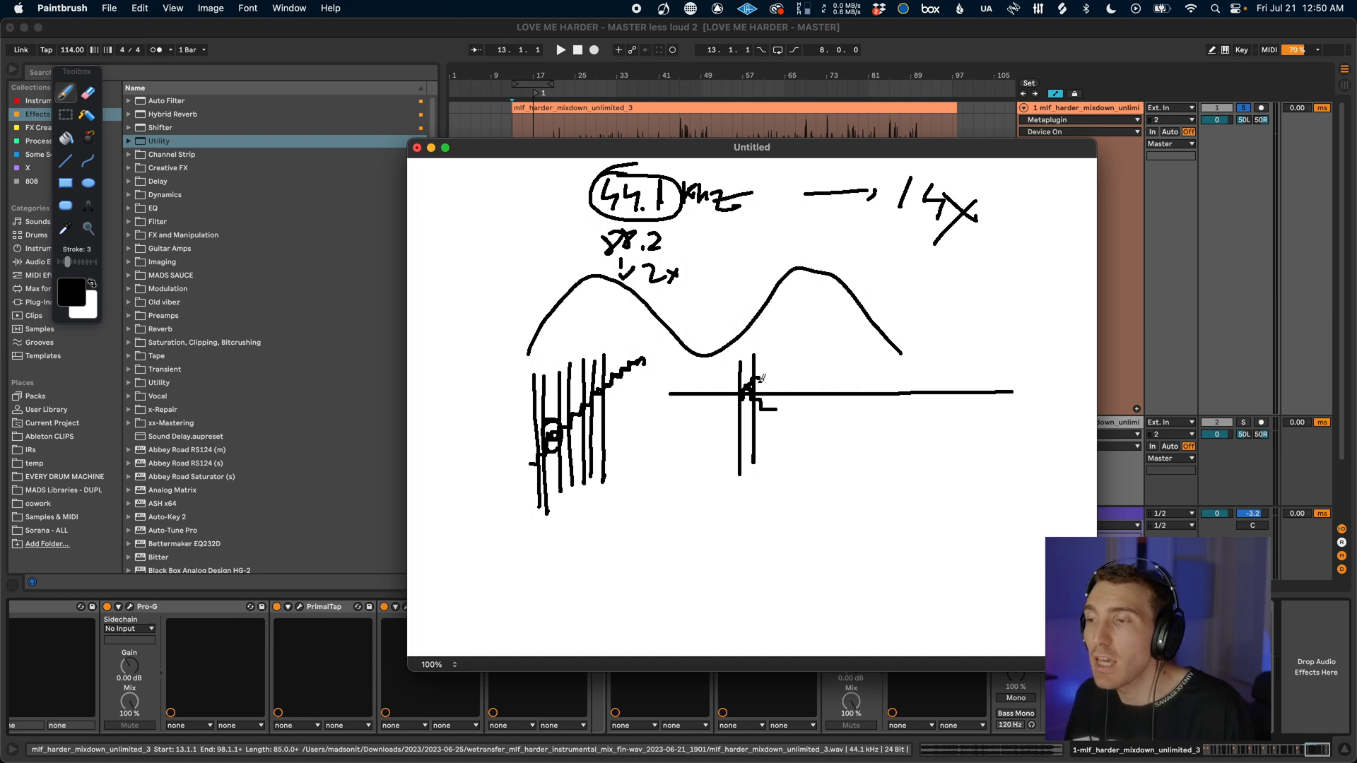
left_click_drag(743, 362, 746, 401)
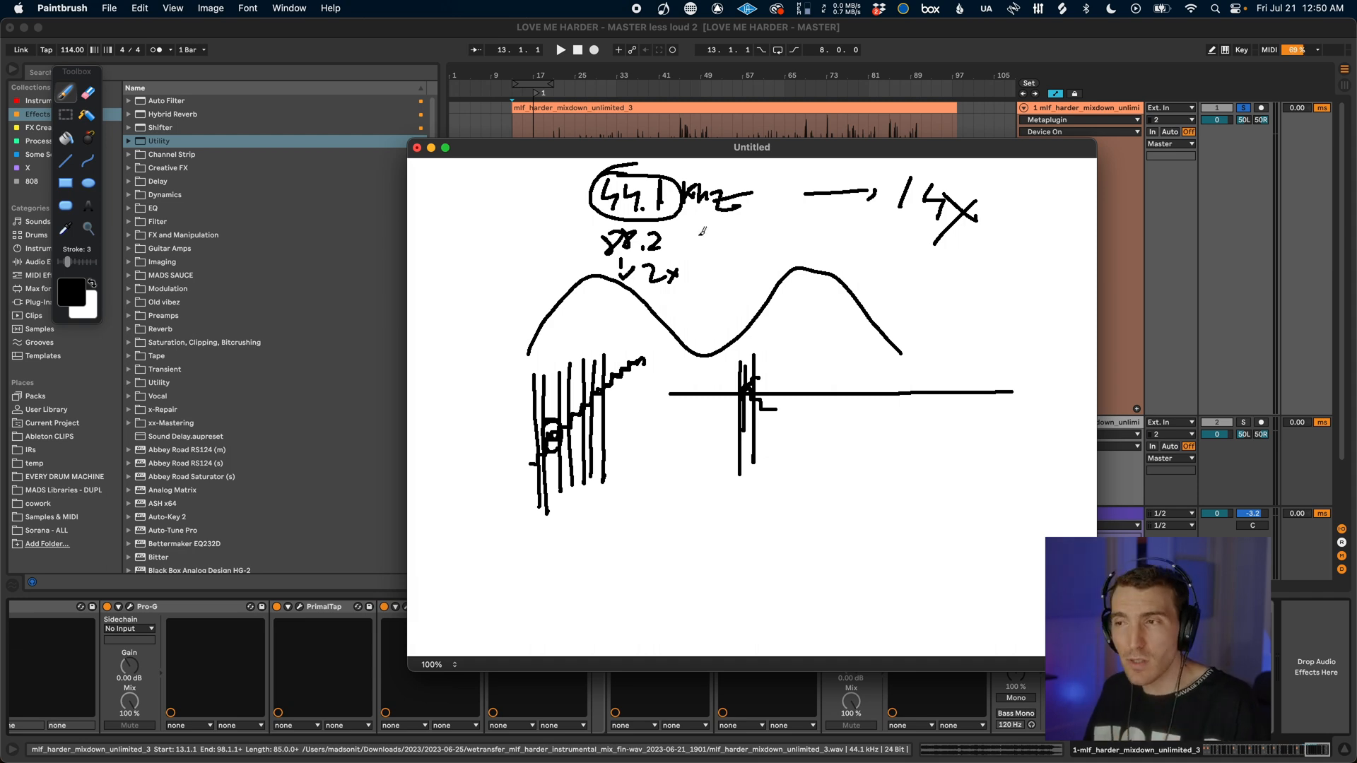
mouse_move(675, 183)
left_mouse_down()
mouse_move(601, 164)
mouse_move(689, 201)
mouse_move(573, 180)
mouse_move(689, 216)
left_mouse_up()
mouse_move(770, 381)
left_mouse_down()
mouse_move(731, 399)
mouse_move(788, 404)
mouse_move(759, 371)
left_mouse_up()
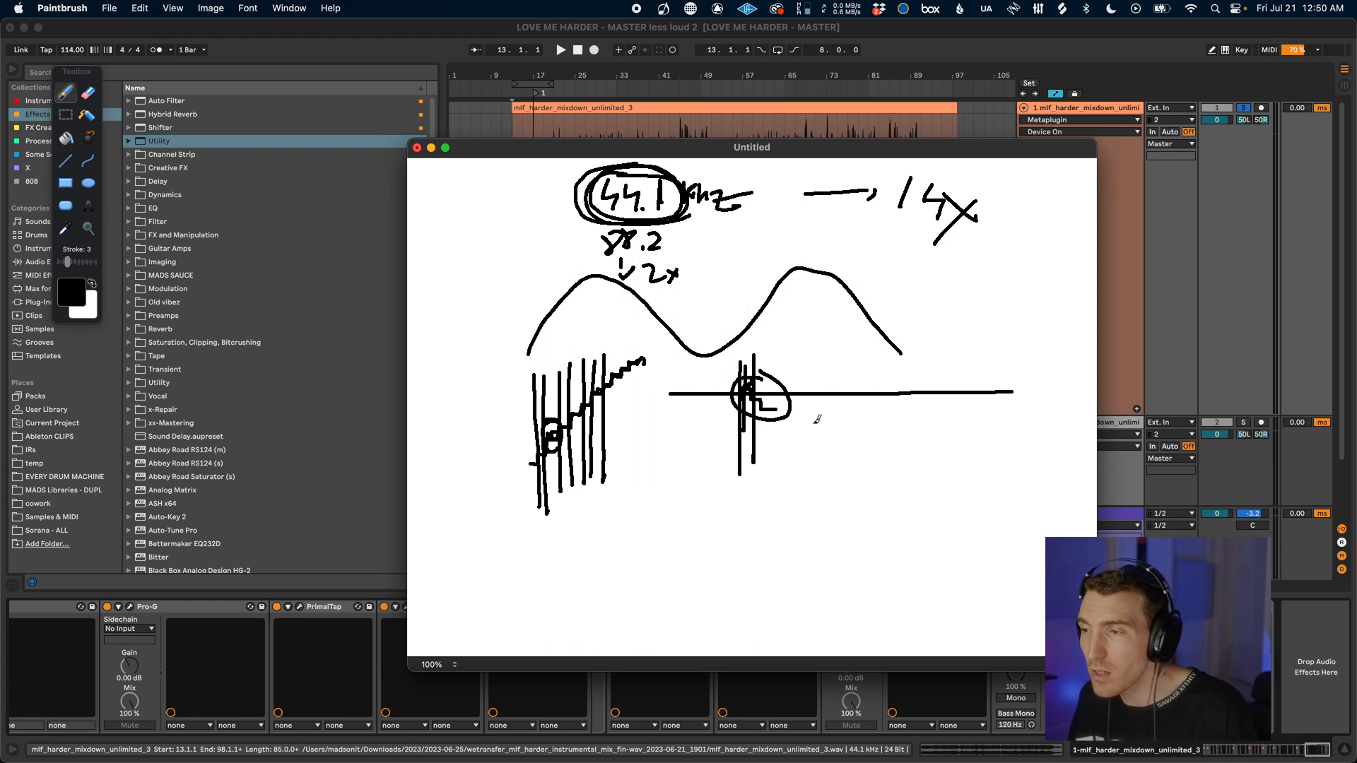
Draw a curved arrow from the circled peak to a handwritten "44.1" with "48." below it, and circle the peak again
mouse_move(753, 422)
left_mouse_down()
mouse_move(851, 438)
mouse_move(845, 461)
left_mouse_up()
mouse_move(912, 416)
left_mouse_down()
mouse_move(908, 464)
mouse_move(949, 445)
mouse_move(932, 469)
left_mouse_up()
mouse_move(960, 435)
left_mouse_down()
mouse_move(972, 483)
mouse_move(913, 528)
mouse_move(906, 570)
left_mouse_up()
left_click(940, 551)
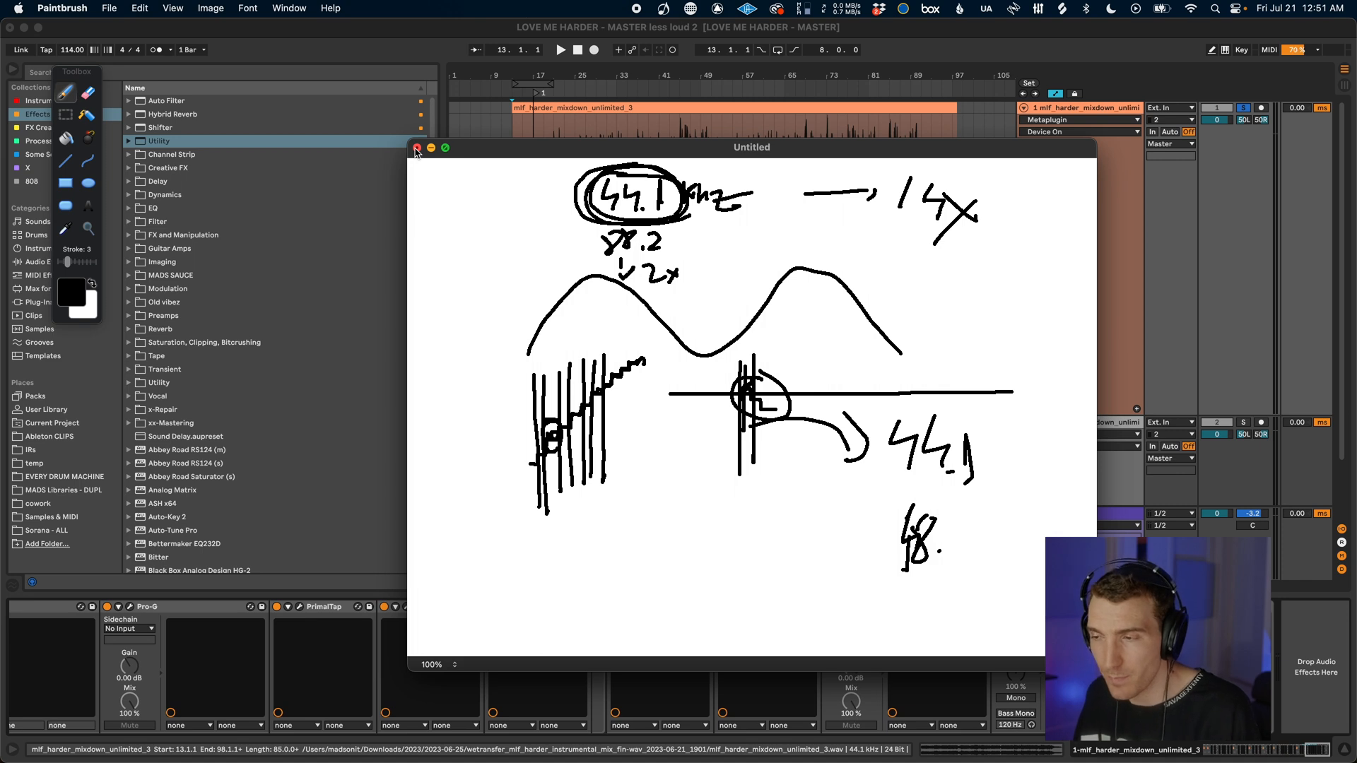
mouse_move(775, 365)
left_mouse_down()
mouse_move(722, 414)
mouse_move(735, 387)
left_mouse_up()
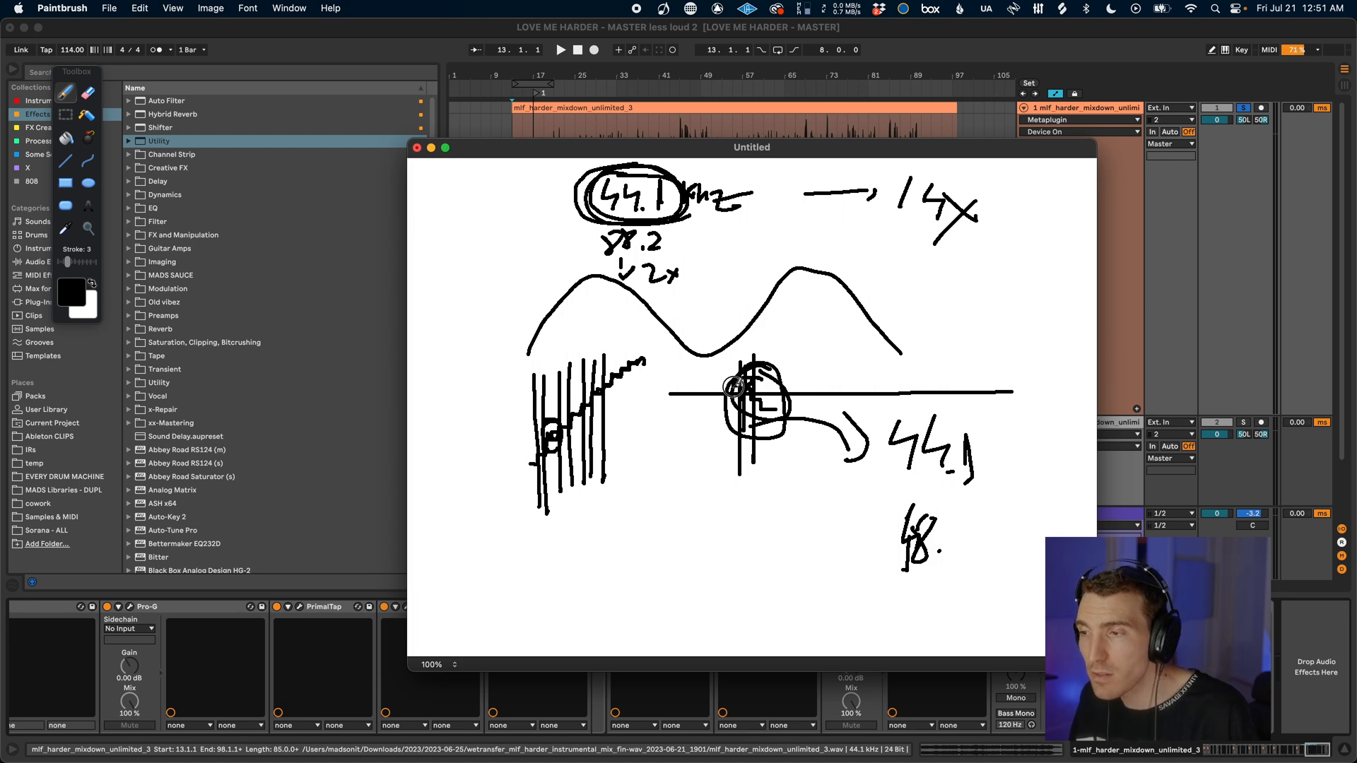
left_click(417, 148)
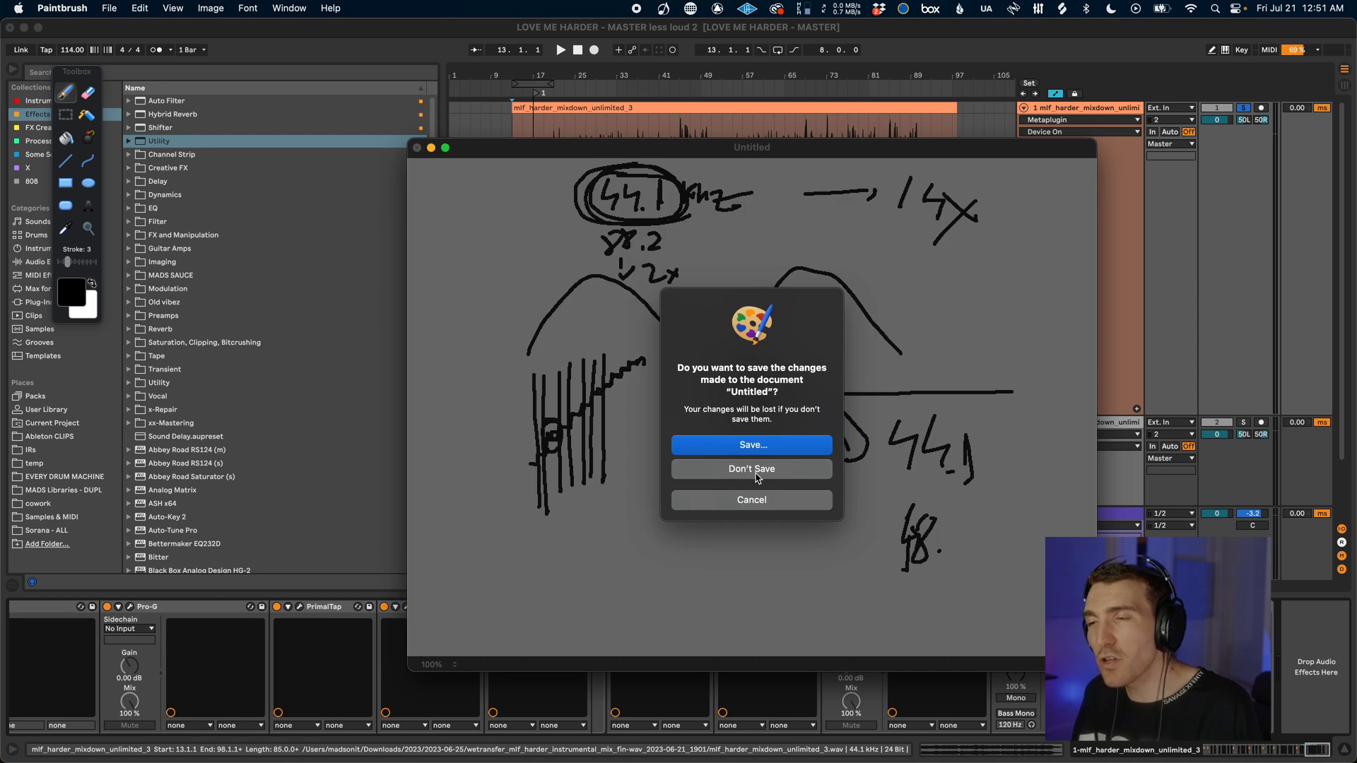
left_click(756, 499)
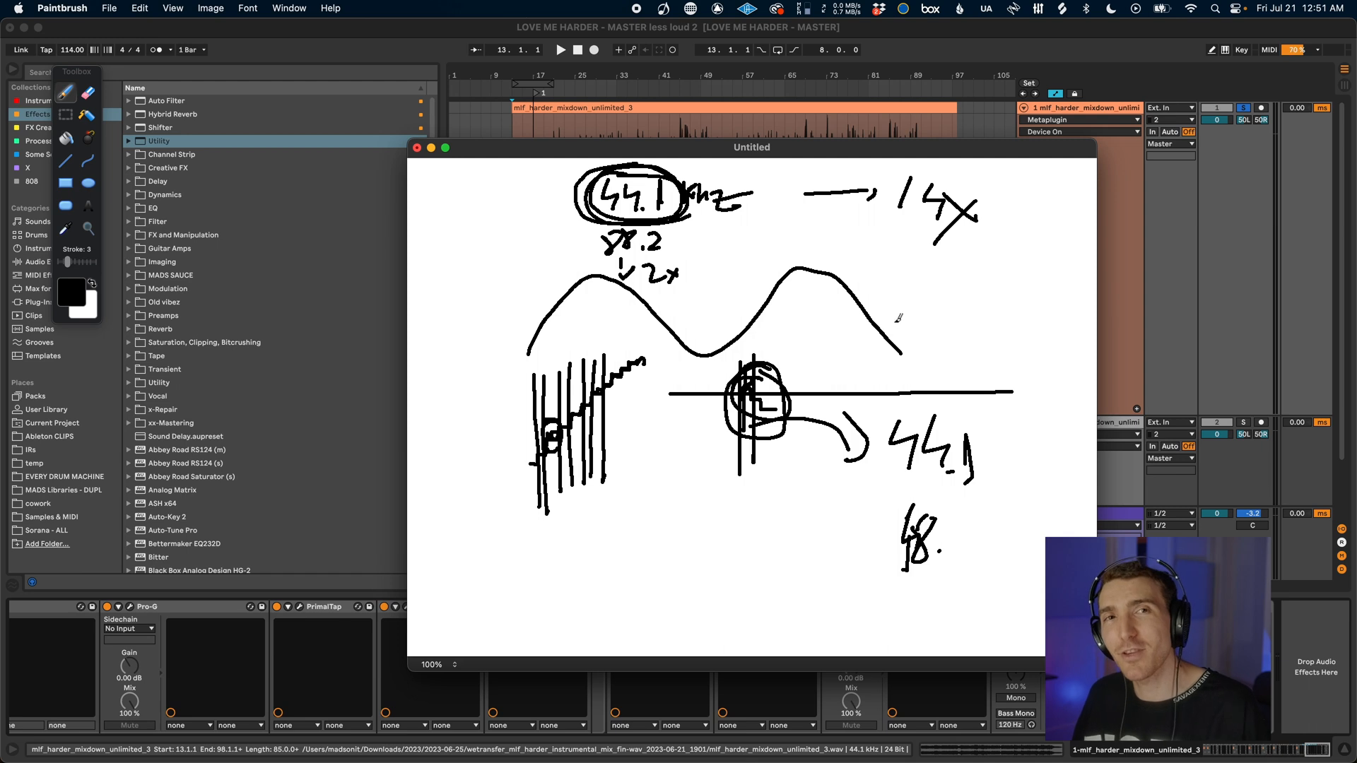
Write "+1 db" and "+1.5" beside the second wave peak, above the ceiling line
mouse_move(936, 270)
left_mouse_down()
mouse_move(946, 304)
mouse_move(928, 276)
mouse_move(907, 293)
left_mouse_up()
mouse_move(981, 256)
left_mouse_down()
mouse_move(975, 304)
mouse_move(1018, 319)
left_mouse_up()
mouse_move(923, 351)
left_mouse_down()
mouse_move(950, 350)
mouse_move(933, 371)
mouse_move(1004, 371)
left_mouse_up()
left_click(975, 372)
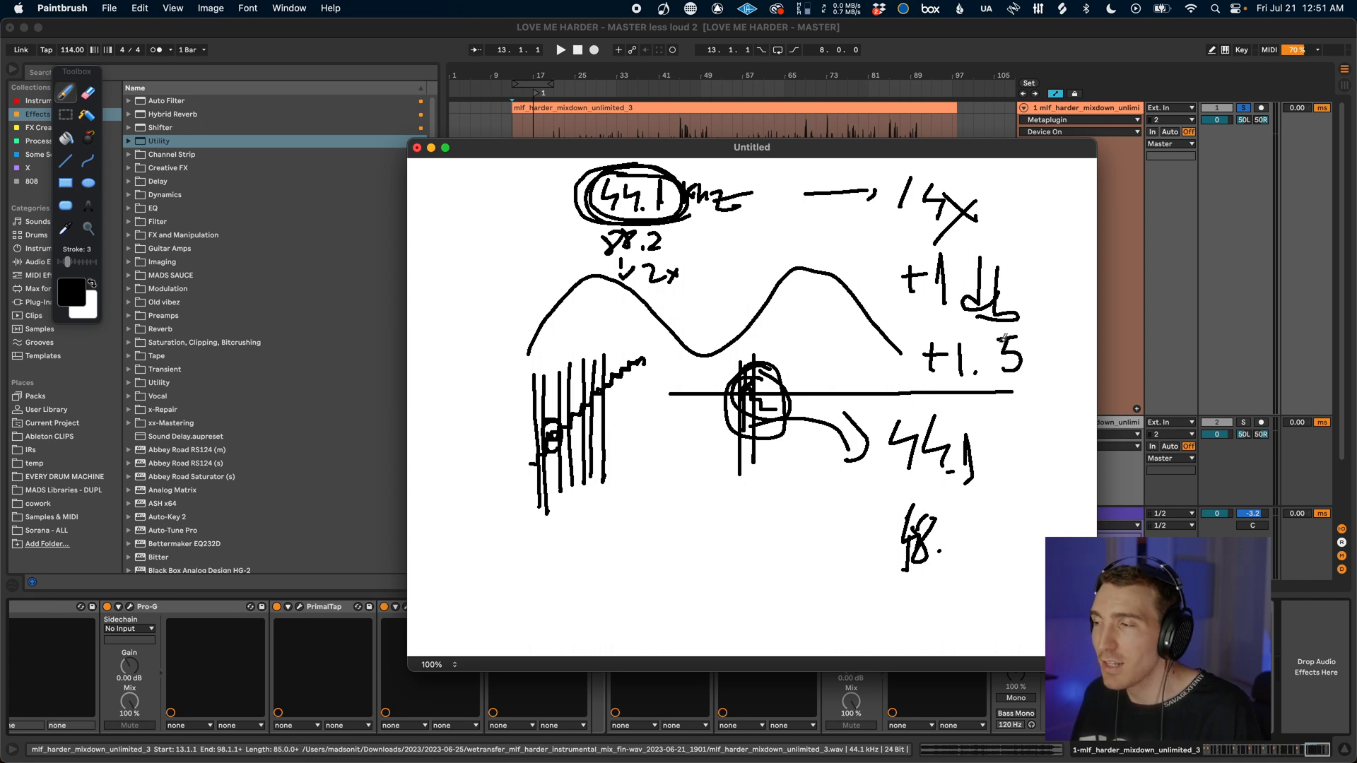